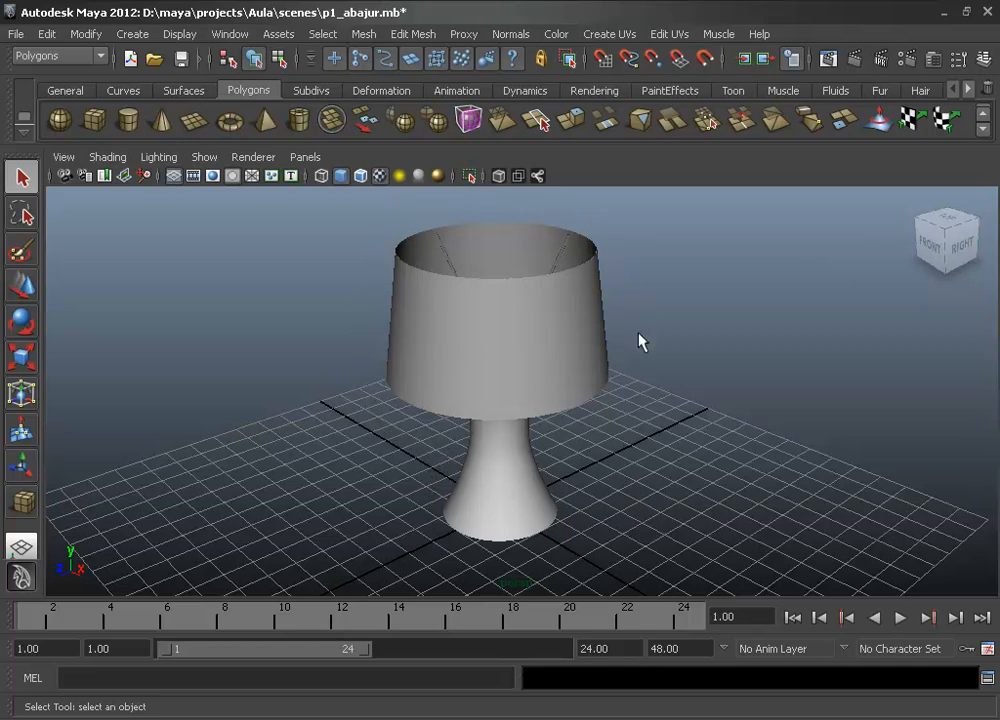
Delete the entire lamp model from the scene and bring up the rendering and material tools
{"action": "left_click_drag", "start_coordinate": [640, 547], "coordinate": [319, 228]}
{"action": "key", "text": "Delete"}
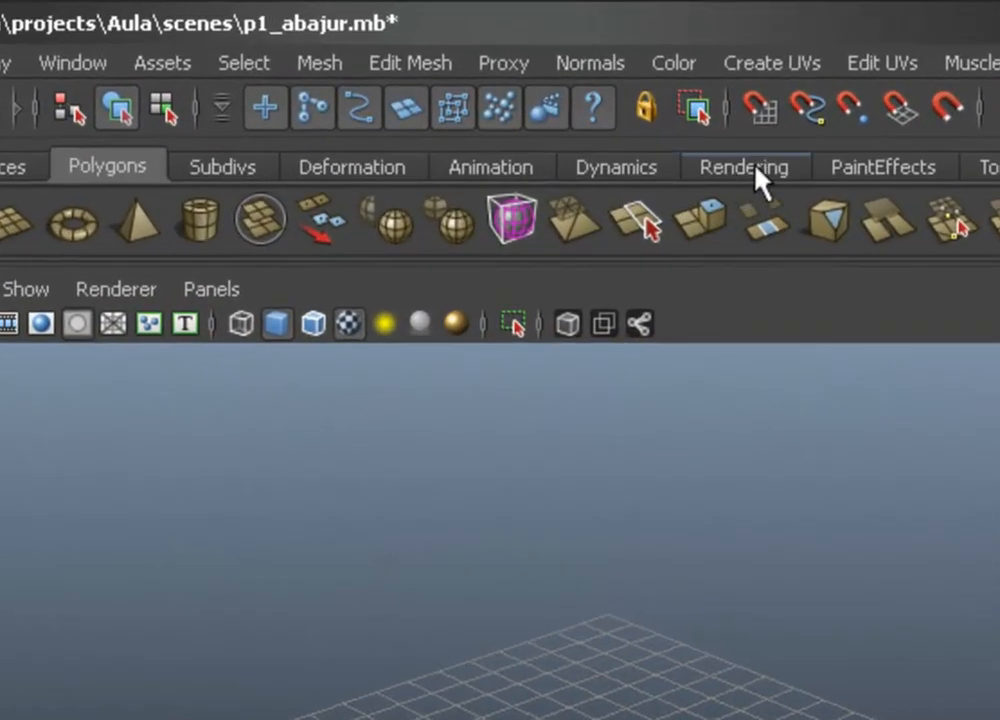
{"action": "left_click", "coordinate": [600, 91]}
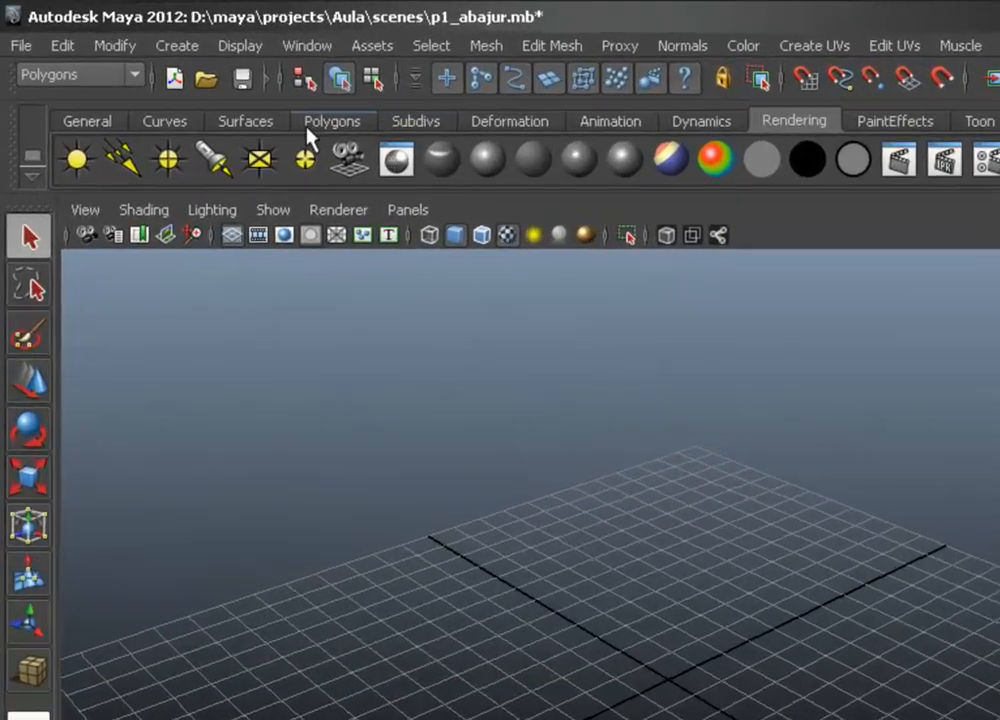
Draw a large polygon cube on the grid, covering the area around the origin
{"action": "left_click", "coordinate": [240, 91]}
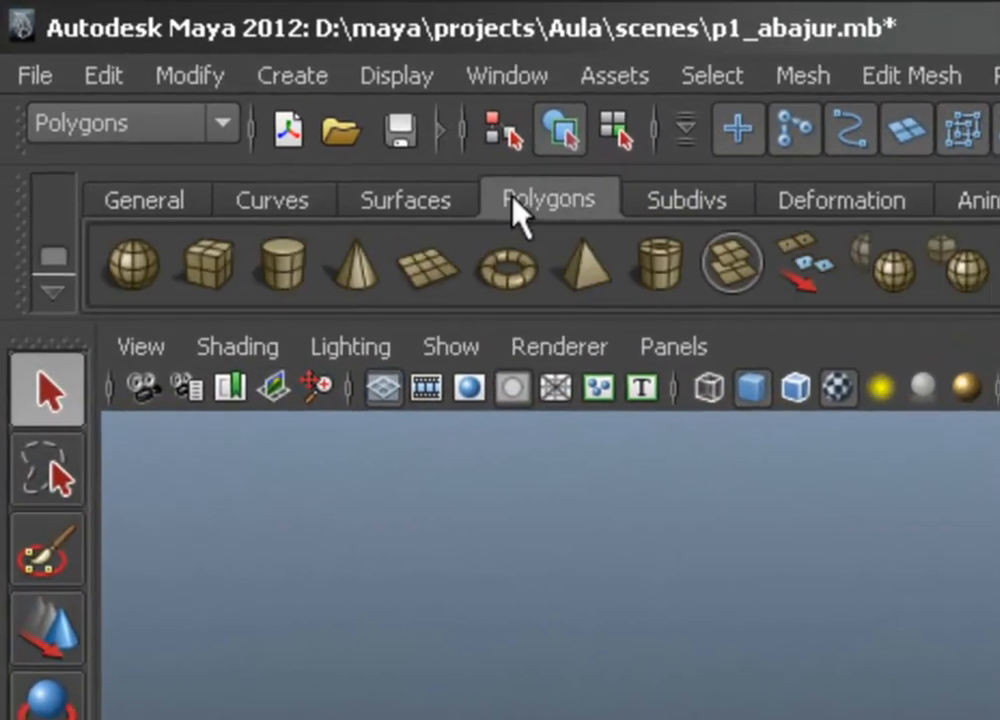
{"action": "left_click", "coordinate": [213, 270]}
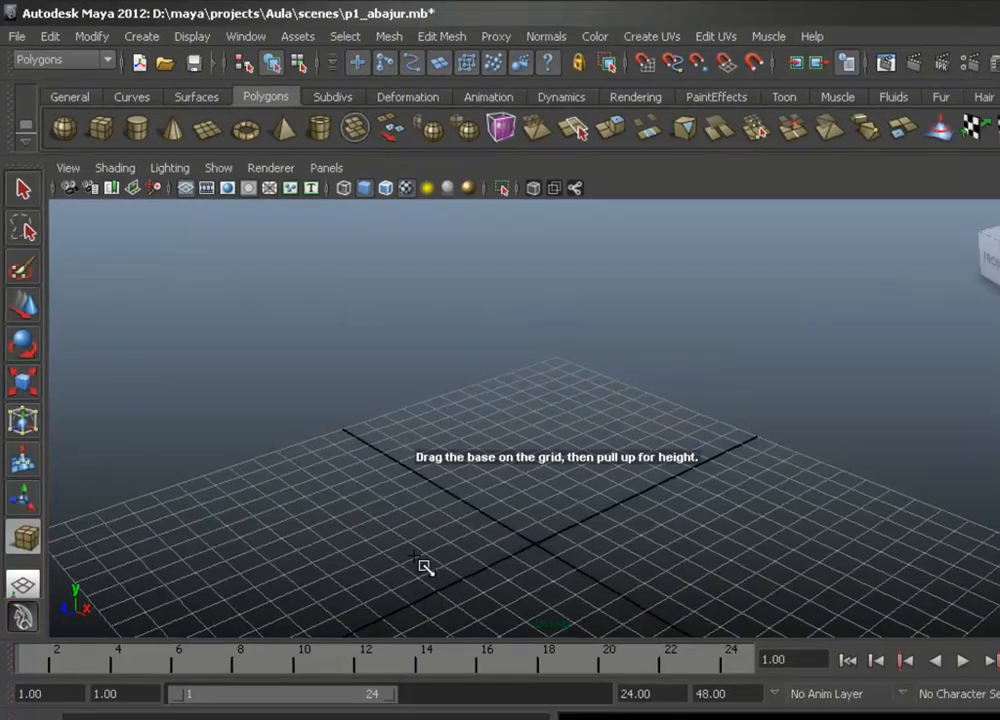
{"action": "left_click_drag", "start_coordinate": [390, 521], "coordinate": [627, 393]}
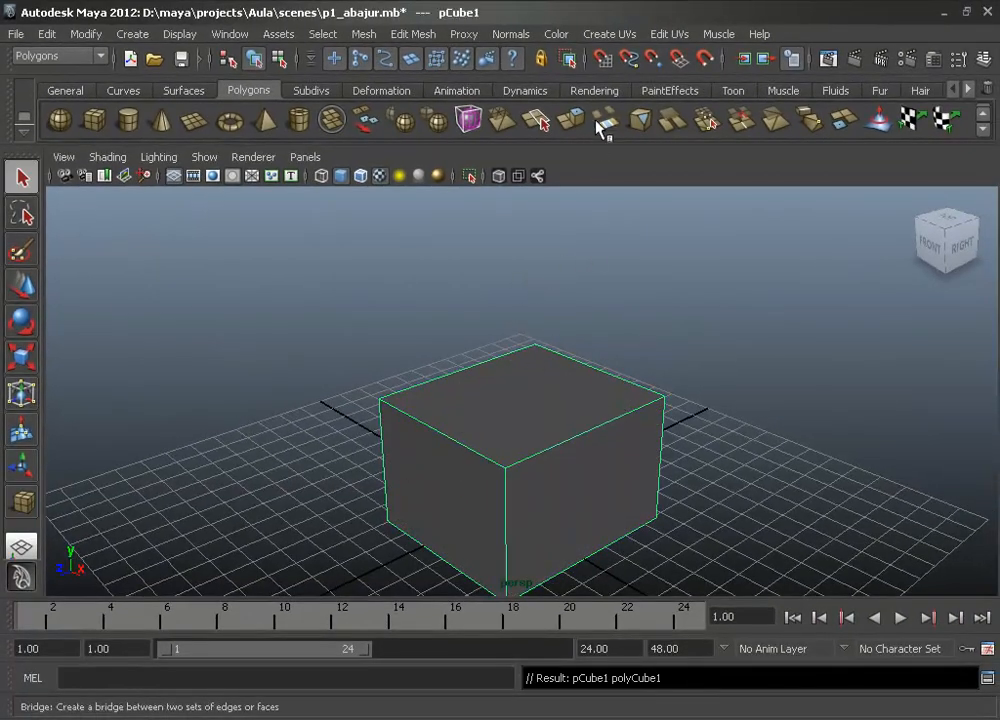
Assign a new Lambert material to the selected cube
{"action": "left_click", "coordinate": [598, 94]}
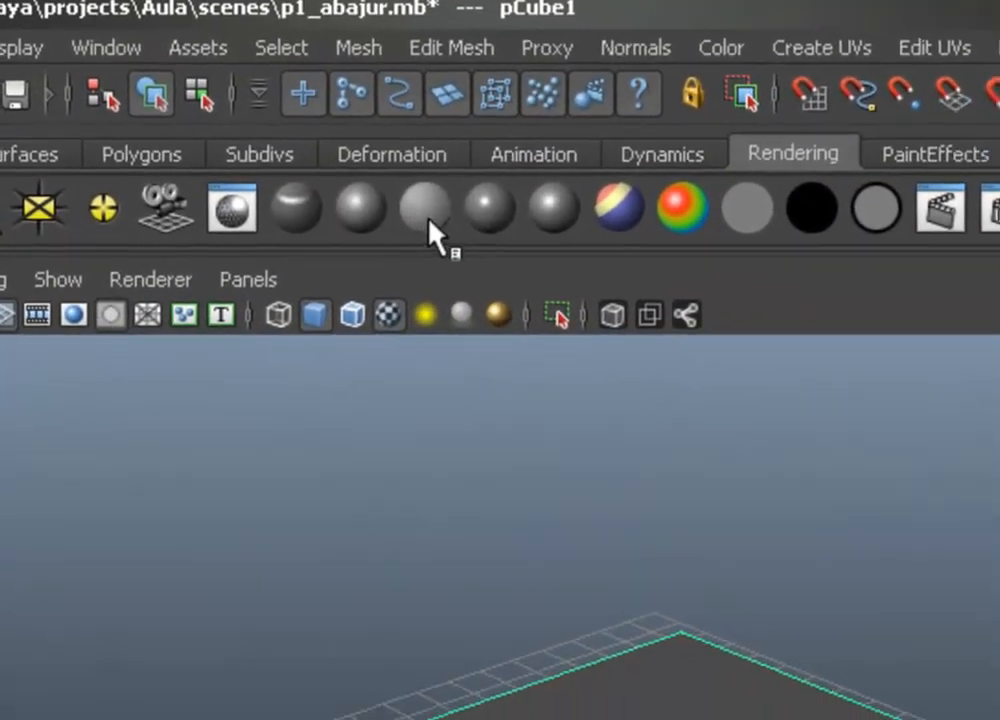
{"action": "left_click", "coordinate": [426, 190]}
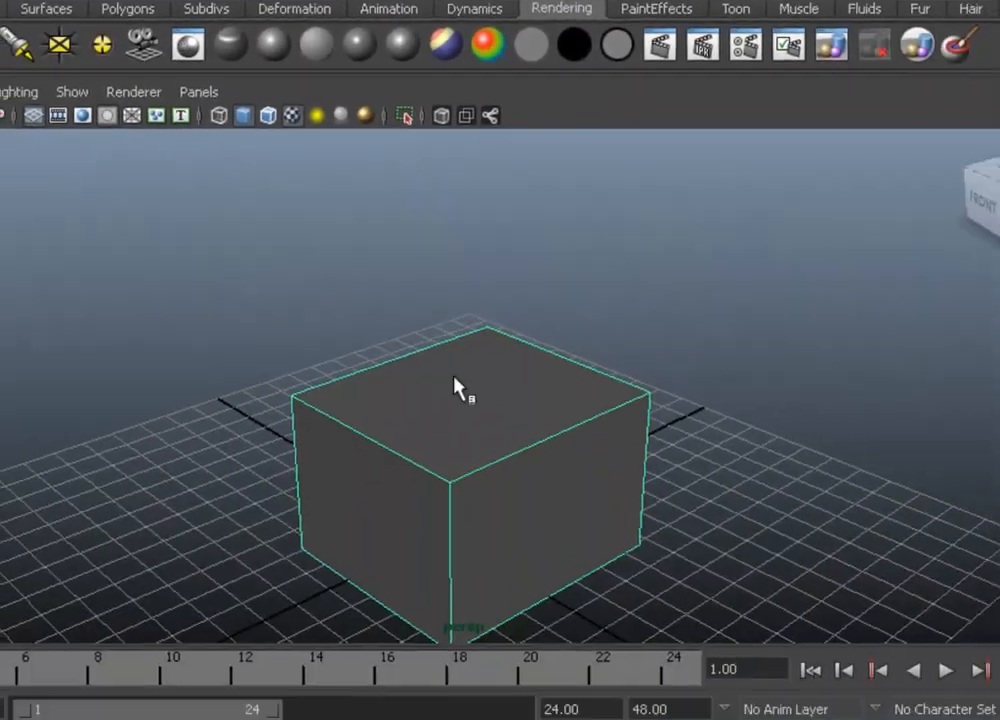
{"action": "mouse_move", "coordinate": [982, 384]}
{"action": "left_mouse_down"}
{"action": "mouse_move", "coordinate": [982, 460]}
{"action": "mouse_move", "coordinate": [980, 367]}
{"action": "left_mouse_up"}
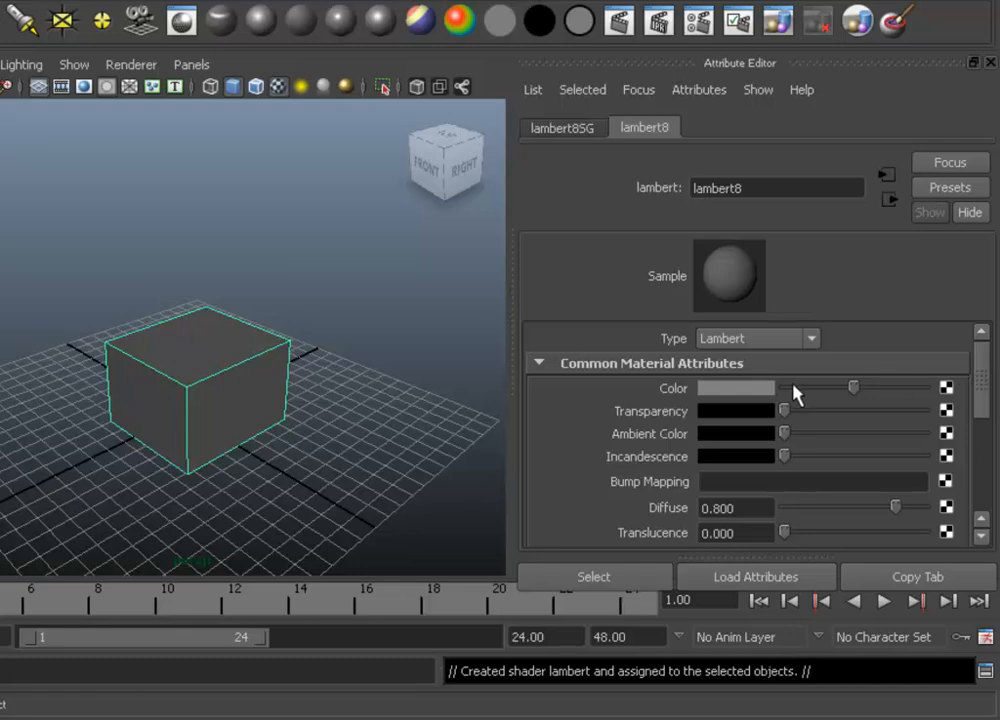
Set the cube's Lambert material color to pure red
{"action": "left_click", "coordinate": [745, 388]}
{"action": "left_click_drag", "start_coordinate": [620, 424], "coordinate": [668, 378]}
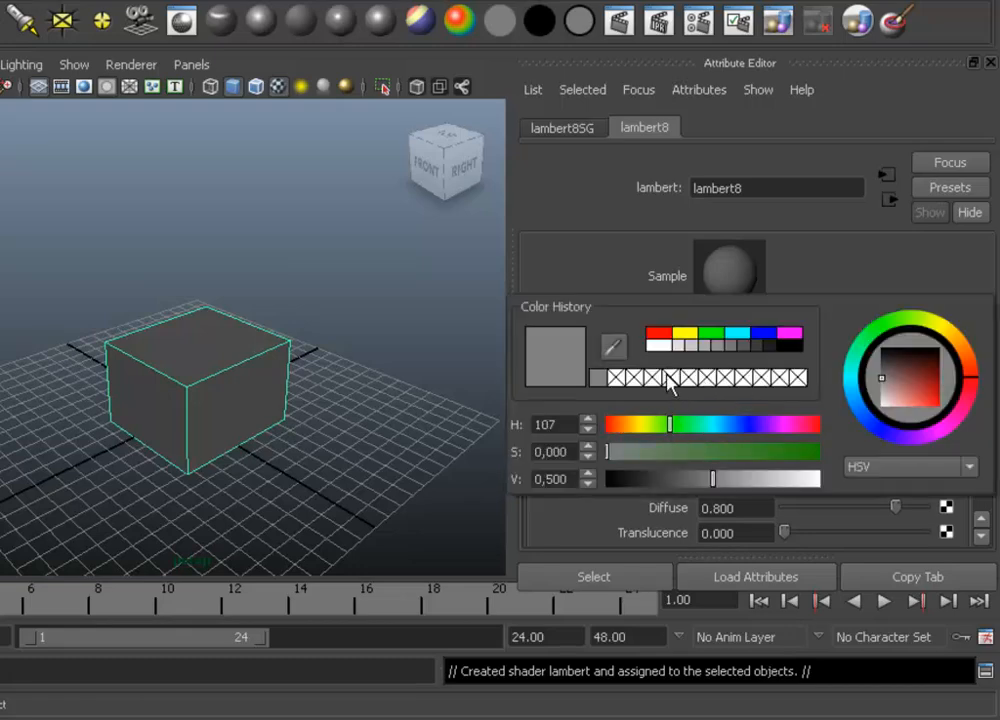
{"action": "left_click", "coordinate": [659, 333]}
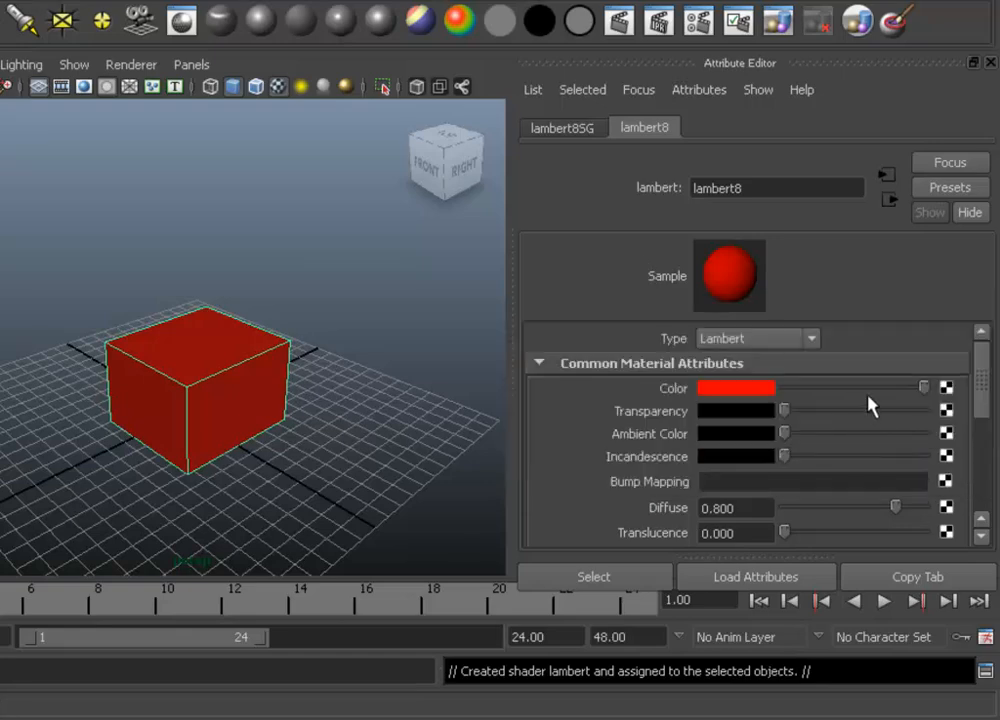
Check the material's Ambient Color without changing it, close the material attributes and delete the red cube
{"action": "mouse_move", "coordinate": [866, 392]}
{"action": "left_mouse_down"}
{"action": "mouse_move", "coordinate": [792, 390]}
{"action": "mouse_move", "coordinate": [877, 396]}
{"action": "left_mouse_up"}
{"action": "left_click", "coordinate": [750, 415]}
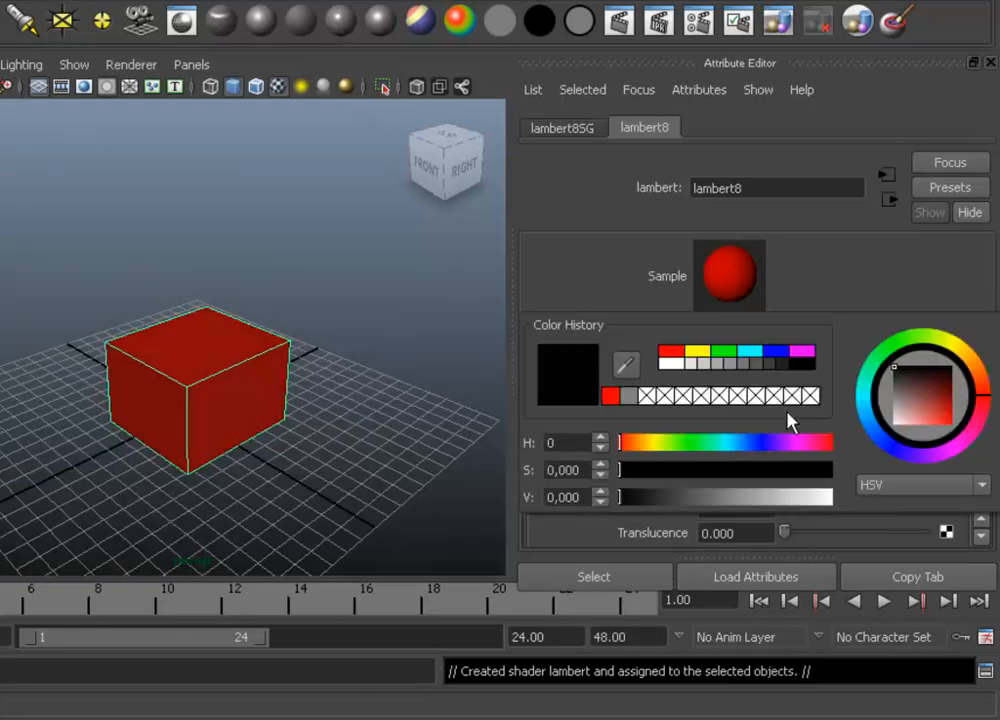
{"action": "left_click_drag", "start_coordinate": [780, 409], "coordinate": [721, 417]}
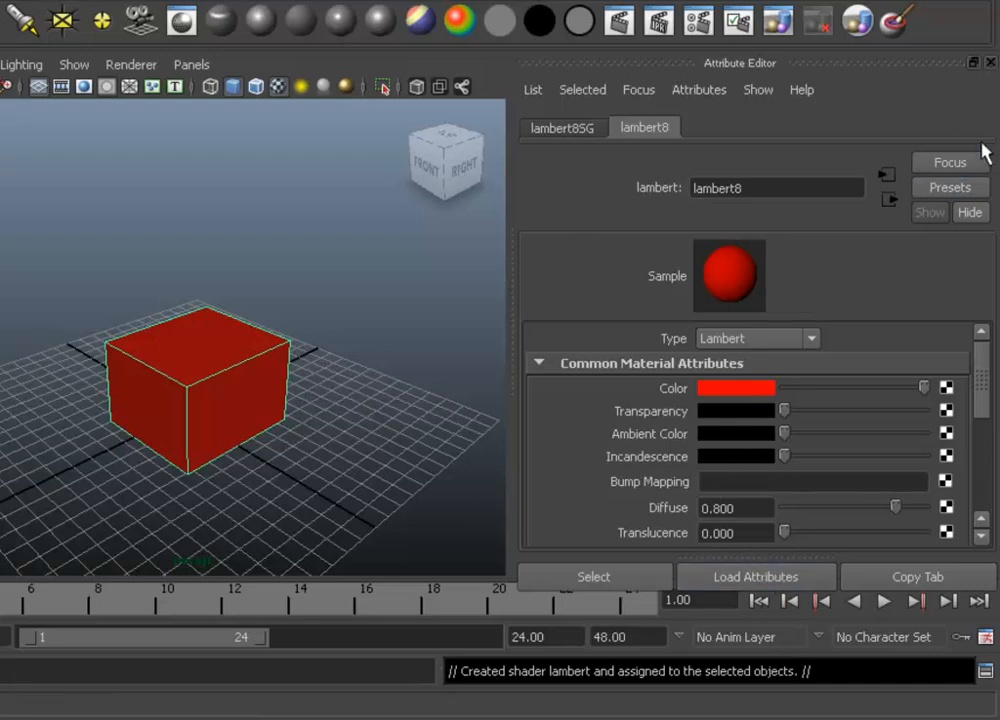
{"action": "left_click", "coordinate": [990, 63]}
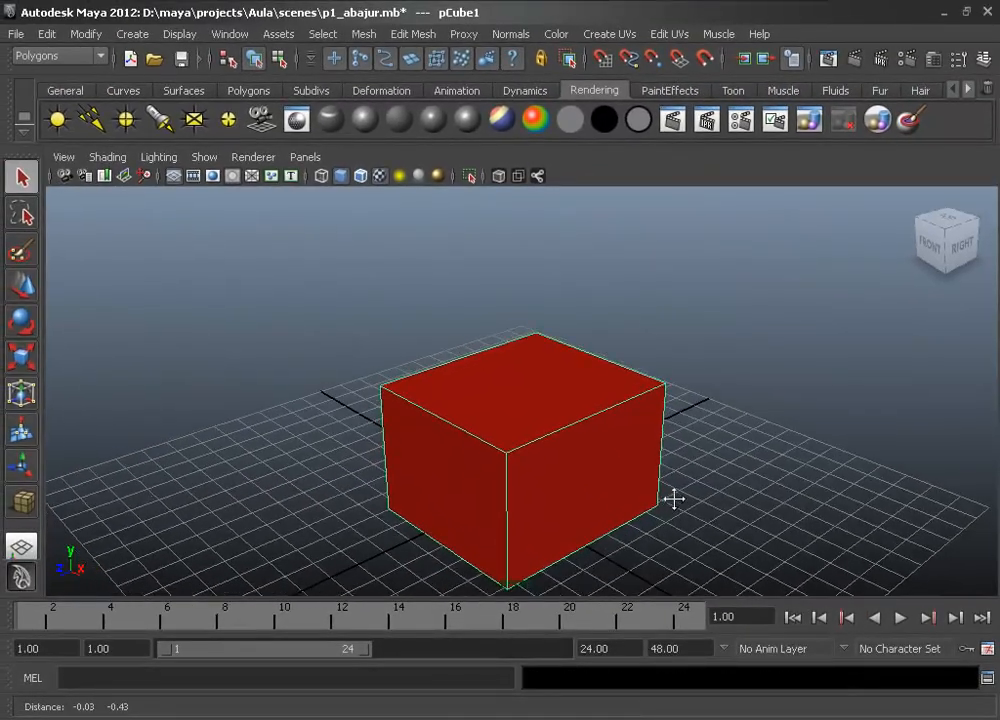
{"action": "key", "text": "Delete"}
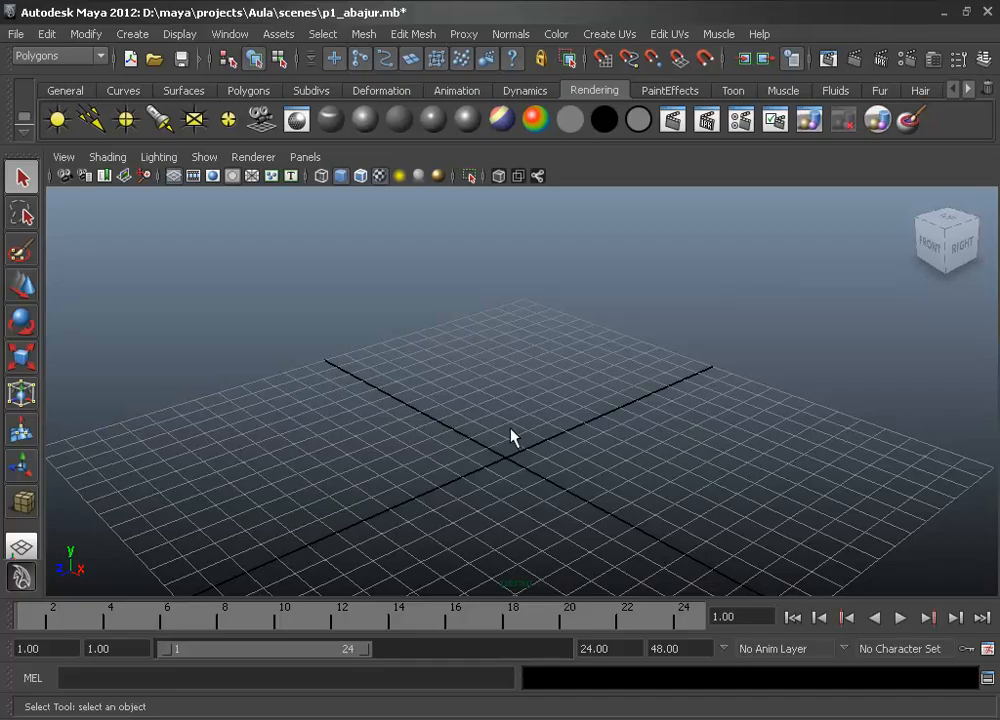
Switch to the file explorer, examine the texture images in D:\maya\projects\Aula\sourceimages, and return to Maya
{"action": "left_click", "coordinate": [602, 719]}
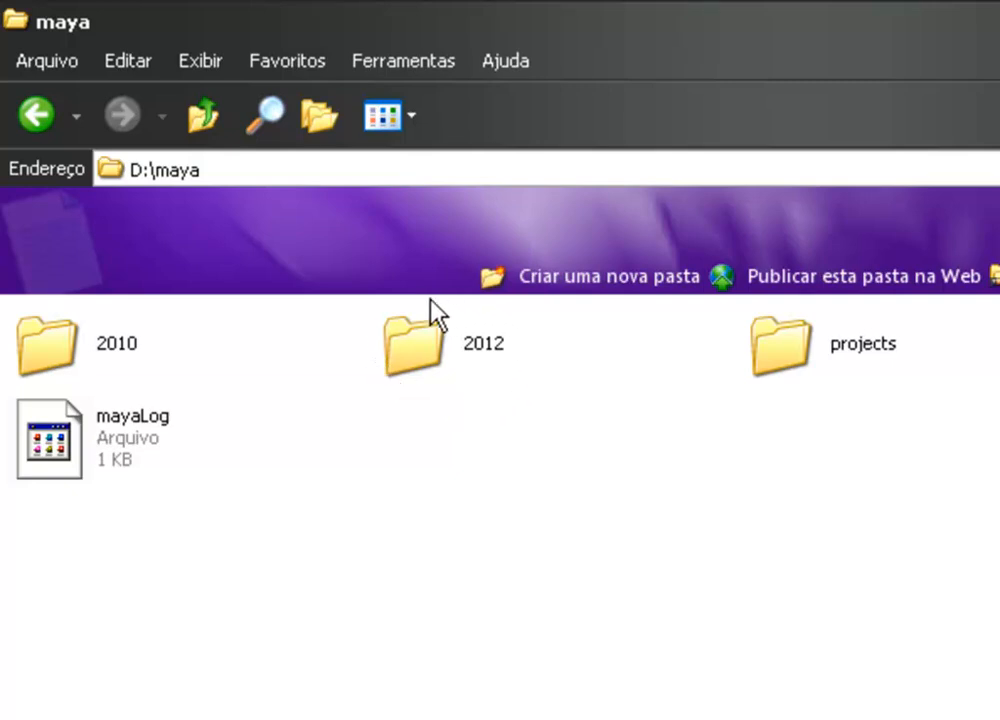
{"action": "mouse_move", "coordinate": [380, 337]}
{"action": "double_click", "coordinate": [841, 350]}
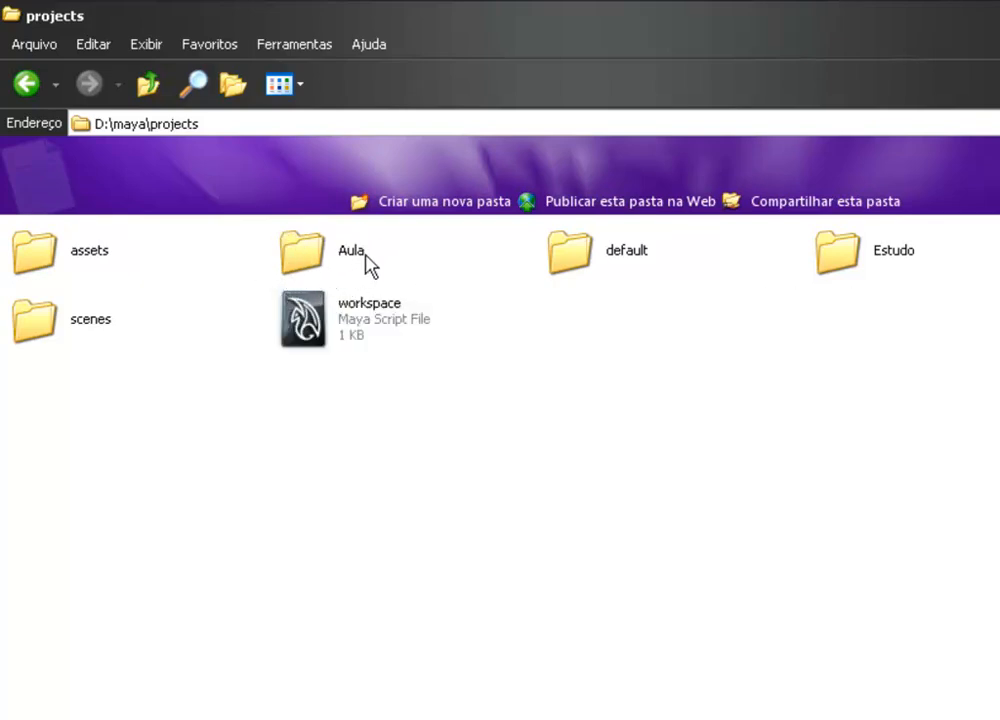
{"action": "left_click", "coordinate": [321, 250]}
{"action": "double_click", "coordinate": [321, 250]}
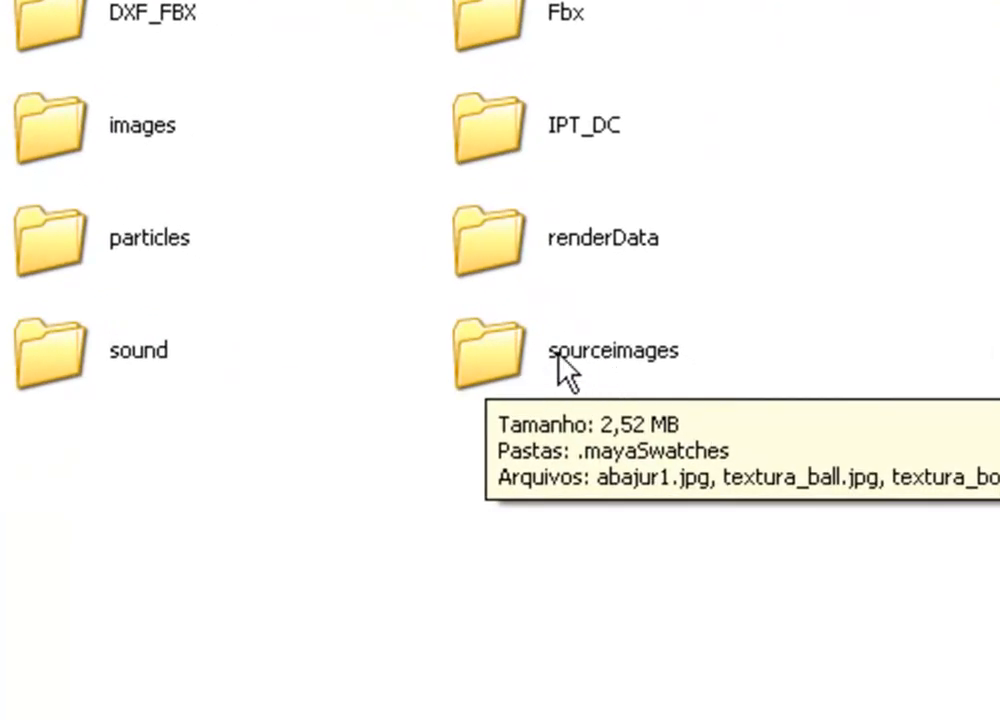
{"action": "double_click", "coordinate": [634, 358]}
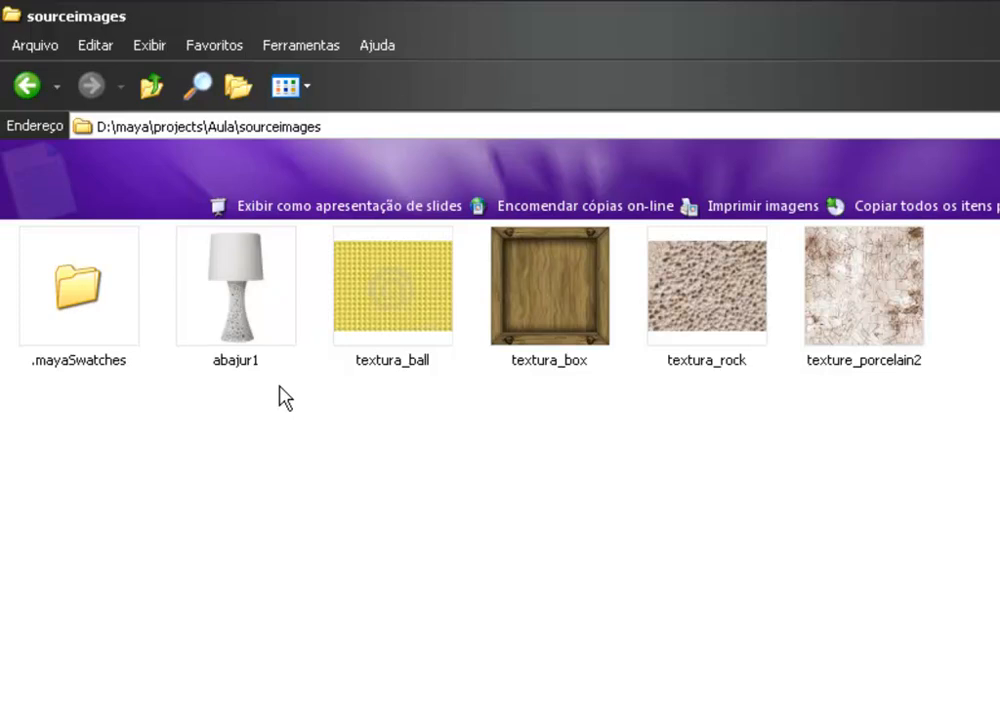
{"action": "left_click", "coordinate": [442, 719]}
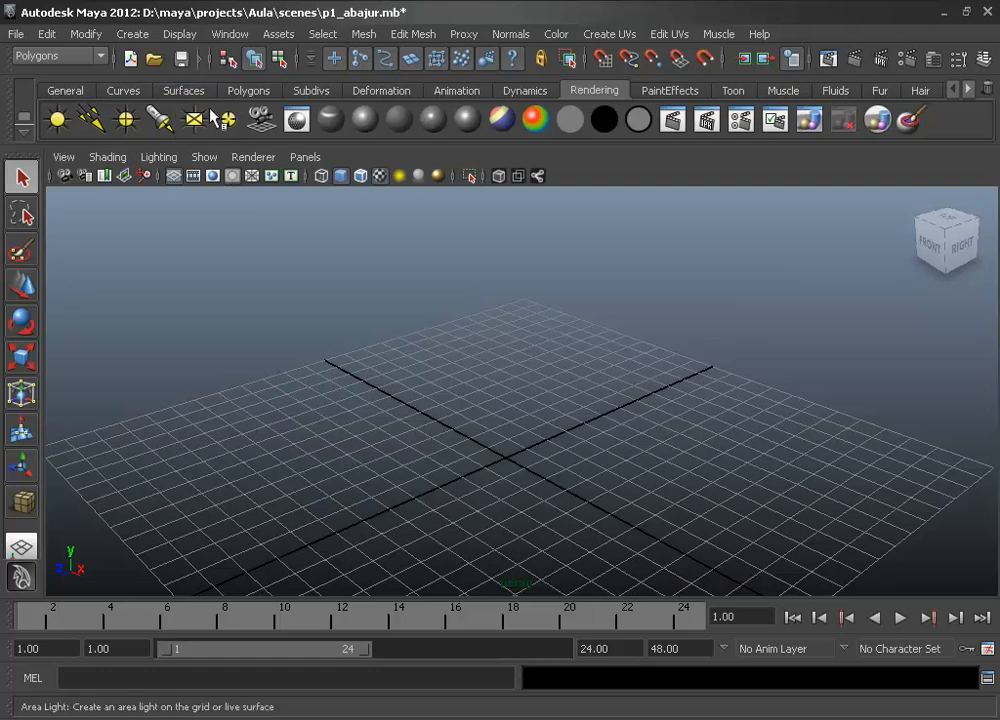
Create a small default polygon cube at the grid's origin
{"action": "left_click", "coordinate": [239, 92]}
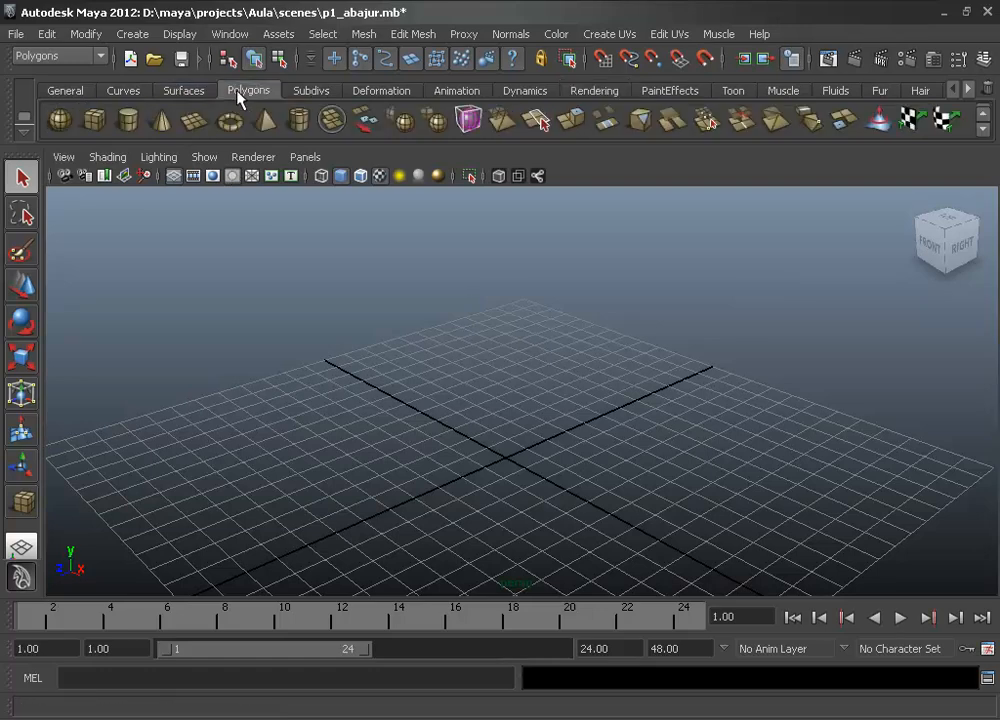
{"action": "left_click", "coordinate": [96, 124]}
{"action": "left_click", "coordinate": [510, 465]}
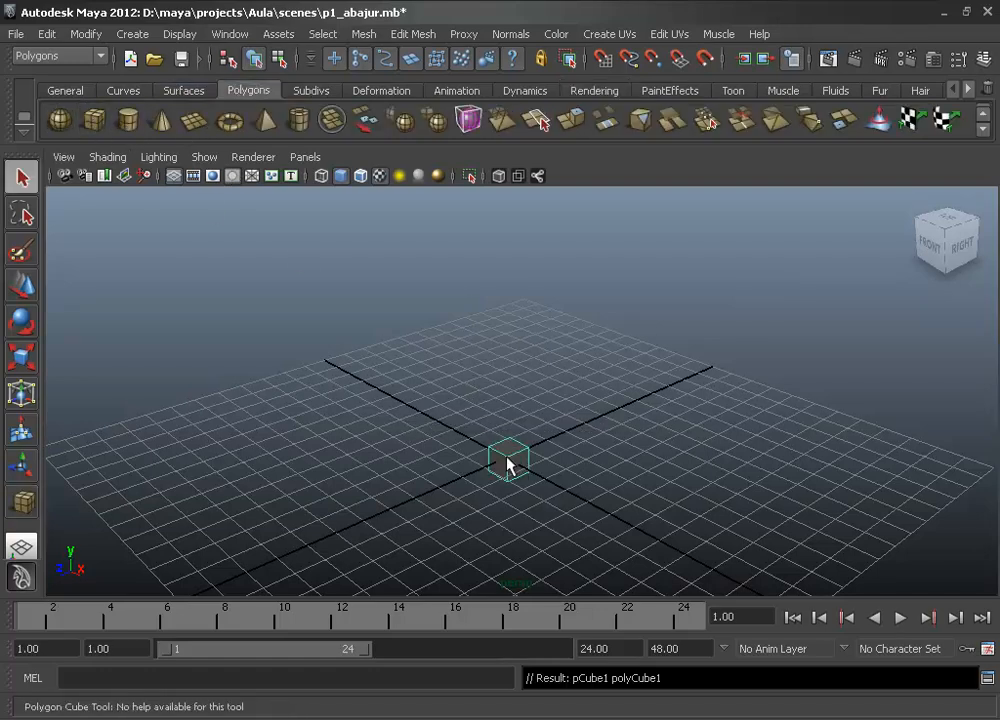
Scale the cube up uniformly to several times its size and raise it until it rests on the grid
{"action": "key", "text": "r"}
{"action": "left_click_drag", "start_coordinate": [510, 465], "coordinate": [623, 466]}
{"action": "key", "text": "w"}
{"action": "left_click_drag", "start_coordinate": [508, 406], "coordinate": [509, 330]}
Switch the cube to face selection and select its front face
{"action": "left_click_drag", "start_coordinate": [511, 384], "coordinate": [445, 392], "text": "alt"}
{"action": "right_click", "coordinate": [452, 374]}
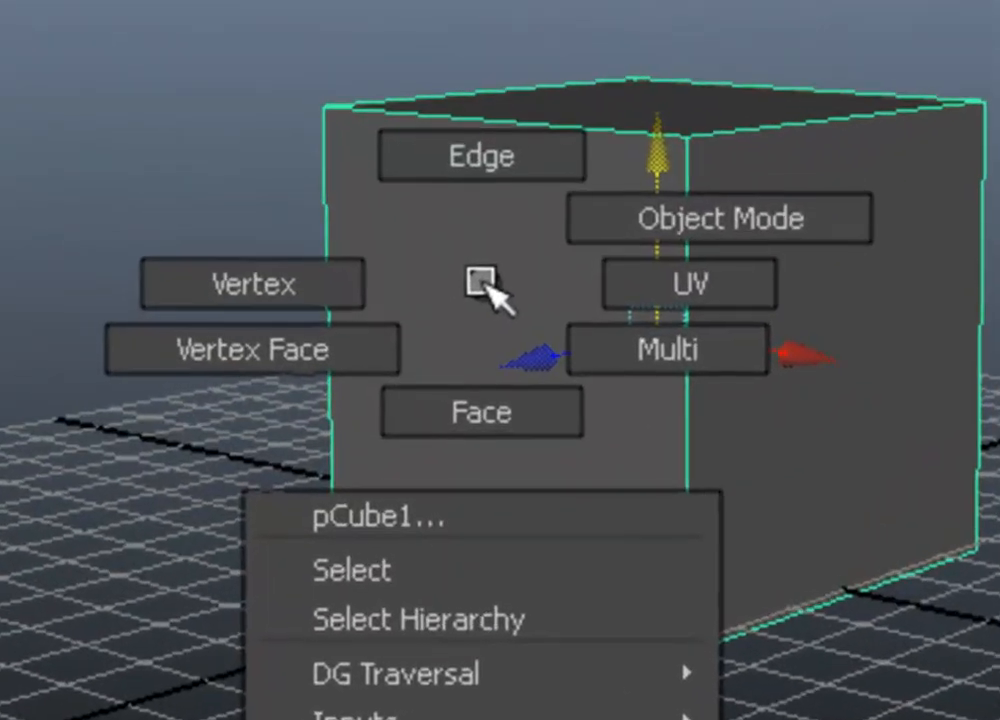
{"action": "left_click", "coordinate": [500, 280]}
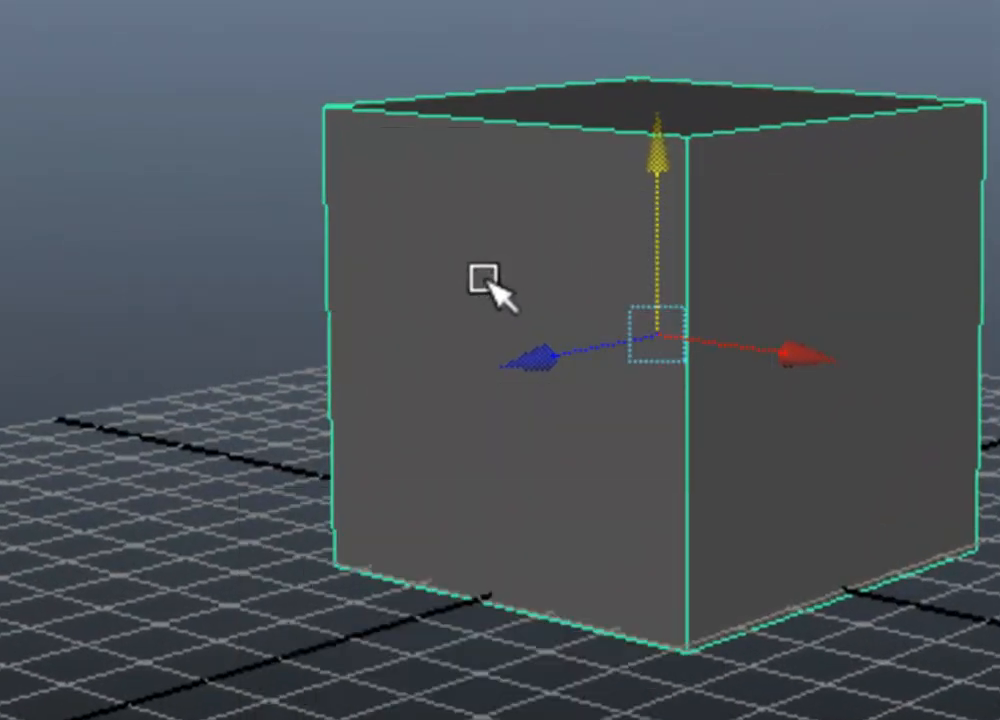
{"action": "right_click_drag", "start_coordinate": [484, 280], "coordinate": [491, 396]}
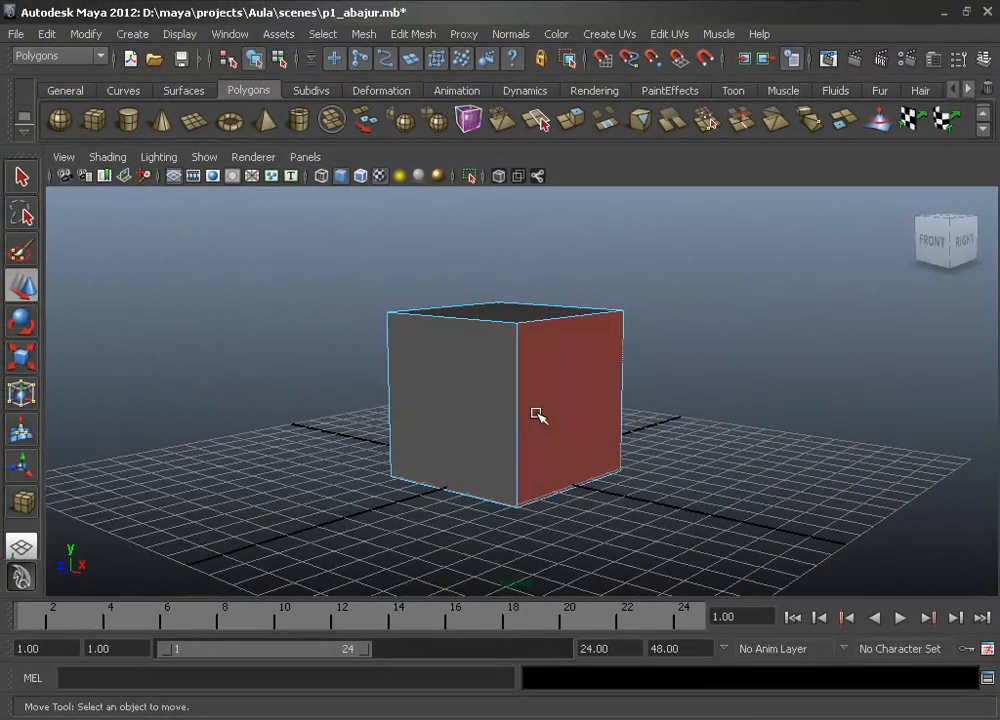
{"action": "left_click", "coordinate": [462, 387]}
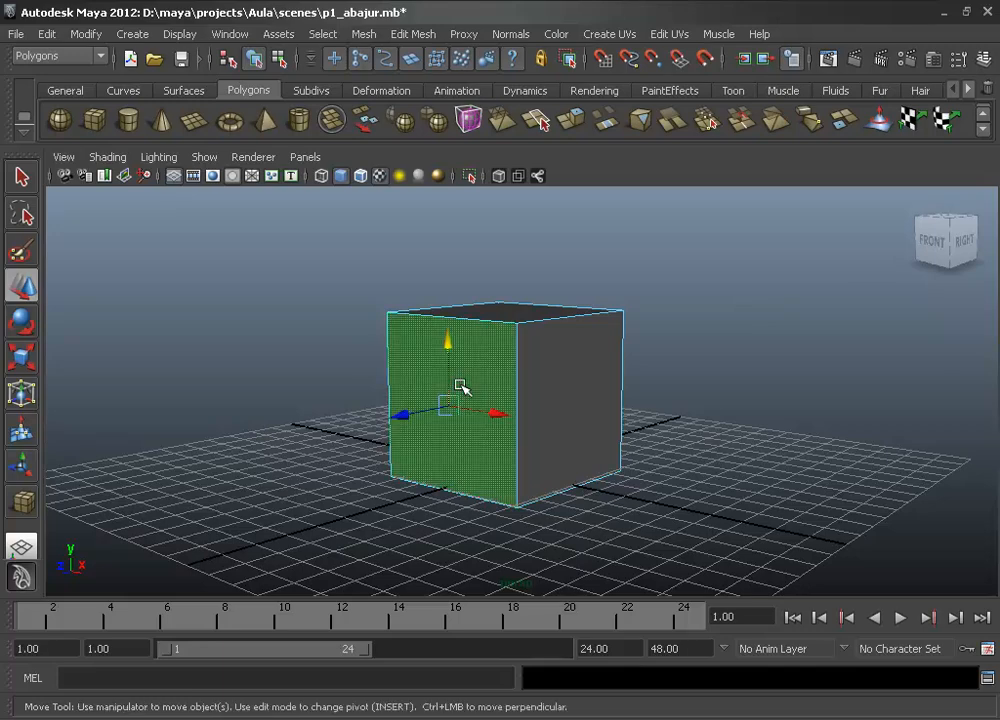
Assign a new Lambert material to the cube's selected front face only
{"action": "left_click_drag", "start_coordinate": [520, 364], "coordinate": [485, 427], "text": "alt"}
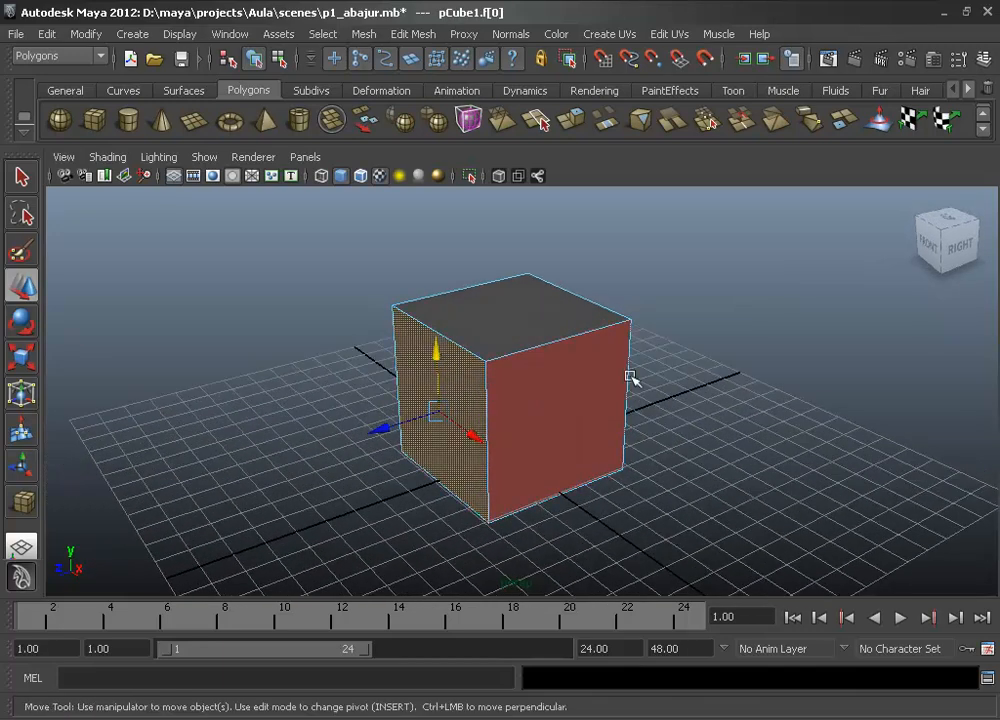
{"action": "key", "text": "q"}
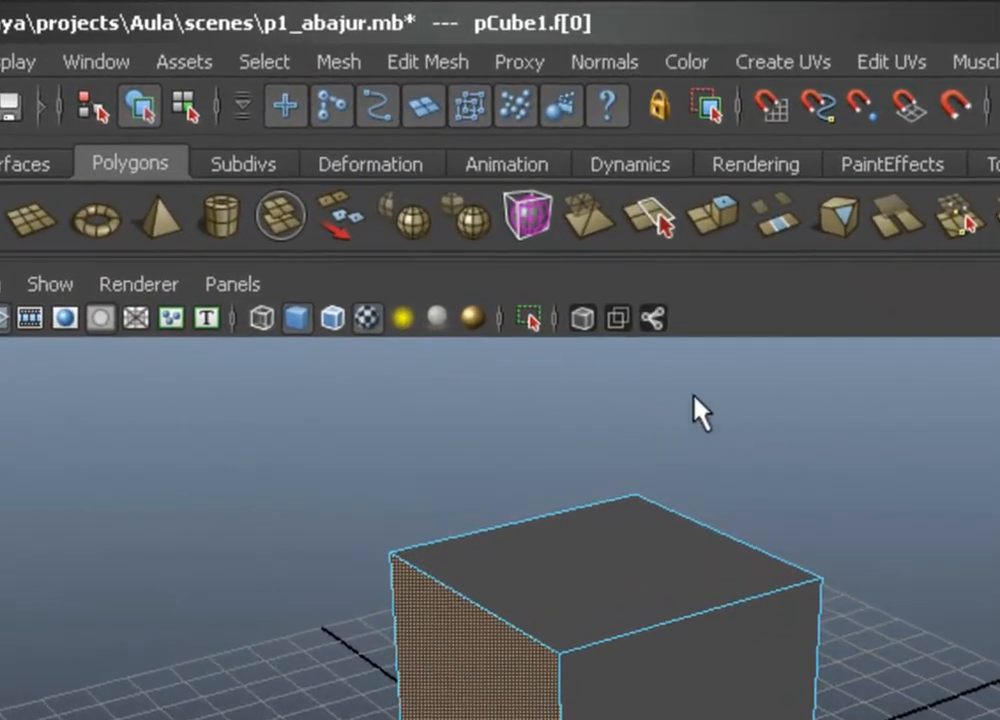
{"action": "left_click", "coordinate": [755, 165]}
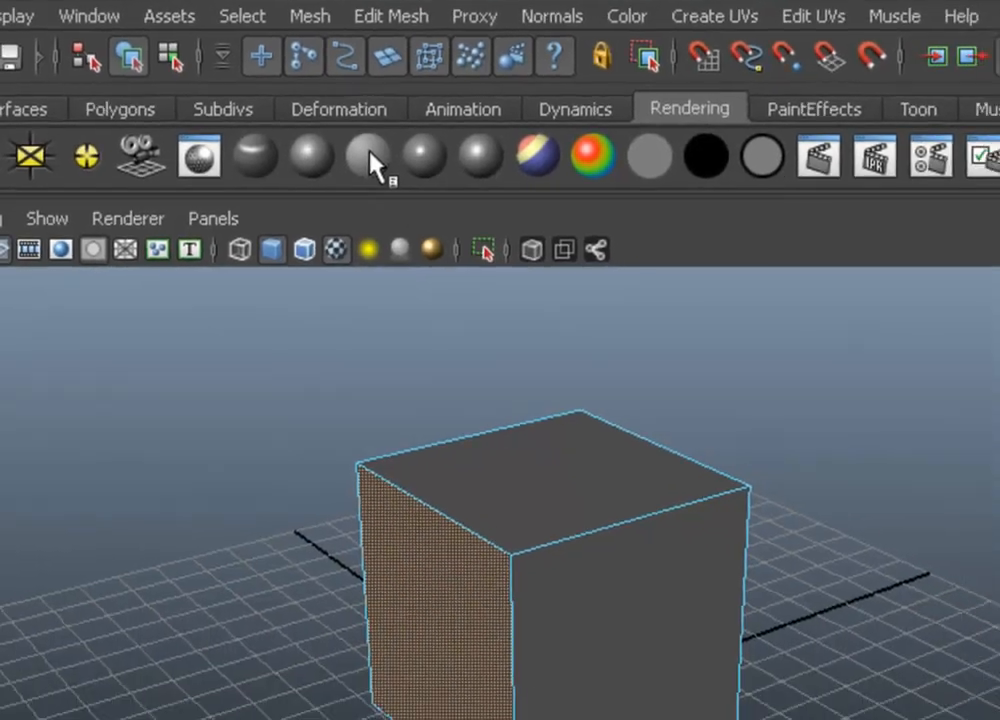
{"action": "left_click", "coordinate": [371, 162]}
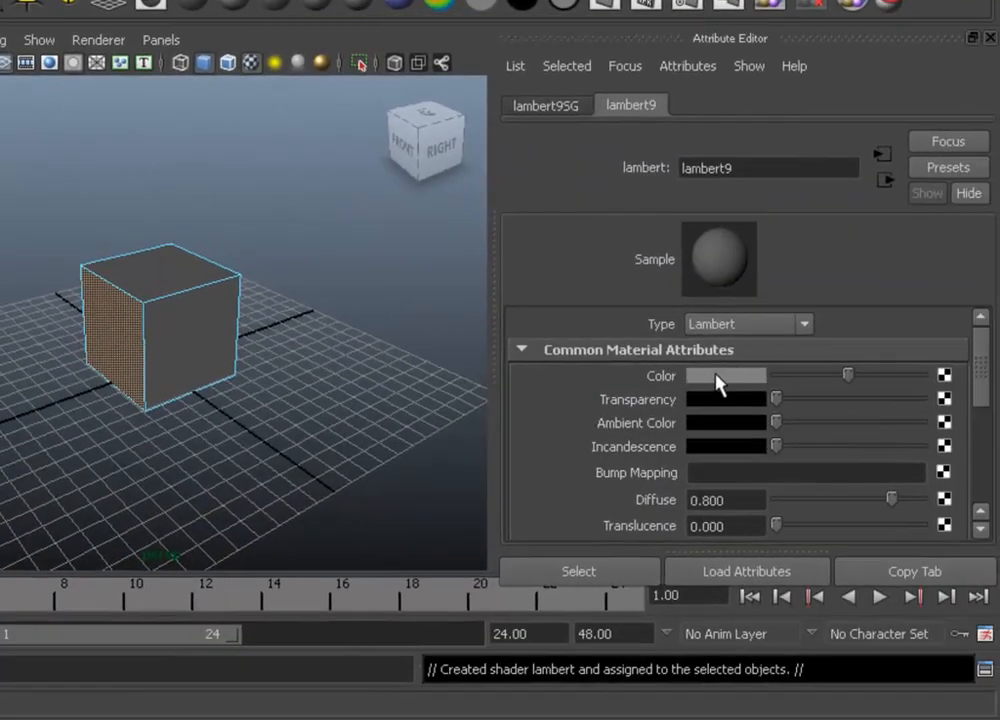
Map a File texture using textura_box.jpg to the new Lambert's Color and reselect the cube's front face
{"action": "left_click", "coordinate": [944, 377]}
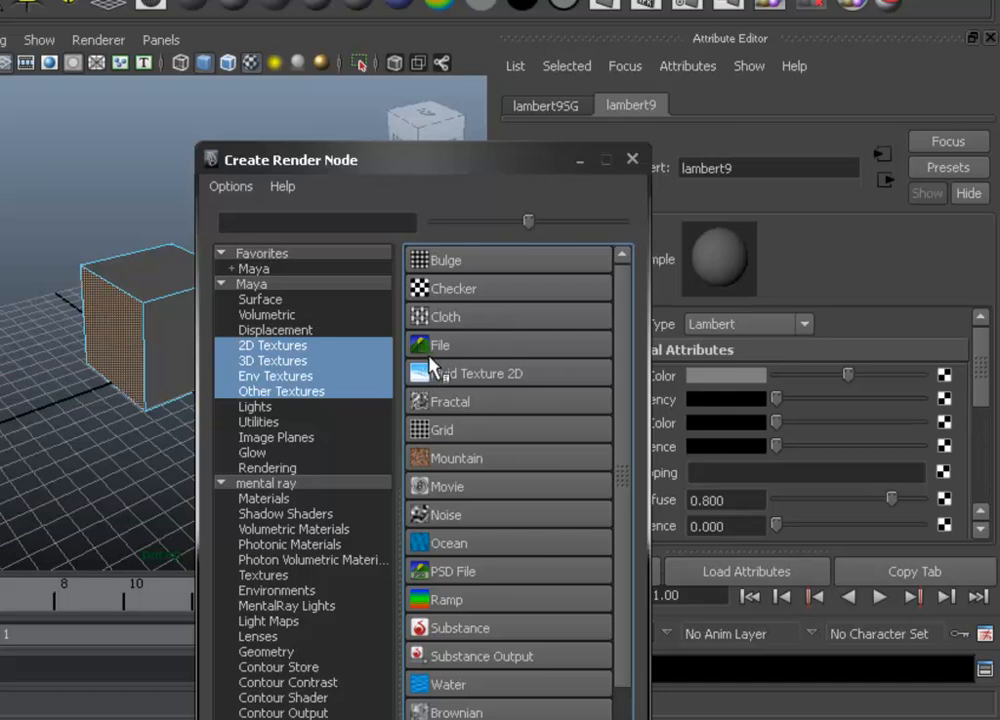
{"action": "left_click", "coordinate": [446, 350]}
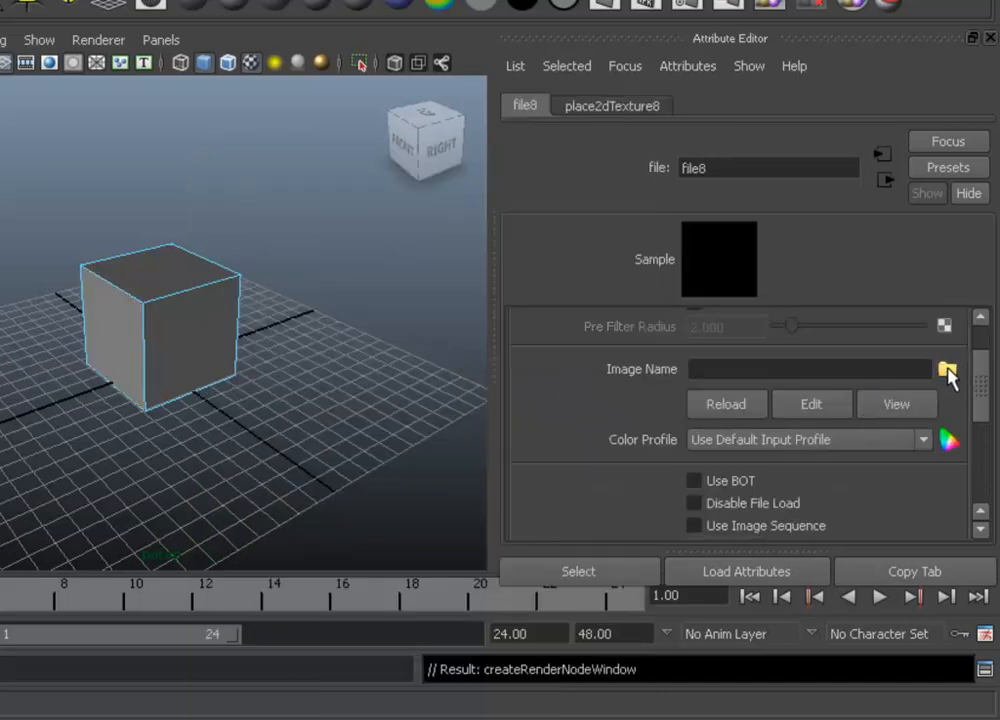
{"action": "left_click", "coordinate": [946, 371]}
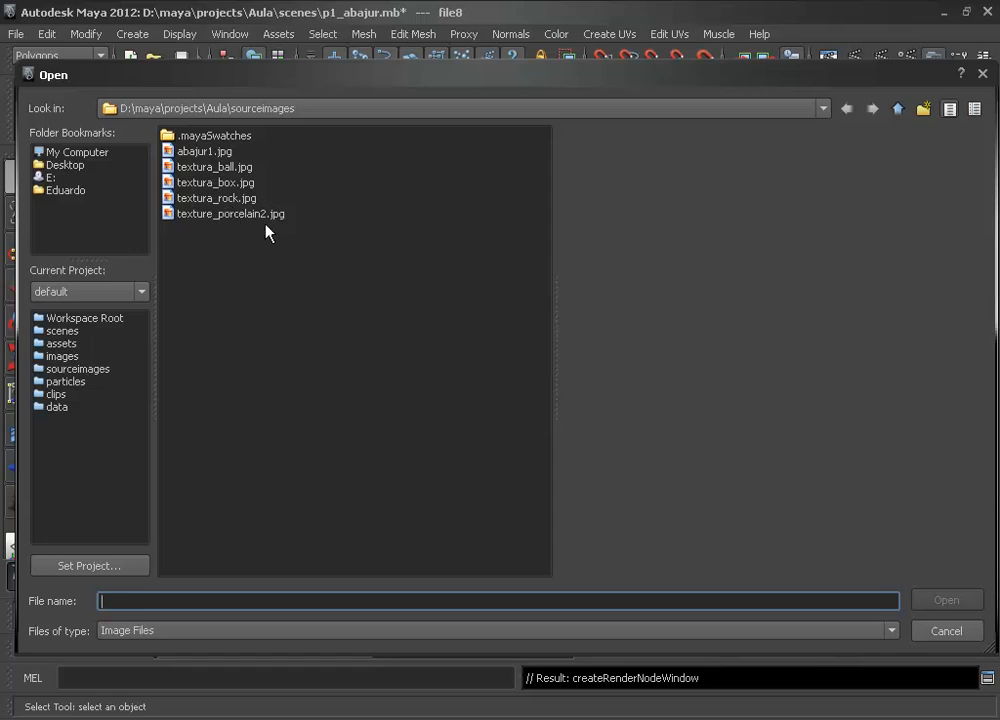
{"action": "left_click", "coordinate": [200, 183]}
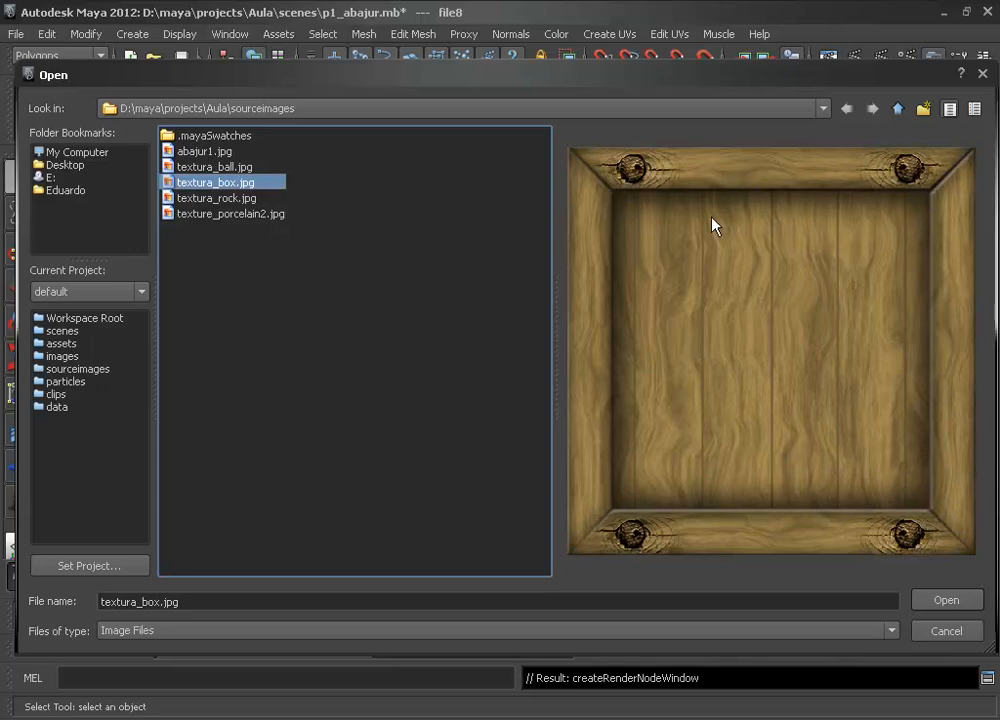
{"action": "left_click", "coordinate": [935, 600]}
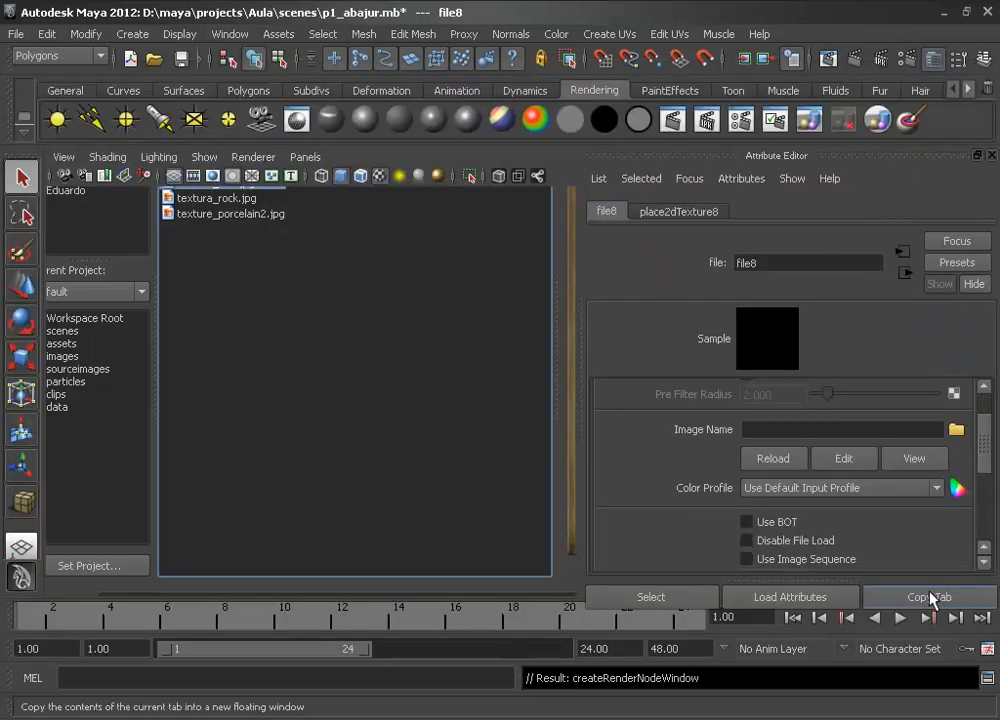
{"action": "left_click", "coordinate": [270, 404]}
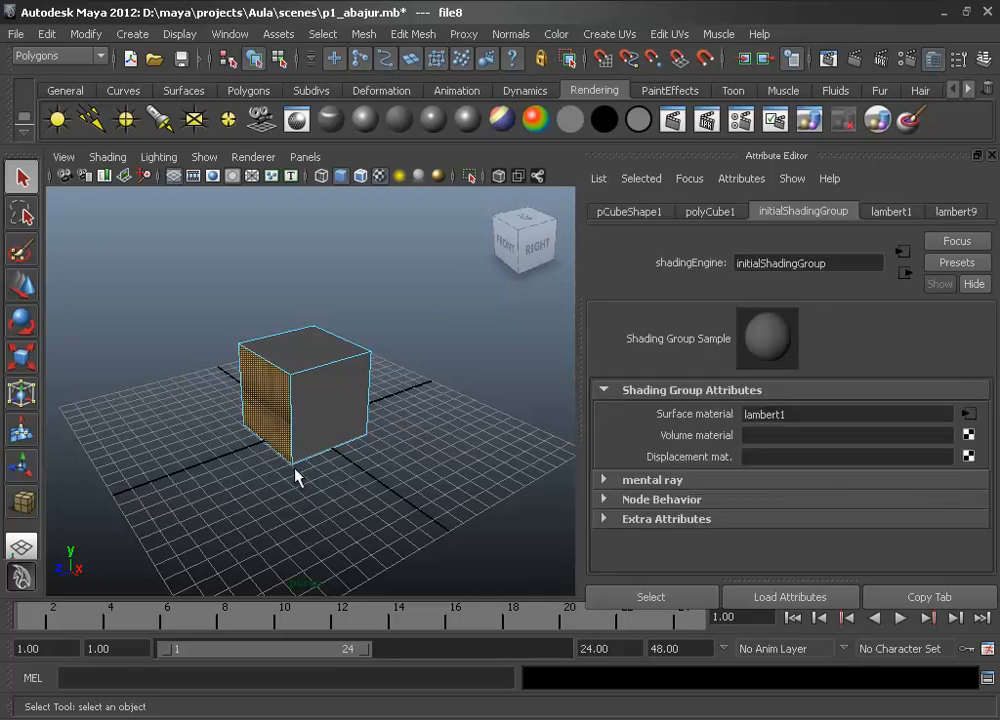
Open the Planar Mapping options for the cube's selected front face
{"action": "left_click_drag", "start_coordinate": [295, 468], "coordinate": [385, 438], "text": "alt"}
{"action": "scroll", "coordinate": [334, 405], "scroll_direction": "up", "scroll_amount": 6}
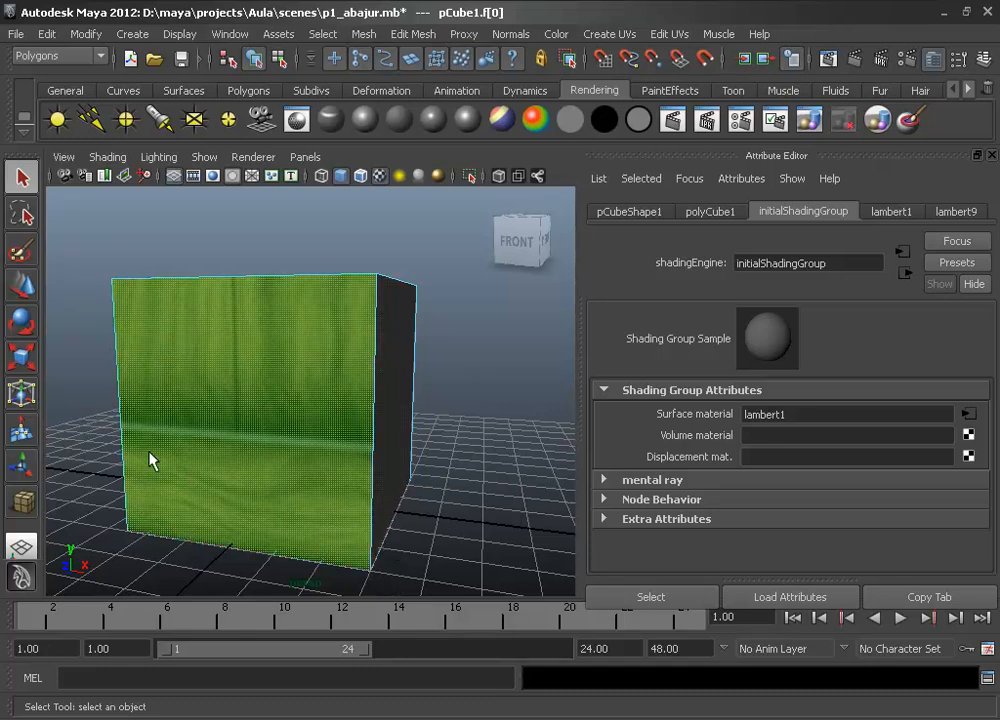
{"action": "scroll", "coordinate": [320, 383], "scroll_direction": "down", "scroll_amount": 3}
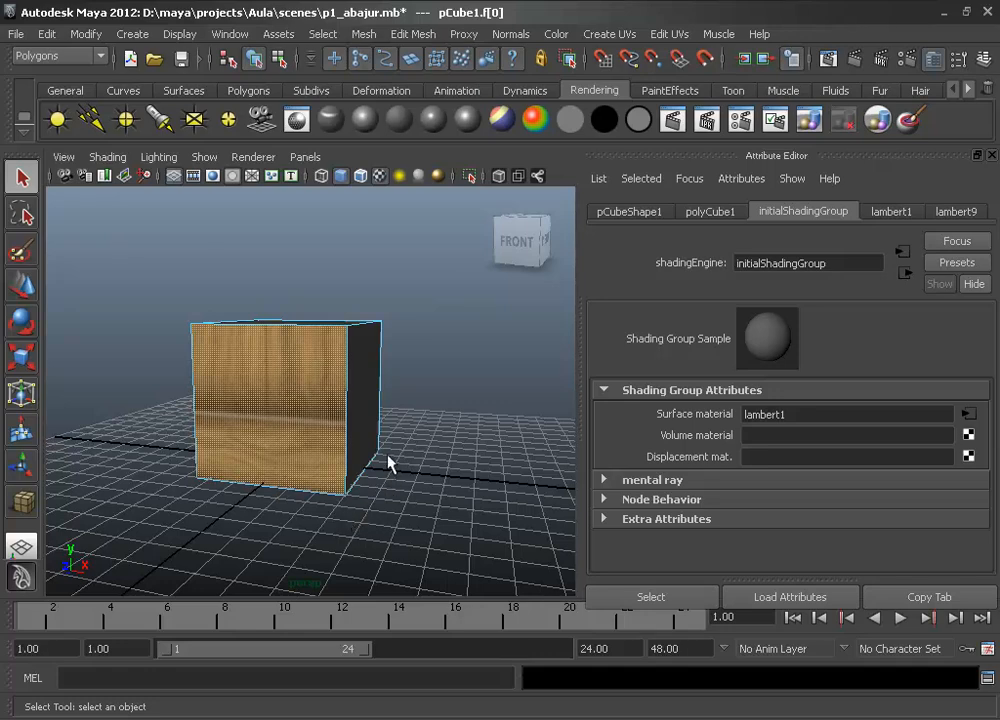
{"action": "left_click_drag", "start_coordinate": [391, 462], "coordinate": [364, 442], "text": "alt"}
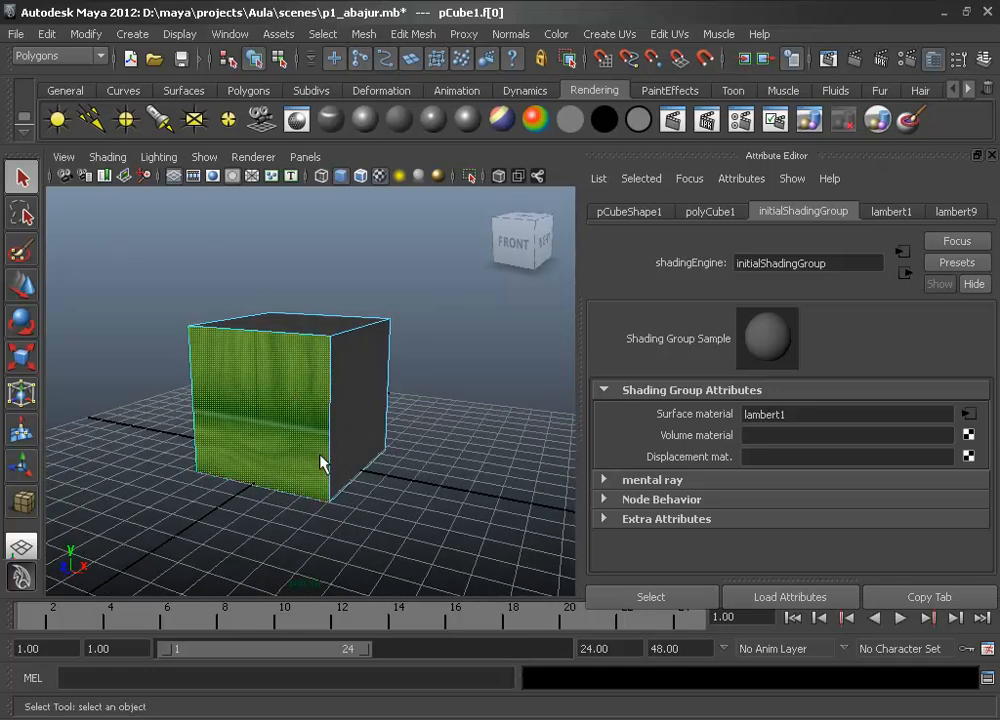
{"action": "left_click_drag", "start_coordinate": [320, 418], "coordinate": [260, 436], "text": "alt"}
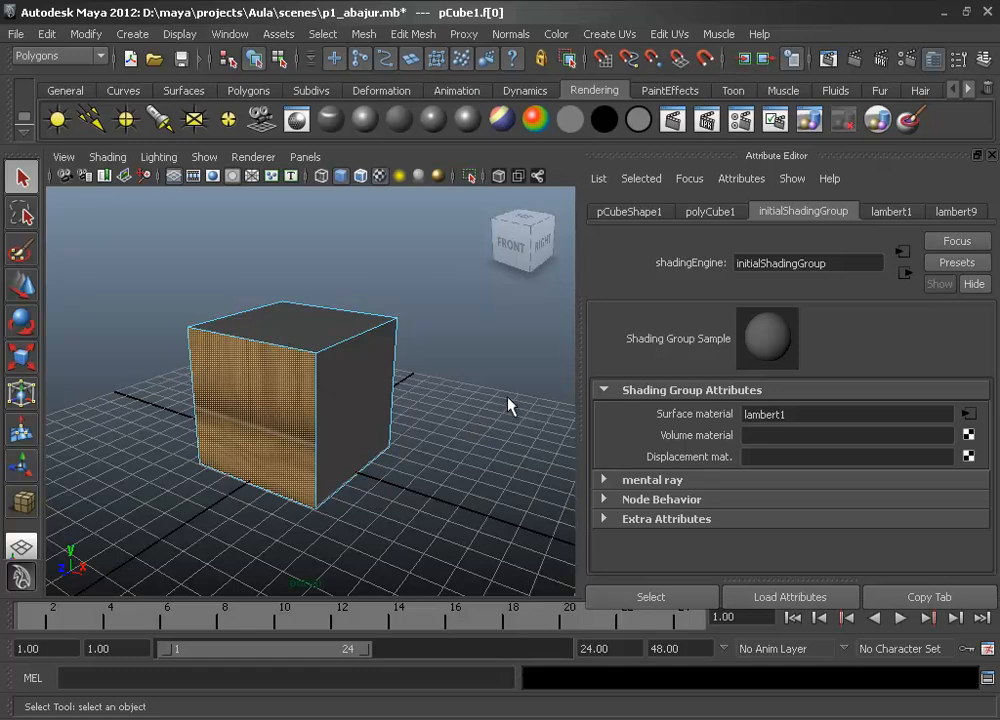
{"action": "left_click", "coordinate": [991, 156]}
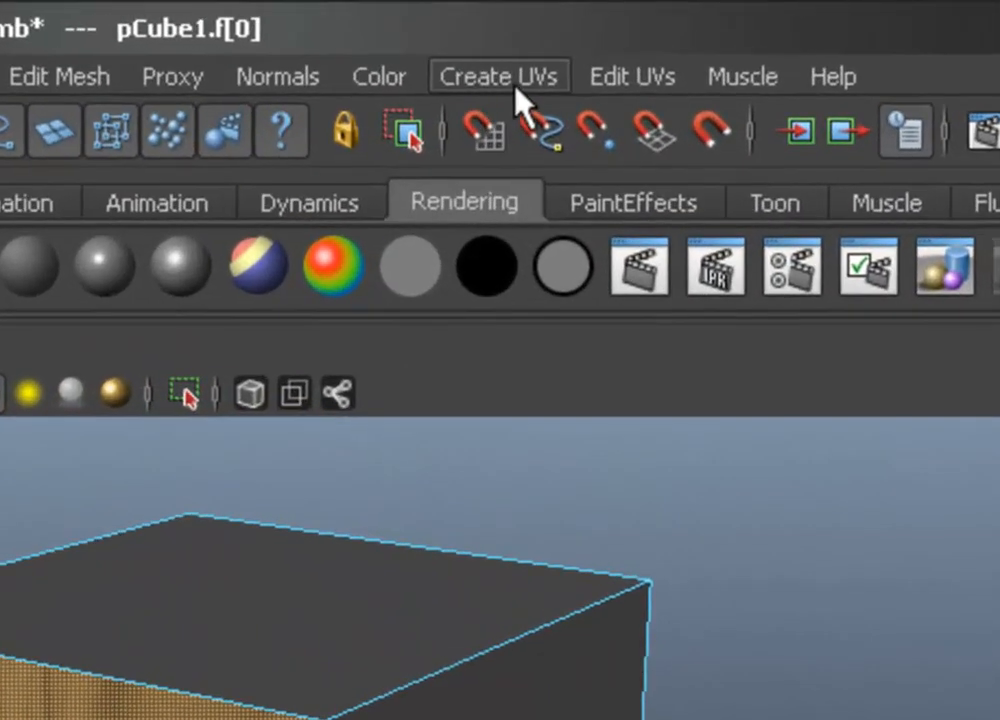
{"action": "left_click", "coordinate": [616, 37]}
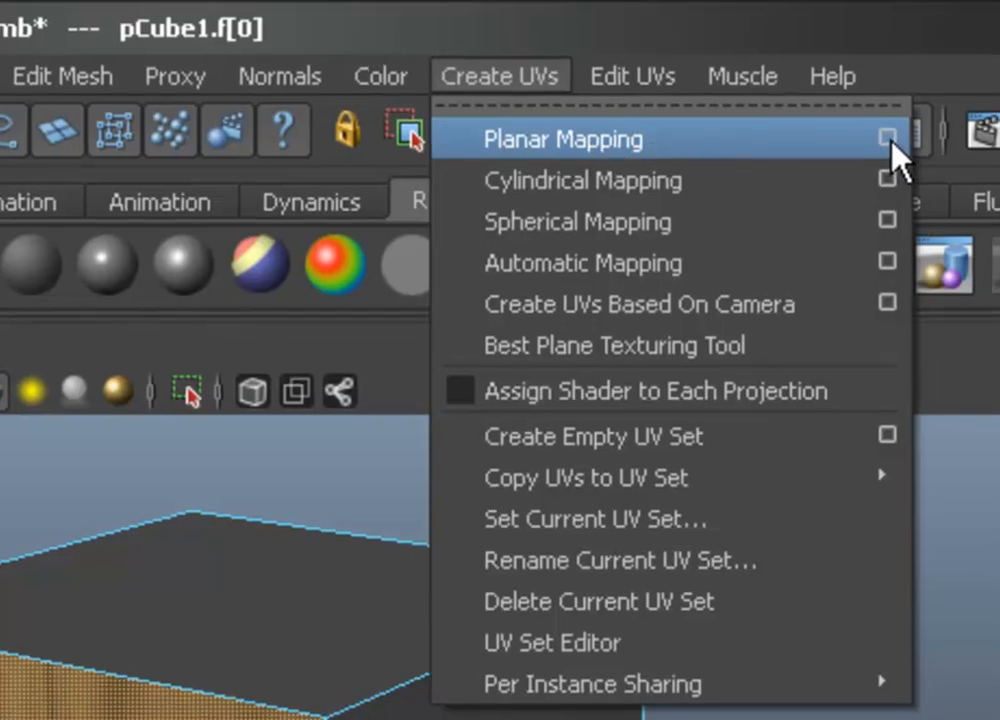
{"action": "left_click", "coordinate": [895, 145]}
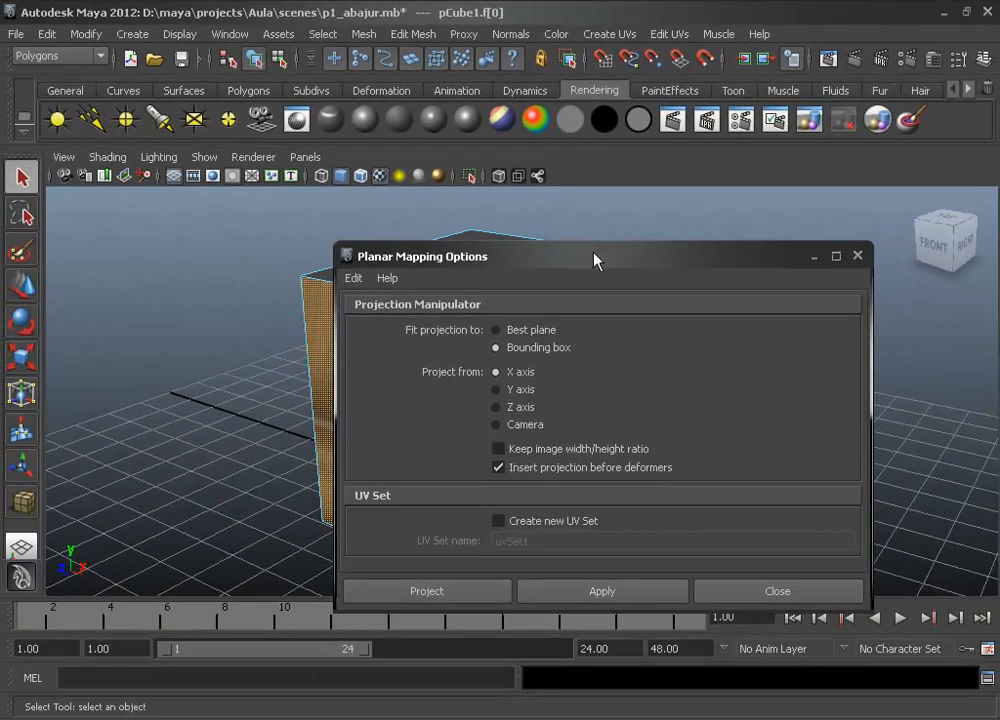
Apply planar mapping to the front face, projecting from the Z axis, and close the mapping options
{"action": "left_click_drag", "start_coordinate": [593, 261], "coordinate": [871, 239]}
{"action": "middle_click_drag", "start_coordinate": [481, 437], "coordinate": [447, 399], "text": "alt"}
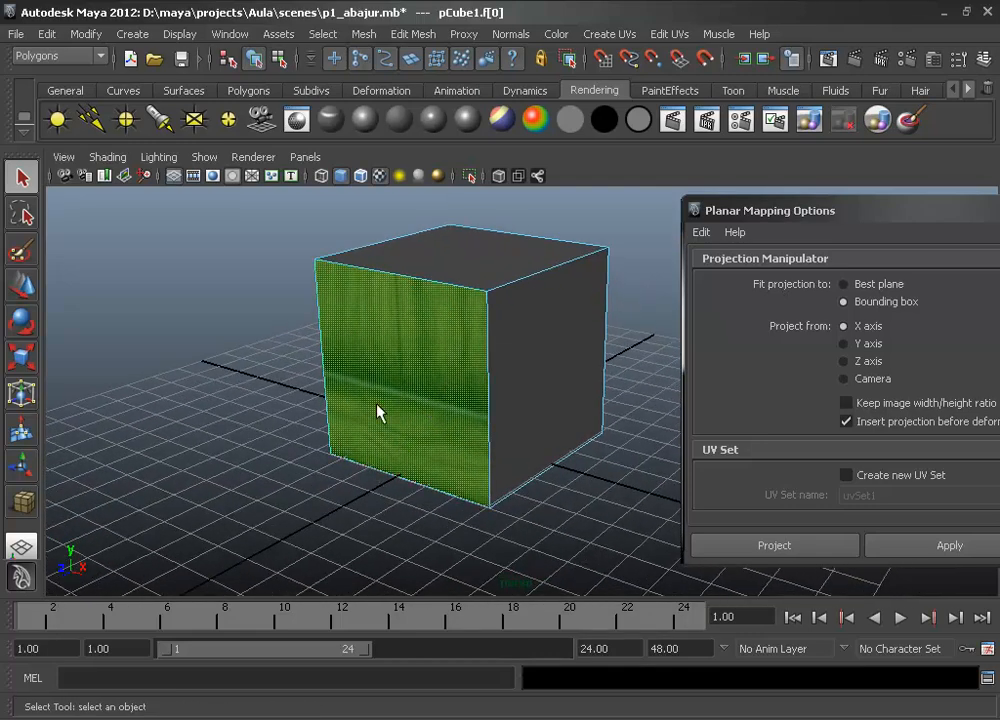
{"action": "left_click_drag", "start_coordinate": [525, 408], "coordinate": [527, 377], "text": "alt"}
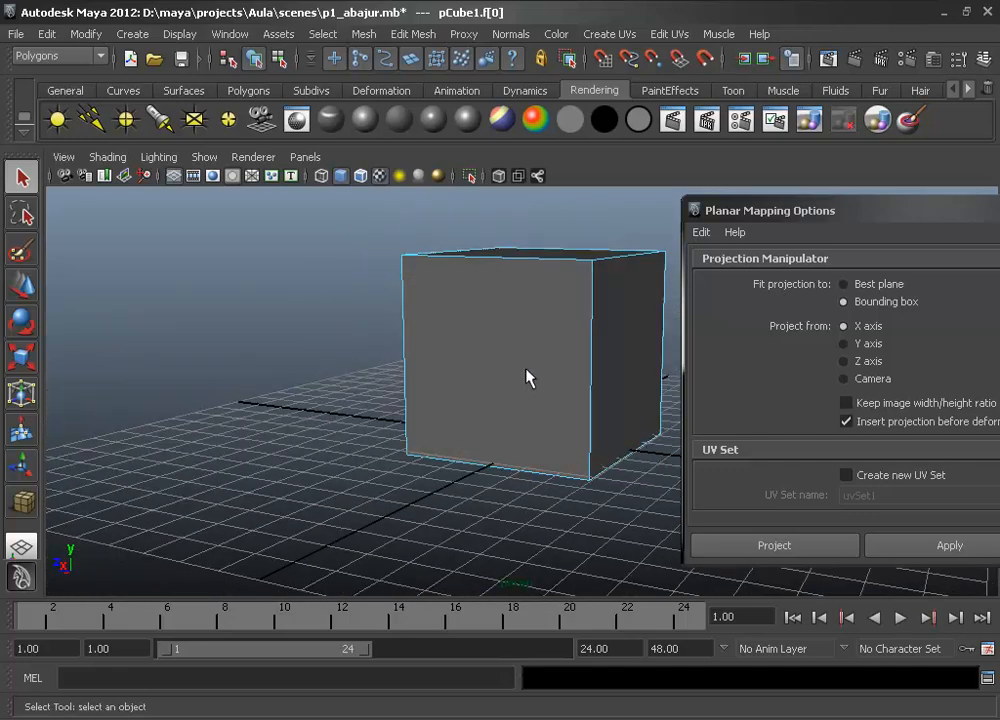
{"action": "left_click_drag", "start_coordinate": [413, 413], "coordinate": [548, 478], "text": "alt"}
{"action": "left_click_drag", "start_coordinate": [553, 387], "coordinate": [437, 401], "text": "alt"}
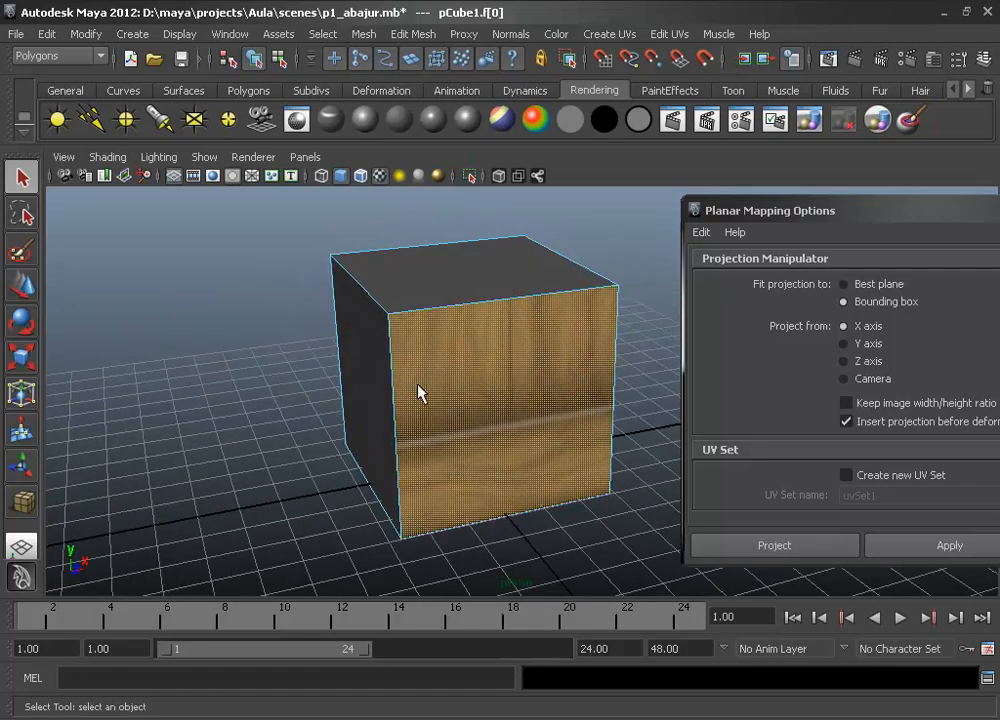
{"action": "left_click_drag", "start_coordinate": [615, 352], "coordinate": [493, 382], "text": "alt"}
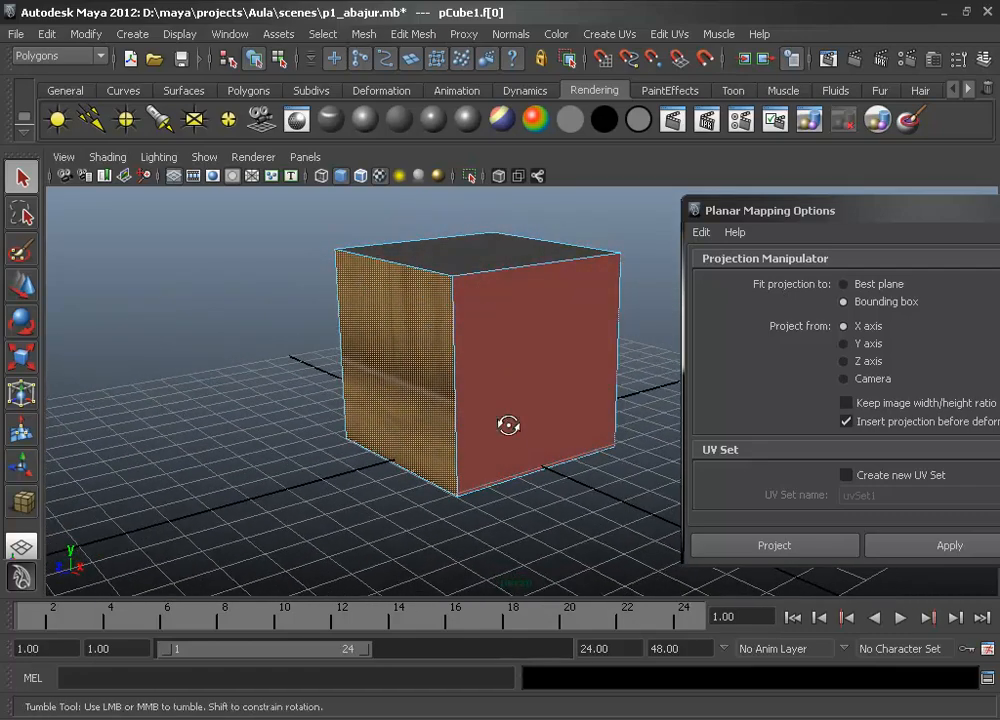
{"action": "left_click_drag", "start_coordinate": [509, 424], "coordinate": [538, 429], "text": "alt"}
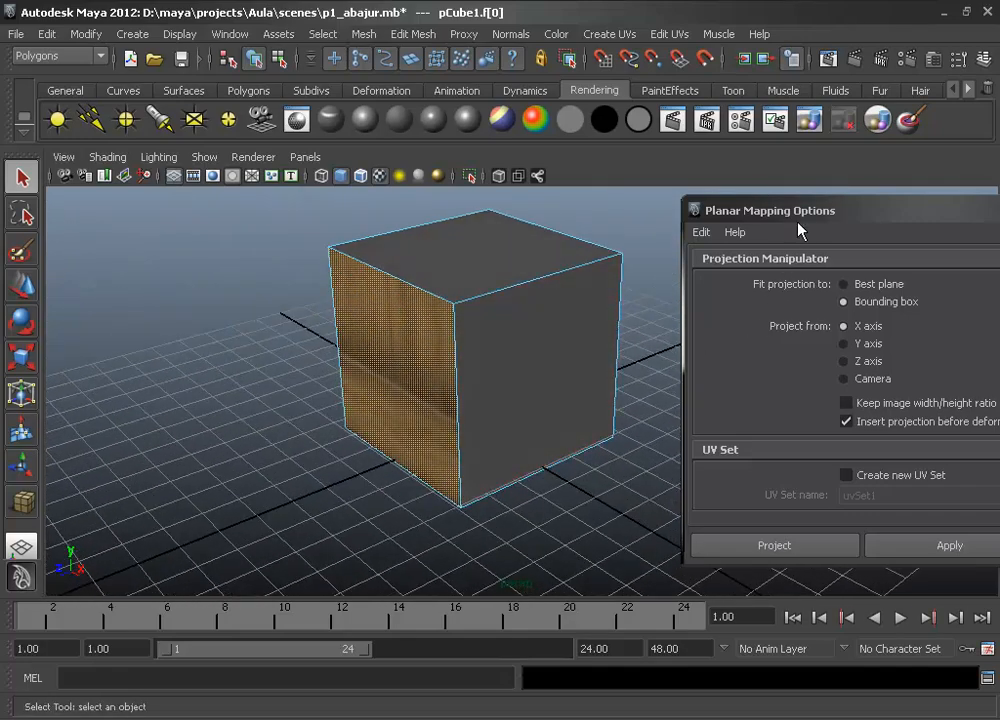
{"action": "left_click_drag", "start_coordinate": [790, 210], "coordinate": [774, 193]}
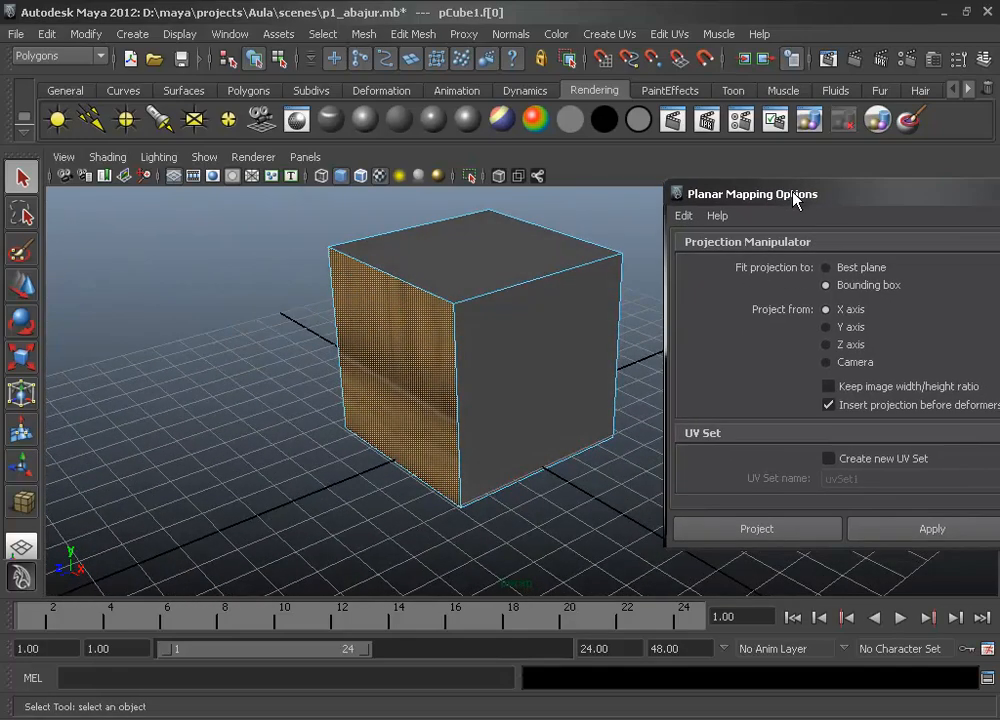
{"action": "left_click", "coordinate": [827, 345]}
{"action": "left_click", "coordinate": [900, 535]}
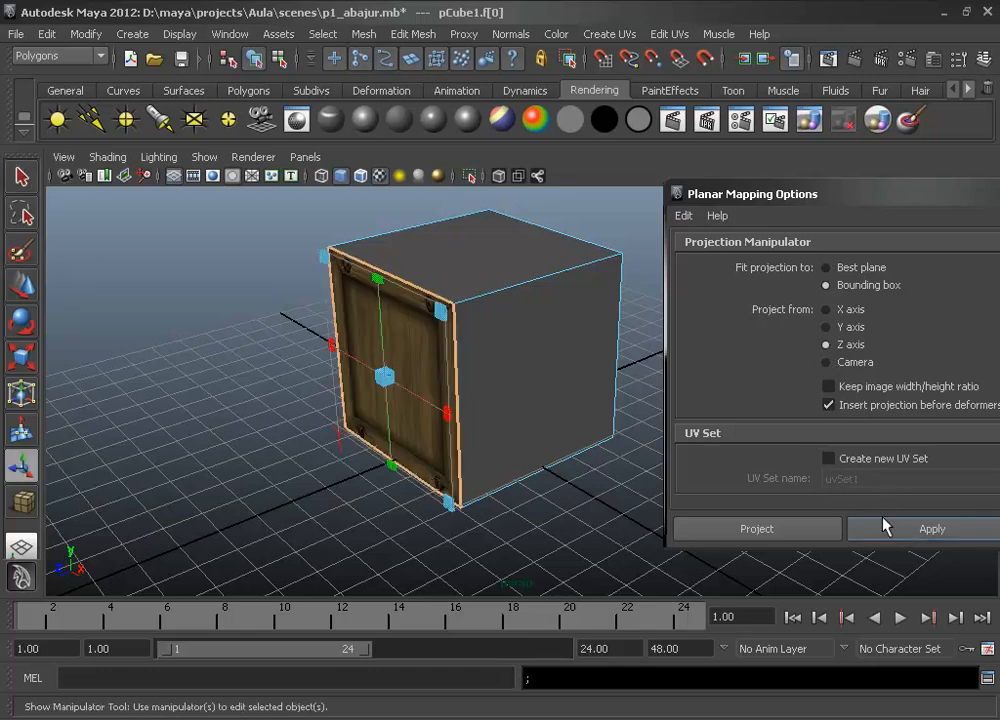
{"action": "left_click_drag", "start_coordinate": [718, 197], "coordinate": [598, 205]}
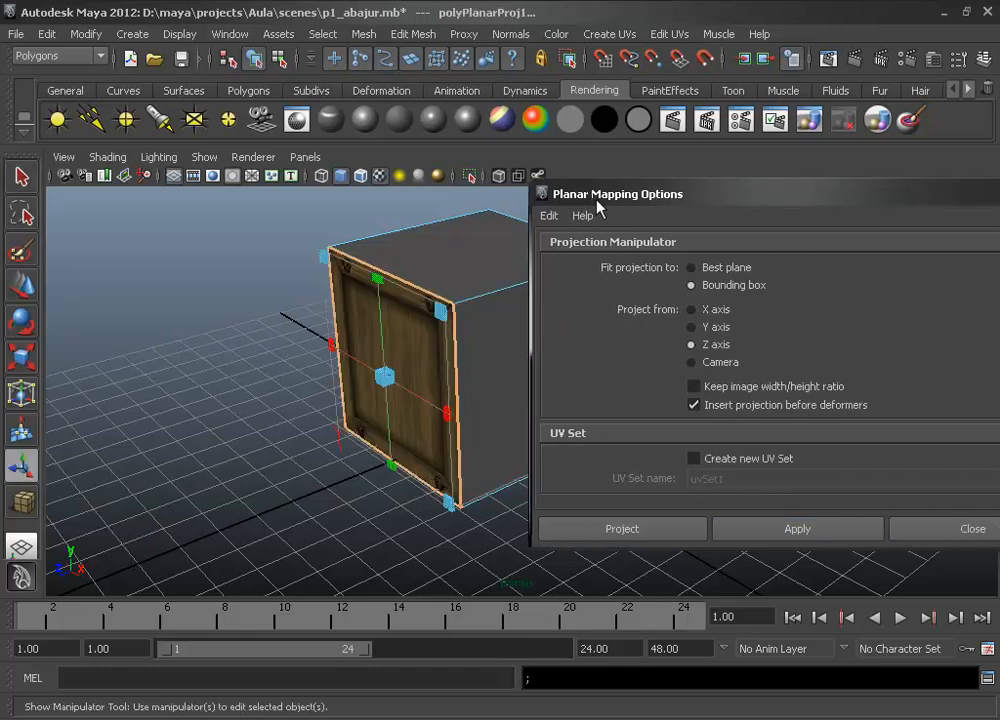
{"action": "left_click", "coordinate": [958, 530]}
Examine the crate texture and the planar projection on the cube's front face from several angles
{"action": "left_click_drag", "start_coordinate": [469, 415], "coordinate": [589, 393], "text": "alt"}
{"action": "left_click_drag", "start_coordinate": [536, 370], "coordinate": [513, 357], "text": "alt"}
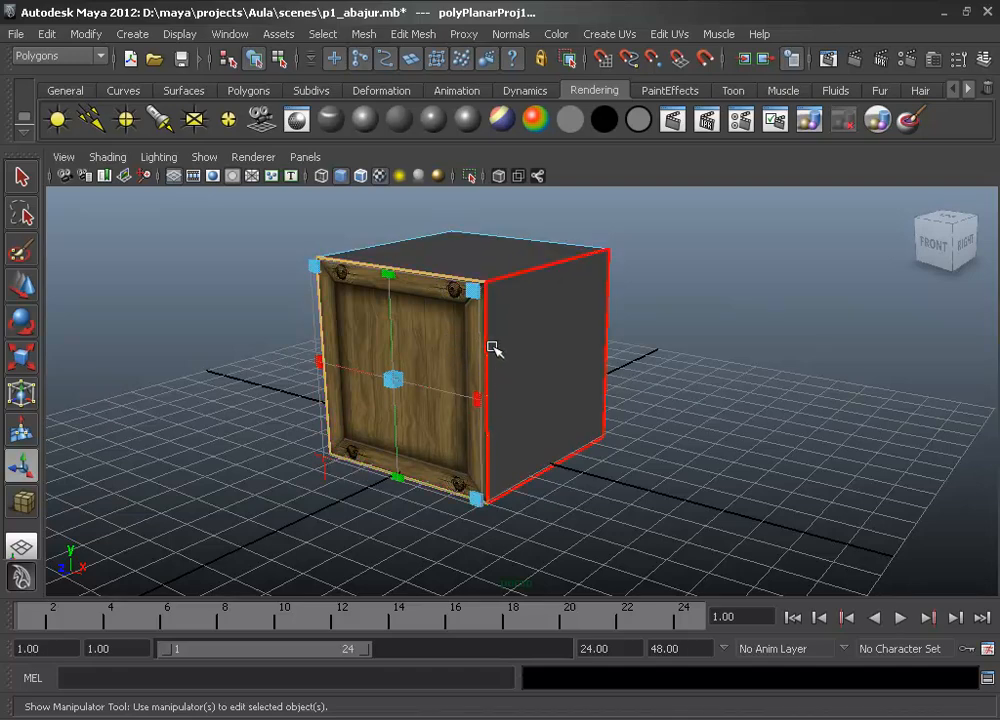
{"action": "left_click_drag", "start_coordinate": [382, 411], "coordinate": [464, 427], "text": "alt"}
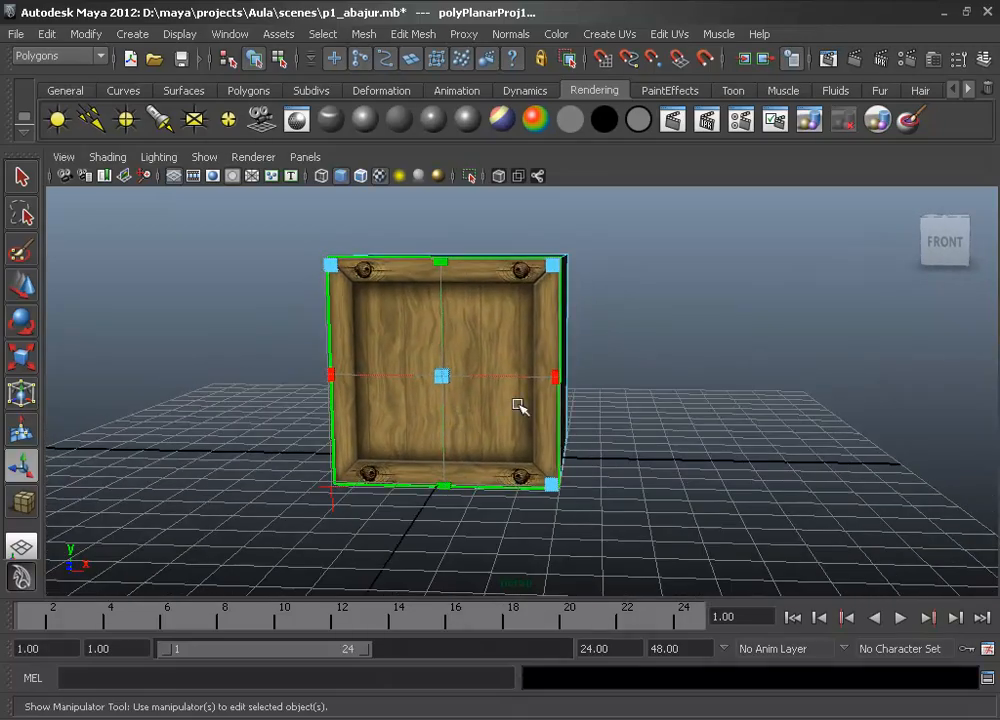
{"action": "left_click_drag", "start_coordinate": [620, 379], "coordinate": [527, 368], "text": "alt"}
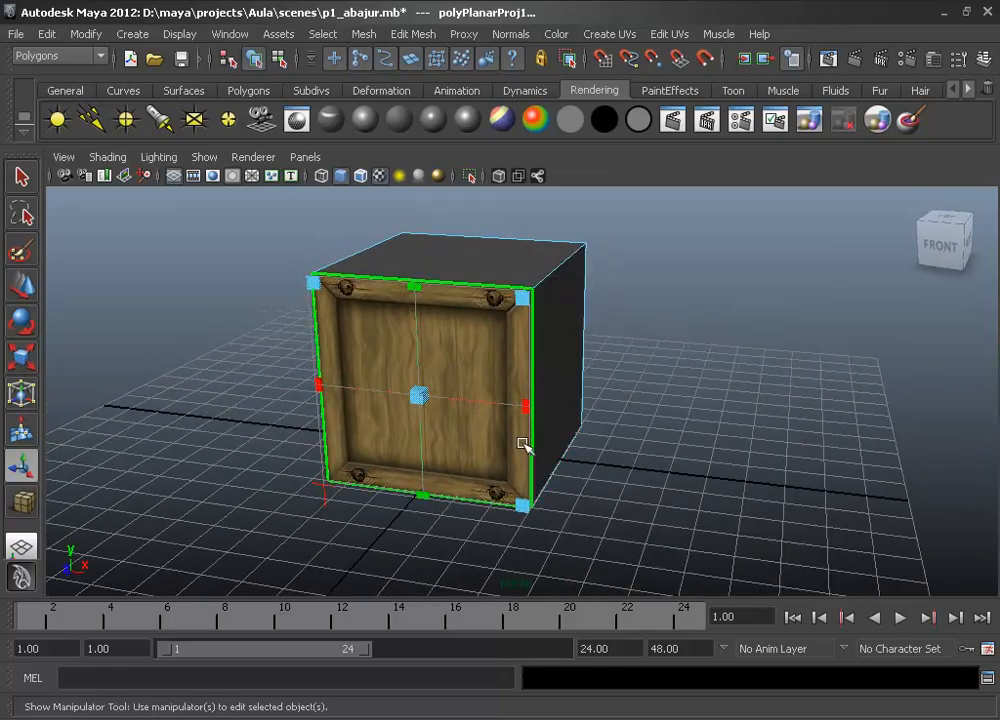
{"action": "left_click_drag", "start_coordinate": [638, 382], "coordinate": [591, 362], "text": "alt"}
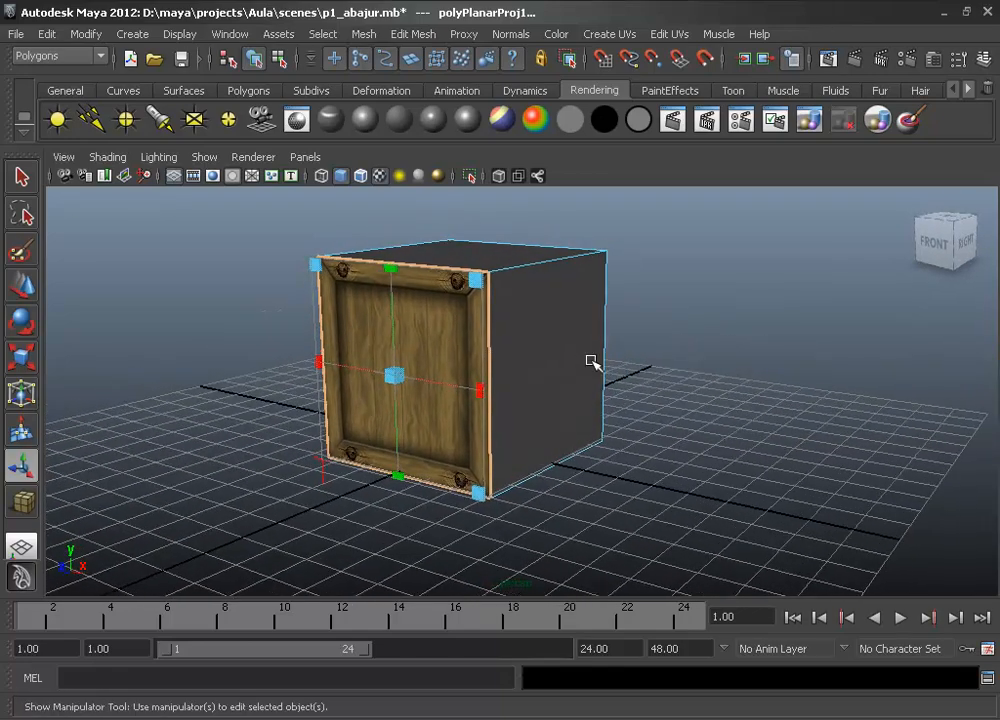
{"action": "scroll", "coordinate": [497, 405], "scroll_direction": "up", "scroll_amount": 2}
{"action": "middle_click_drag", "start_coordinate": [508, 408], "coordinate": [520, 442], "text": "alt"}
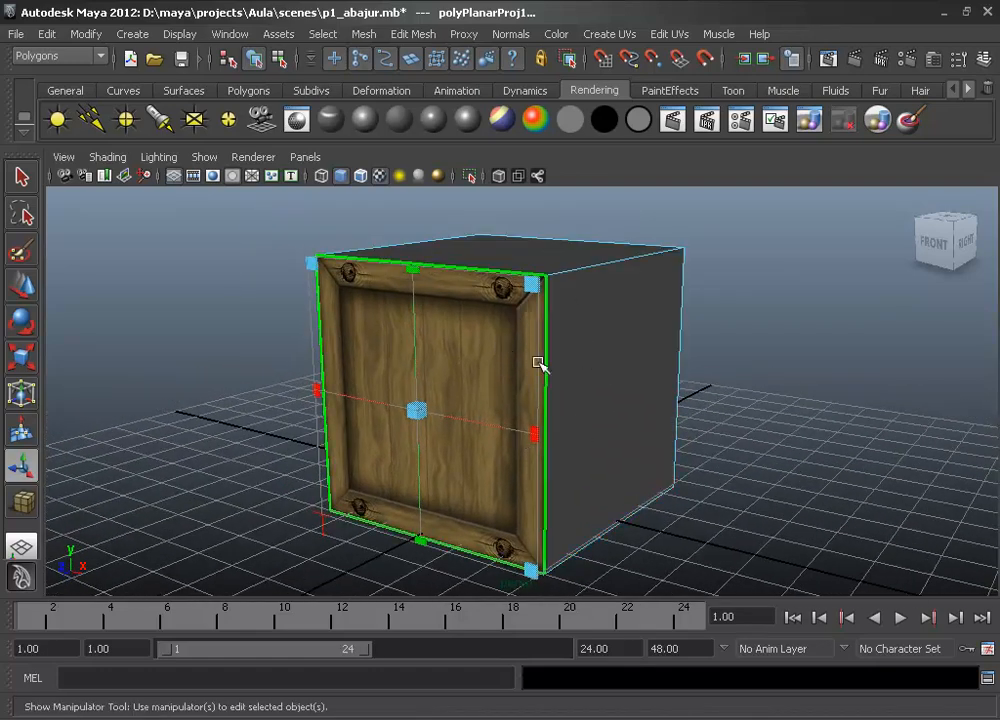
{"action": "left_click_drag", "start_coordinate": [538, 364], "coordinate": [618, 391], "text": "alt"}
{"action": "left_click_drag", "start_coordinate": [571, 315], "coordinate": [469, 275], "text": "alt"}
{"action": "left_click_drag", "start_coordinate": [557, 368], "coordinate": [667, 431], "text": "alt"}
Try to resize the front face's planar projection with its manipulator handles, and undo the changes
{"action": "left_click_drag", "start_coordinate": [590, 325], "coordinate": [511, 392]}
{"action": "key", "text": "ctrl+z"}
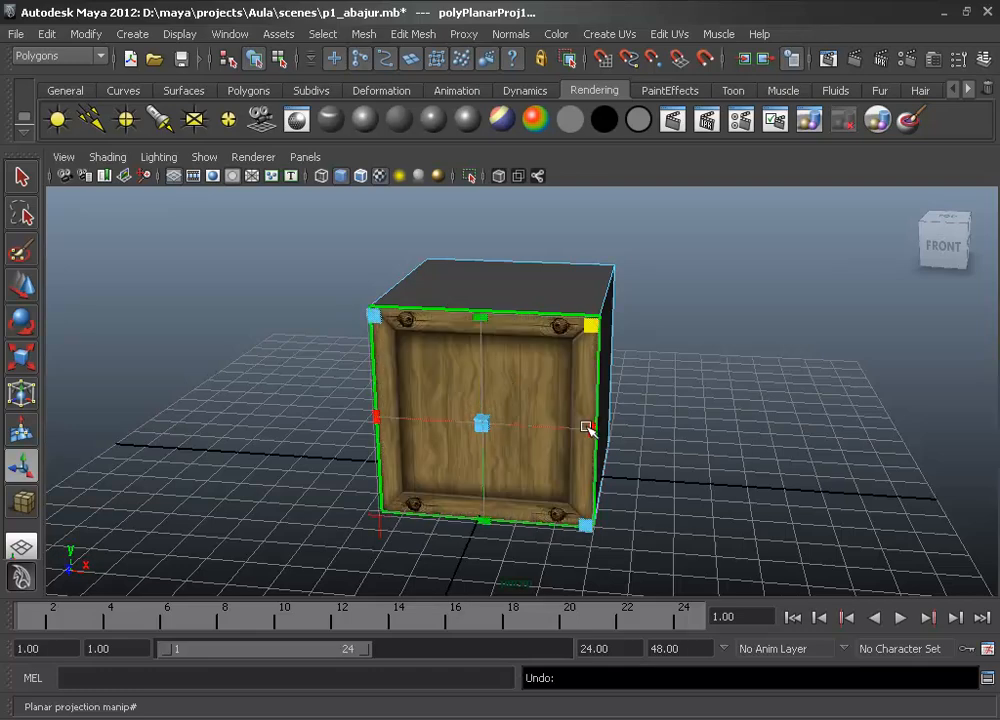
{"action": "left_click_drag", "start_coordinate": [588, 427], "coordinate": [455, 408]}
{"action": "key", "text": "ctrl+z"}
{"action": "key", "text": "ctrl+z"}
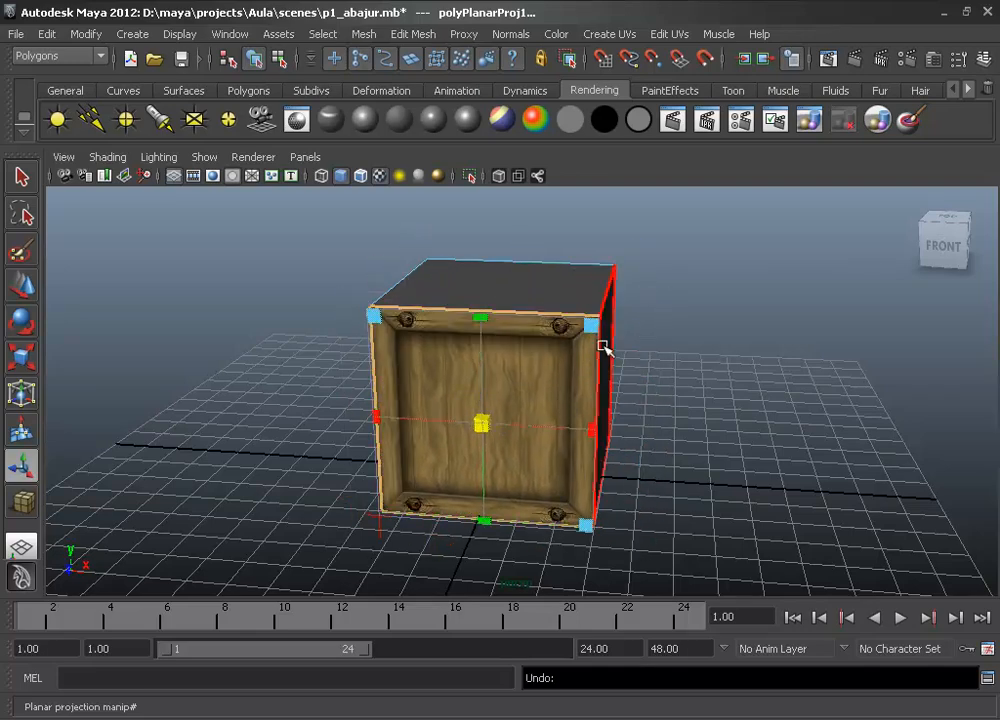
Return the cube to object selection and select the whole cube to view the textured front face
{"action": "left_click_drag", "start_coordinate": [603, 346], "coordinate": [569, 350], "text": "alt"}
{"action": "right_click_drag", "start_coordinate": [583, 342], "coordinate": [615, 316]}
{"action": "left_click", "coordinate": [520, 430]}
{"action": "mouse_move", "coordinate": [521, 430]}
{"action": "left_mouse_down", "text": "alt"}
{"action": "mouse_move", "coordinate": [598, 395]}
{"action": "mouse_move", "coordinate": [515, 436]}
{"action": "left_mouse_up", "text": "alt"}
{"action": "scroll", "coordinate": [515, 436], "scroll_direction": "down", "scroll_amount": 2}
{"action": "left_click_drag", "start_coordinate": [562, 379], "coordinate": [521, 415], "text": "alt"}
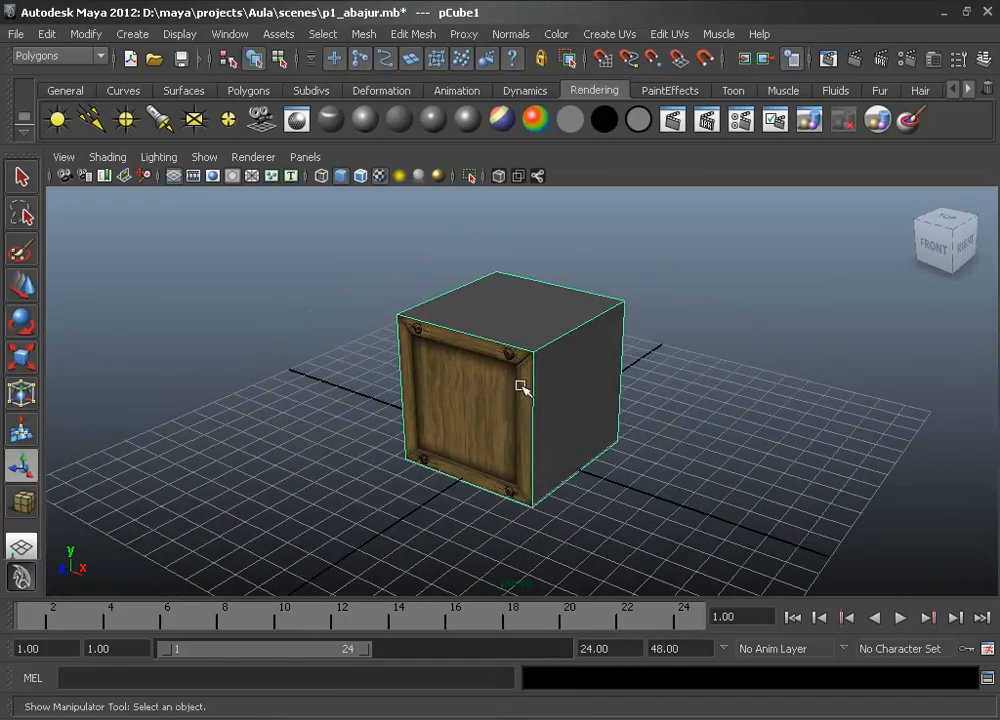
Undo the planar mapping and the Lambert assignment on the cube's front face
{"action": "key", "text": "ctrl+z"}
{"action": "key", "text": "ctrl+z"}
{"action": "key", "text": "ctrl+z"}
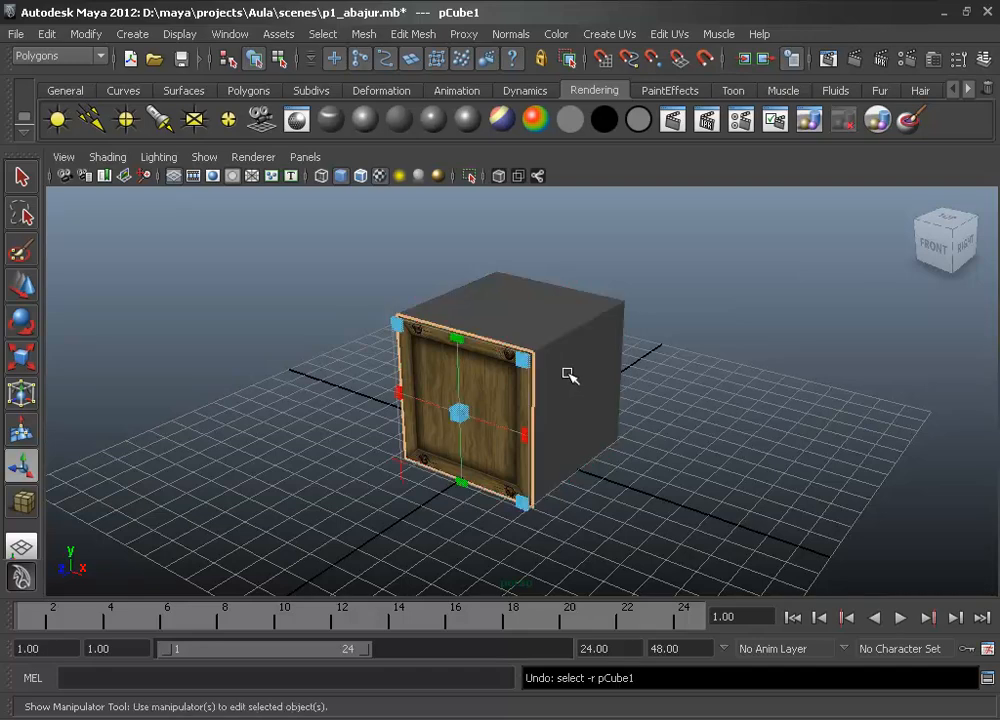
{"action": "key", "text": "ctrl+z"}
{"action": "key", "text": "ctrl+z"}
{"action": "key", "text": "ctrl+z"}
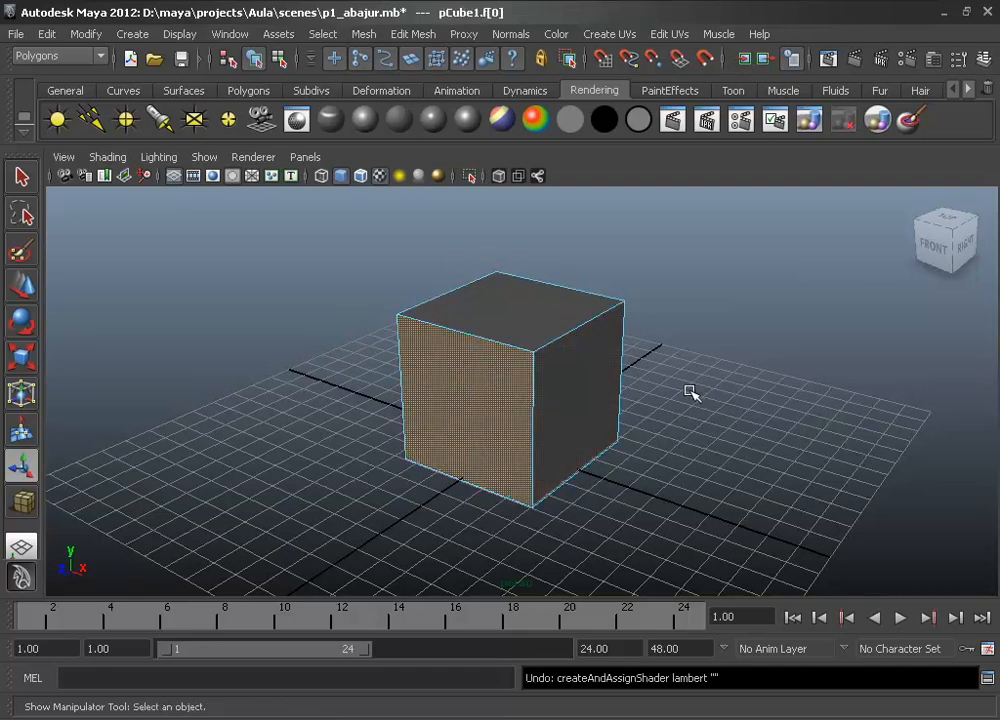
Select the whole cube in object mode and assign a new Lambert material to it
{"action": "left_click", "coordinate": [674, 429]}
{"action": "right_click_drag", "start_coordinate": [541, 392], "coordinate": [585, 352]}
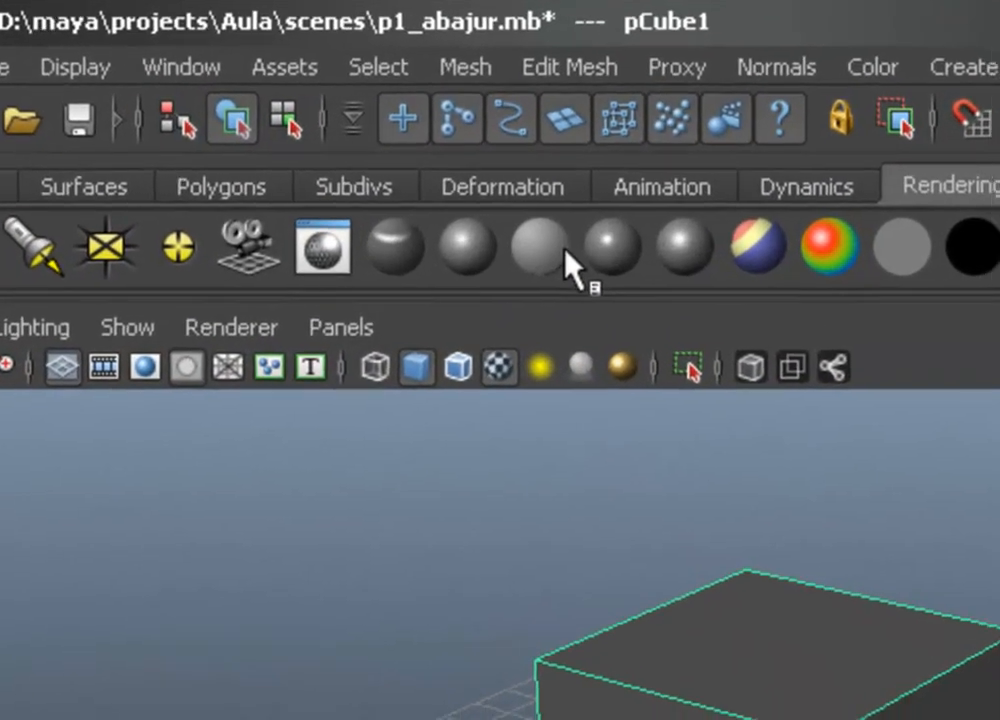
{"action": "left_click", "coordinate": [400, 120]}
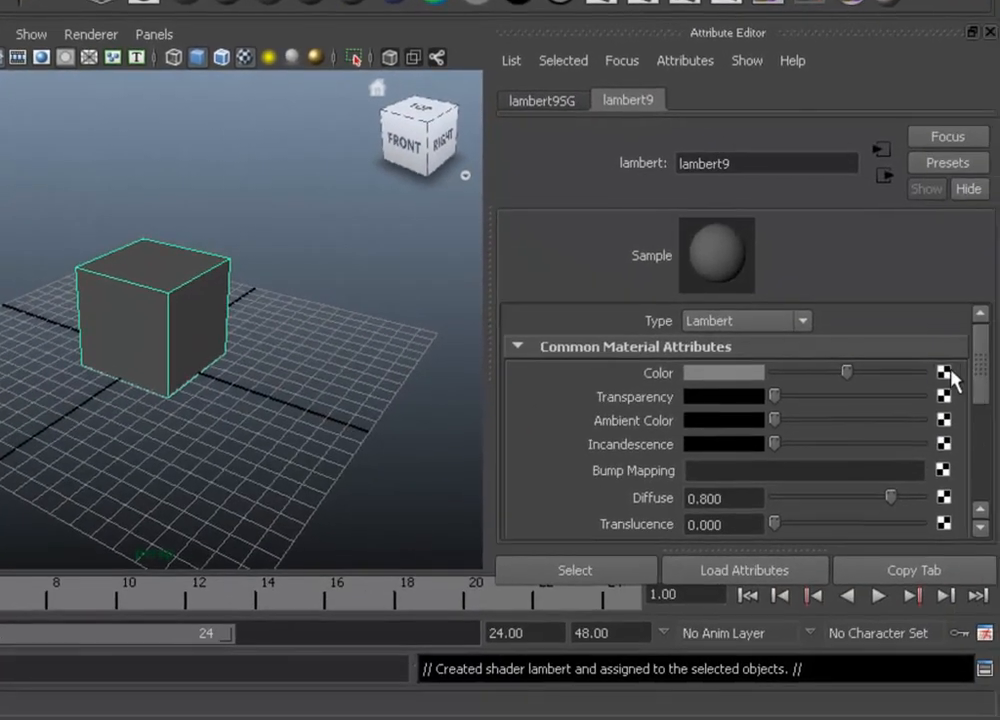
Map a File texture using textura_box.jpg to the Color of the whole cube's new Lambert
{"action": "left_click", "coordinate": [944, 373]}
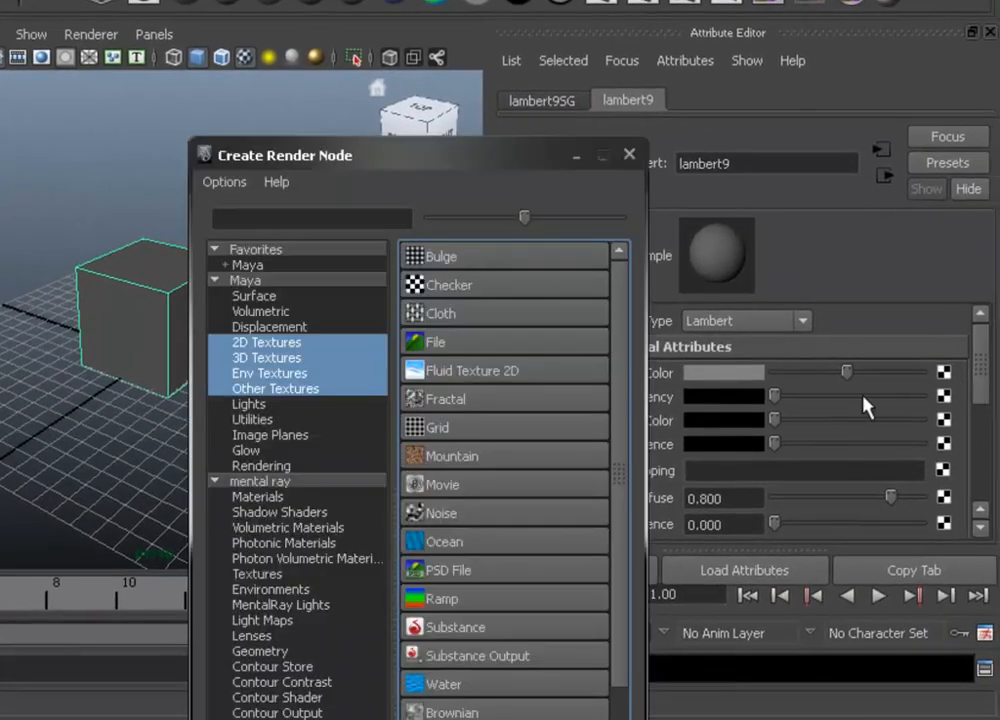
{"action": "left_click", "coordinate": [434, 344]}
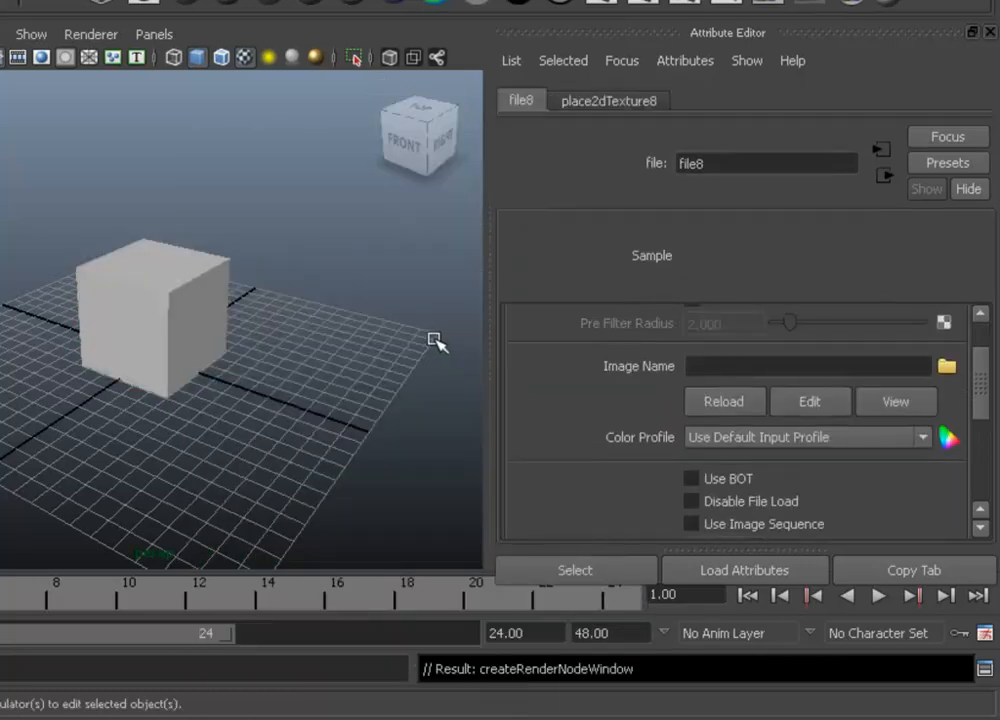
{"action": "left_click", "coordinate": [944, 366]}
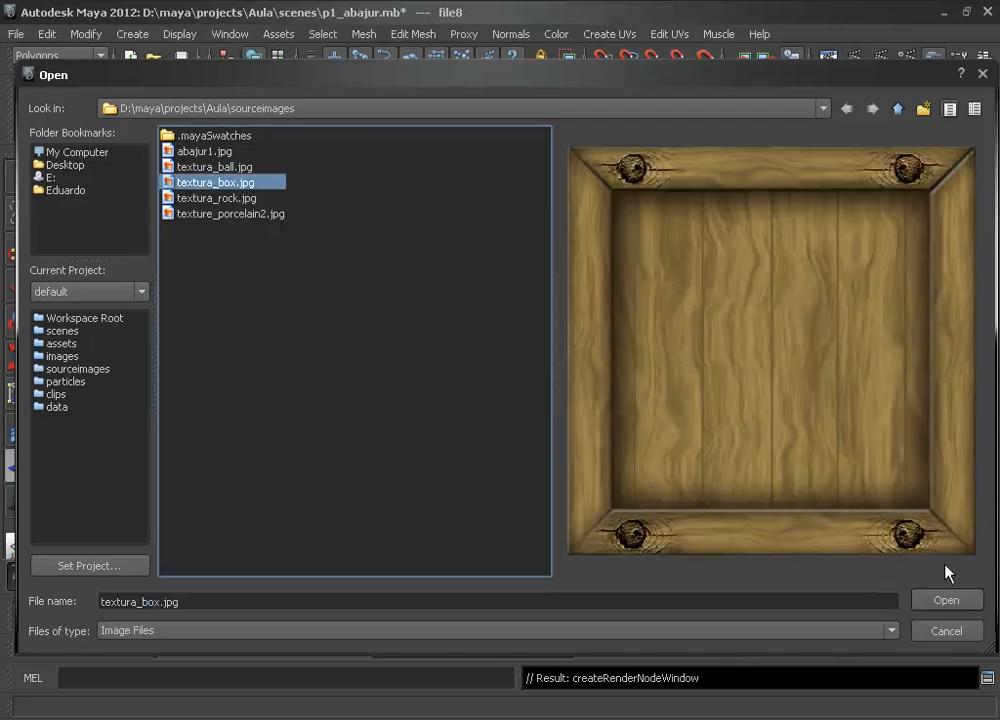
{"action": "left_click", "coordinate": [938, 601]}
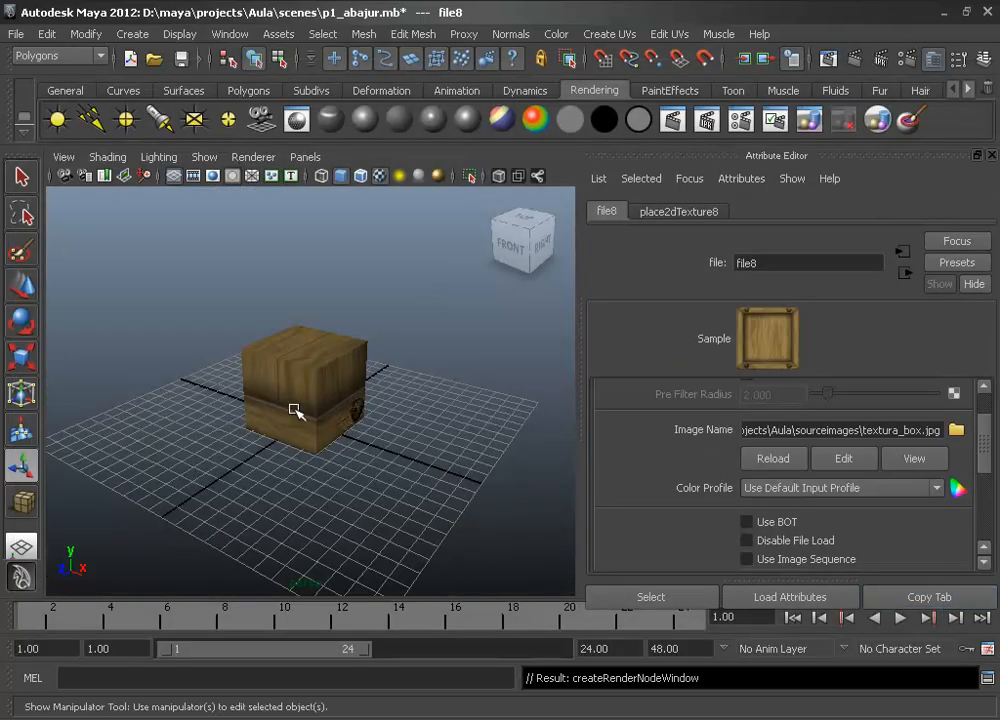
Examine how the crate texture lies across the cube's front, side and top faces
{"action": "left_click_drag", "start_coordinate": [279, 440], "coordinate": [290, 390], "text": "alt"}
{"action": "left_click_drag", "start_coordinate": [446, 386], "coordinate": [290, 385], "text": "alt"}
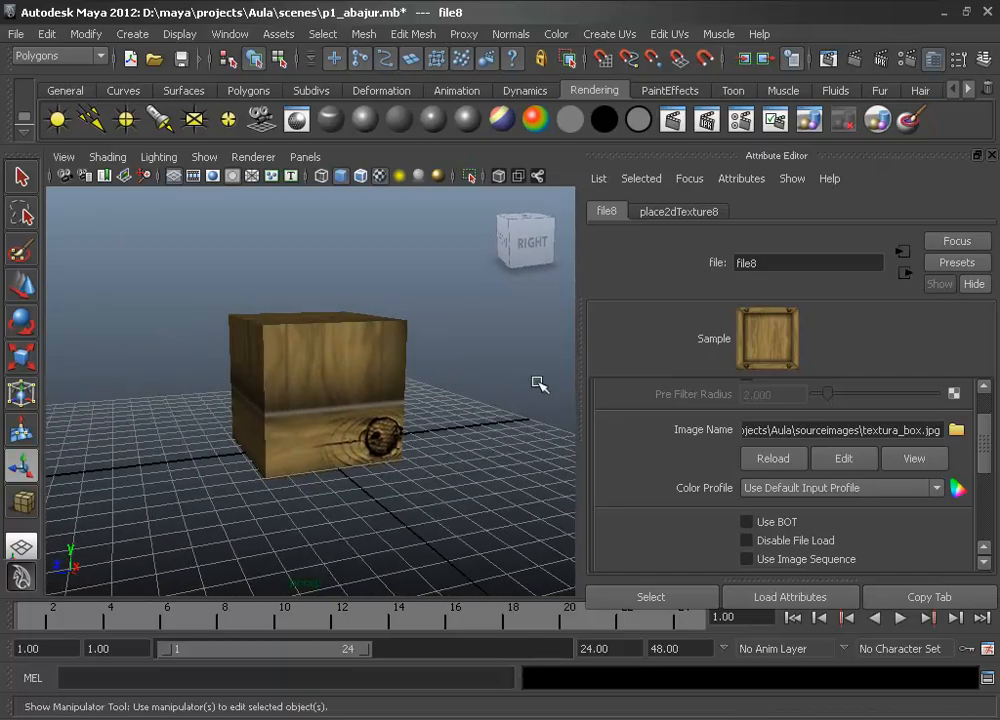
{"action": "left_click_drag", "start_coordinate": [527, 386], "coordinate": [337, 416], "text": "alt"}
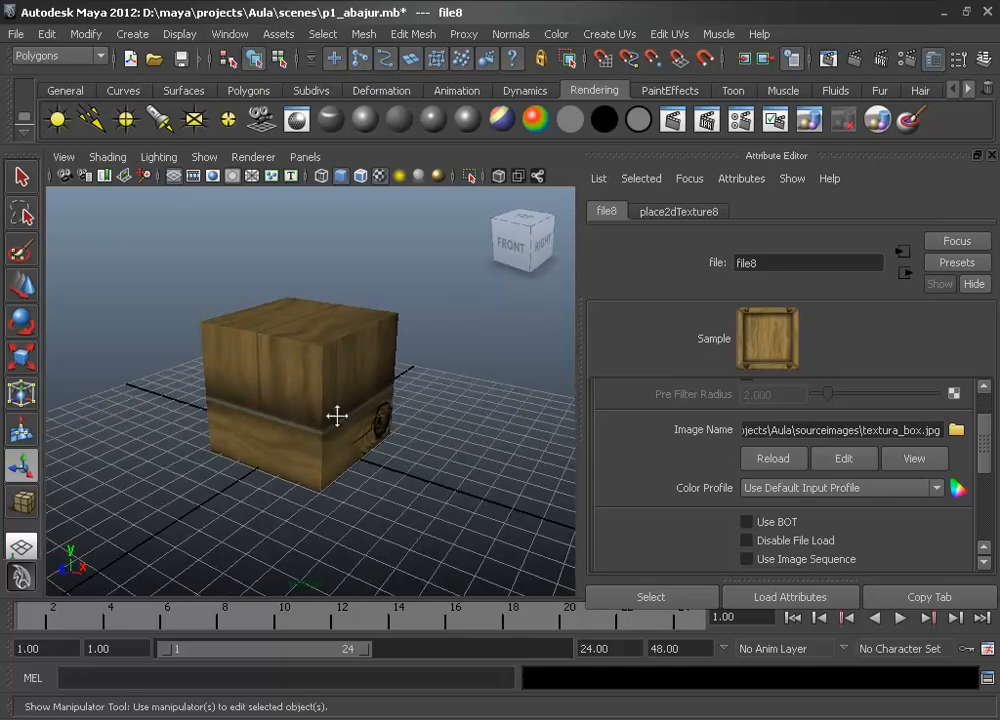
{"action": "middle_click_drag", "start_coordinate": [337, 416], "coordinate": [357, 398], "text": "alt"}
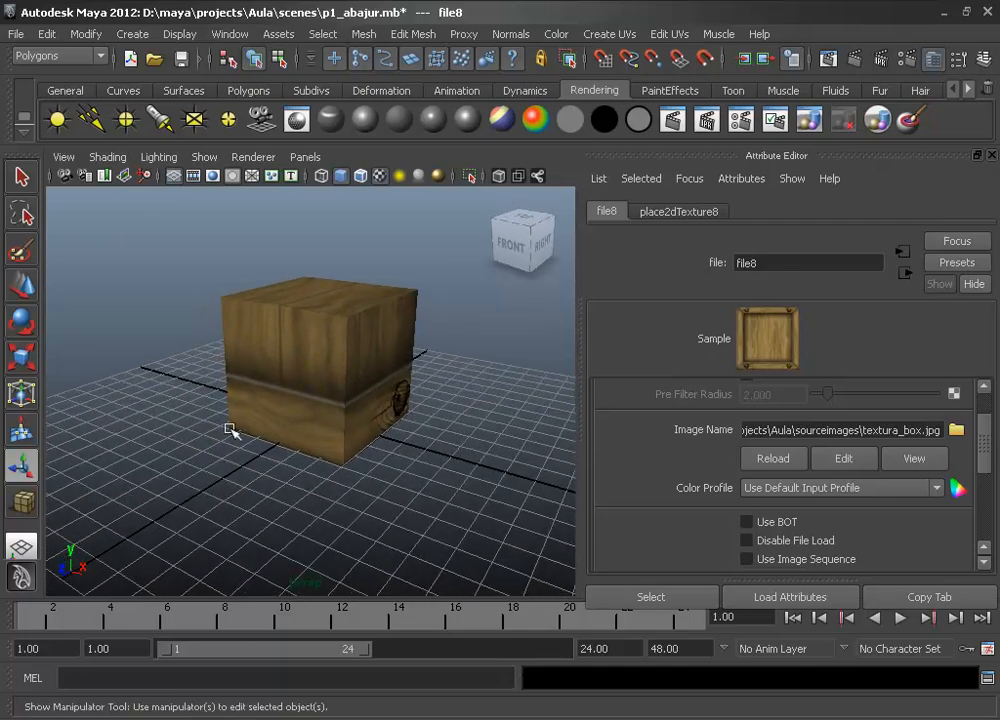
{"action": "left_click_drag", "start_coordinate": [509, 335], "coordinate": [319, 417], "text": "alt"}
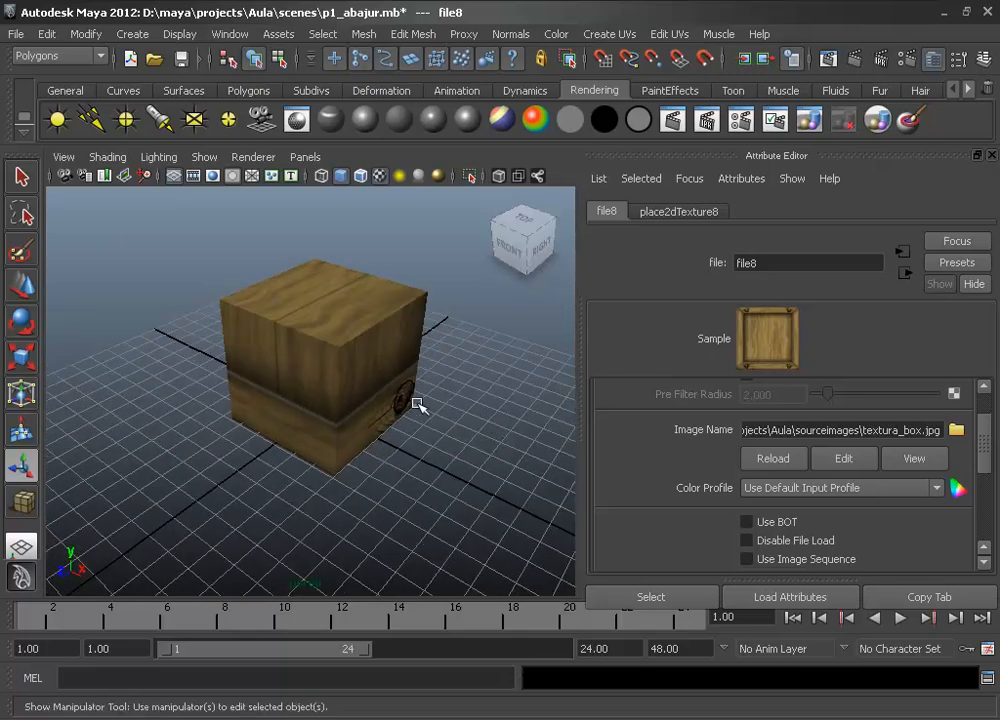
Delete the crate-textured cube from the scene
{"action": "left_click_drag", "start_coordinate": [417, 404], "coordinate": [366, 384], "text": "alt"}
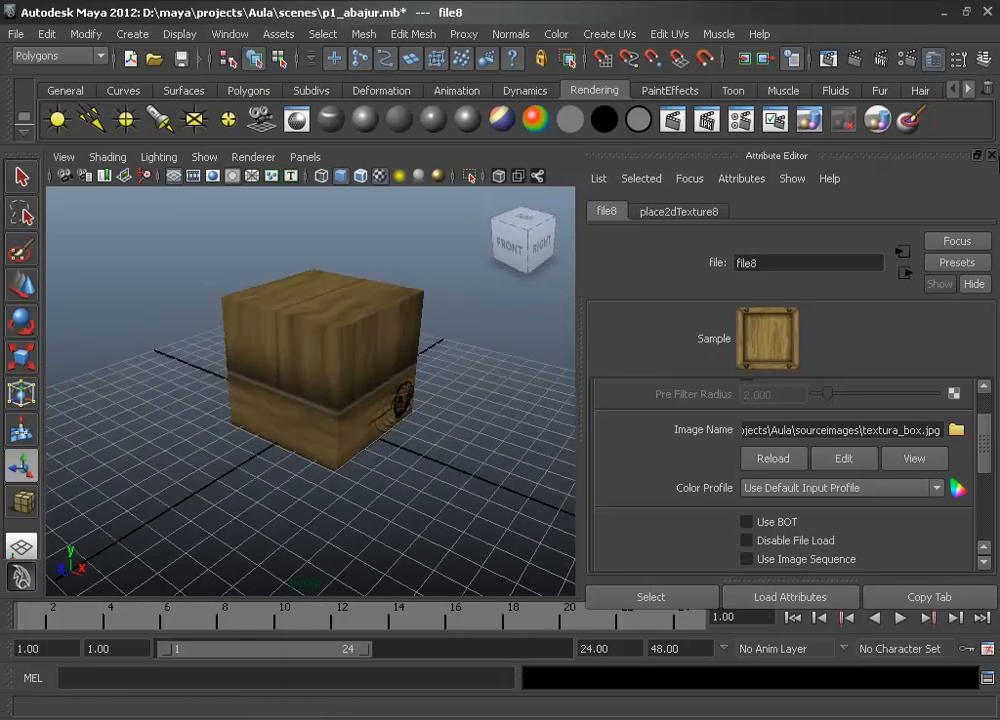
{"action": "left_click", "coordinate": [991, 155]}
{"action": "scroll", "coordinate": [659, 384], "scroll_direction": "down", "scroll_amount": 2}
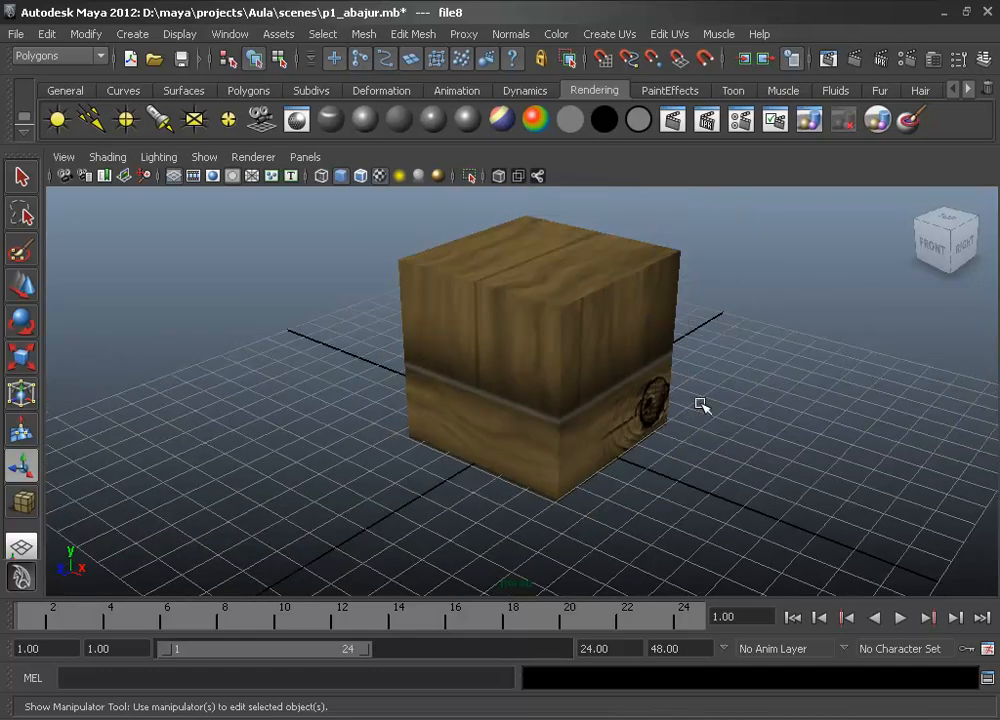
{"action": "middle_click_drag", "start_coordinate": [700, 404], "coordinate": [643, 400], "text": "alt"}
{"action": "left_click", "coordinate": [498, 387]}
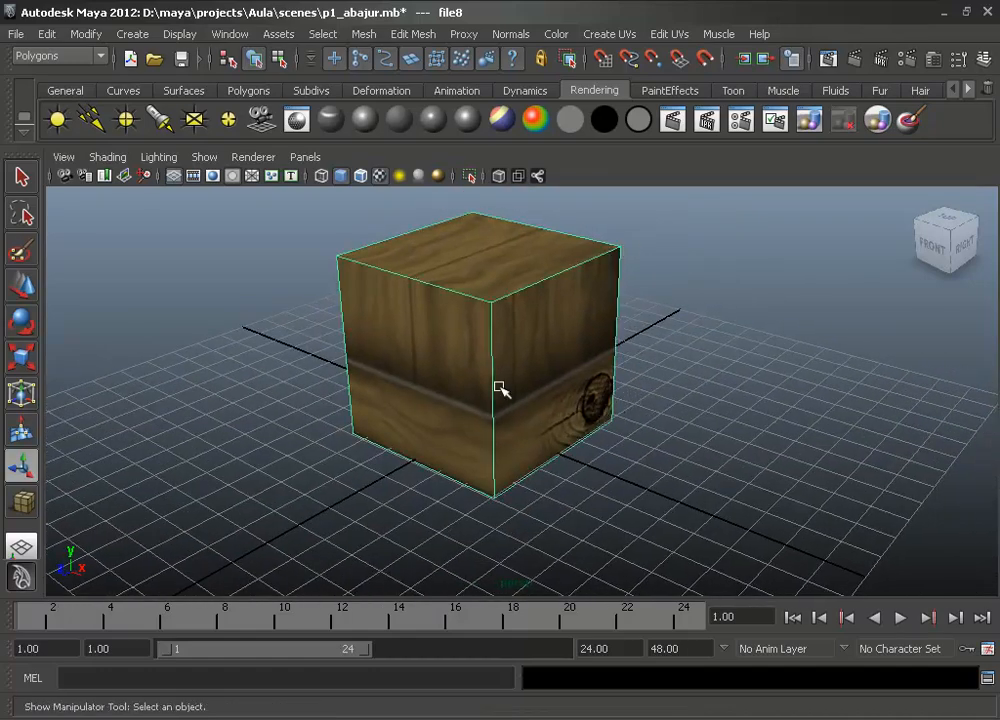
{"action": "key", "text": "Delete"}
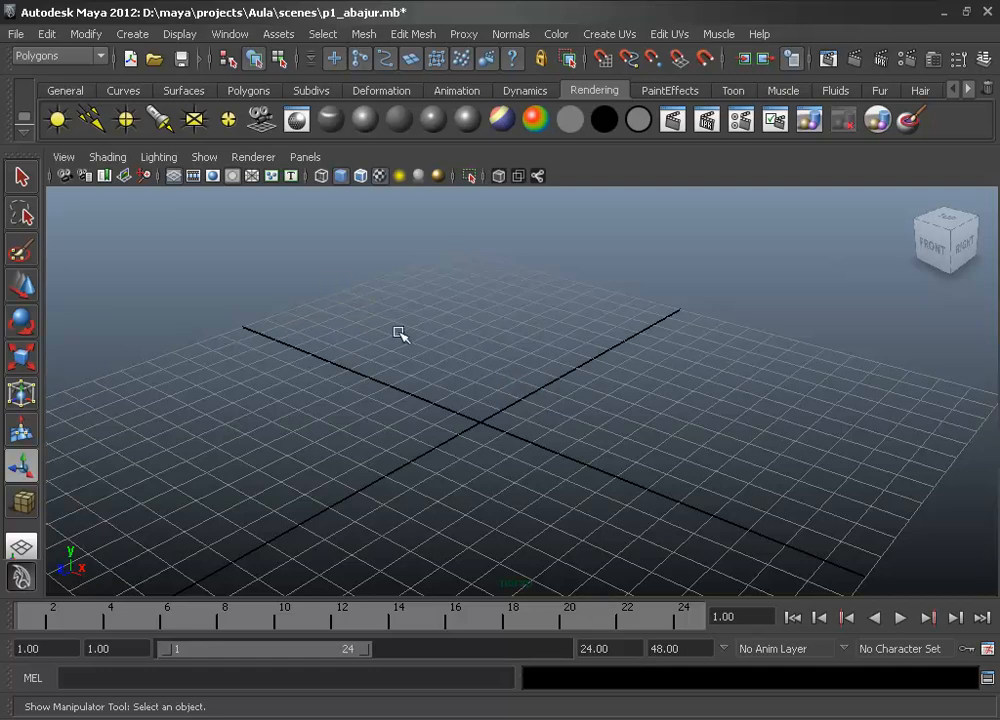
Open the scene p1_vaso.mb from the Aula project's scenes folder
{"action": "left_click", "coordinate": [16, 34]}
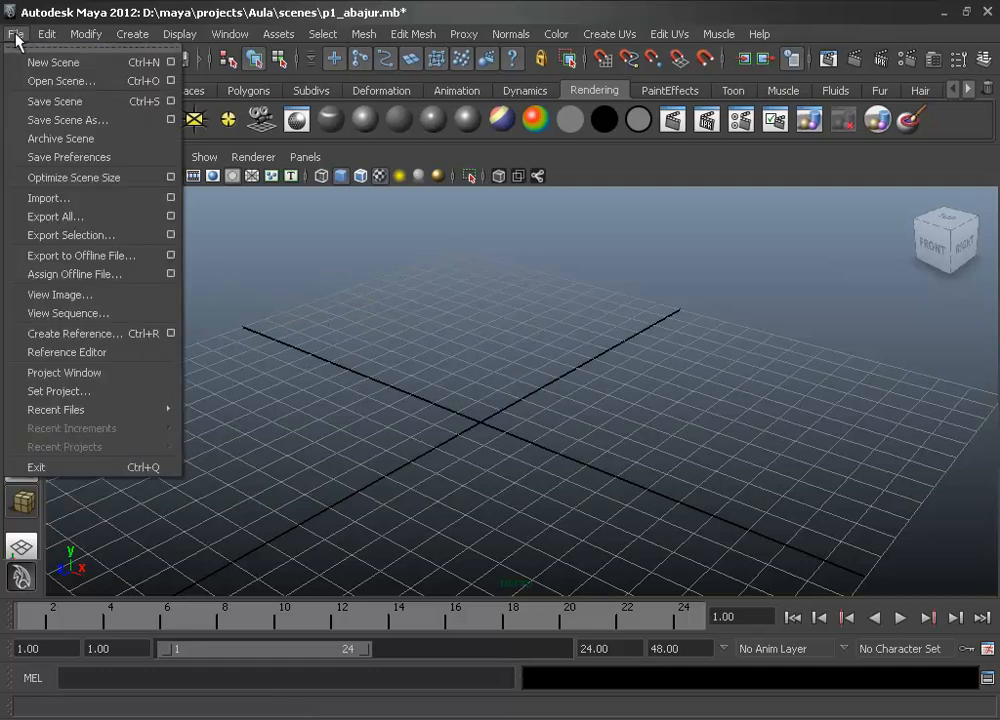
{"action": "left_click", "coordinate": [47, 84]}
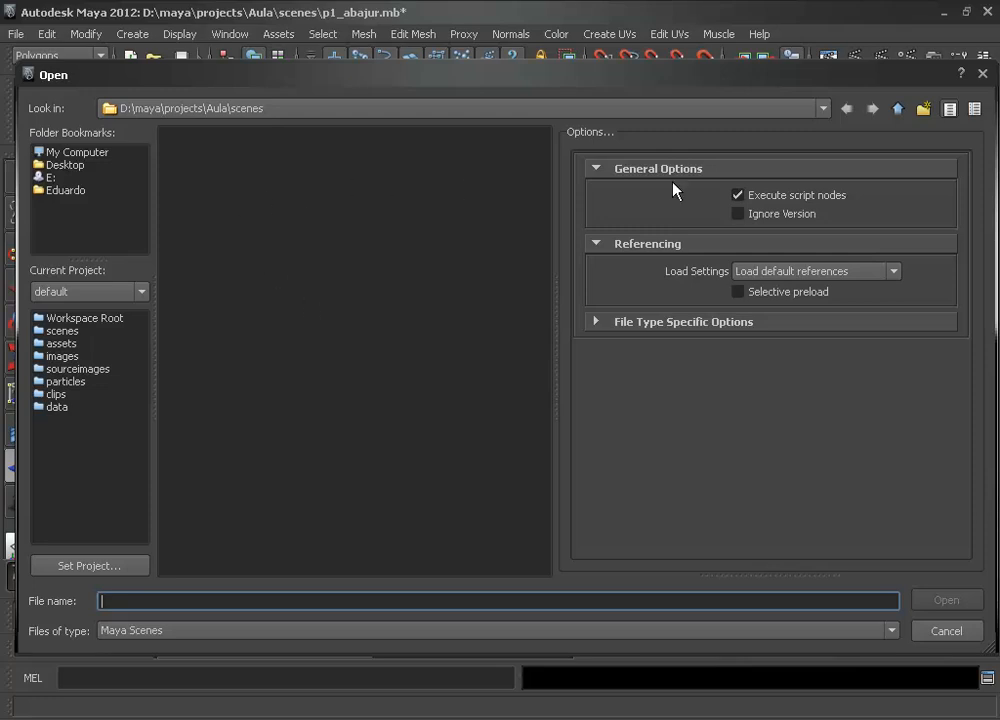
{"action": "double_click", "coordinate": [202, 168]}
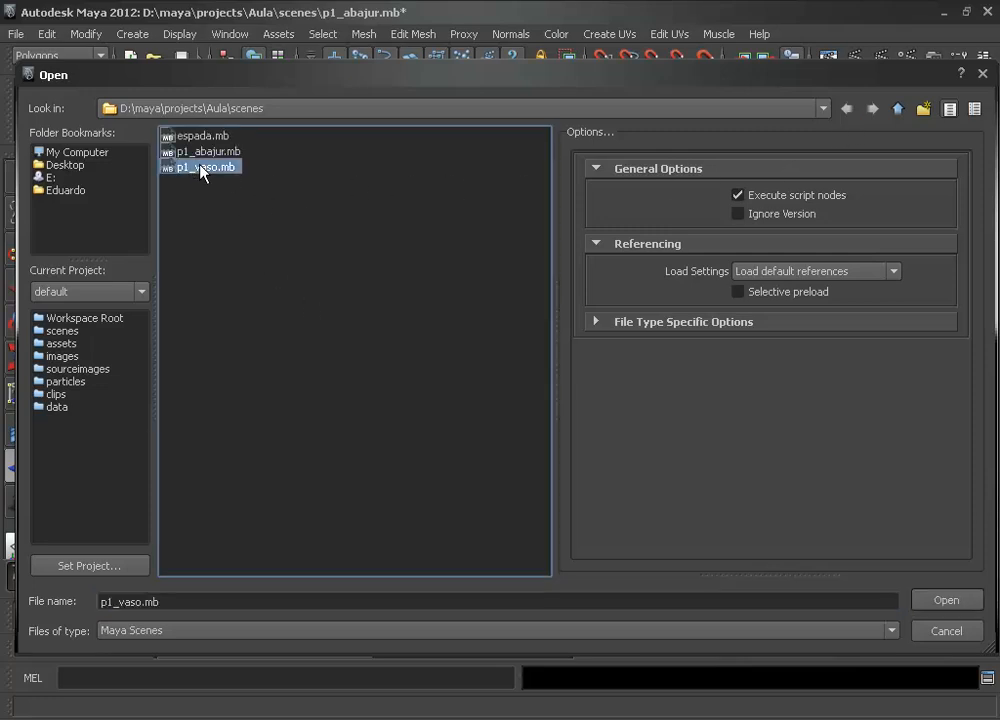
{"action": "left_click", "coordinate": [503, 373]}
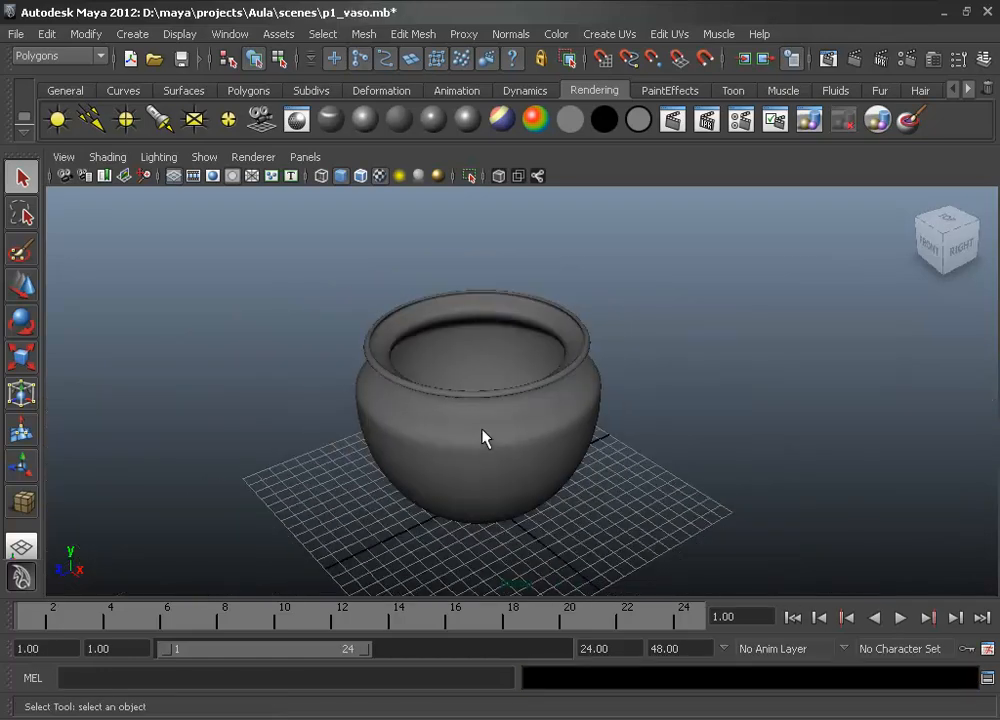
Select the vase and assign a new Blinn material to it
{"action": "left_click", "coordinate": [484, 435]}
{"action": "left_click", "coordinate": [620, 487]}
{"action": "left_click_drag", "start_coordinate": [545, 471], "coordinate": [541, 458], "text": "alt"}
{"action": "left_click", "coordinate": [493, 451]}
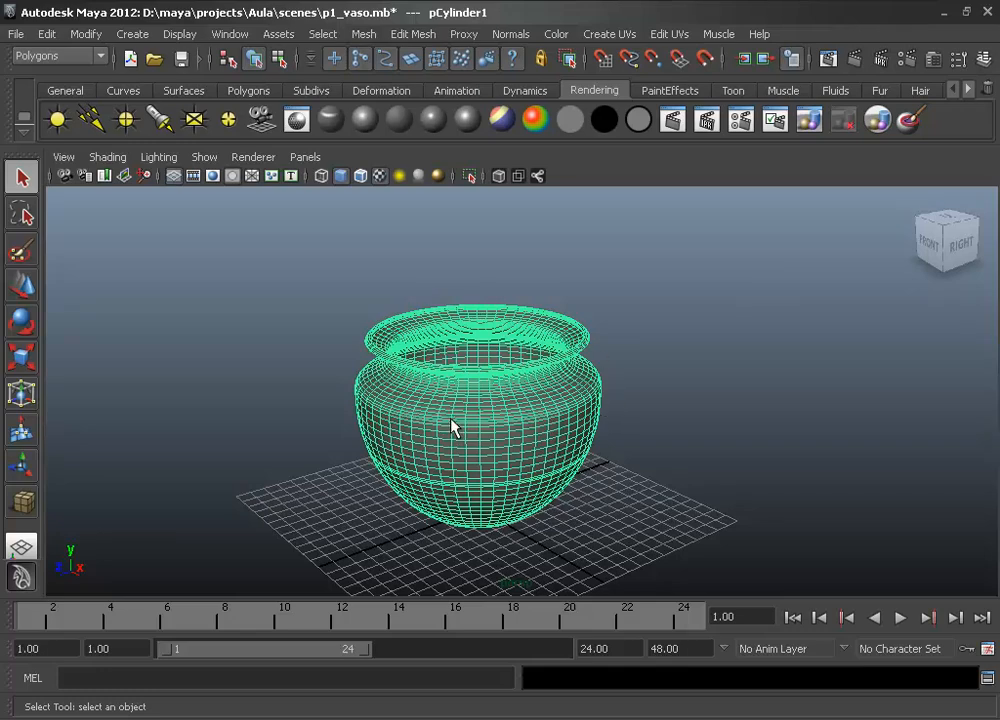
{"action": "scroll", "coordinate": [474, 446], "scroll_direction": "up", "scroll_amount": 2}
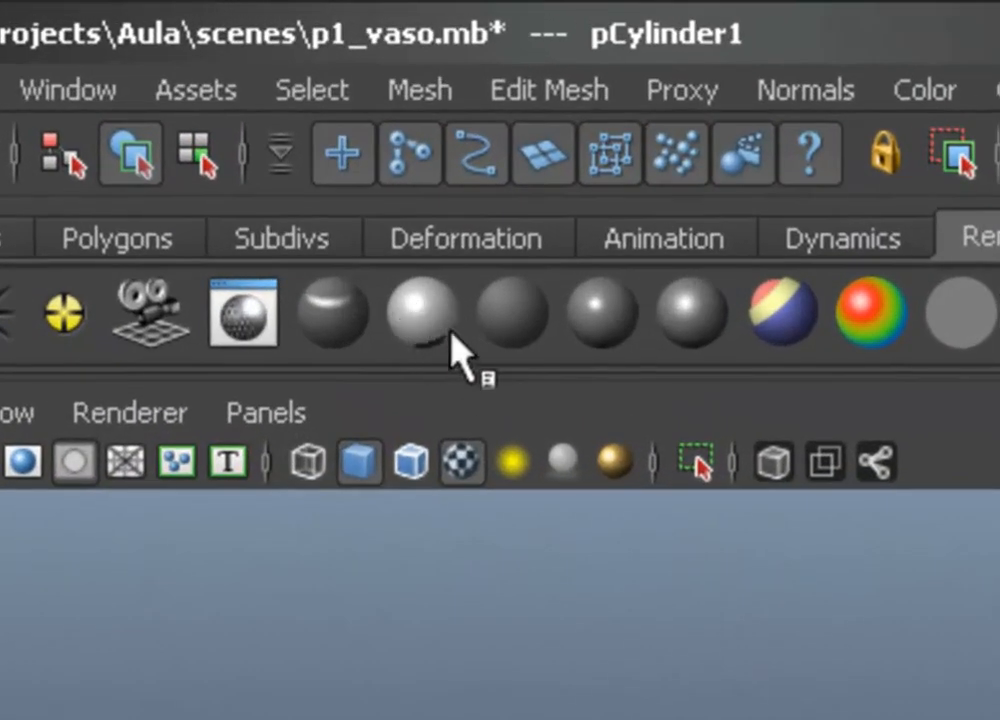
{"action": "left_click", "coordinate": [407, 311]}
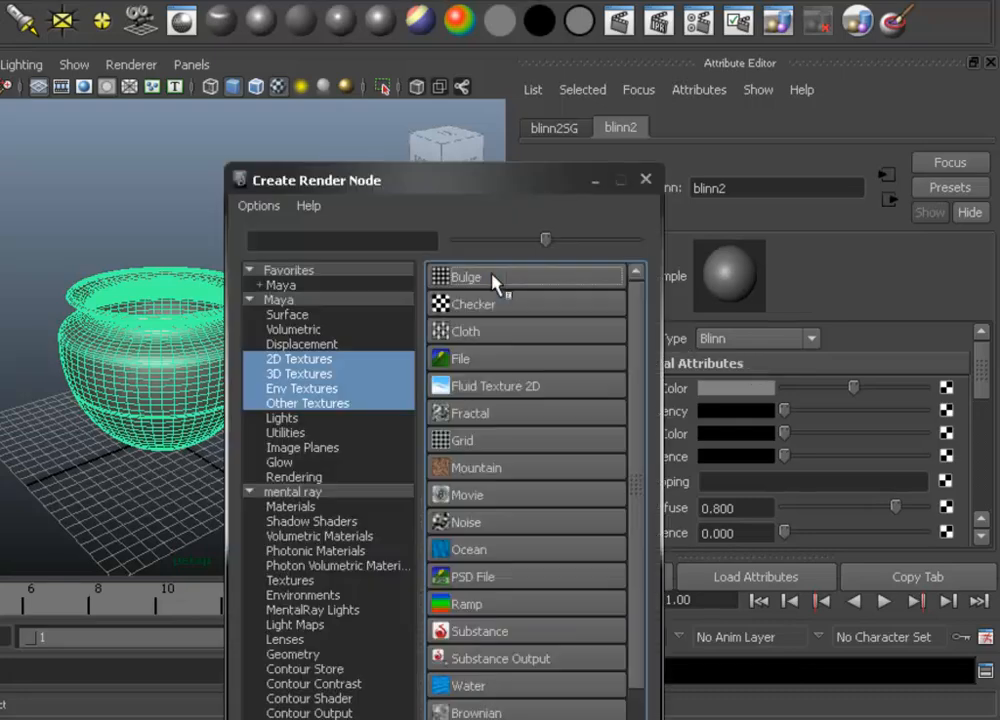
Map a File texture using texture_porcelain2.jpg to the Color of the vase's Blinn material
{"action": "left_click", "coordinate": [462, 358]}
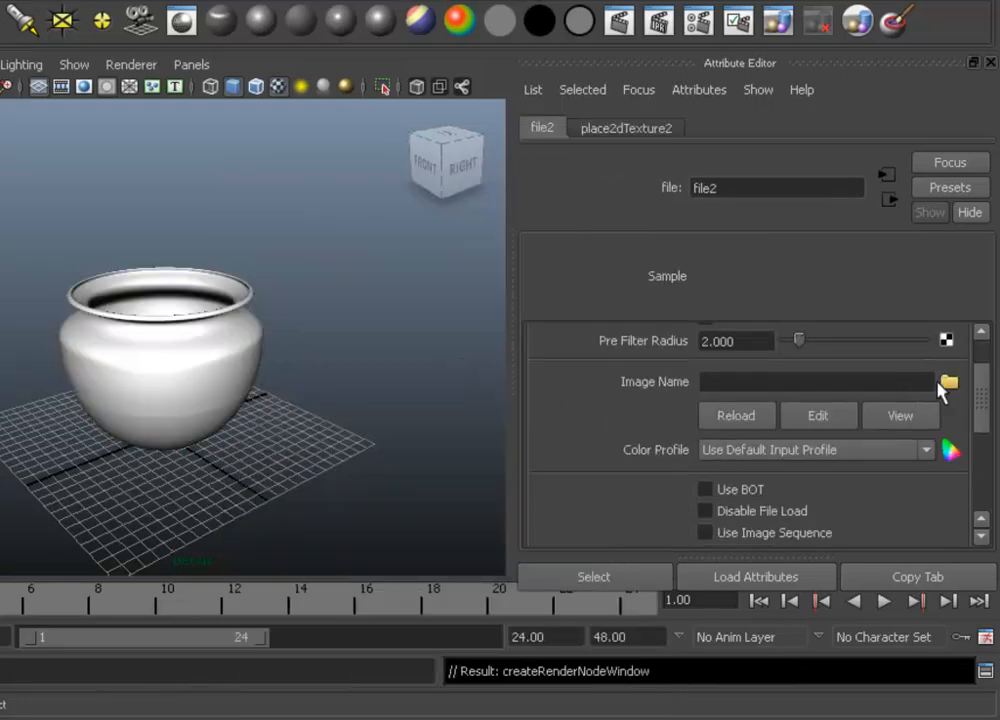
{"action": "left_click", "coordinate": [948, 382]}
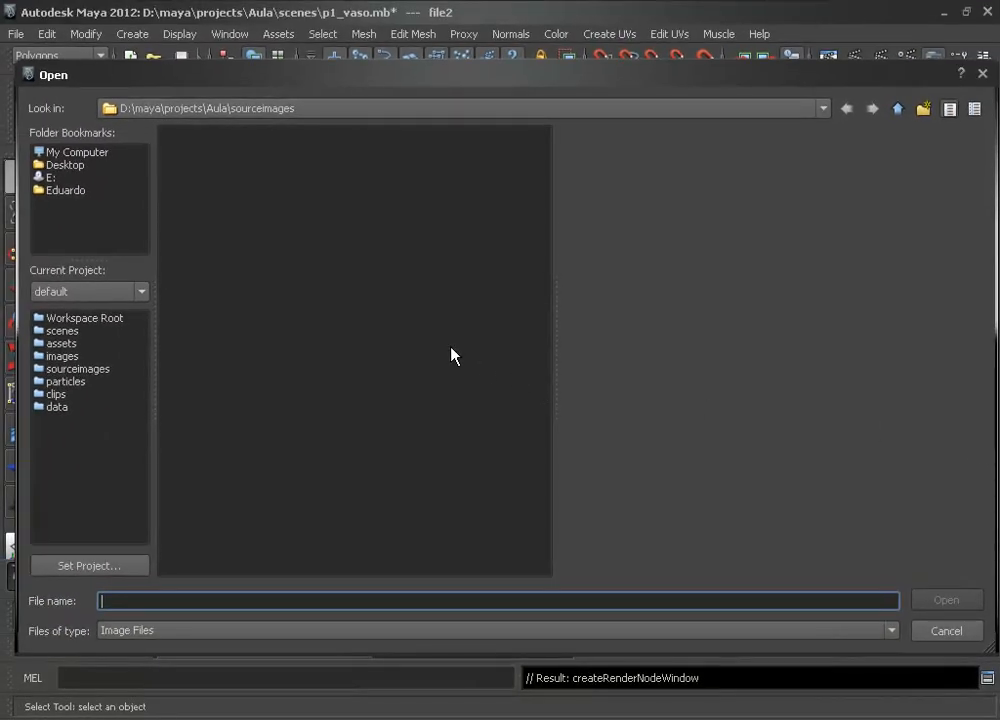
{"action": "left_click", "coordinate": [229, 215]}
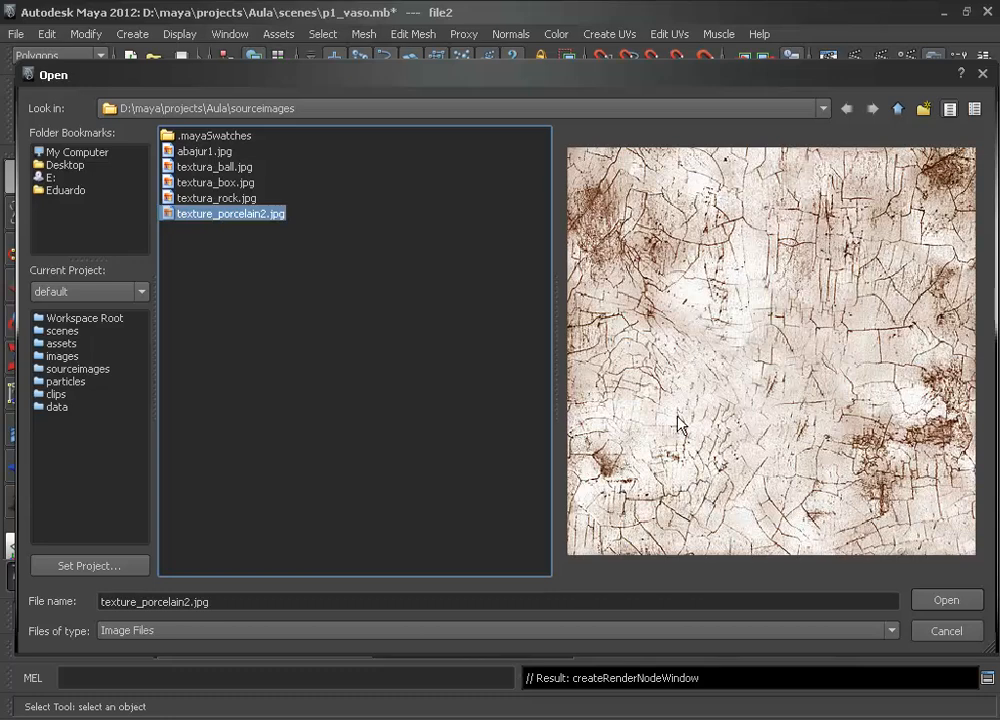
{"action": "left_click", "coordinate": [953, 605]}
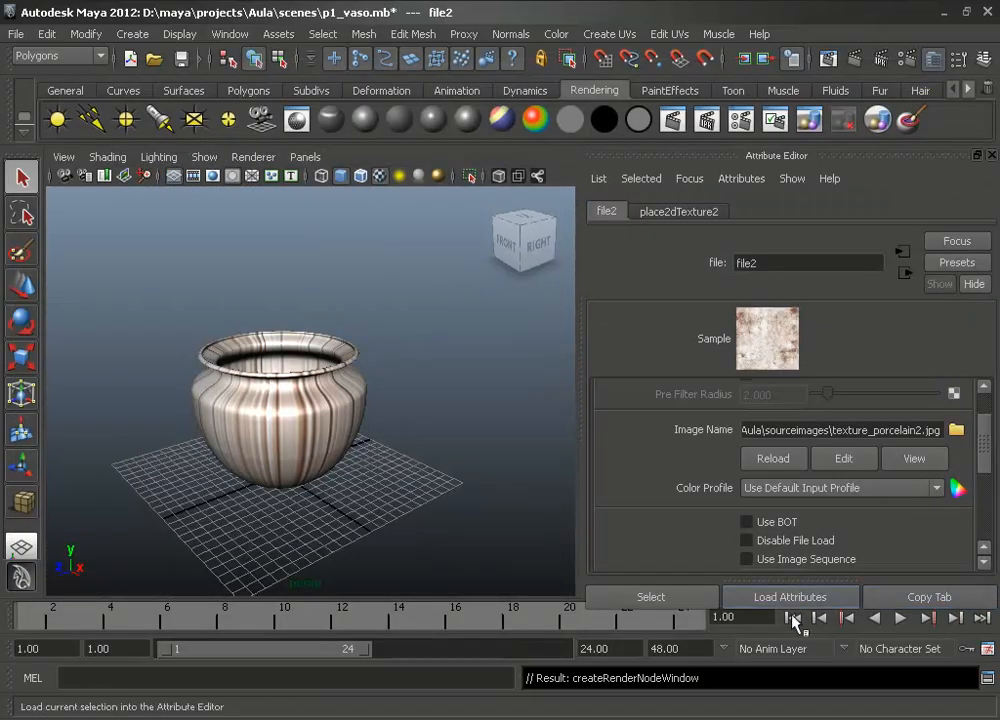
Apply Cylindrical Mapping to the vase's UVs and return to object mode
{"action": "left_click_drag", "start_coordinate": [280, 378], "coordinate": [225, 437], "text": "alt"}
{"action": "scroll", "coordinate": [263, 424], "scroll_direction": "up", "scroll_amount": 4}
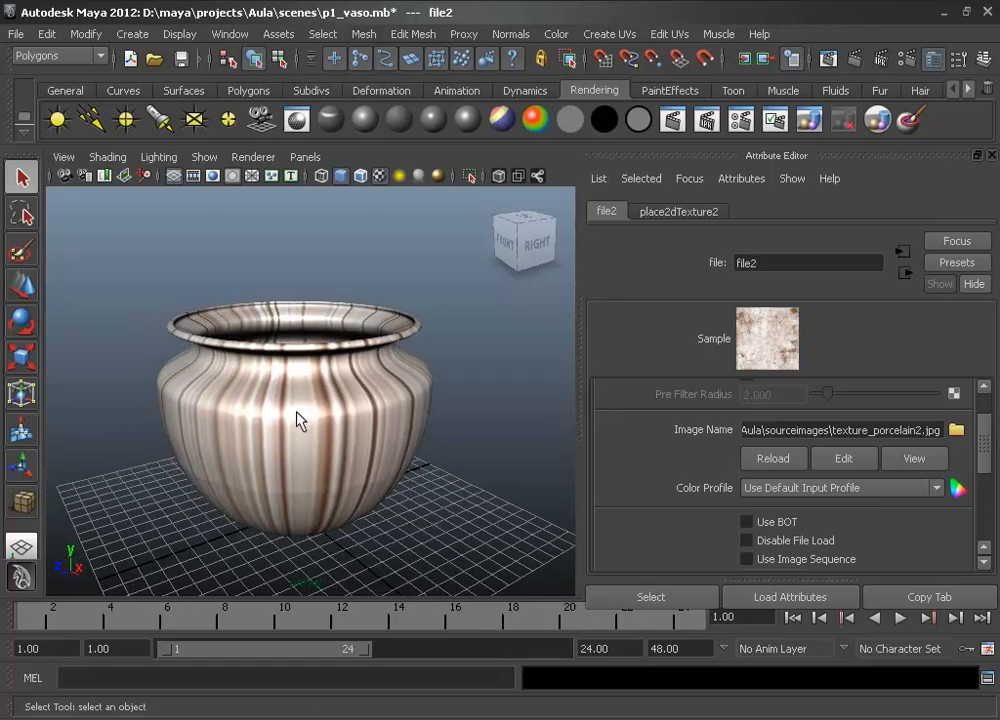
{"action": "left_click", "coordinate": [993, 157]}
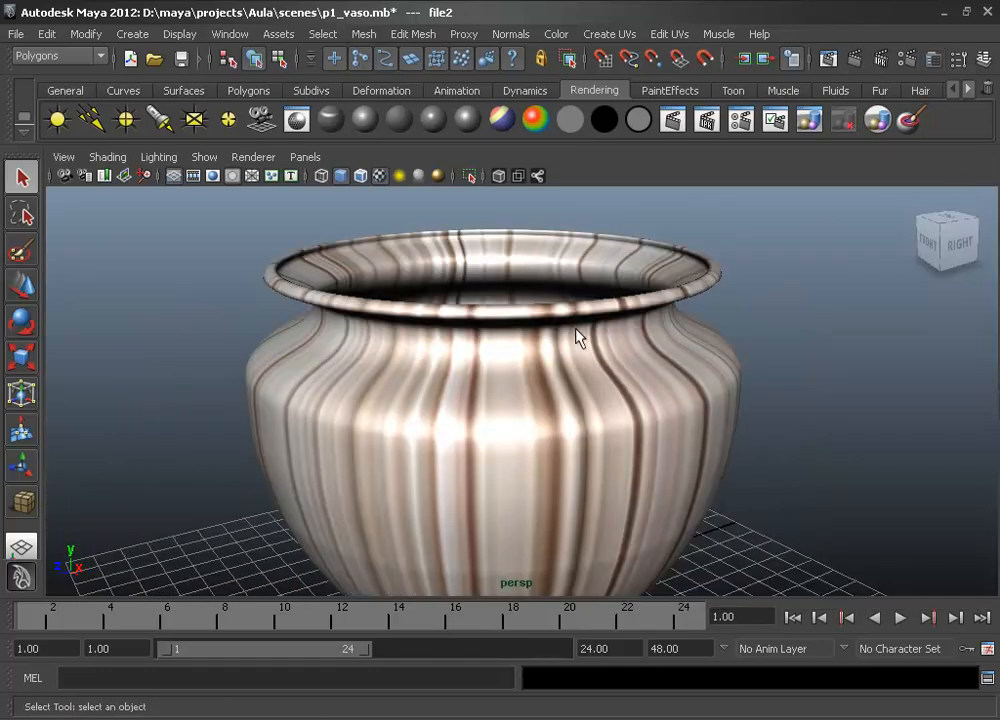
{"action": "scroll", "coordinate": [567, 286], "scroll_direction": "up", "scroll_amount": 3}
{"action": "left_click", "coordinate": [533, 411]}
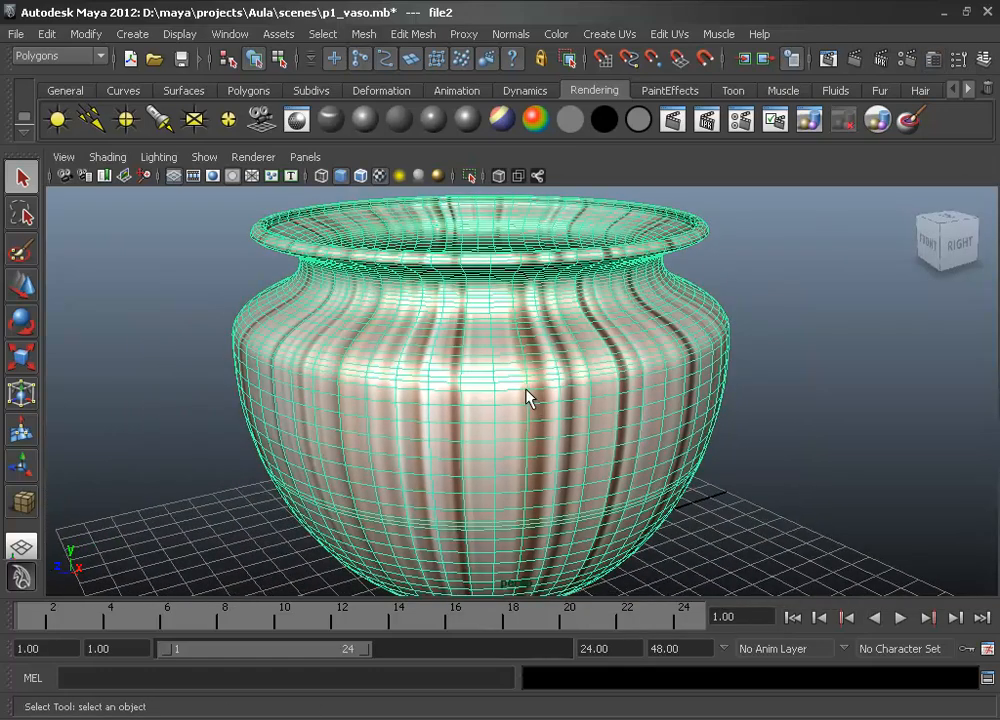
{"action": "scroll", "coordinate": [527, 397], "scroll_direction": "down", "scroll_amount": 2}
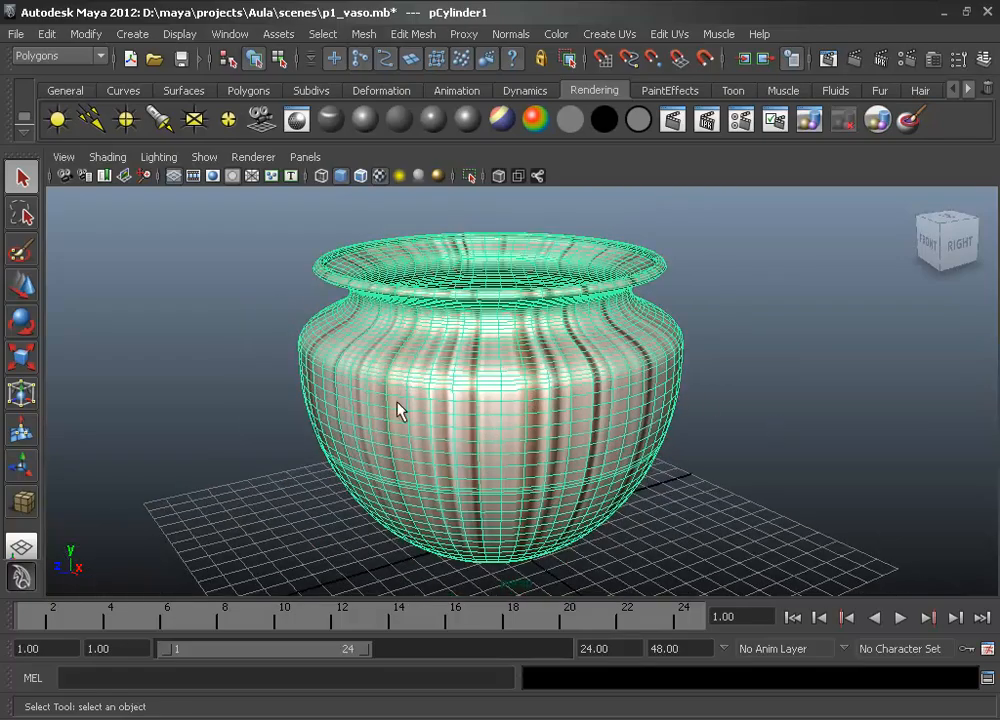
{"action": "mouse_move", "coordinate": [397, 410]}
{"action": "left_mouse_down", "text": "alt"}
{"action": "mouse_move", "coordinate": [531, 317]}
{"action": "mouse_move", "coordinate": [373, 455]}
{"action": "mouse_move", "coordinate": [393, 440]}
{"action": "mouse_move", "coordinate": [406, 394]}
{"action": "left_mouse_up", "text": "alt"}
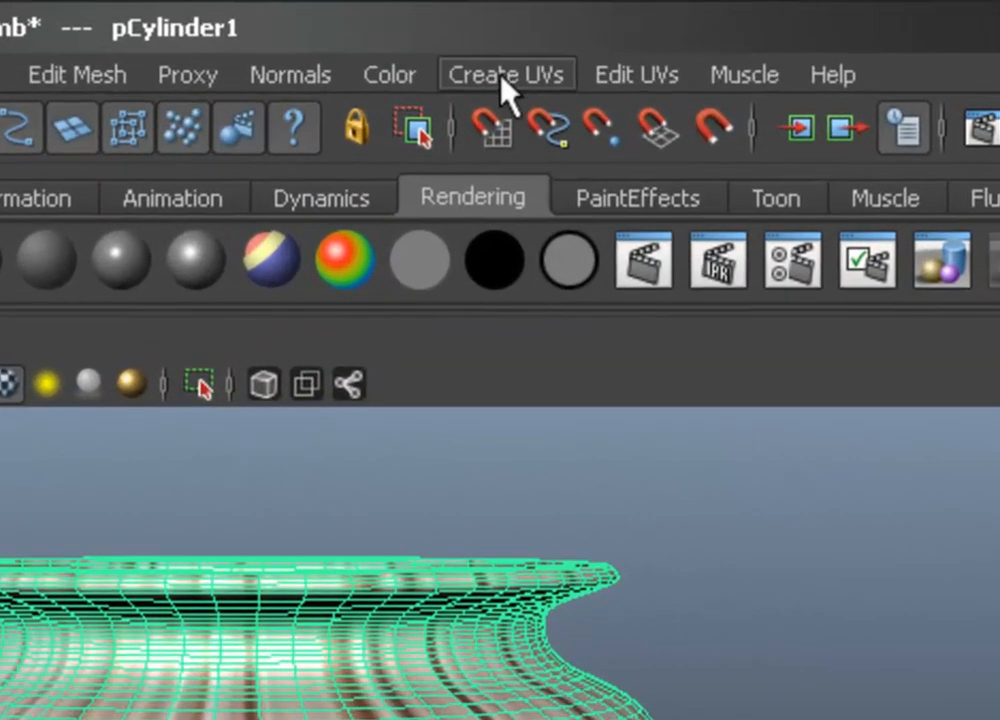
{"action": "left_click", "coordinate": [609, 34]}
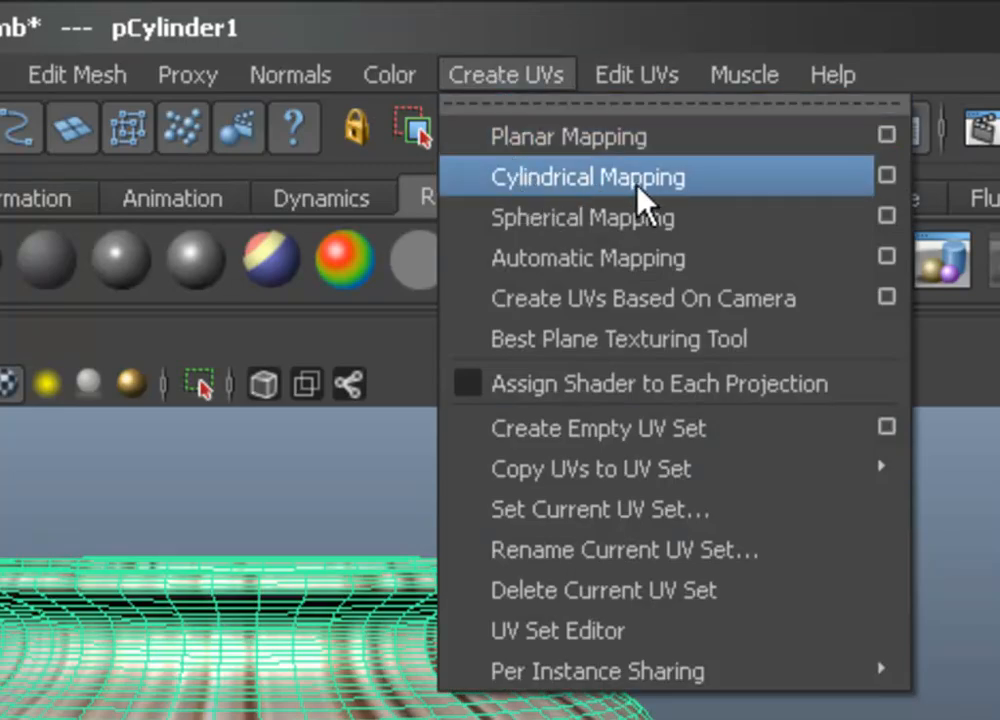
{"action": "left_click", "coordinate": [693, 181]}
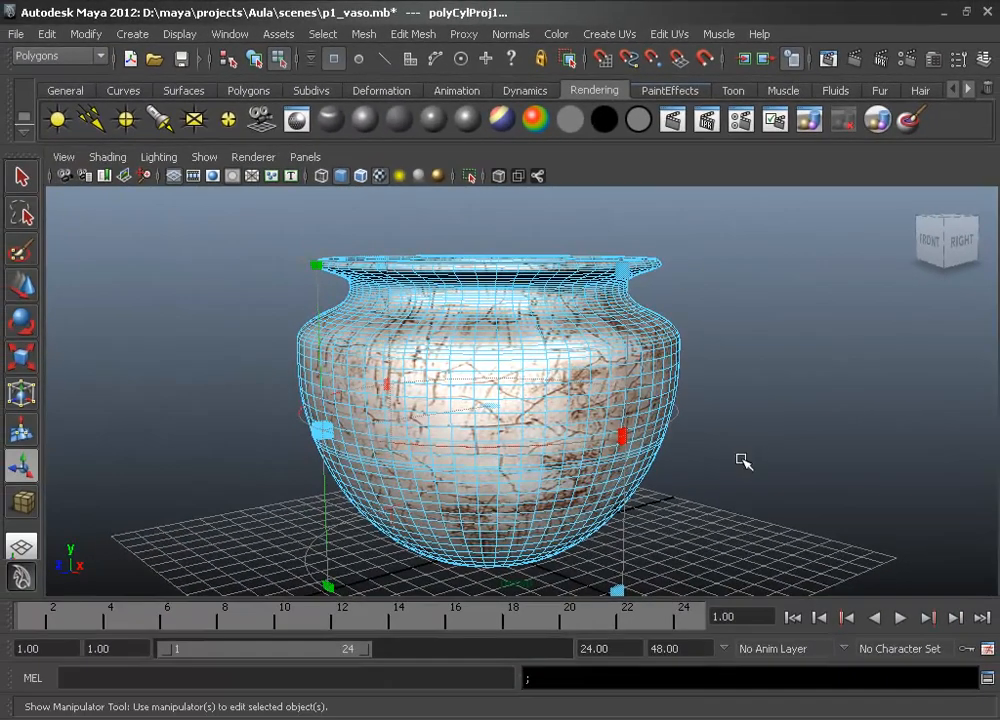
{"action": "right_click_drag", "start_coordinate": [597, 431], "coordinate": [653, 357]}
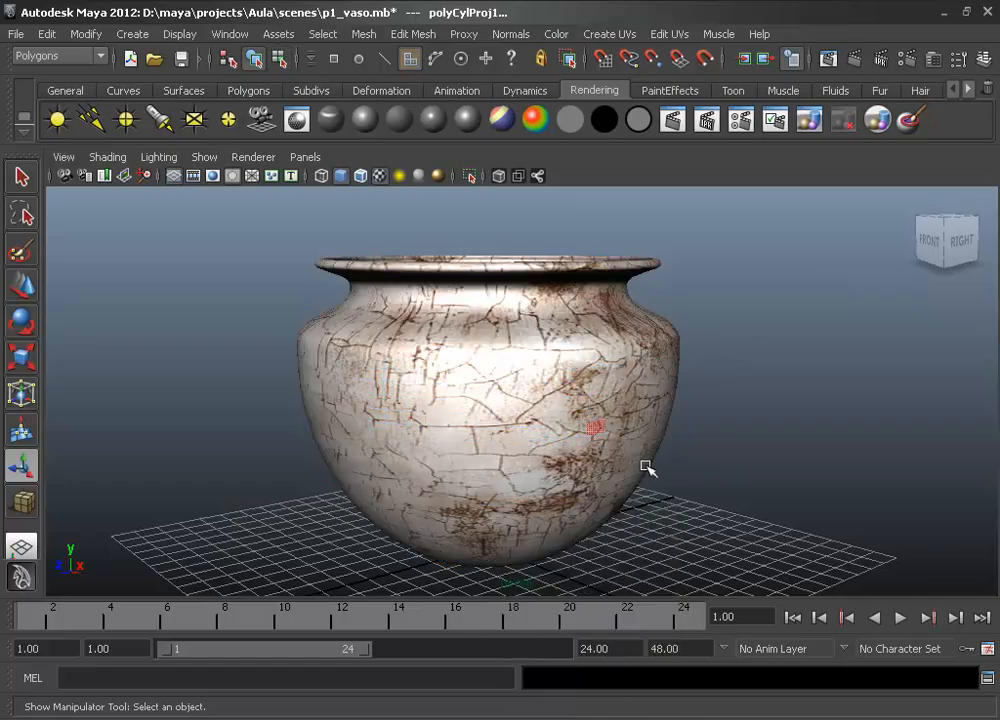
Inspect the cracked porcelain texture around the vase and delete the vase
{"action": "left_click_drag", "start_coordinate": [590, 541], "coordinate": [592, 467], "text": "alt"}
{"action": "scroll", "coordinate": [614, 449], "scroll_direction": "down", "scroll_amount": 2}
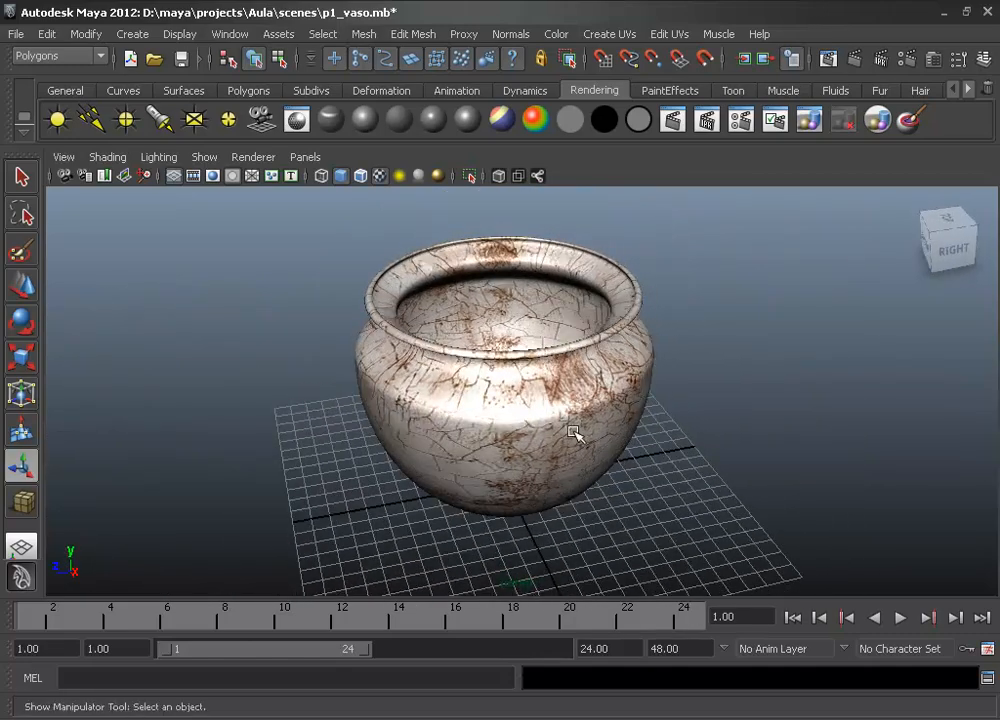
{"action": "left_click", "coordinate": [573, 432]}
{"action": "key", "text": "Delete"}
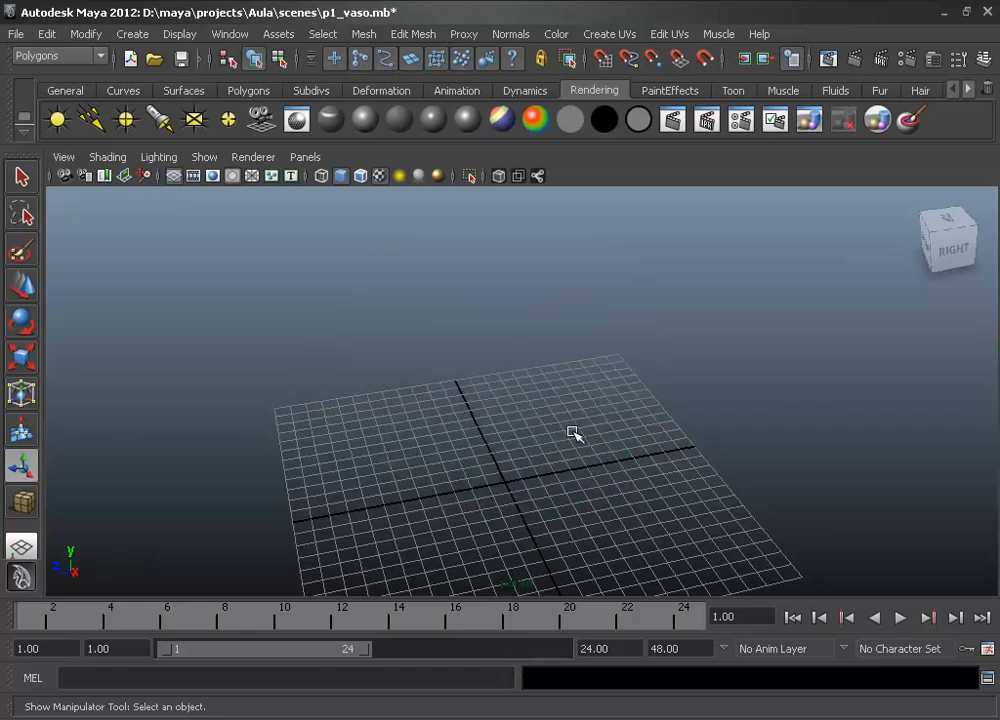
Create a polygon sphere at the centre of the grid
{"action": "left_click_drag", "start_coordinate": [555, 440], "coordinate": [519, 440], "text": "alt"}
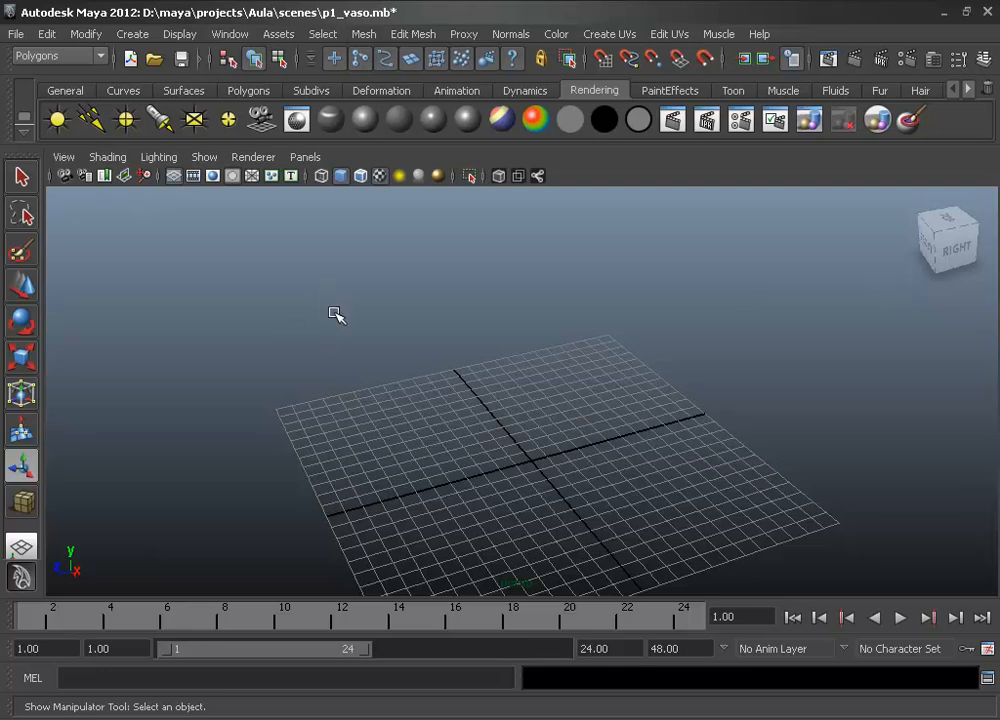
{"action": "left_click", "coordinate": [252, 91]}
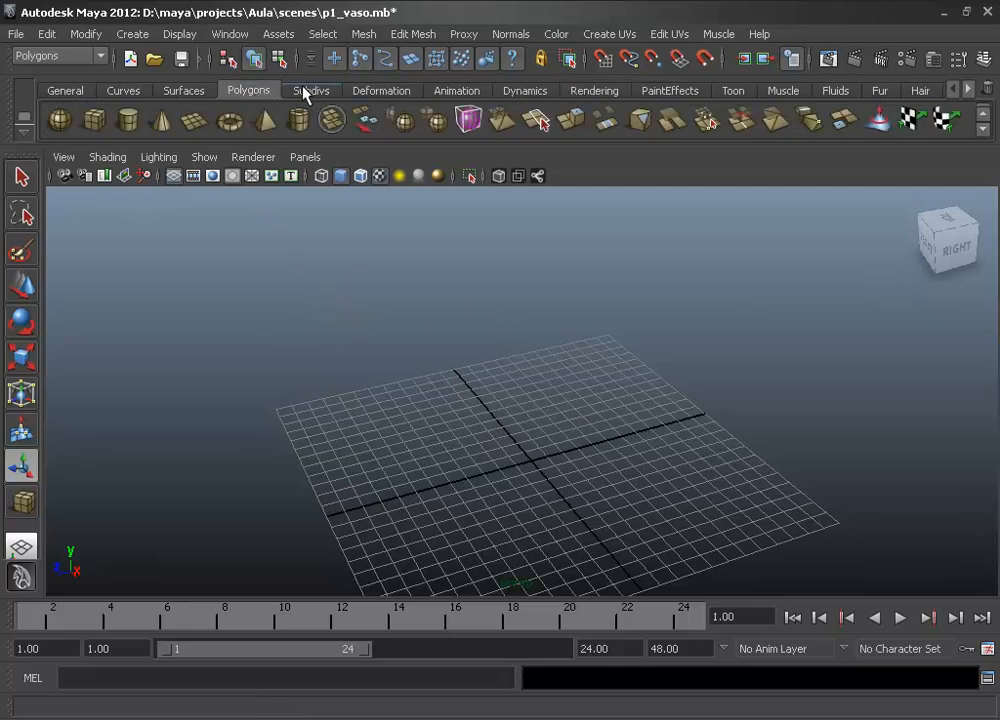
{"action": "left_click", "coordinate": [60, 119]}
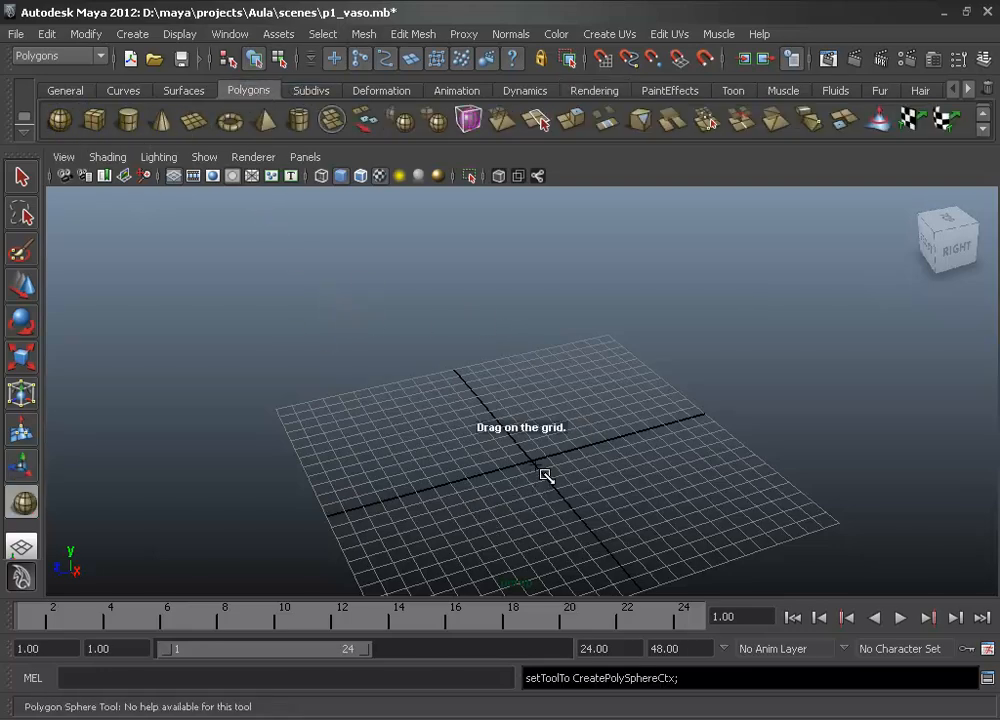
{"action": "left_click_drag", "start_coordinate": [545, 469], "coordinate": [603, 505]}
{"action": "middle_click_drag", "start_coordinate": [604, 505], "coordinate": [599, 490], "text": "alt"}
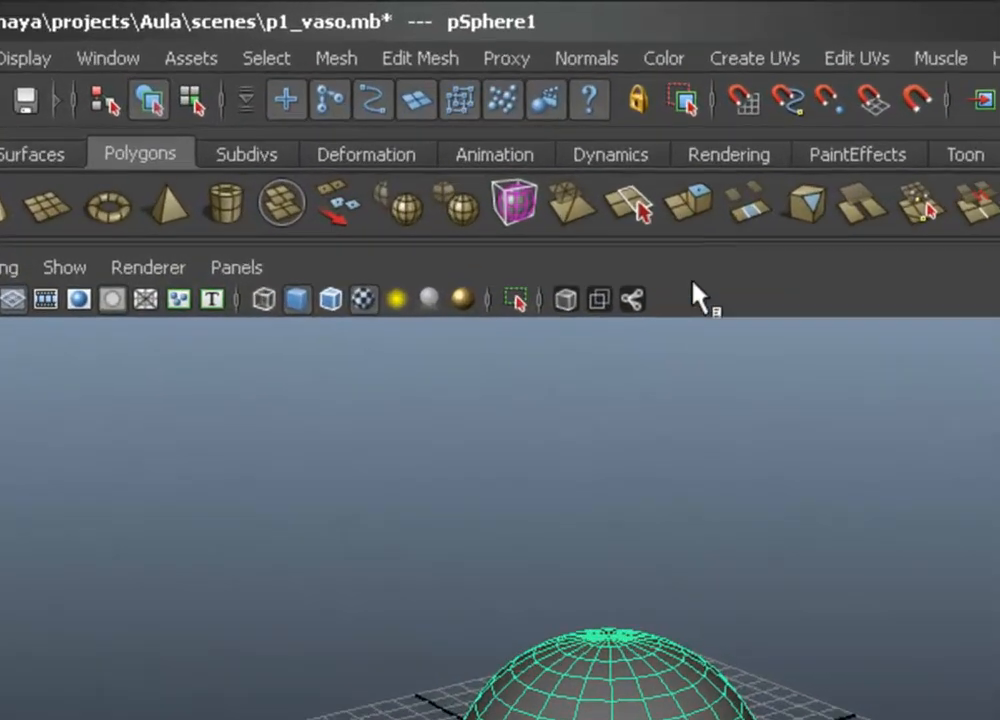
Assign a new Lambert material to the sphere and map a File texture to its Color
{"action": "left_click", "coordinate": [729, 154]}
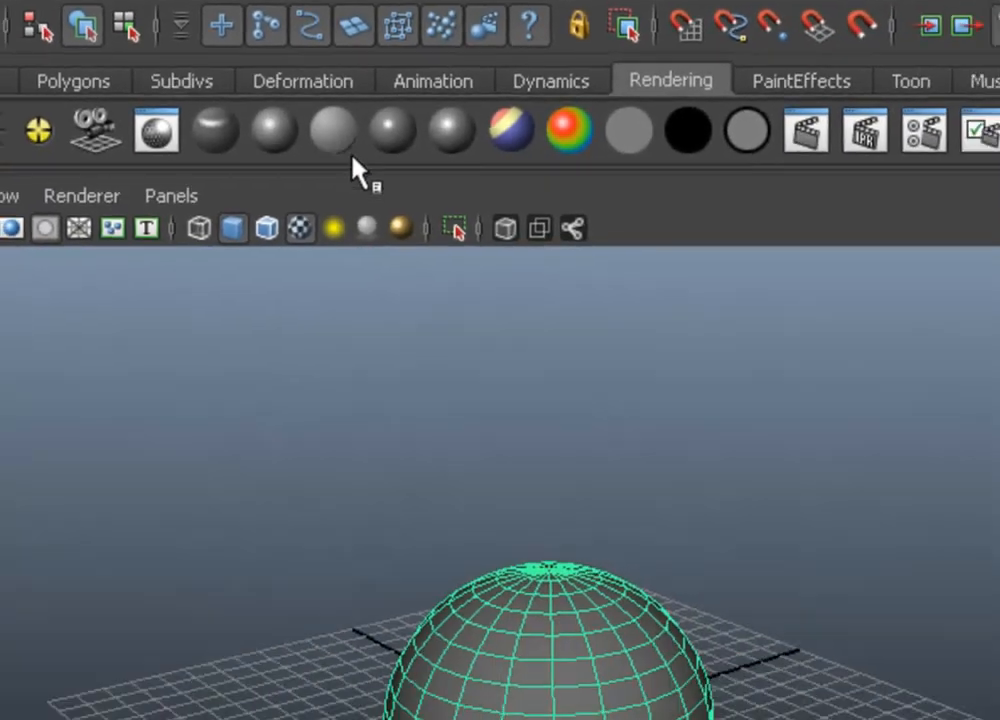
{"action": "left_click", "coordinate": [350, 150]}
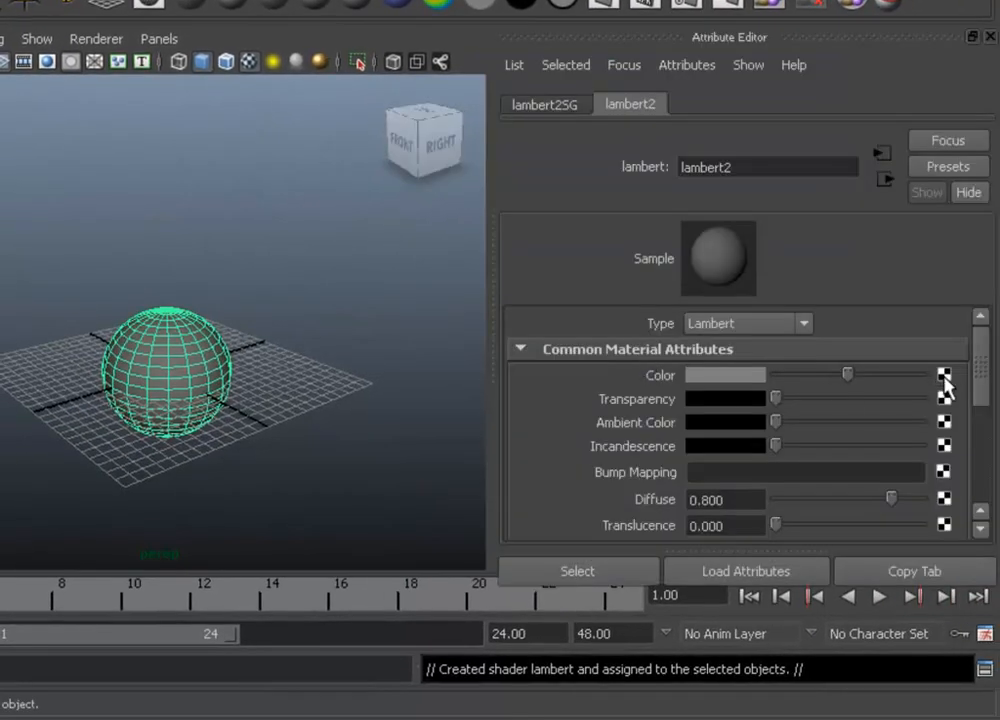
{"action": "left_click", "coordinate": [945, 378]}
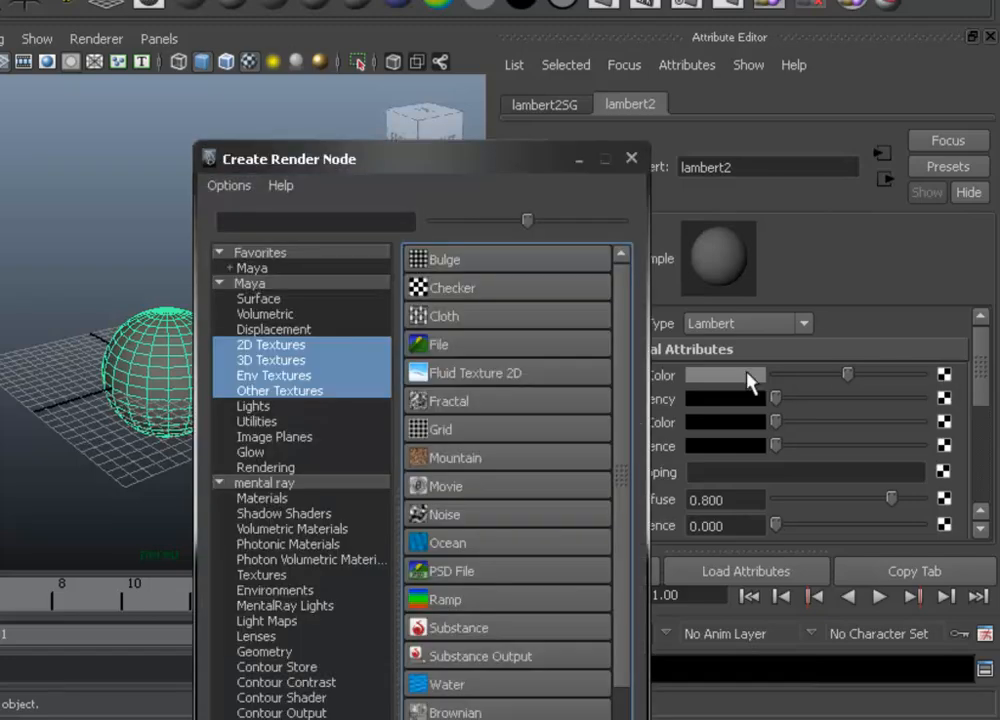
{"action": "left_click", "coordinate": [441, 345]}
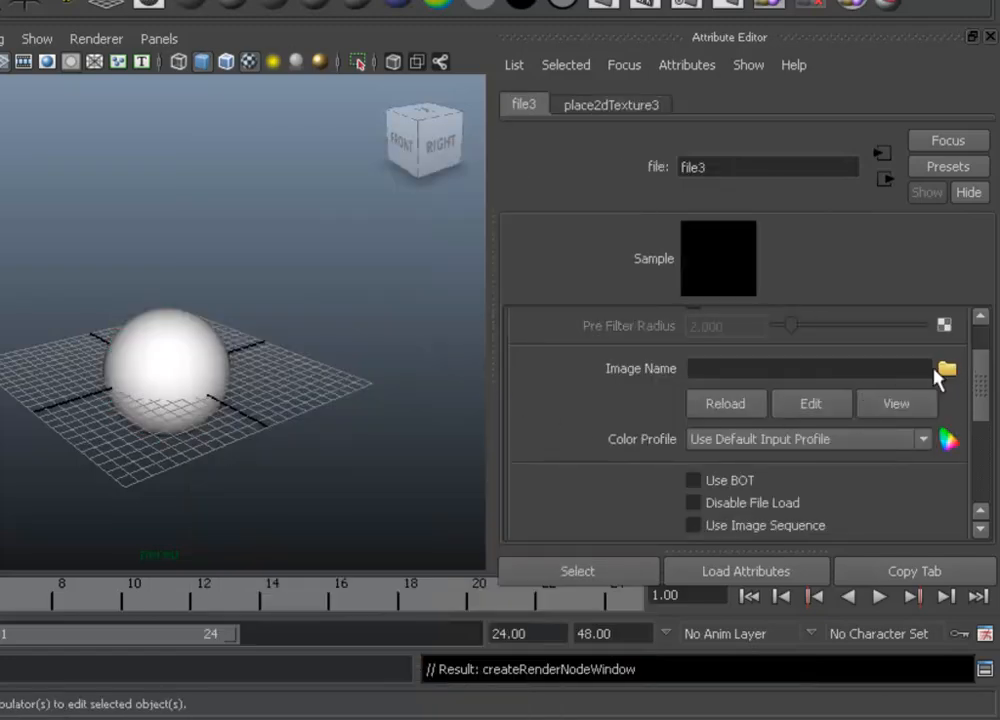
Load textura_ball.jpg from the sourceimages folder as the image of the sphere's File texture
{"action": "left_click", "coordinate": [946, 368]}
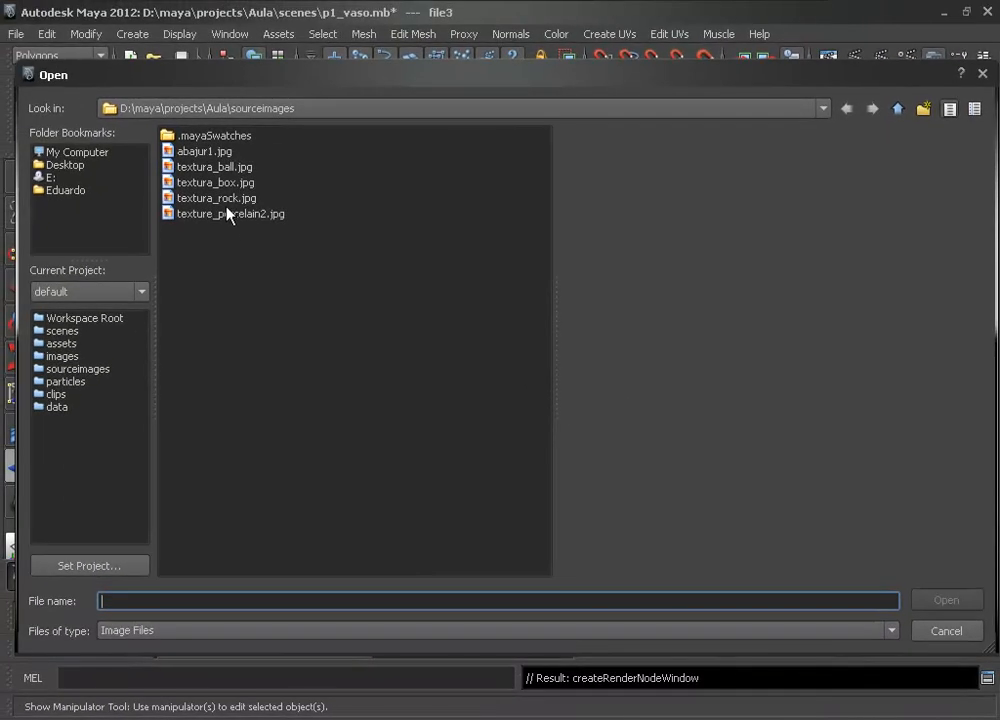
{"action": "left_click", "coordinate": [232, 168]}
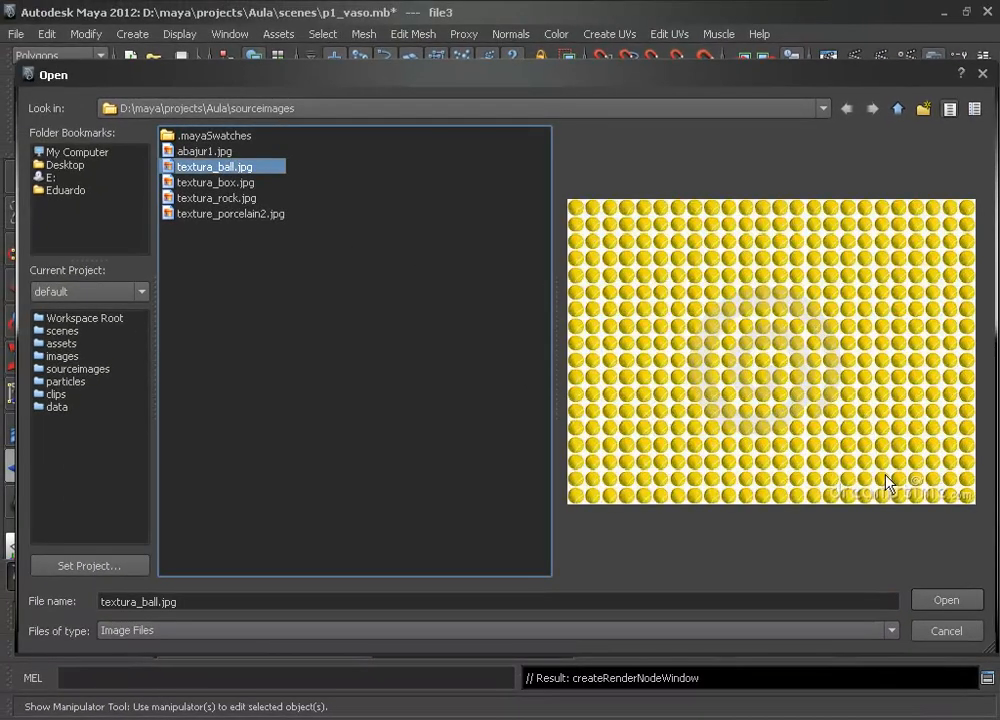
{"action": "left_click", "coordinate": [946, 600]}
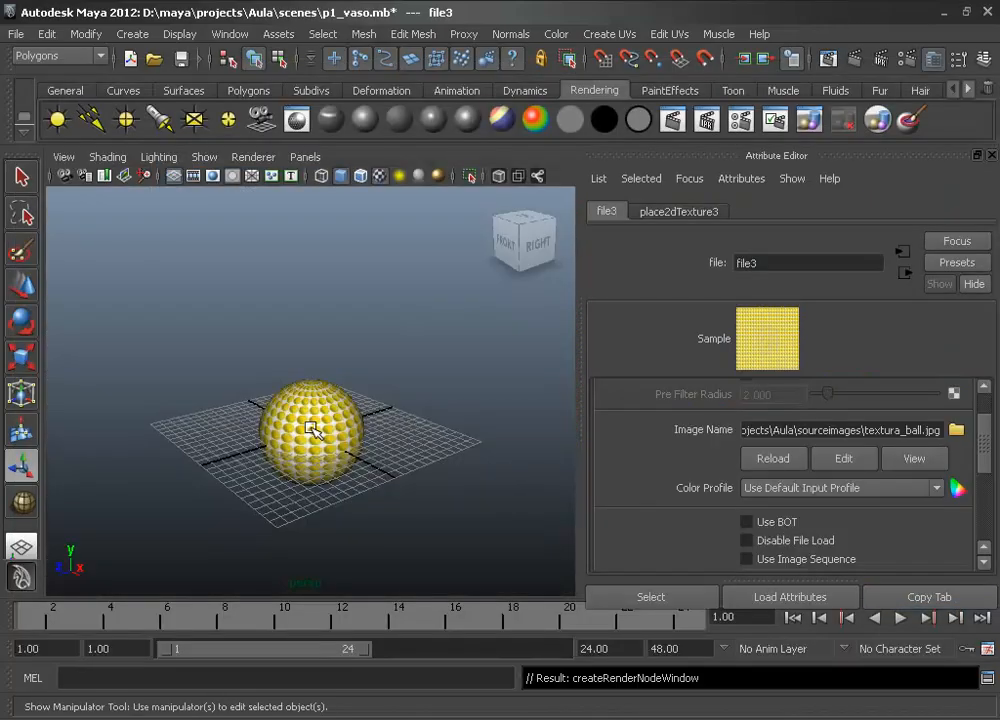
Apply Spherical Mapping to the sphere's UVs and hide the Attribute Editor
{"action": "left_click", "coordinate": [320, 422]}
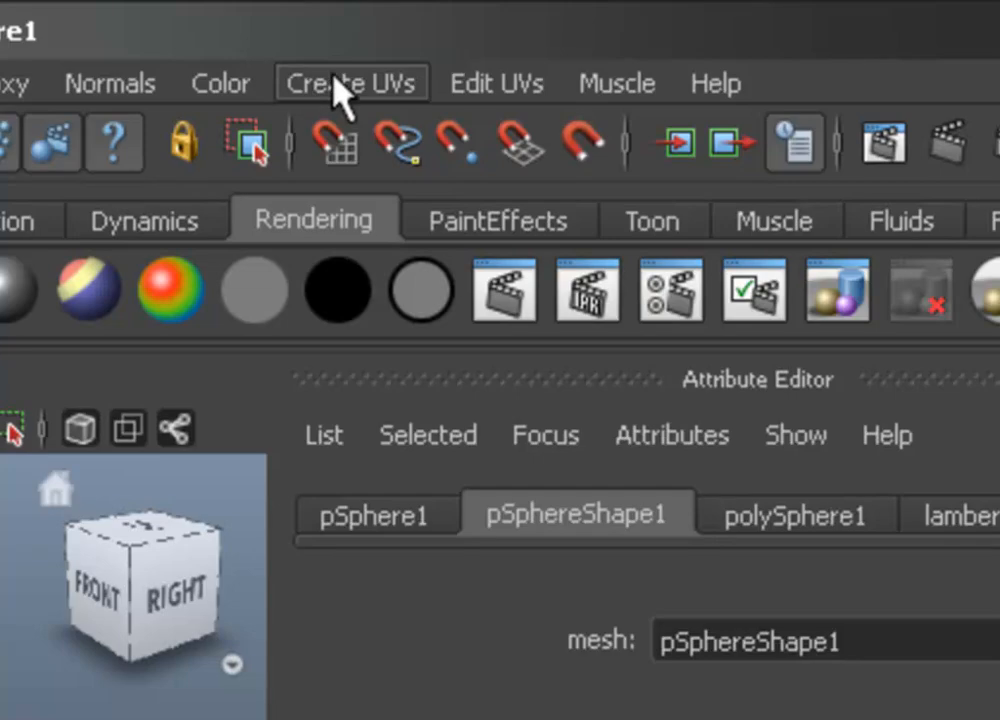
{"action": "left_click", "coordinate": [357, 82]}
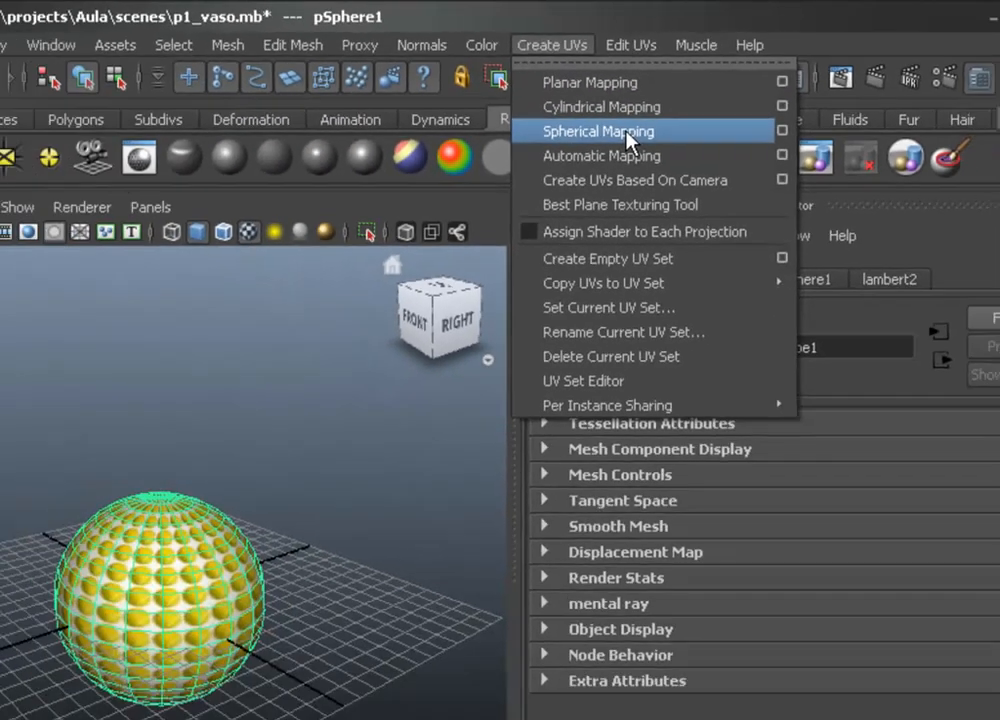
{"action": "left_click", "coordinate": [625, 134]}
{"action": "scroll", "coordinate": [434, 386], "scroll_direction": "up", "scroll_amount": 5}
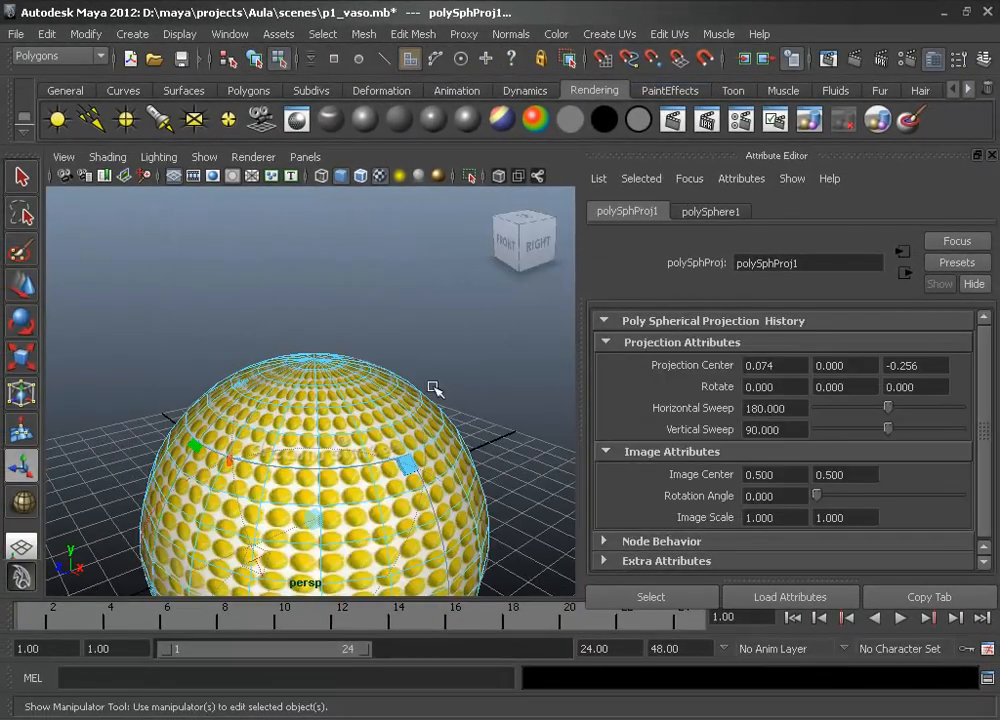
{"action": "left_click", "coordinate": [992, 155]}
{"action": "left_click_drag", "start_coordinate": [398, 520], "coordinate": [402, 586], "text": "alt"}
{"action": "middle_click_drag", "start_coordinate": [487, 502], "coordinate": [473, 372], "text": "alt"}
{"action": "scroll", "coordinate": [543, 403], "scroll_direction": "down", "scroll_amount": 4}
{"action": "middle_click_drag", "start_coordinate": [543, 403], "coordinate": [534, 361], "text": "alt"}
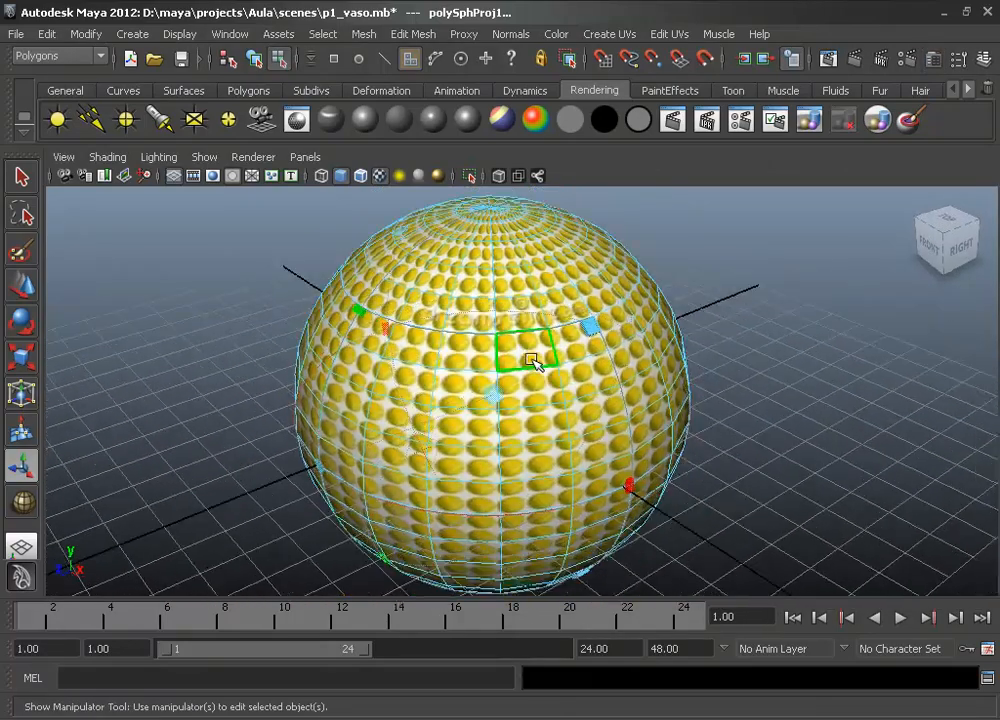
Adjust the spherical projection on the sphere freehand with its manipulator handles to change how the ball texture wraps
{"action": "left_click_drag", "start_coordinate": [628, 486], "coordinate": [385, 357]}
{"action": "scroll", "coordinate": [336, 363], "scroll_direction": "down", "scroll_amount": 3}
{"action": "left_click_drag", "start_coordinate": [522, 397], "coordinate": [468, 391], "text": "alt"}
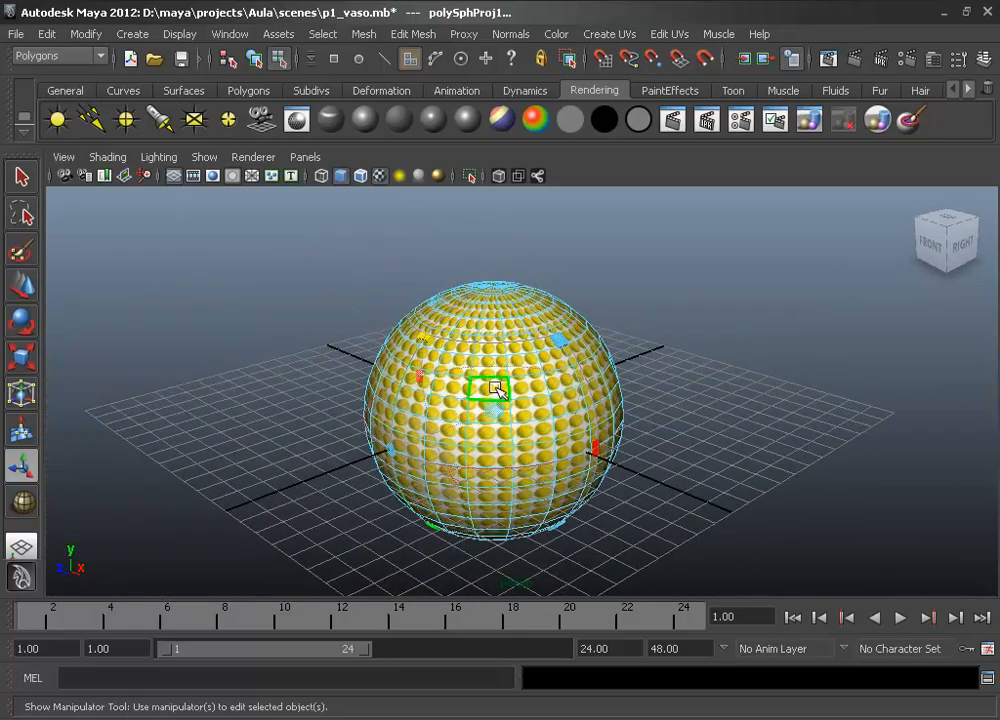
{"action": "mouse_move", "coordinate": [499, 384]}
{"action": "right_mouse_down"}
{"action": "mouse_move", "coordinate": [481, 380]}
{"action": "mouse_move", "coordinate": [489, 384]}
{"action": "right_mouse_up"}
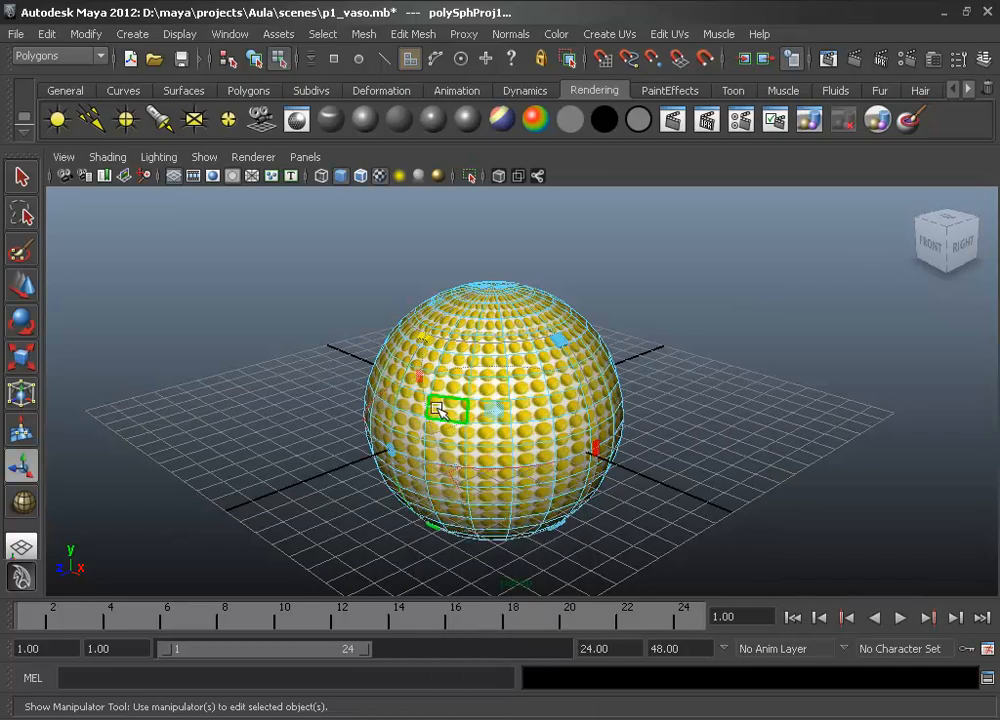
{"action": "left_click_drag", "start_coordinate": [418, 455], "coordinate": [470, 417], "text": "alt"}
{"action": "left_click_drag", "start_coordinate": [385, 454], "coordinate": [468, 406]}
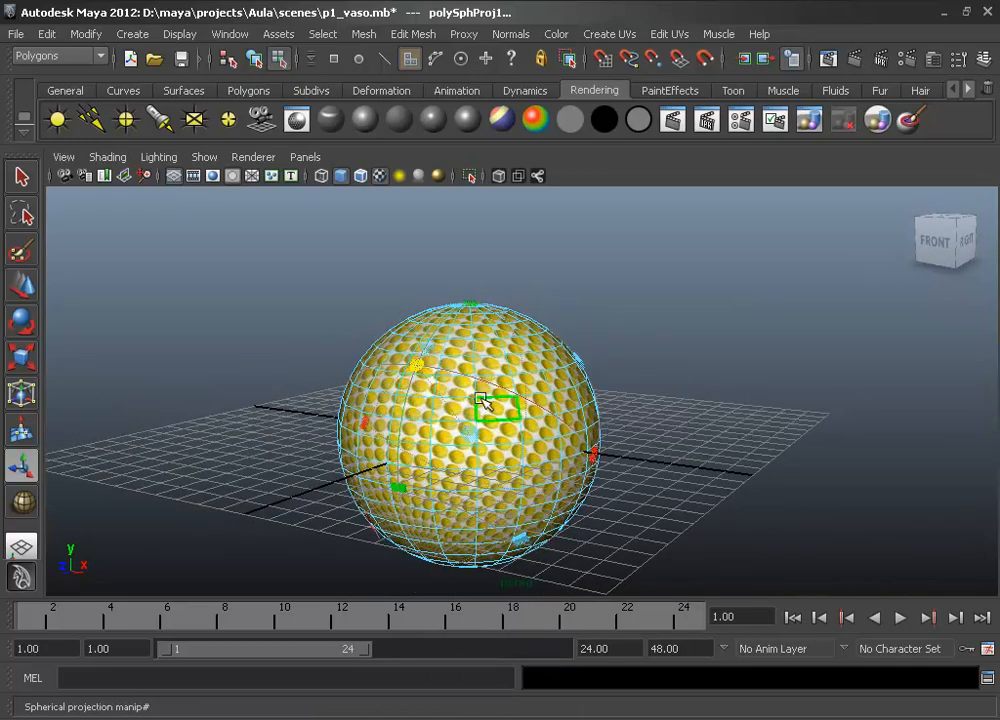
Return to object mode and delete the textured sphere
{"action": "right_click_drag", "start_coordinate": [478, 378], "coordinate": [545, 350]}
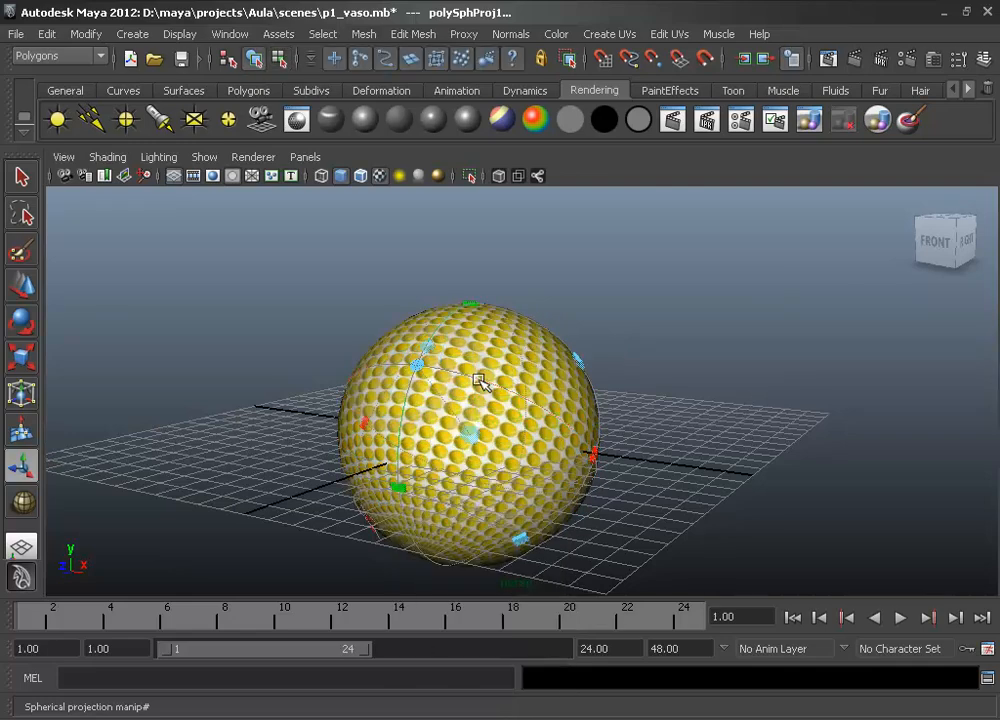
{"action": "left_click", "coordinate": [396, 398]}
{"action": "key", "text": "Delete"}
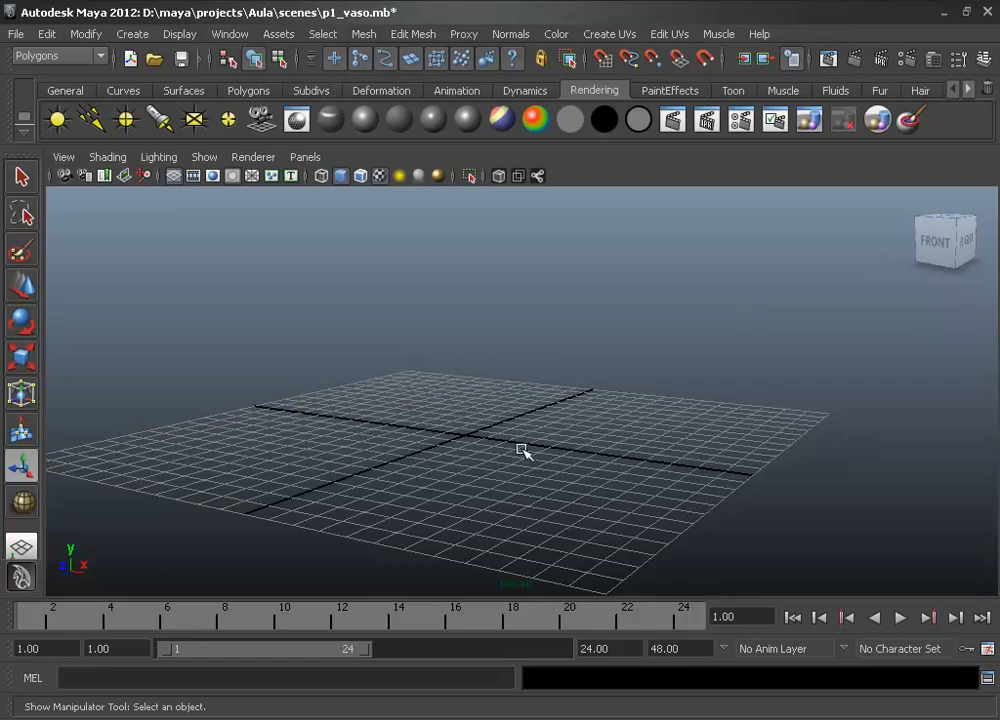
Create a wide, flat polygon cube at the centre of the grid
{"action": "left_click_drag", "start_coordinate": [521, 450], "coordinate": [476, 425], "text": "alt"}
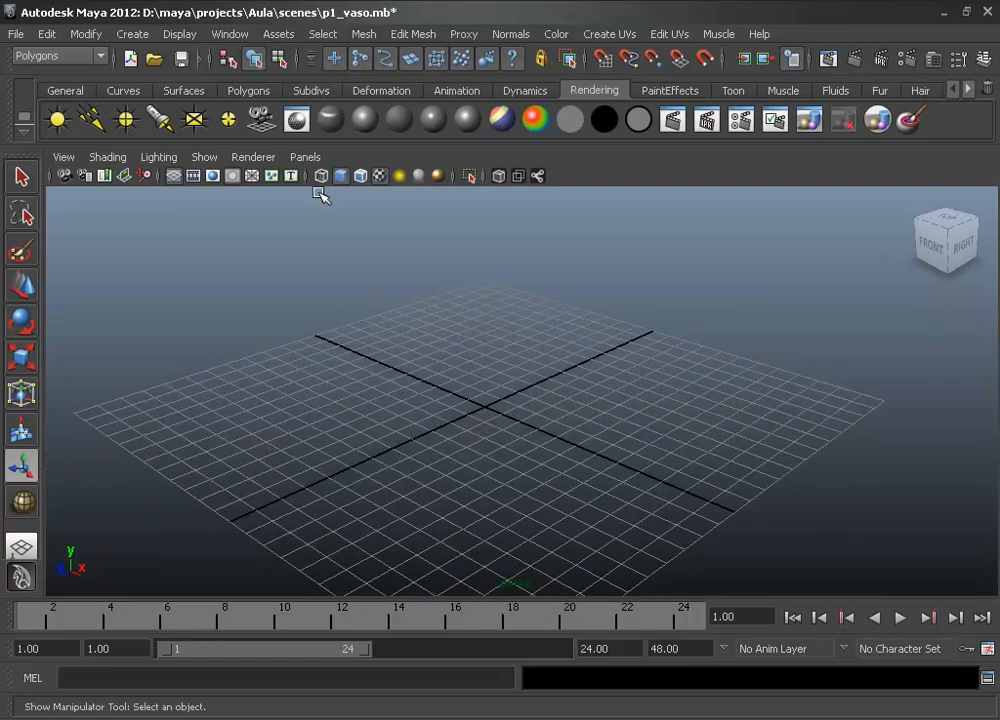
{"action": "left_click", "coordinate": [248, 90]}
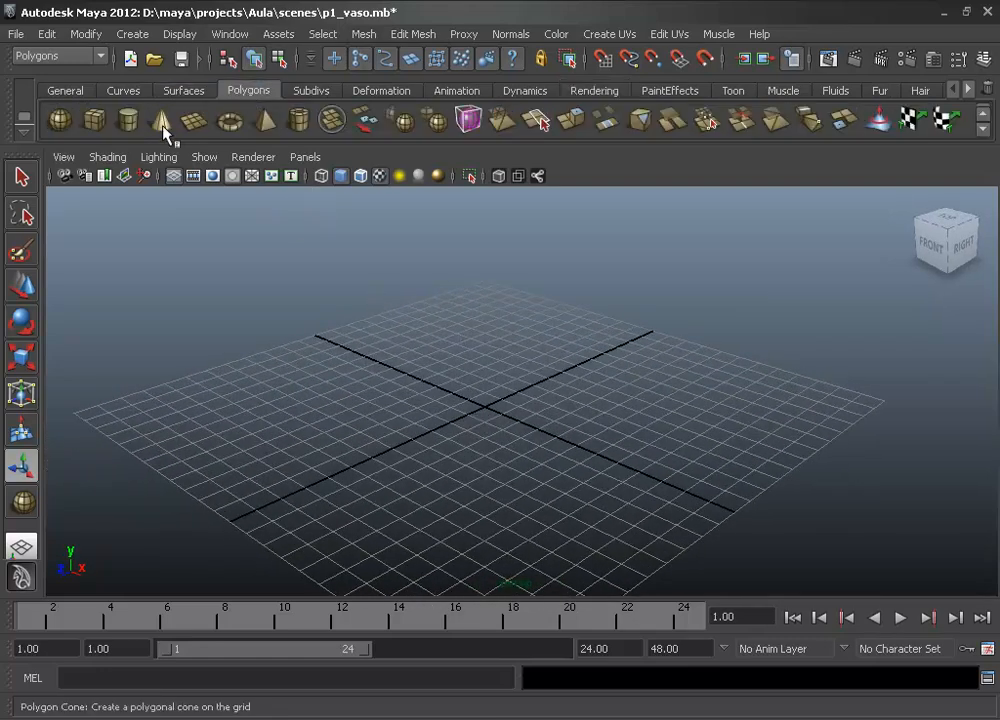
{"action": "left_click", "coordinate": [94, 120]}
{"action": "left_click_drag", "start_coordinate": [371, 435], "coordinate": [590, 350]}
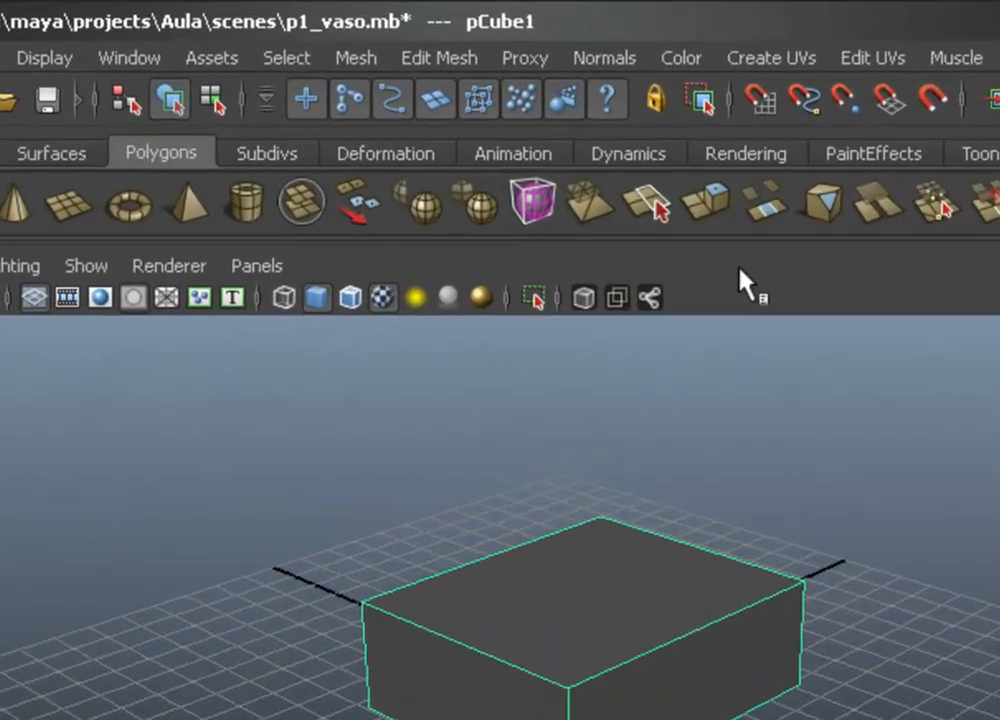
Assign a new Lambert material to the box and map a File texture to its Color
{"action": "left_click", "coordinate": [598, 91]}
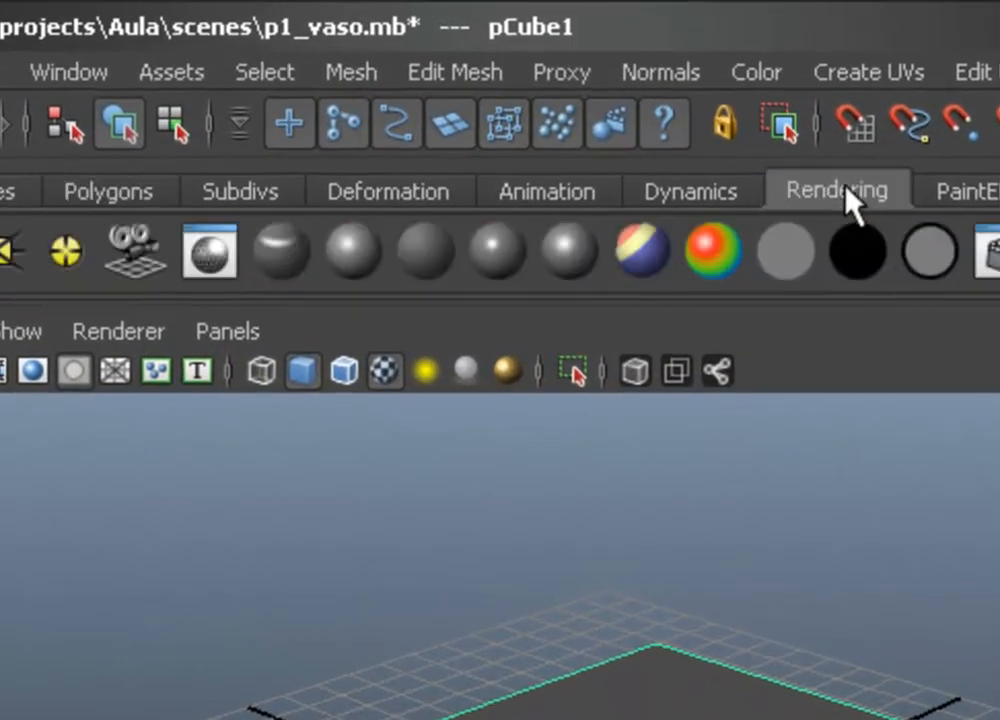
{"action": "left_click", "coordinate": [410, 248]}
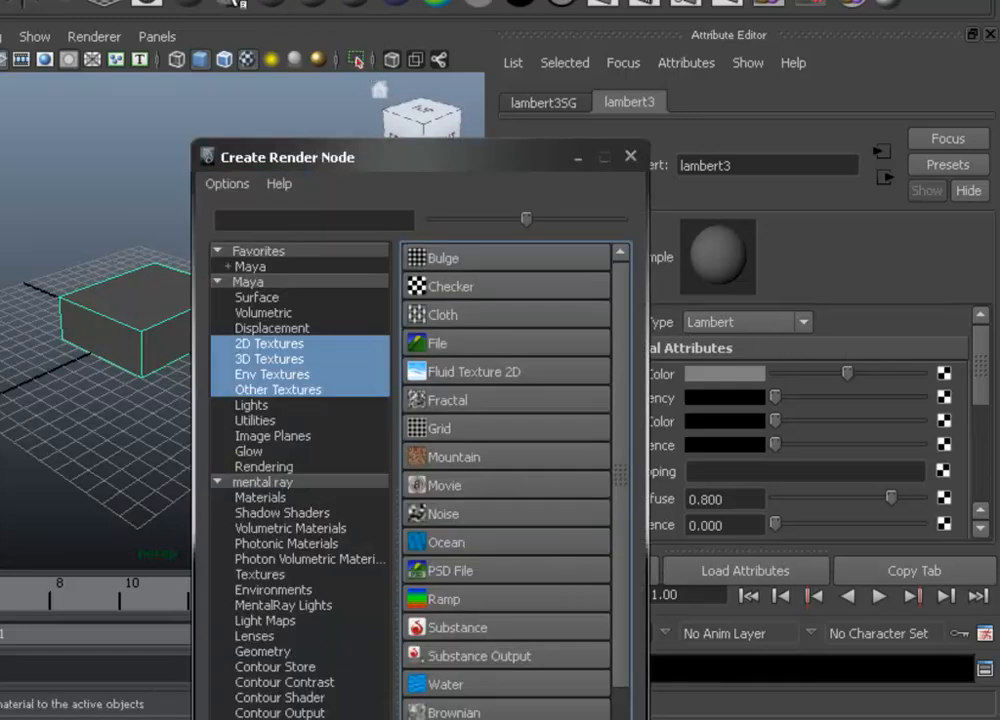
{"action": "left_click", "coordinate": [440, 343]}
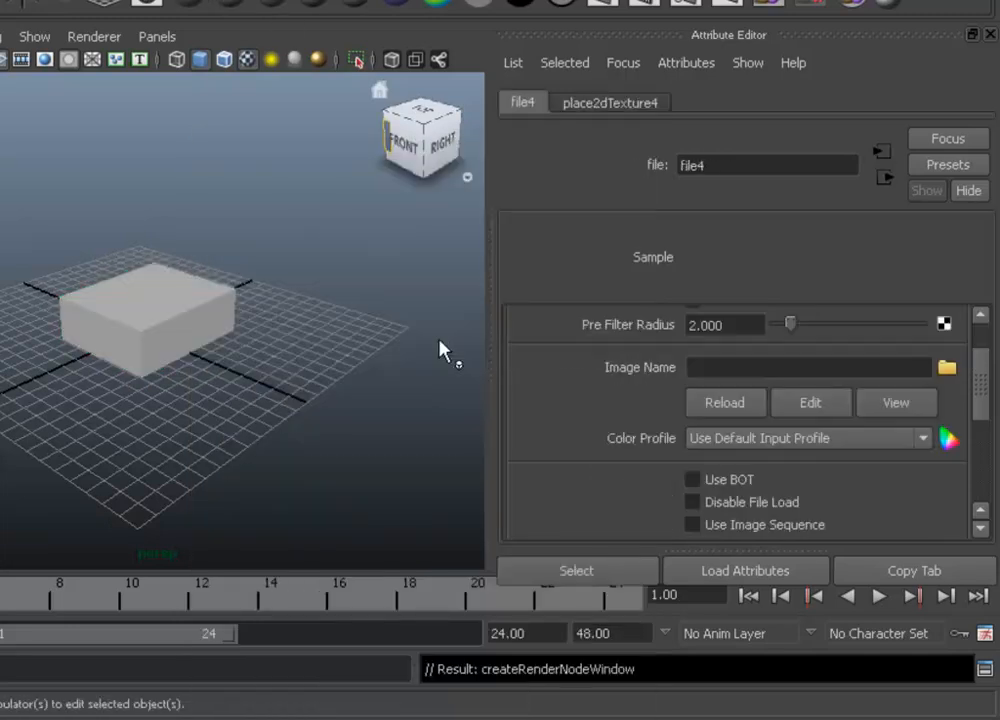
Load textura_rock.jpg from the sourceimages folder as the image of the box's File texture
{"action": "left_click", "coordinate": [946, 367]}
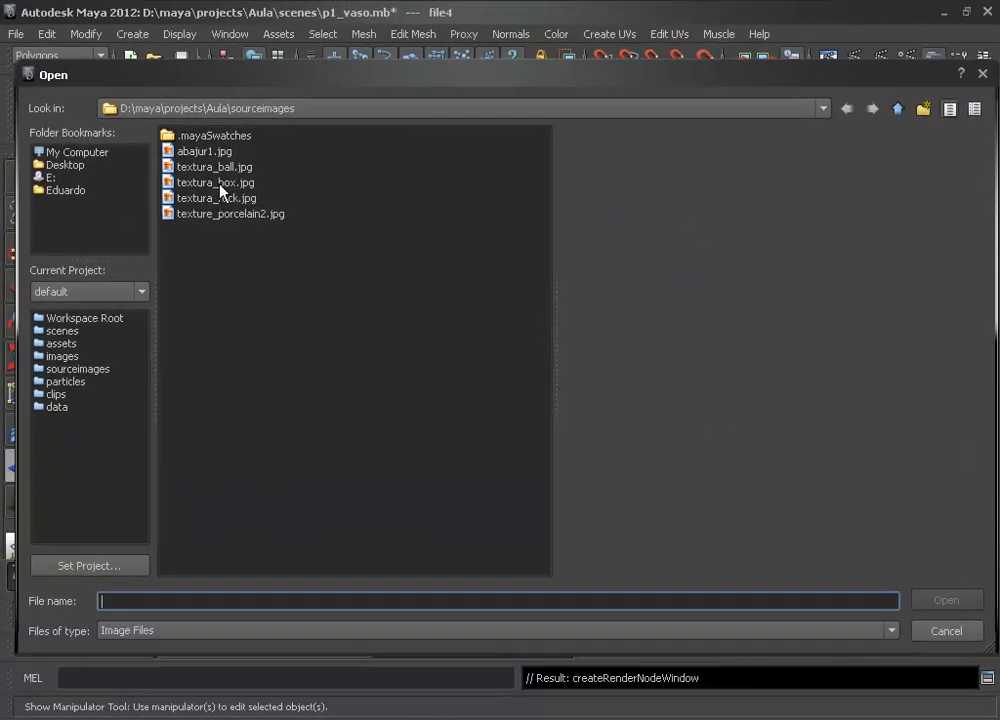
{"action": "left_click", "coordinate": [198, 200]}
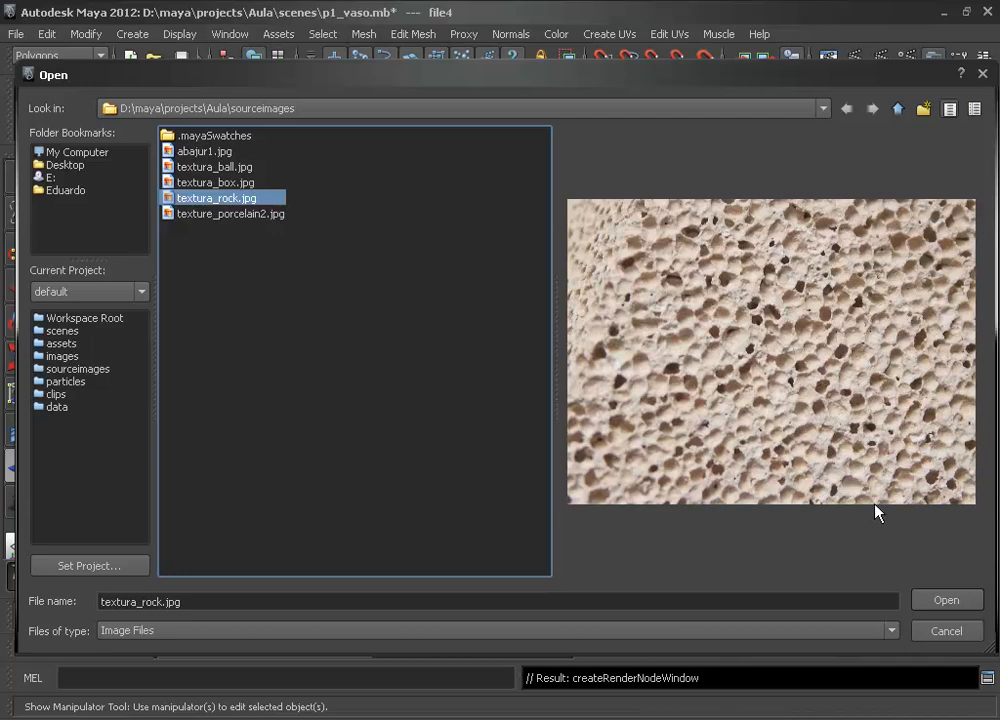
{"action": "left_click", "coordinate": [955, 601]}
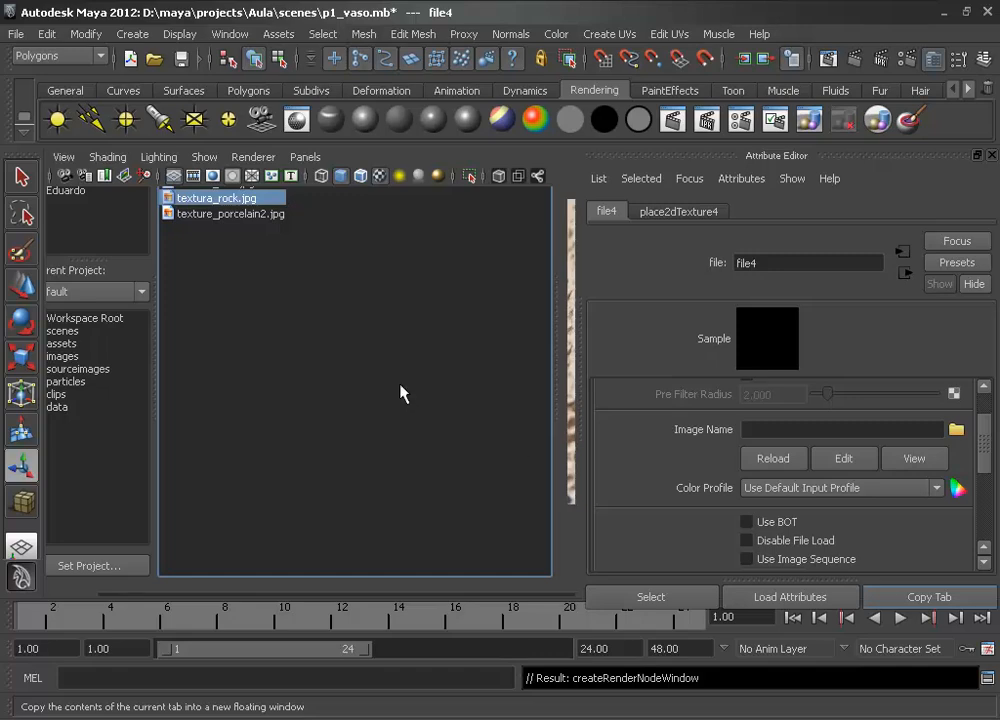
{"action": "left_click_drag", "start_coordinate": [252, 317], "coordinate": [232, 424], "text": "alt"}
{"action": "scroll", "coordinate": [279, 417], "scroll_direction": "up", "scroll_amount": 3}
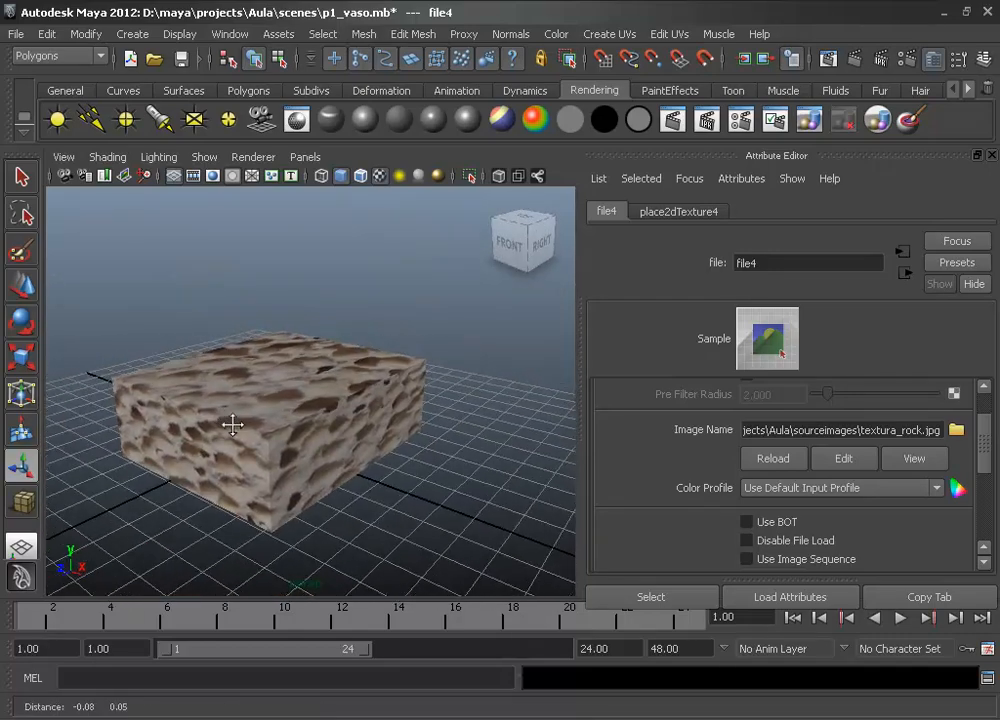
{"action": "middle_click_drag", "start_coordinate": [232, 424], "coordinate": [304, 468], "text": "alt"}
Apply Automatic Mapping to the box's UVs with the shell layout set to Overlap
{"action": "left_click", "coordinate": [341, 440]}
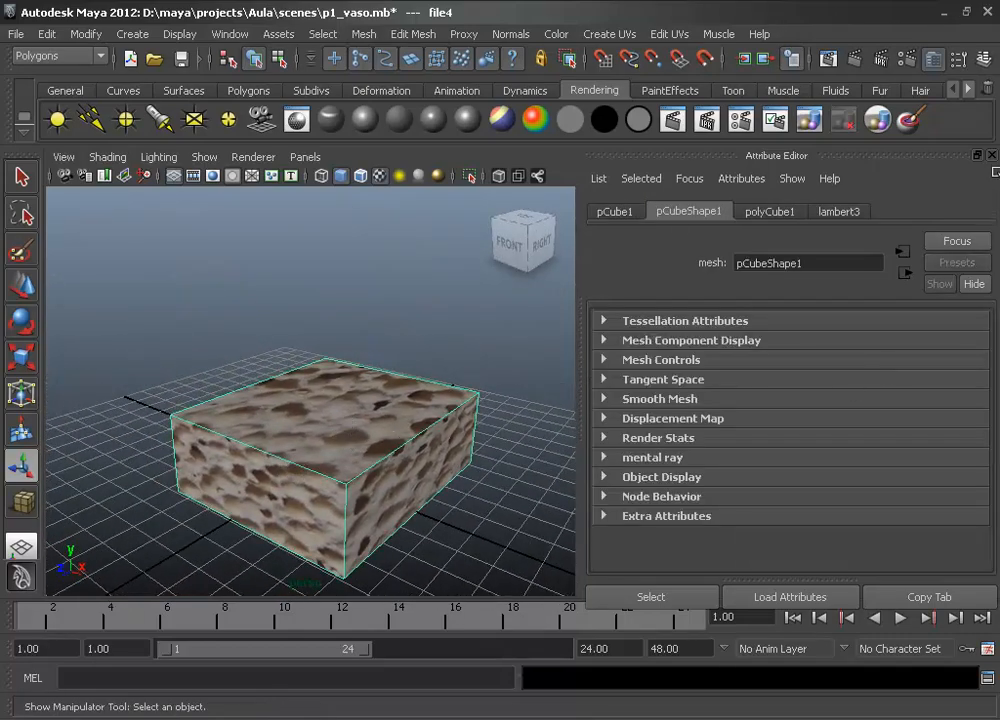
{"action": "left_click", "coordinate": [991, 155]}
{"action": "right_click_drag", "start_coordinate": [615, 592], "coordinate": [498, 330], "text": "alt"}
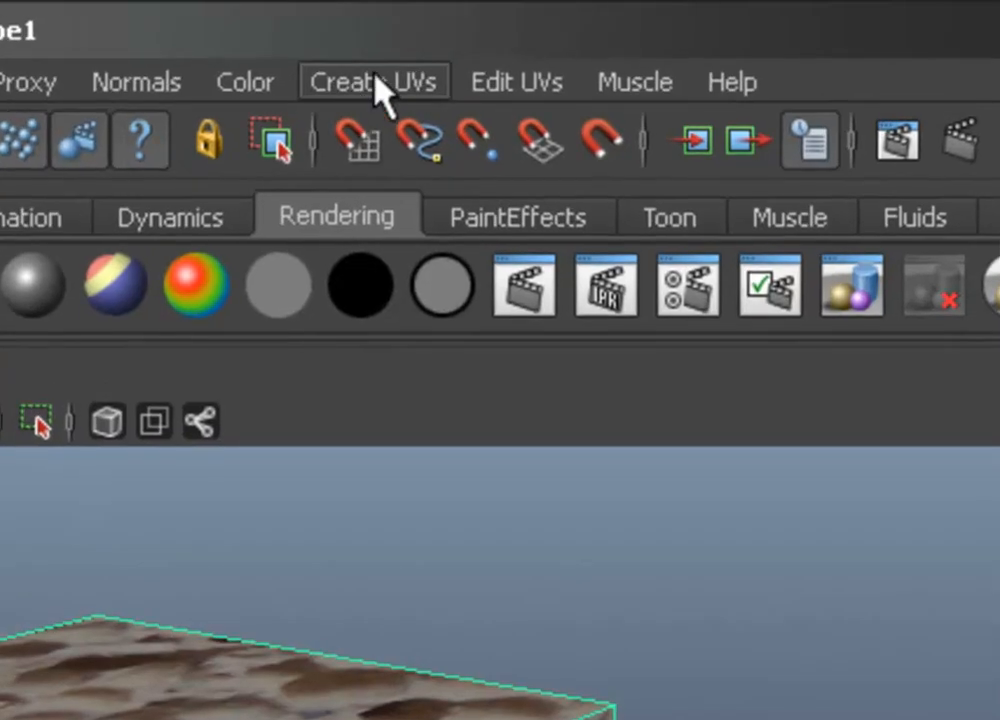
{"action": "left_click", "coordinate": [430, 72]}
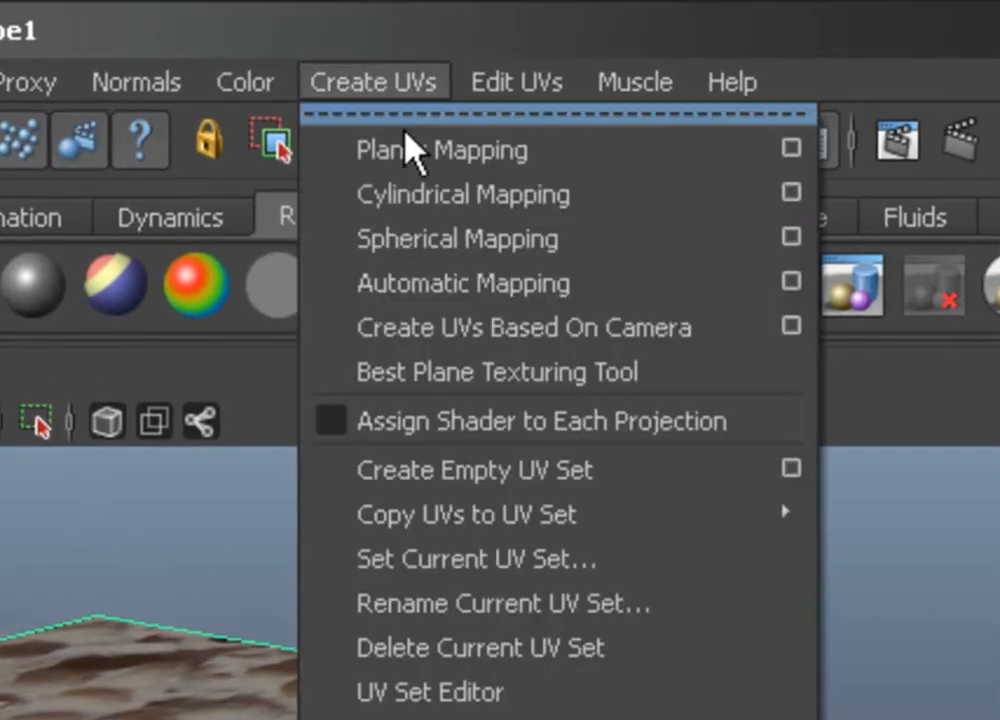
{"action": "left_click", "coordinate": [791, 282]}
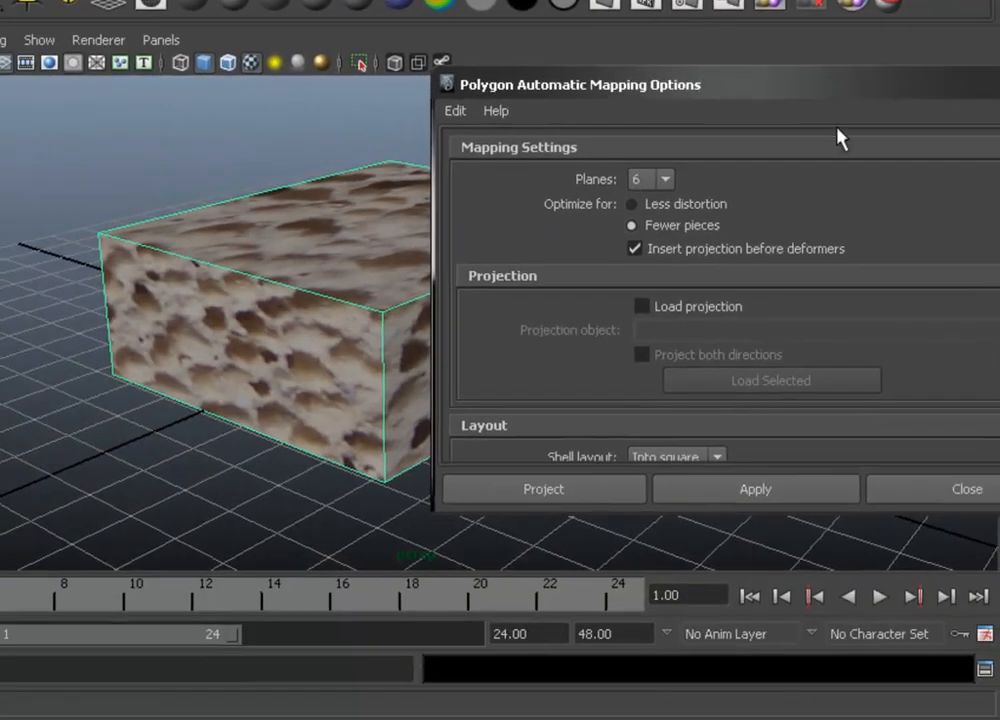
{"action": "left_click_drag", "start_coordinate": [812, 92], "coordinate": [710, 94]}
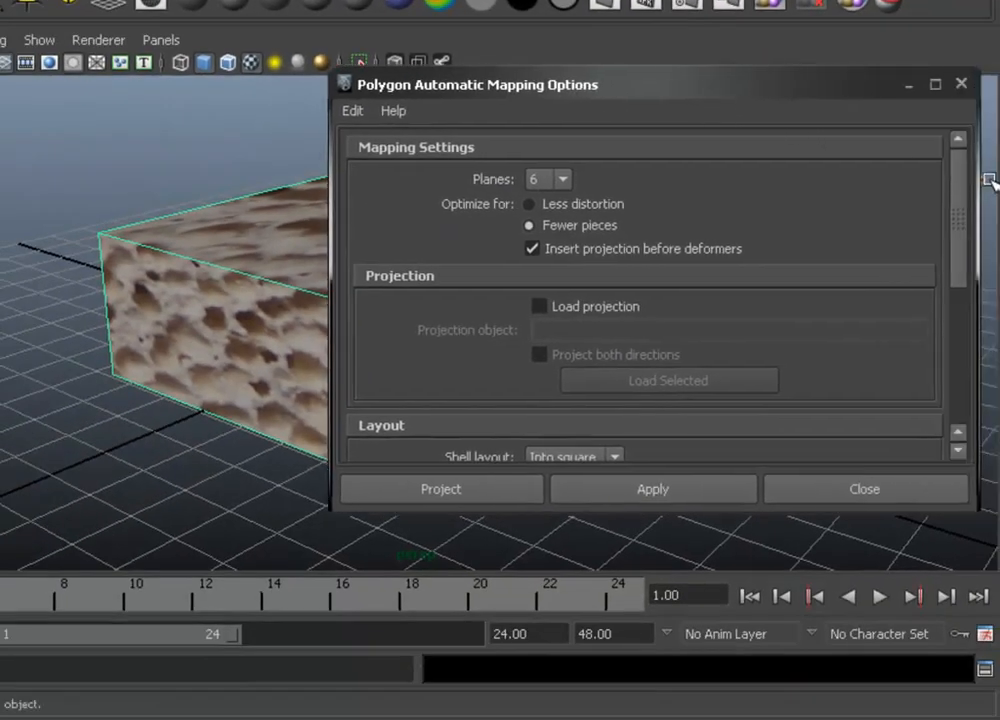
{"action": "left_click_drag", "start_coordinate": [964, 194], "coordinate": [957, 309]}
{"action": "left_click", "coordinate": [565, 190]}
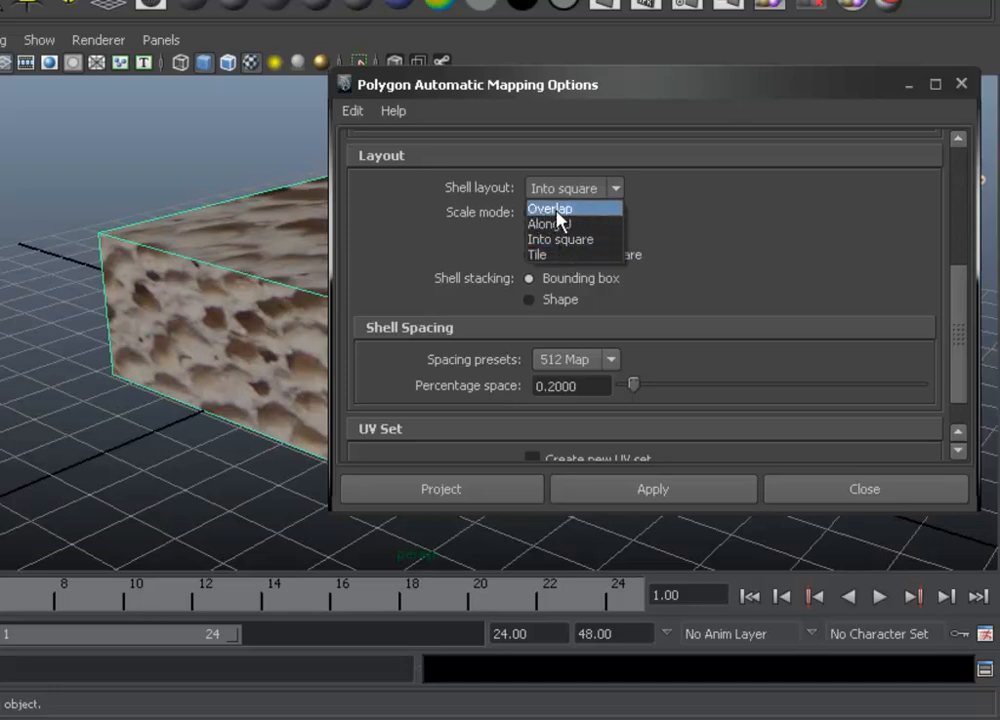
{"action": "left_click", "coordinate": [560, 210]}
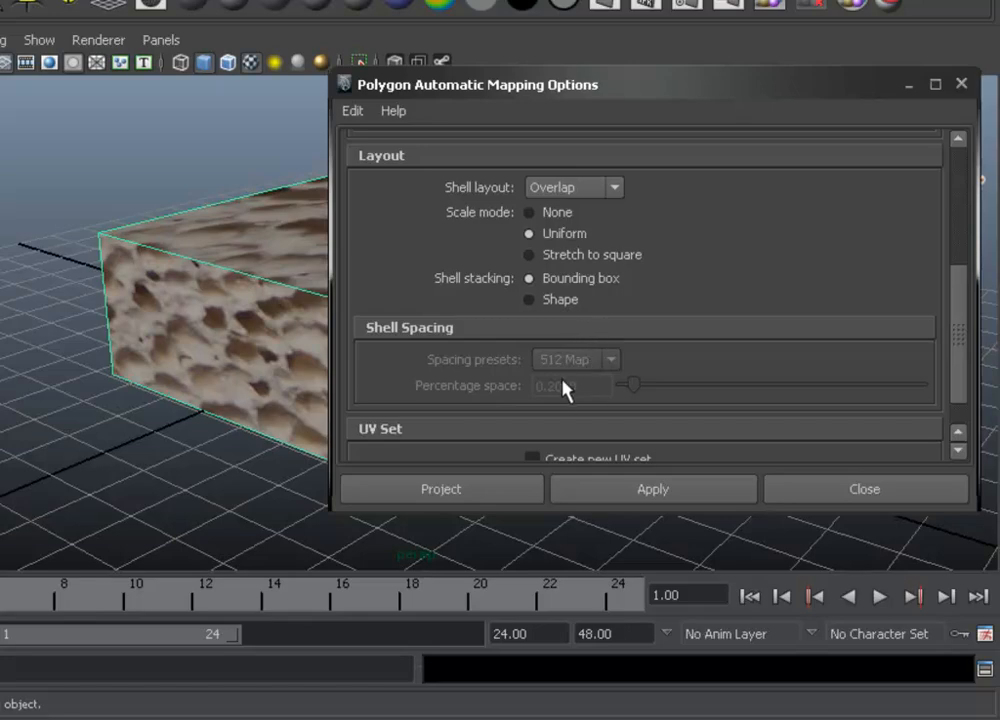
{"action": "left_click", "coordinate": [640, 490]}
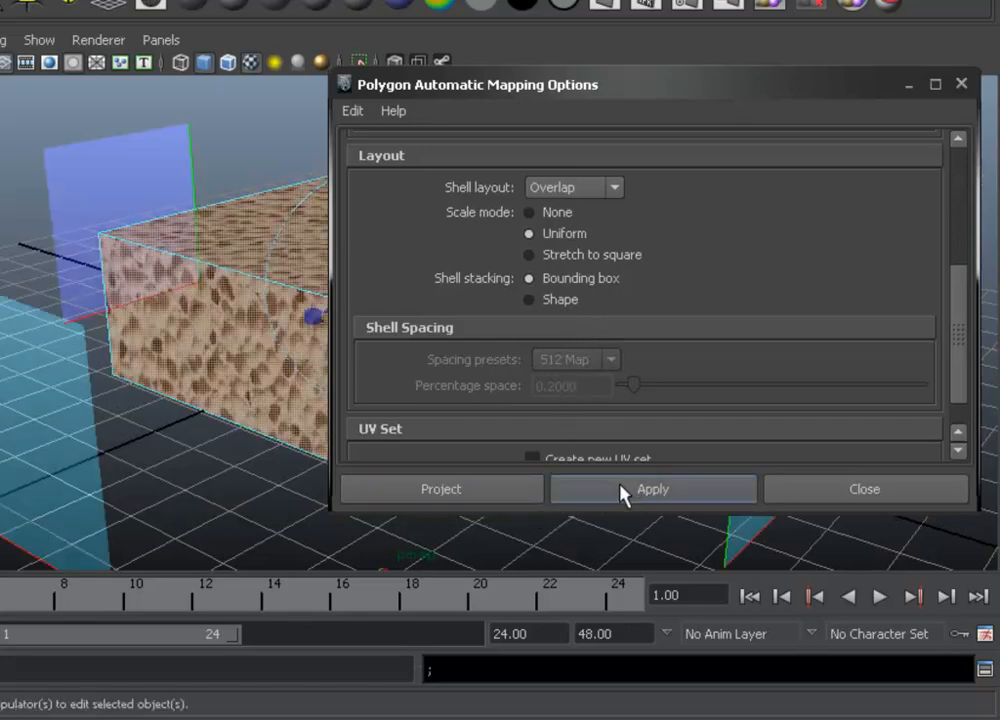
{"action": "left_click", "coordinate": [863, 490]}
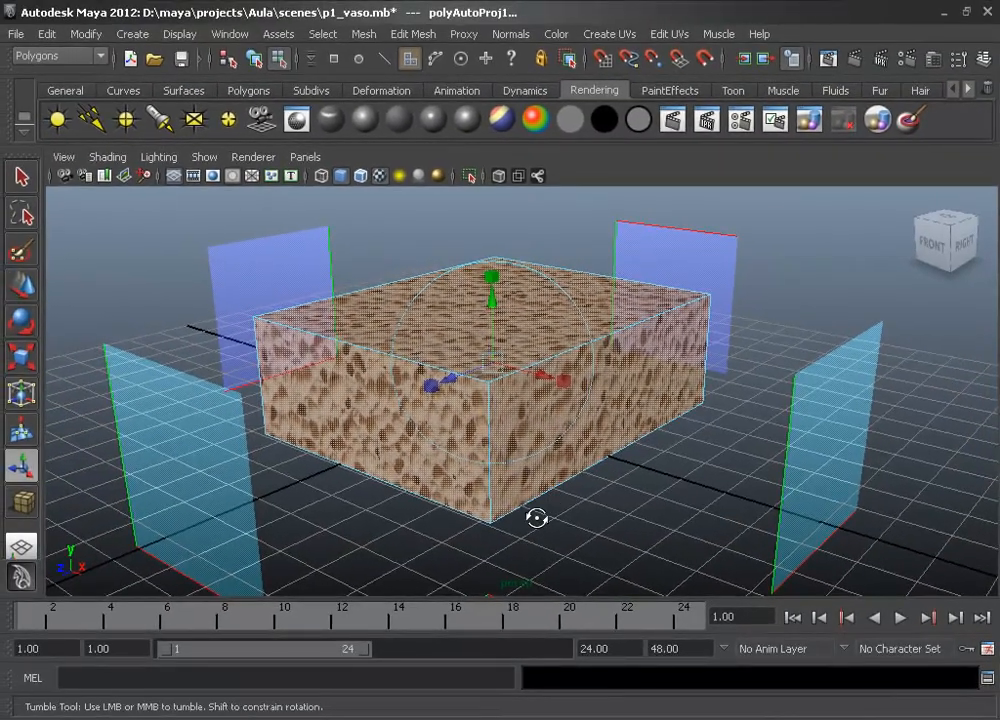
Inspect the rock texture on the box's faces, return to object mode and delete the box
{"action": "left_click_drag", "start_coordinate": [536, 518], "coordinate": [402, 370], "text": "alt"}
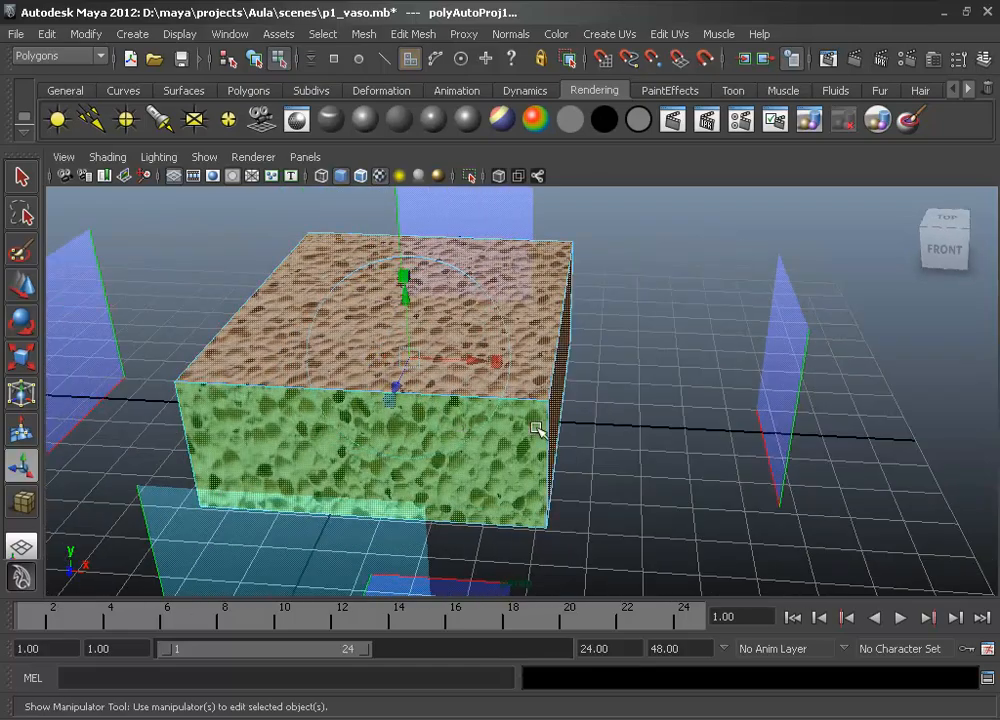
{"action": "left_click_drag", "start_coordinate": [415, 420], "coordinate": [376, 391], "text": "alt"}
{"action": "right_click_drag", "start_coordinate": [376, 391], "coordinate": [411, 373]}
{"action": "mouse_move", "coordinate": [496, 387]}
{"action": "left_mouse_down", "text": "alt"}
{"action": "mouse_move", "coordinate": [489, 362]}
{"action": "mouse_move", "coordinate": [583, 415]}
{"action": "mouse_move", "coordinate": [725, 404]}
{"action": "mouse_move", "coordinate": [459, 430]}
{"action": "mouse_move", "coordinate": [509, 420]}
{"action": "mouse_move", "coordinate": [520, 431]}
{"action": "mouse_move", "coordinate": [549, 391]}
{"action": "mouse_move", "coordinate": [566, 390]}
{"action": "mouse_move", "coordinate": [420, 397]}
{"action": "mouse_move", "coordinate": [480, 392]}
{"action": "left_mouse_up", "text": "alt"}
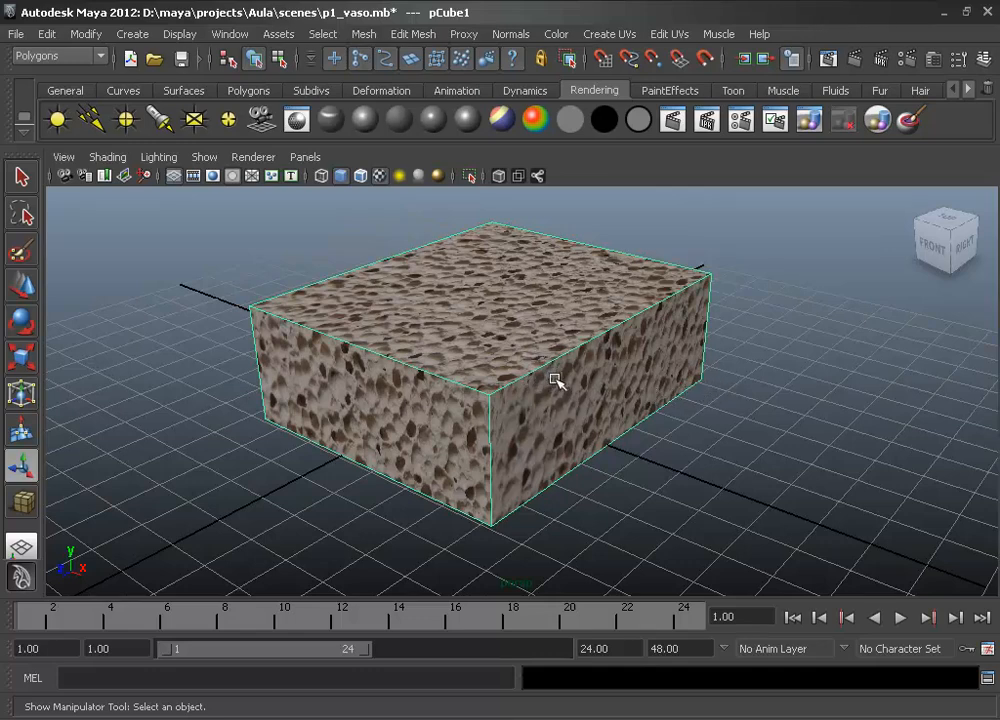
{"action": "key", "text": "Delete"}
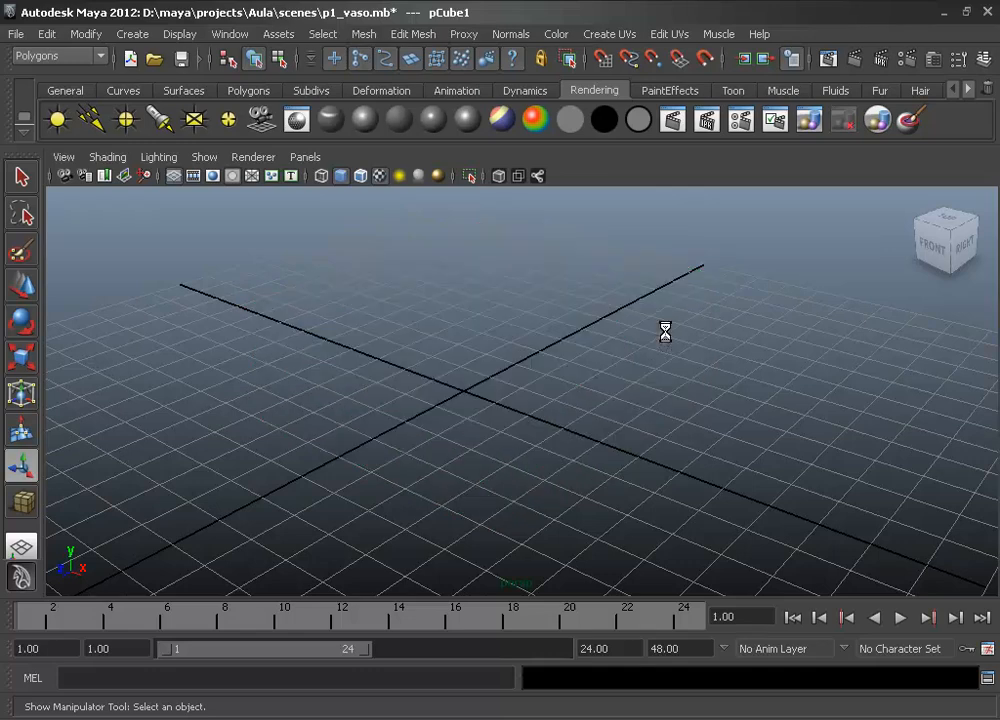
{"action": "left_click_drag", "start_coordinate": [630, 368], "coordinate": [596, 382], "text": "alt"}
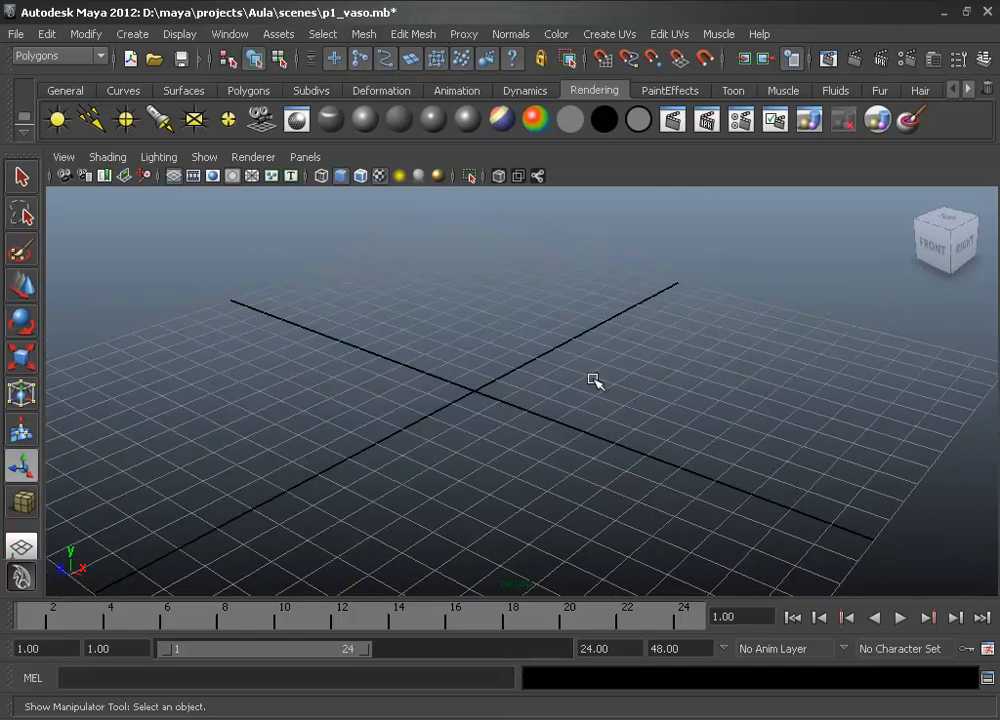
Create a polygon plane lying on the grid, covering about half of it around the origin
{"action": "left_click_drag", "start_coordinate": [473, 375], "coordinate": [487, 375], "text": "alt"}
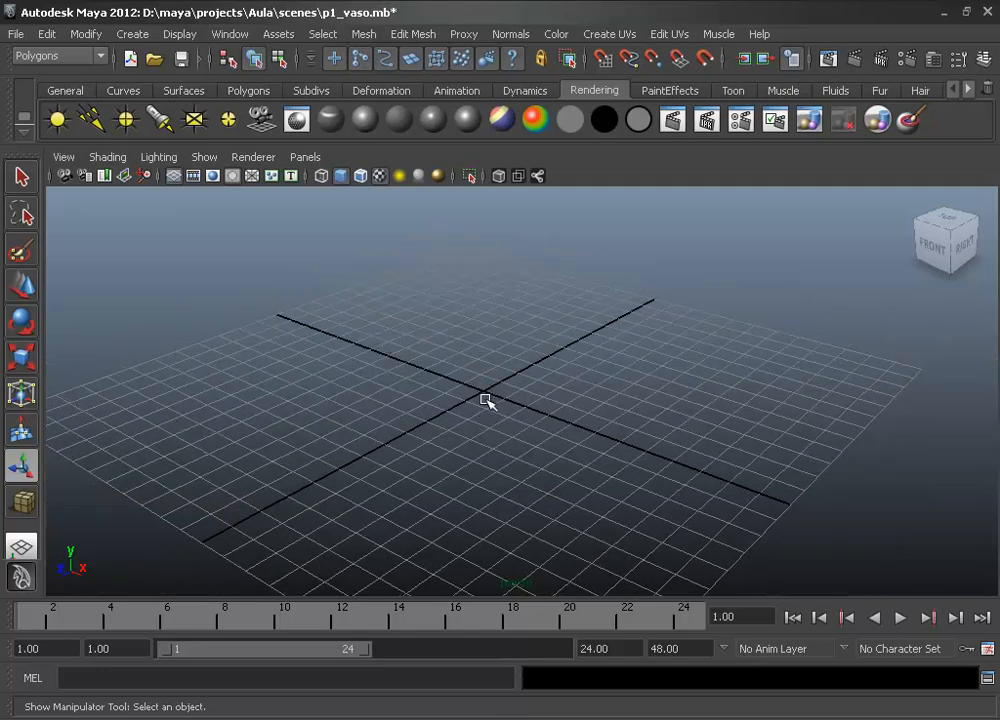
{"action": "left_click_drag", "start_coordinate": [508, 418], "coordinate": [506, 408], "text": "alt"}
{"action": "mouse_move", "coordinate": [508, 408]}
{"action": "right_mouse_down", "text": "alt"}
{"action": "mouse_move", "coordinate": [502, 372]}
{"action": "mouse_move", "coordinate": [513, 415]}
{"action": "right_mouse_up", "text": "alt"}
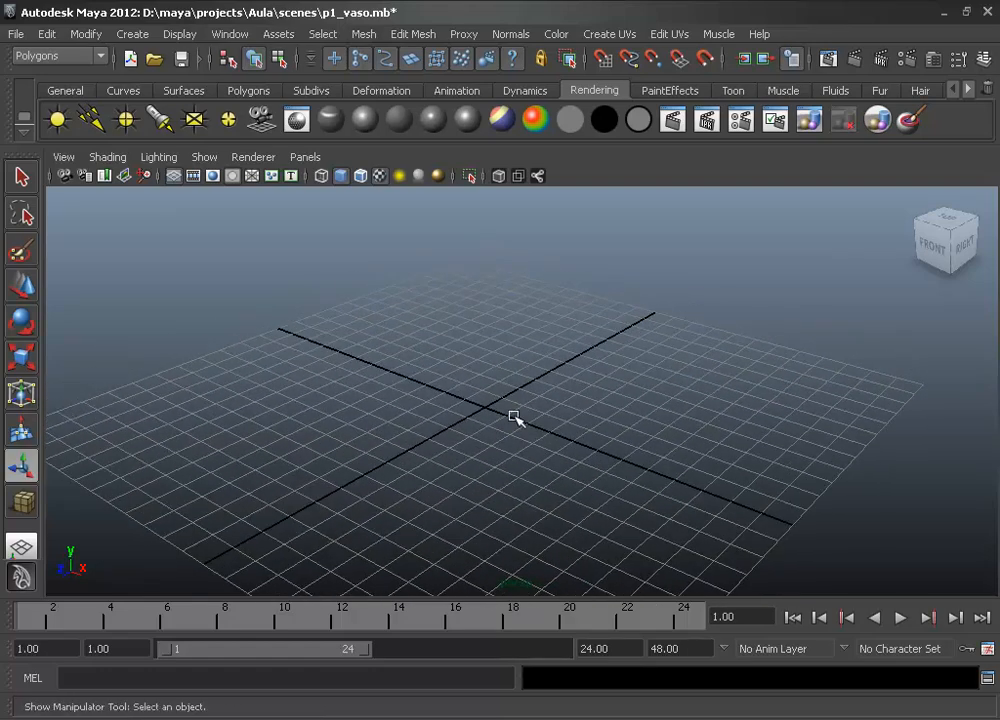
{"action": "middle_click_drag", "start_coordinate": [513, 415], "coordinate": [572, 410], "text": "alt"}
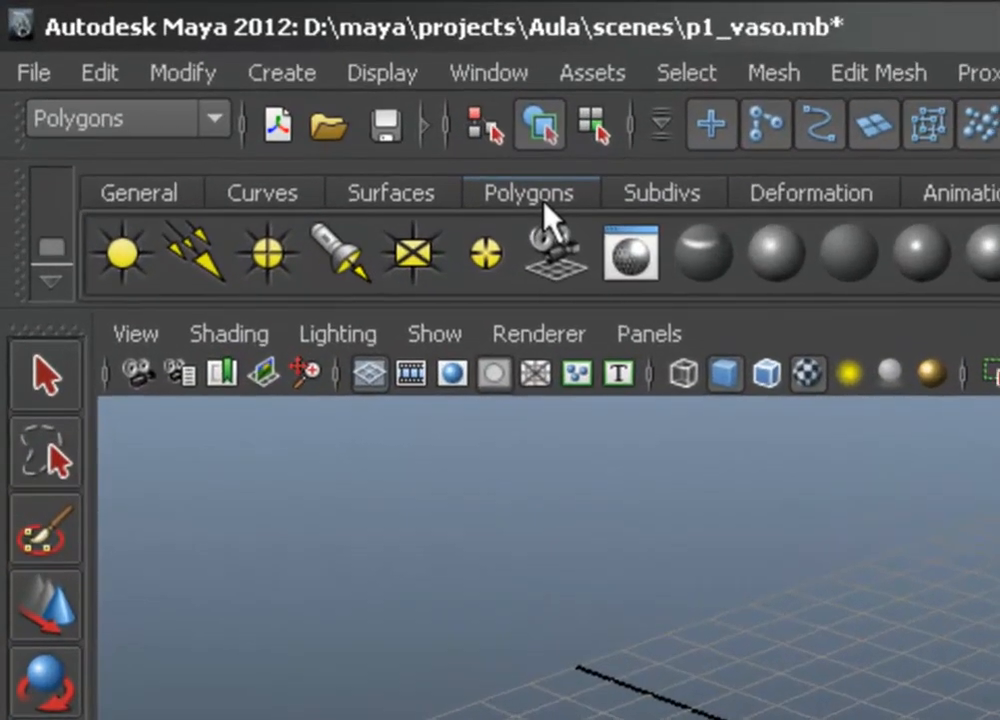
{"action": "left_click", "coordinate": [544, 196]}
{"action": "left_click", "coordinate": [404, 260]}
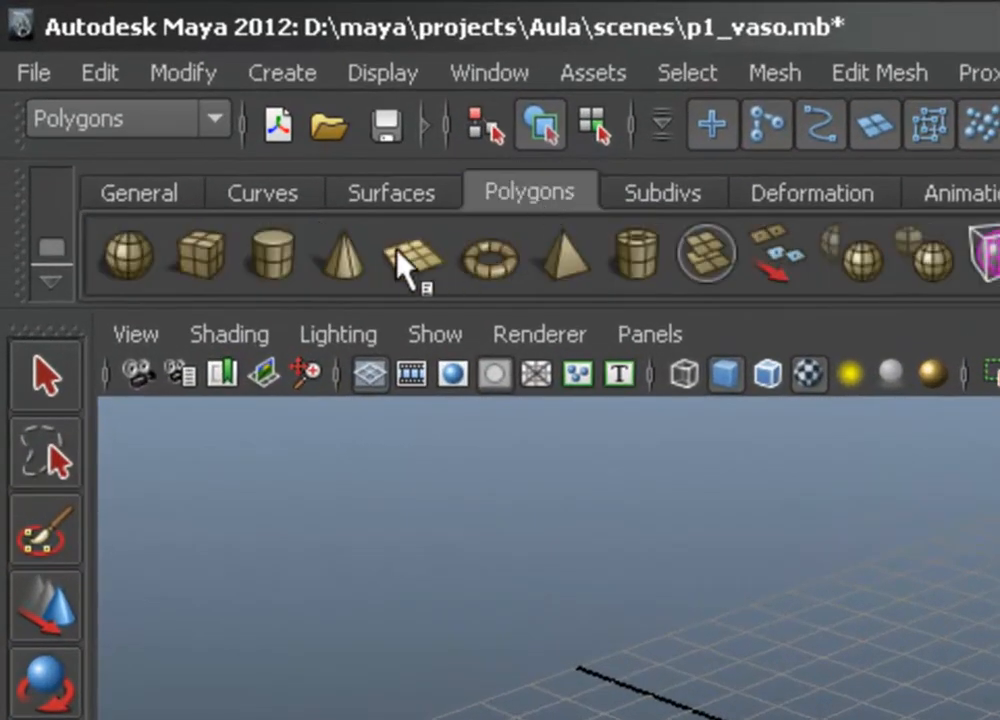
{"action": "left_click_drag", "start_coordinate": [400, 719], "coordinate": [645, 719]}
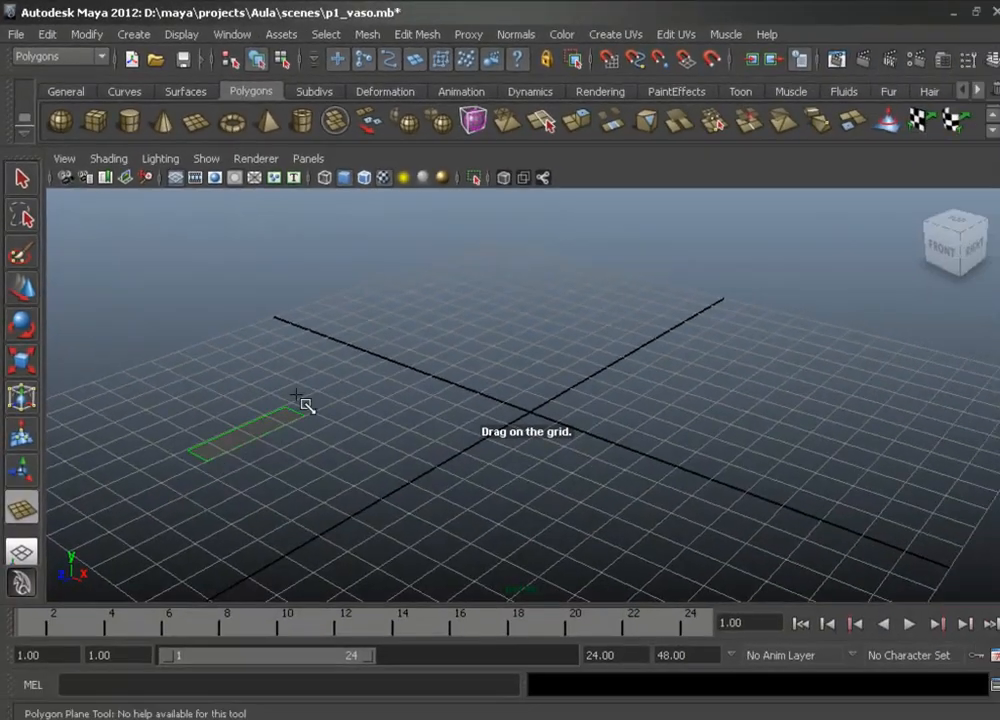
{"action": "left_click_drag", "start_coordinate": [306, 405], "coordinate": [908, 394]}
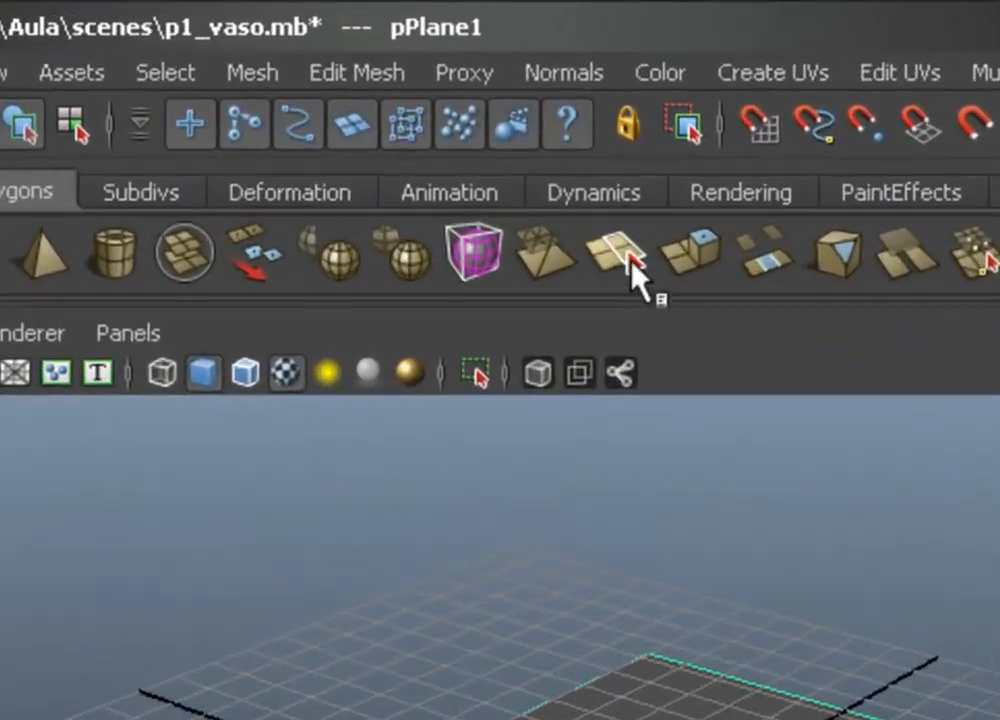
Assign a new Lambert material to the plane and map a File texture to its Color
{"action": "left_click", "coordinate": [711, 192]}
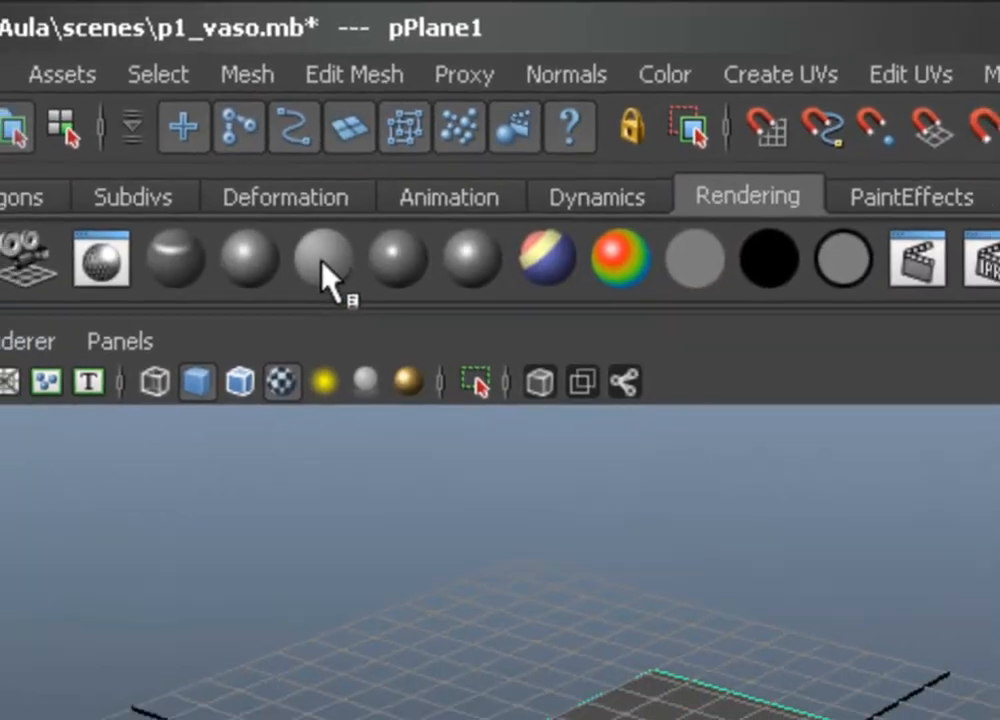
{"action": "left_click", "coordinate": [322, 263]}
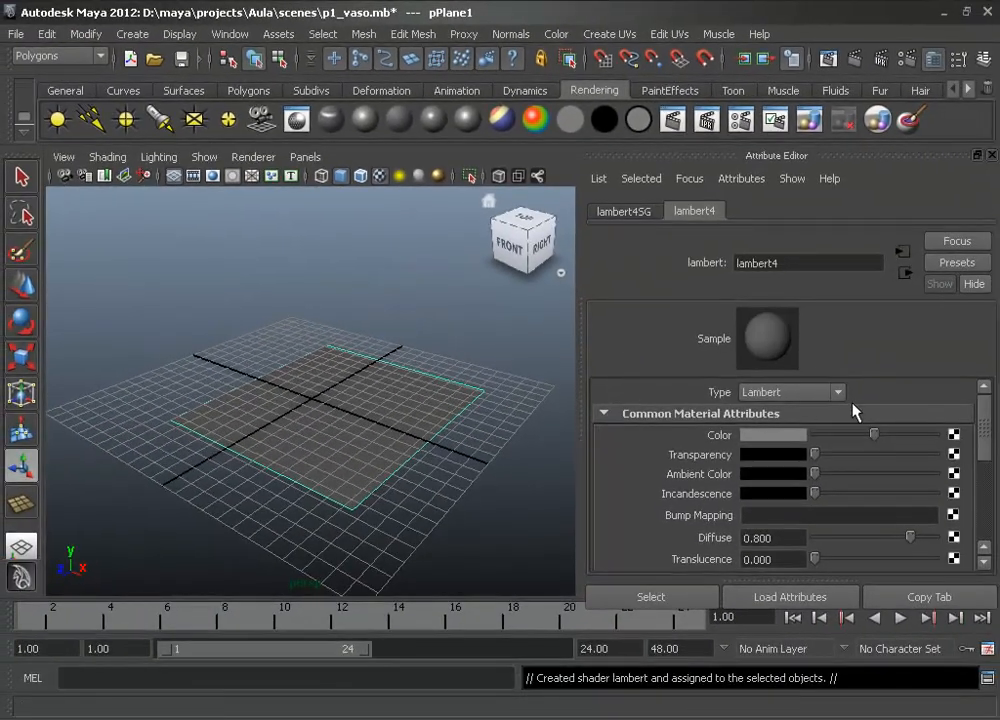
{"action": "left_click", "coordinate": [953, 436]}
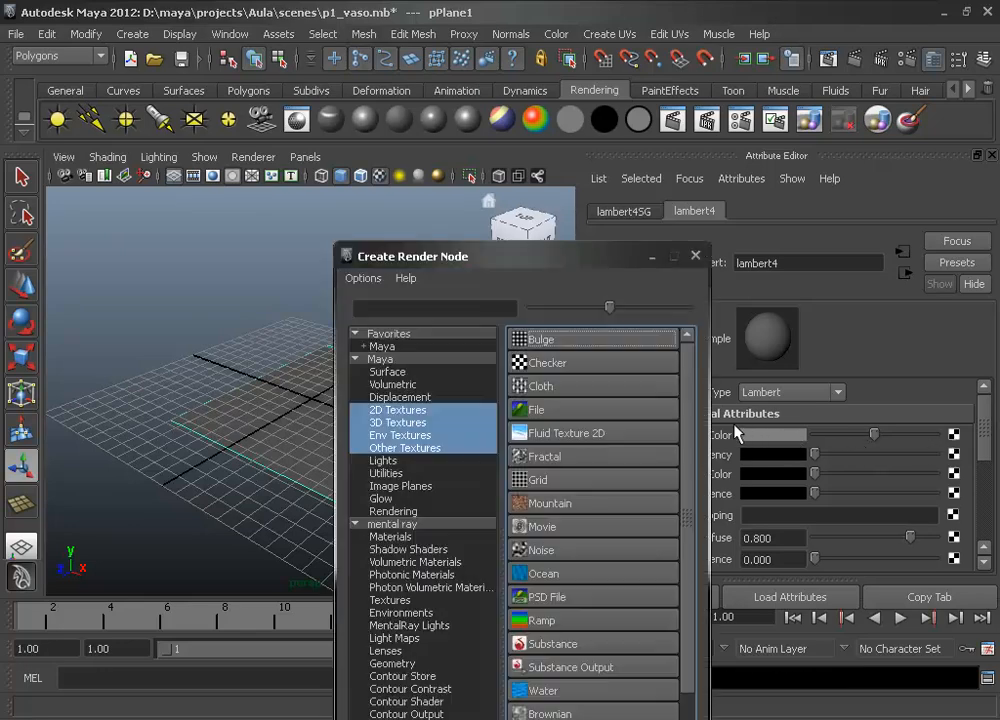
{"action": "left_click", "coordinate": [536, 374]}
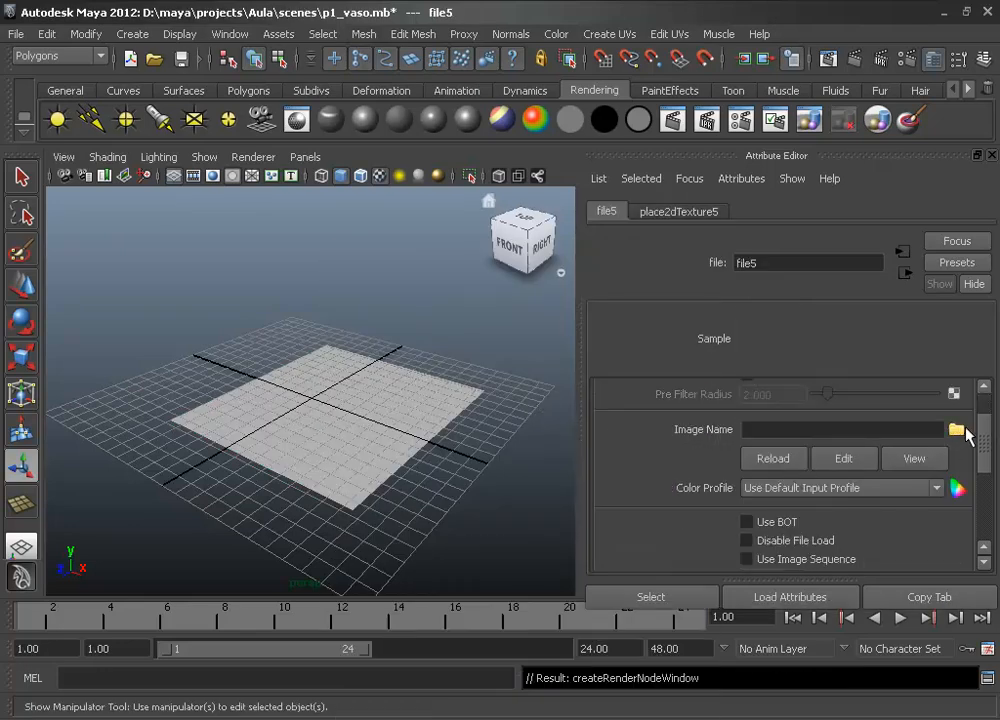
Load abajur1.jpg from the sourceimages folder as the plane's texture image, select the plane and close the Attribute Editor
{"action": "left_click", "coordinate": [957, 428]}
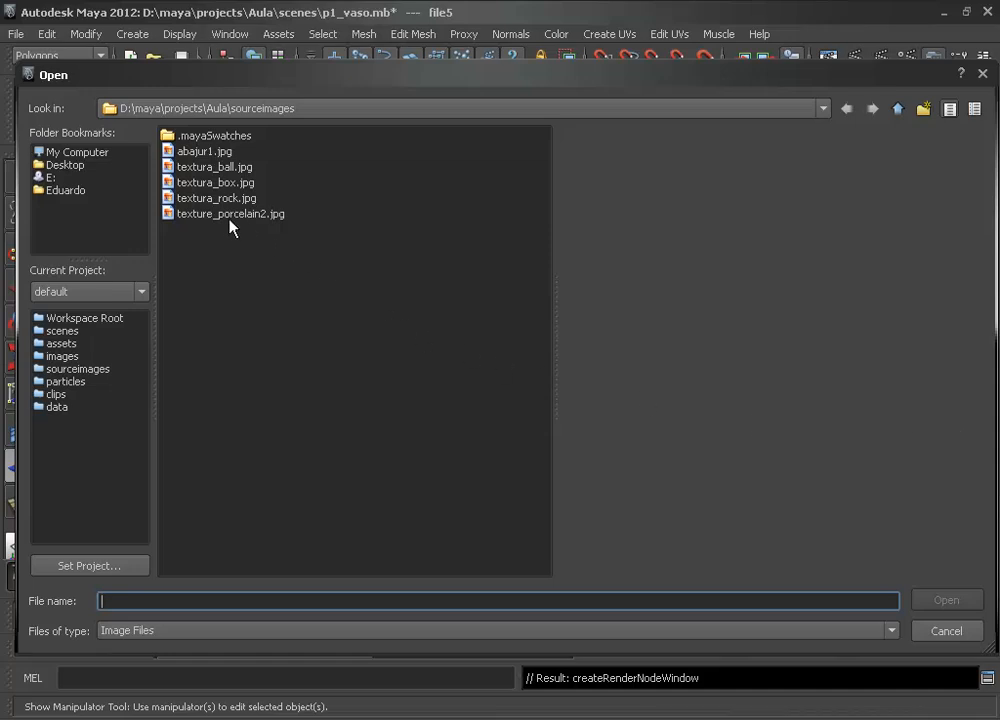
{"action": "left_click", "coordinate": [219, 153]}
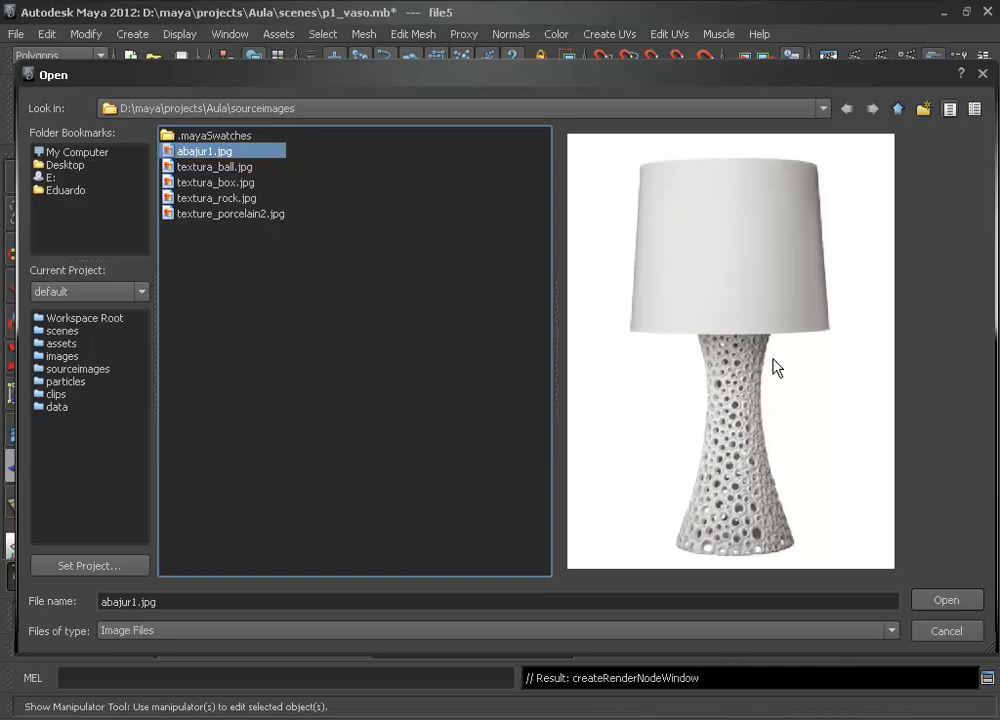
{"action": "left_click", "coordinate": [947, 604]}
{"action": "left_click", "coordinate": [362, 430]}
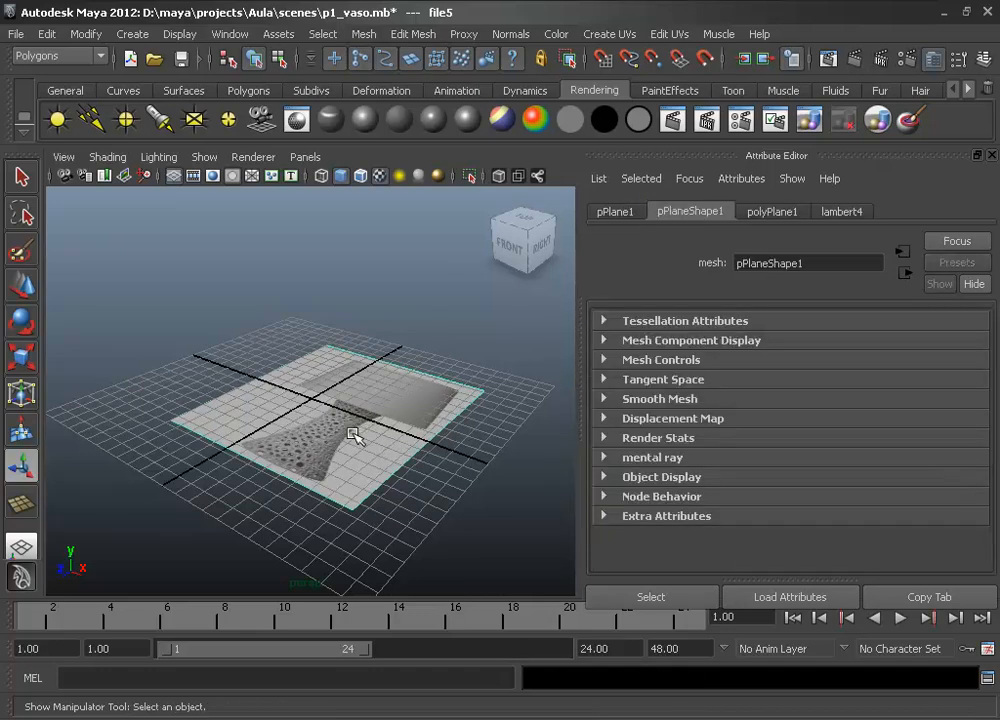
{"action": "left_click", "coordinate": [991, 156]}
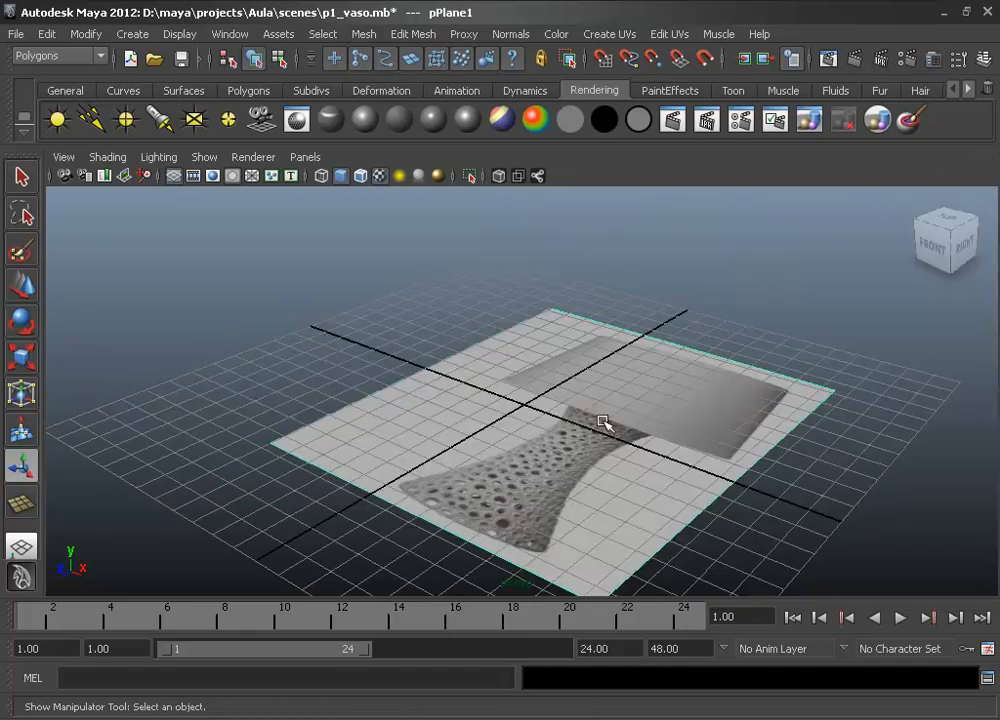
Show the Channel Box with the selected plane's transform values
{"action": "left_click", "coordinate": [961, 62]}
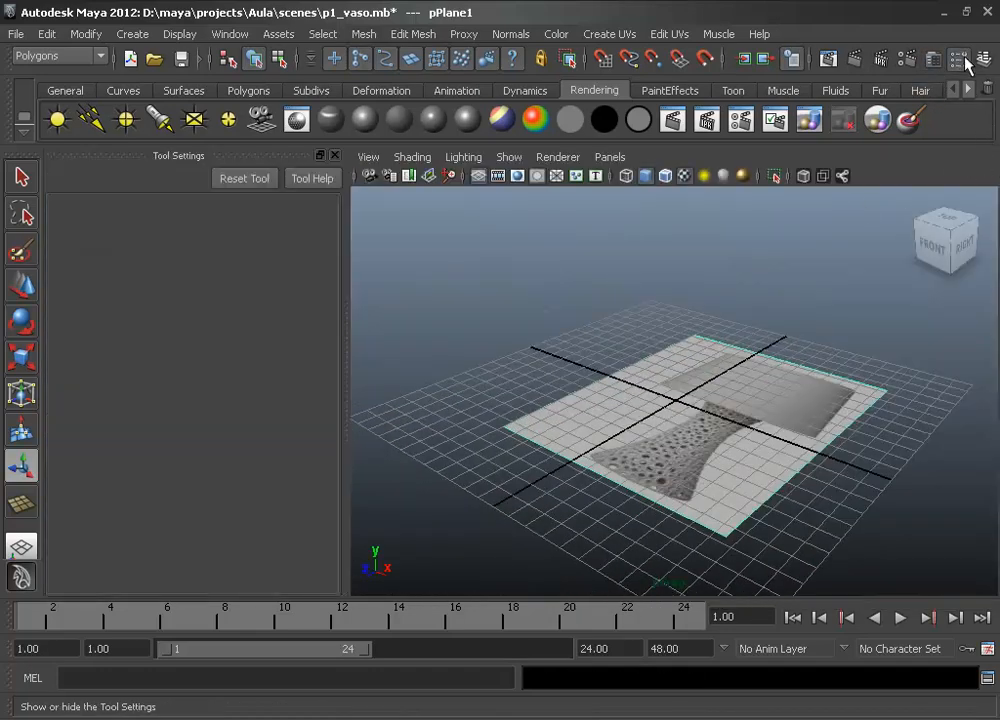
{"action": "left_click", "coordinate": [962, 63]}
{"action": "left_click", "coordinate": [983, 60]}
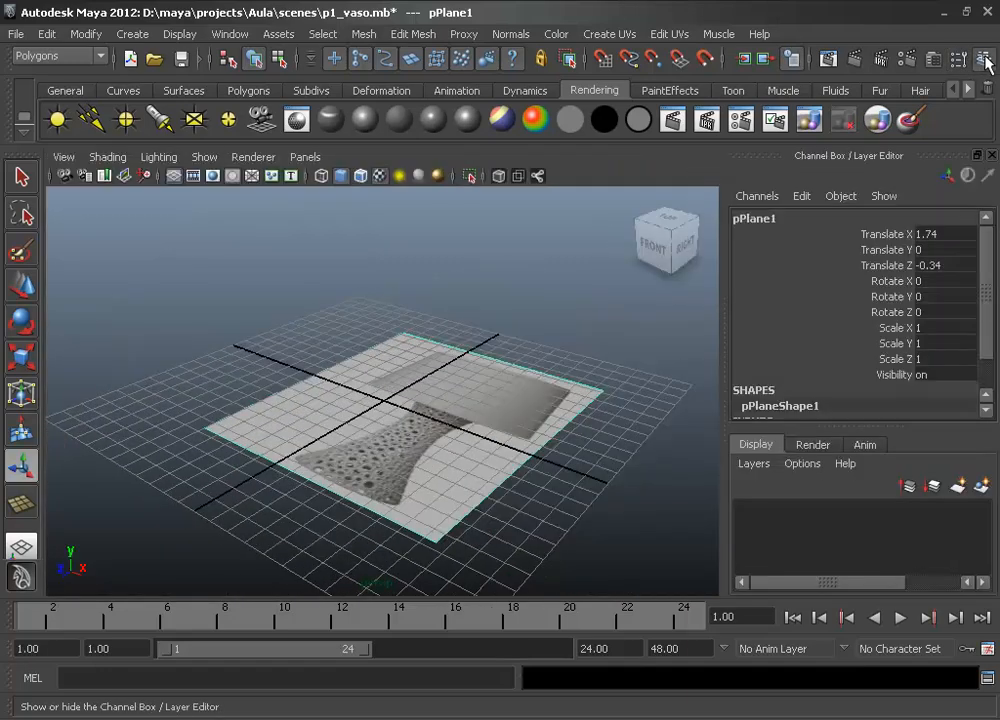
Try a Rotate Y value of 90 on the plane and reset it to 0
{"action": "double_click", "coordinate": [938, 292]}
{"action": "type", "text": "90"}
{"action": "key", "text": "Return"}
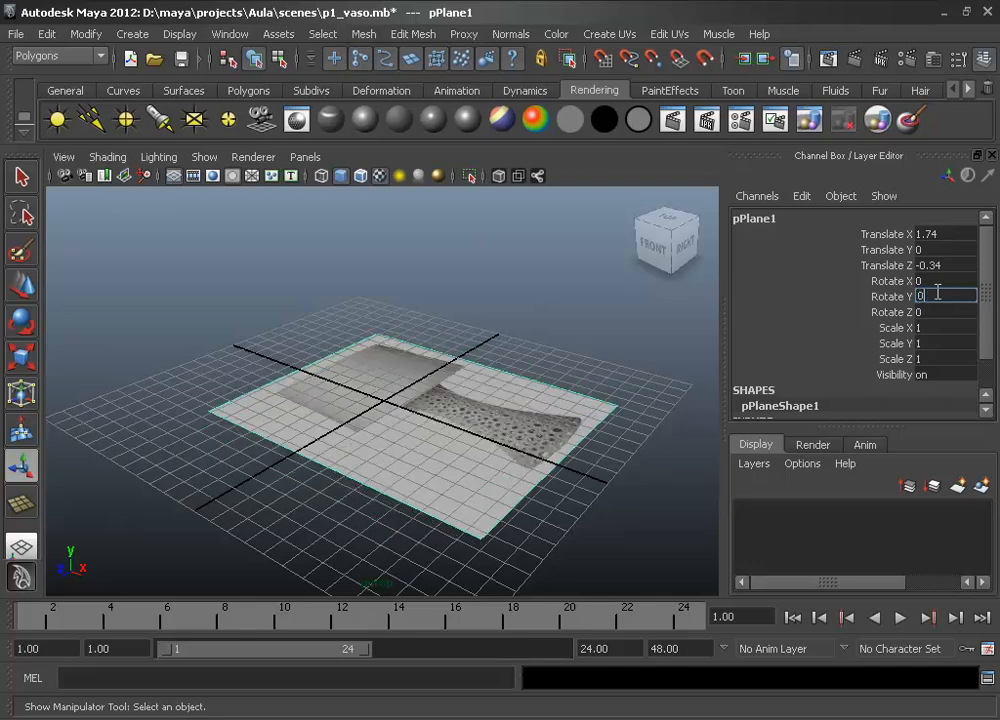
{"action": "type", "text": "0"}
{"action": "key", "text": "Return"}
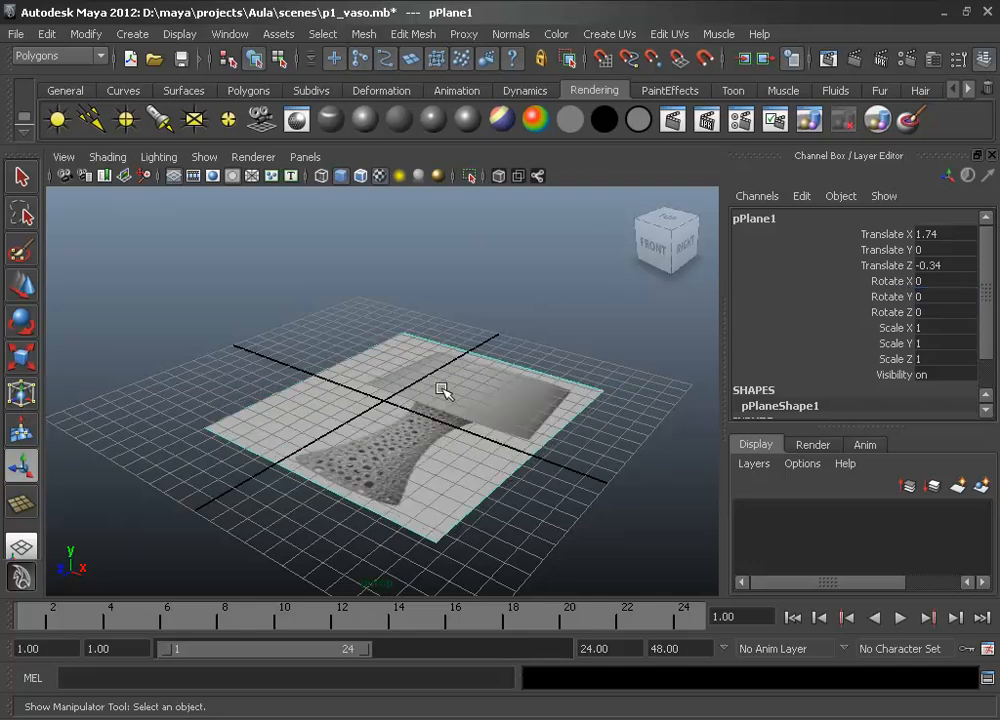
Stand the plane upright by setting its Rotate X to 90 and close the Channel Box
{"action": "key", "text": "r"}
{"action": "key", "text": "t"}
{"action": "key", "text": "r"}
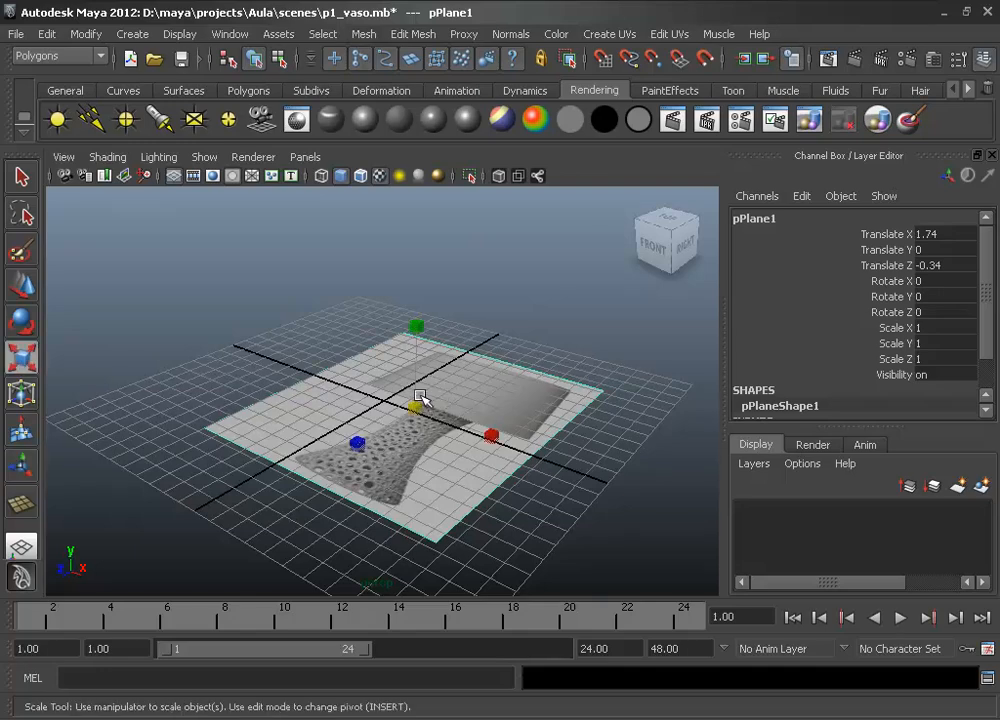
{"action": "key", "text": "e"}
{"action": "left_click_drag", "start_coordinate": [380, 368], "coordinate": [358, 402]}
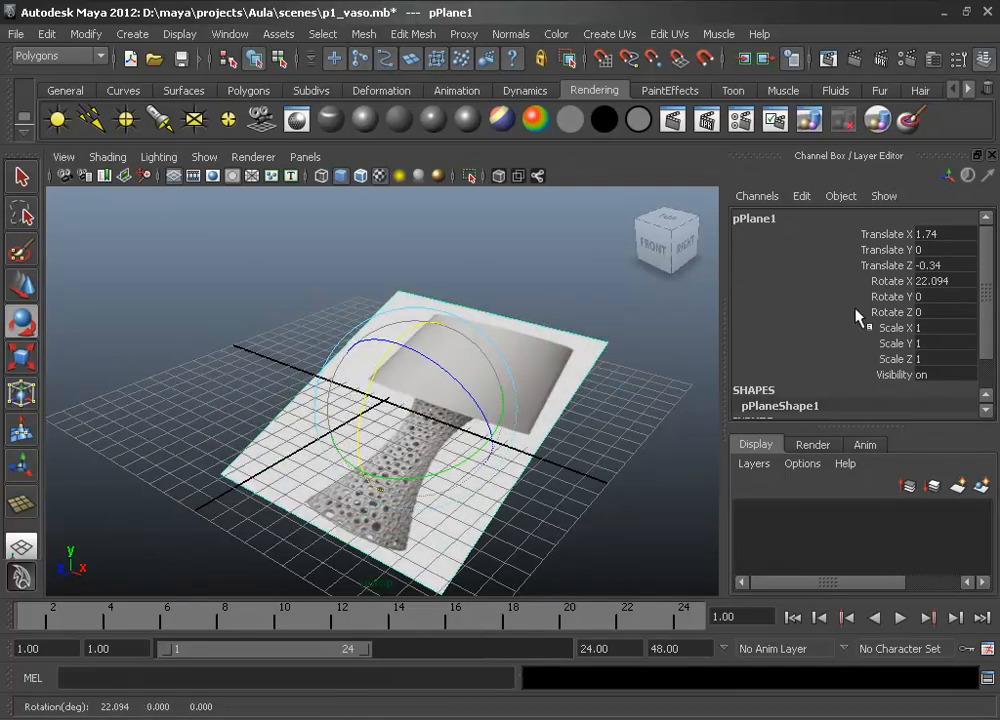
{"action": "double_click", "coordinate": [940, 281]}
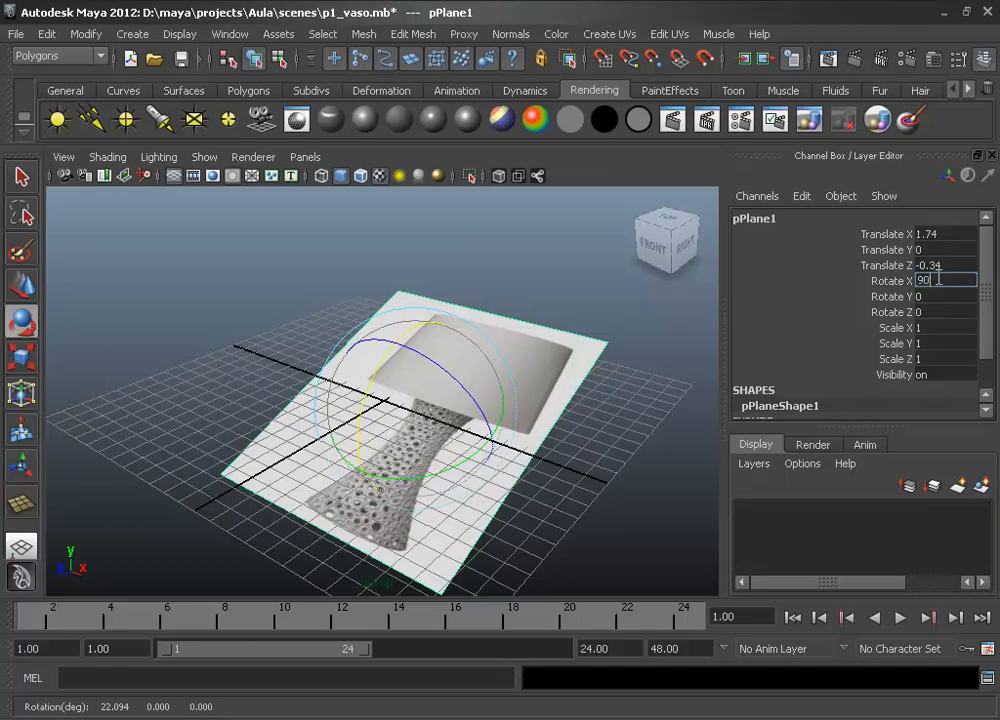
{"action": "key", "text": "Return"}
{"action": "left_click_drag", "start_coordinate": [661, 393], "coordinate": [575, 378], "text": "alt"}
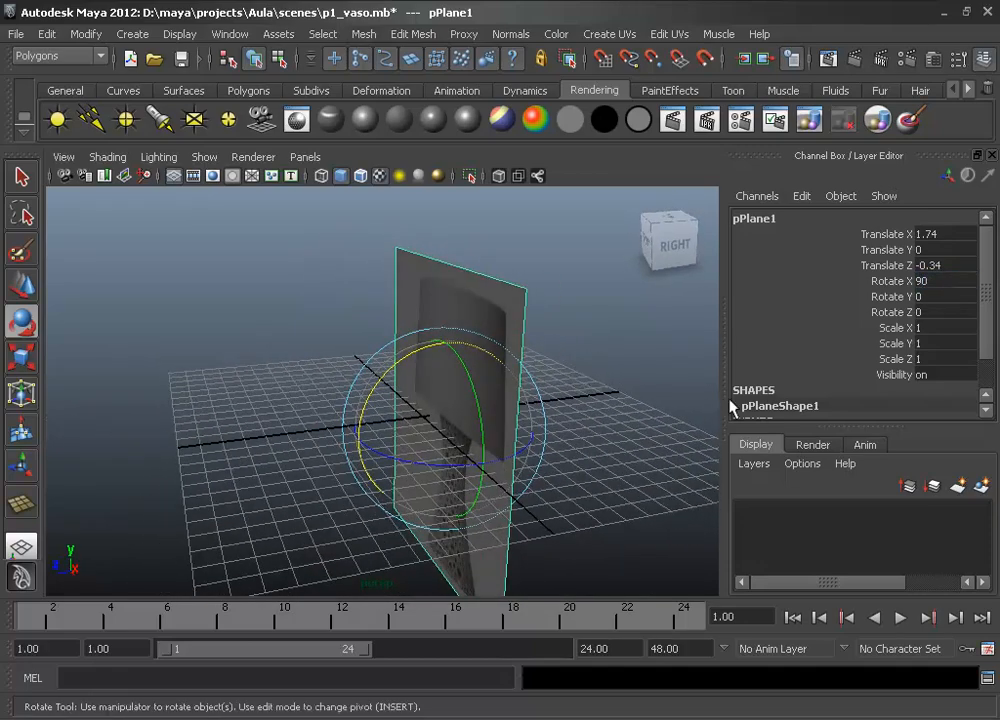
{"action": "left_click", "coordinate": [992, 156]}
Move the upright plane up along Y until its bottom edge rests on the grid
{"action": "left_click_drag", "start_coordinate": [594, 524], "coordinate": [698, 514], "text": "alt"}
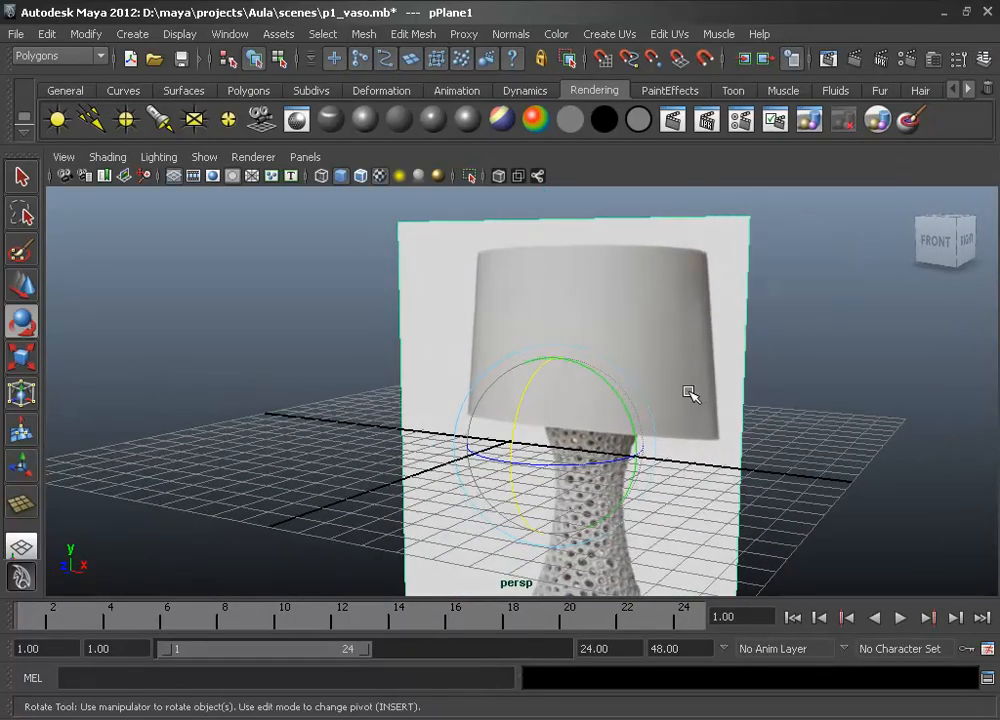
{"action": "key", "text": "w"}
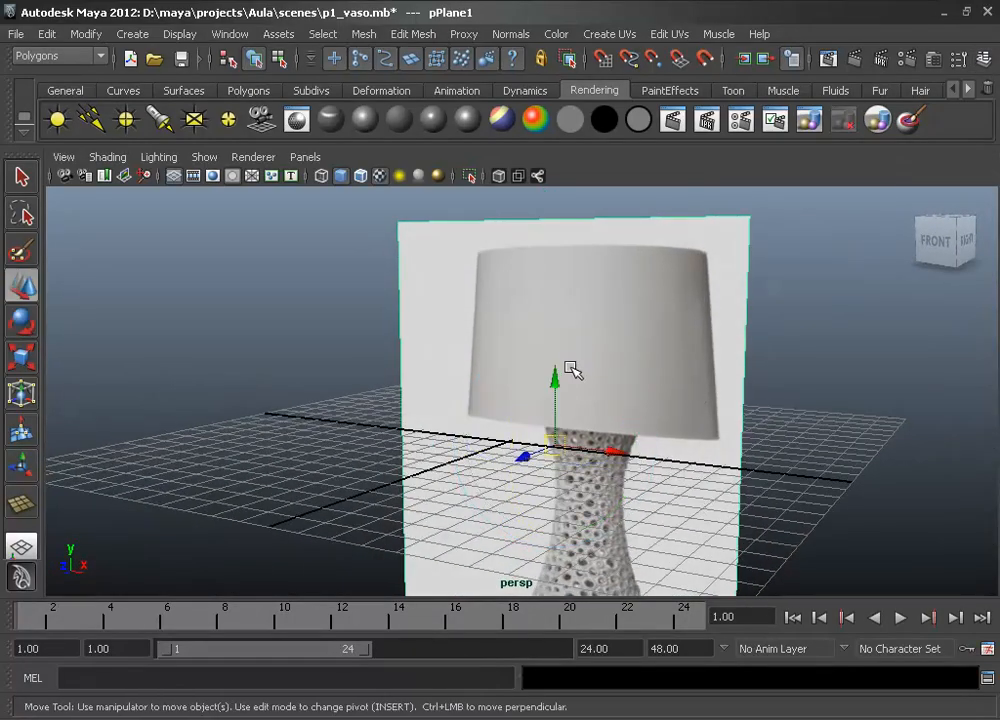
{"action": "left_click_drag", "start_coordinate": [570, 368], "coordinate": [570, 153]}
{"action": "scroll", "coordinate": [609, 340], "scroll_direction": "down", "scroll_amount": 2}
{"action": "middle_click_drag", "start_coordinate": [611, 339], "coordinate": [611, 436], "text": "alt"}
{"action": "left_click_drag", "start_coordinate": [610, 435], "coordinate": [597, 432], "text": "alt"}
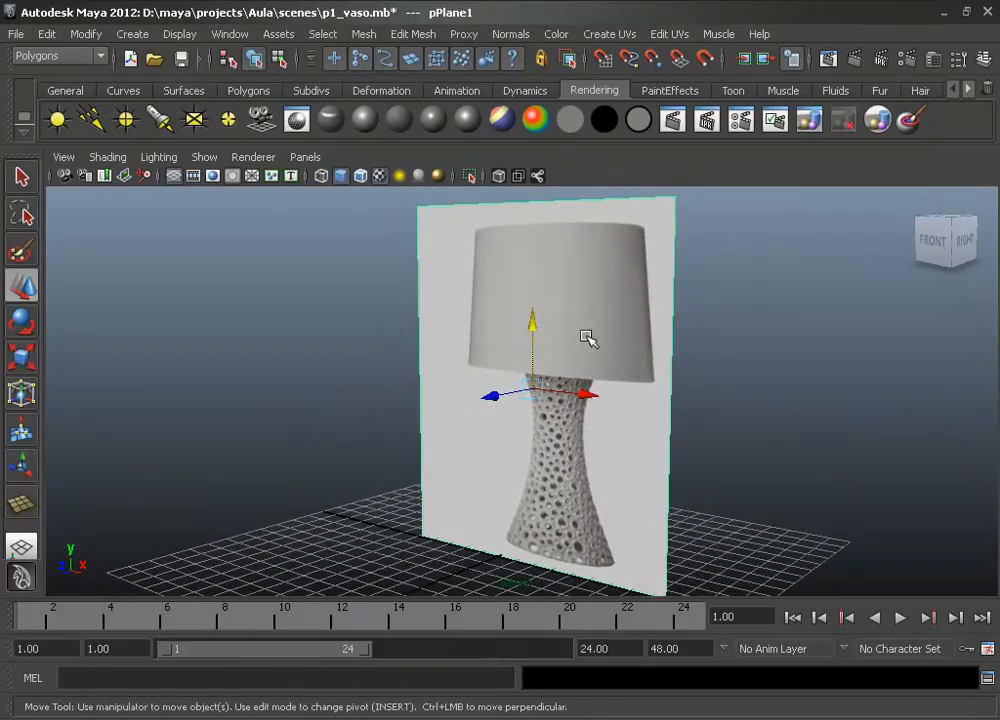
Apply Planar Mapping to the plane from the Z axis, fitted to the bounding box, and return to object mode
{"action": "left_click", "coordinate": [605, 34]}
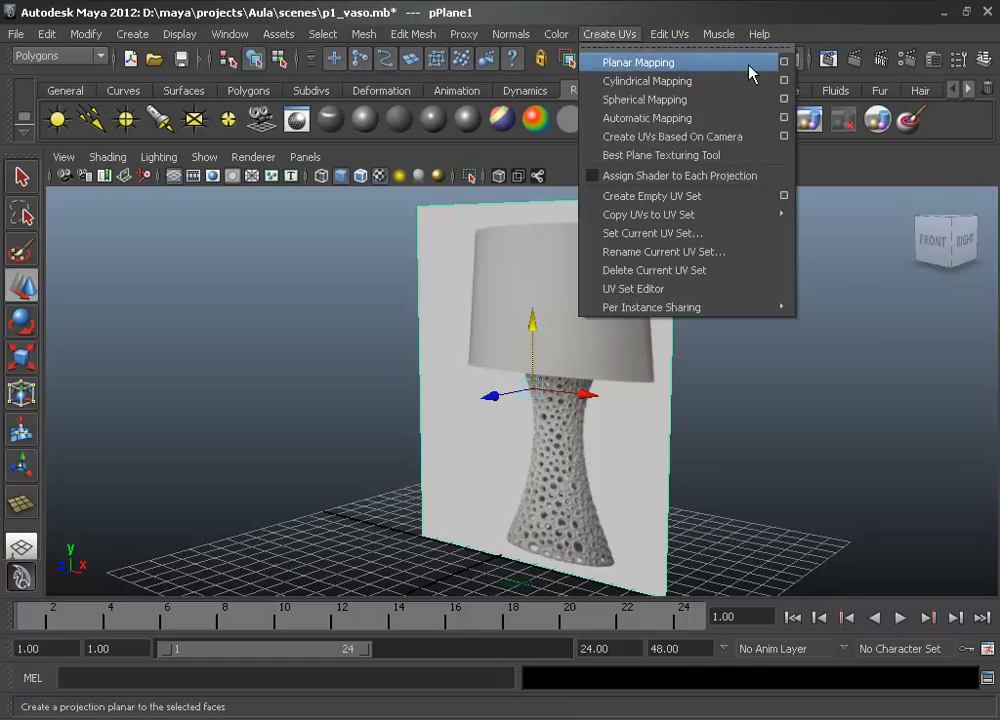
{"action": "left_click", "coordinate": [785, 63]}
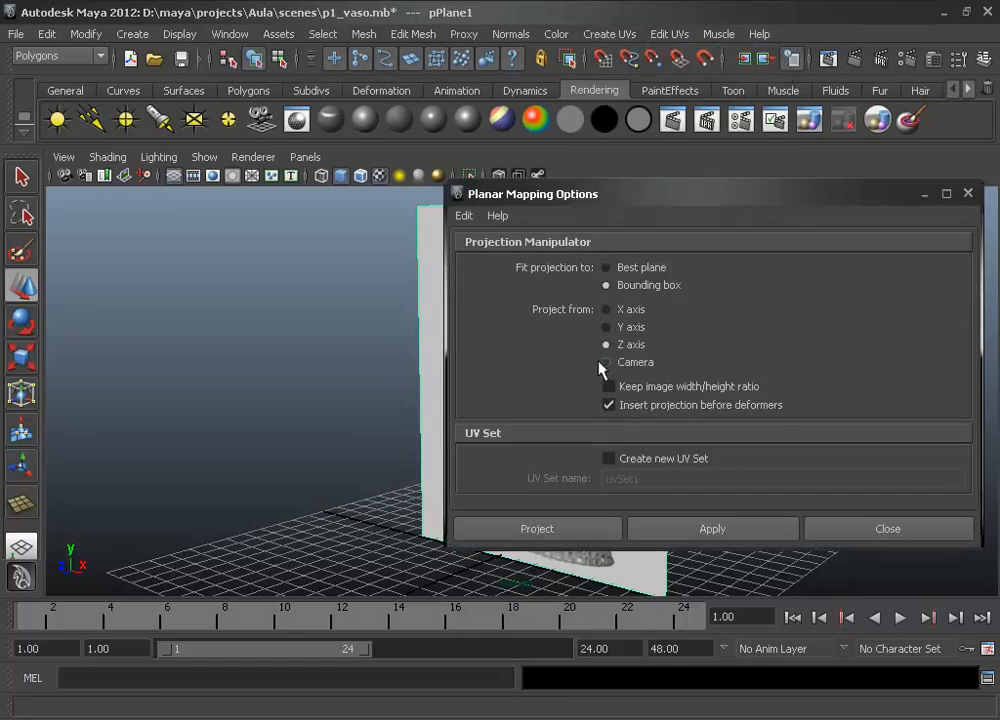
{"action": "left_click", "coordinate": [721, 533]}
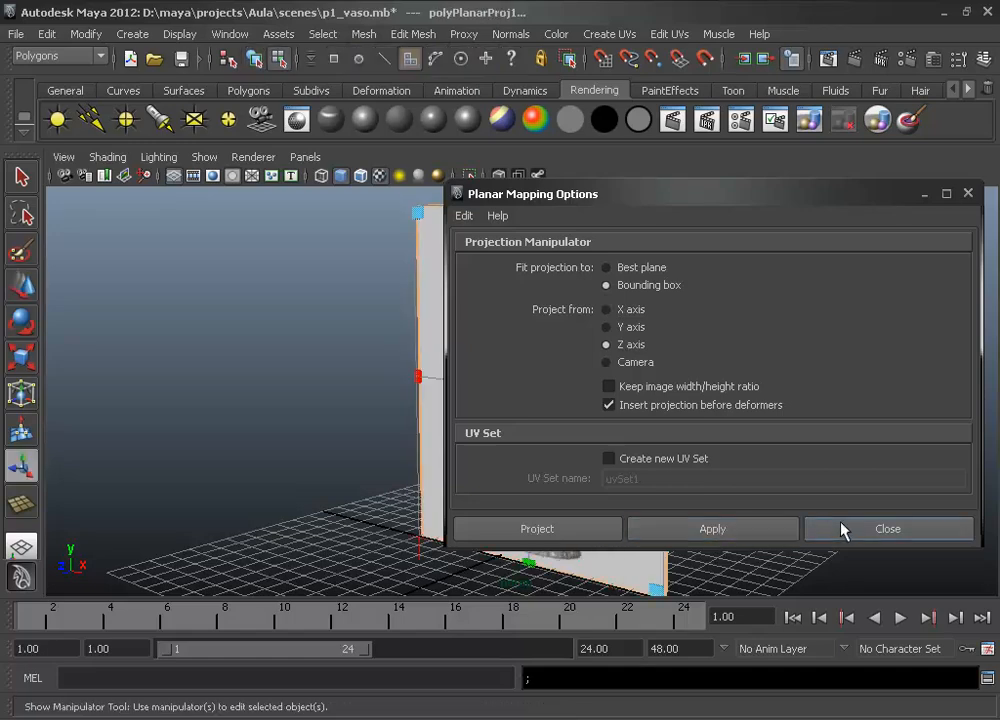
{"action": "left_click", "coordinate": [843, 530]}
{"action": "left_click", "coordinate": [742, 477]}
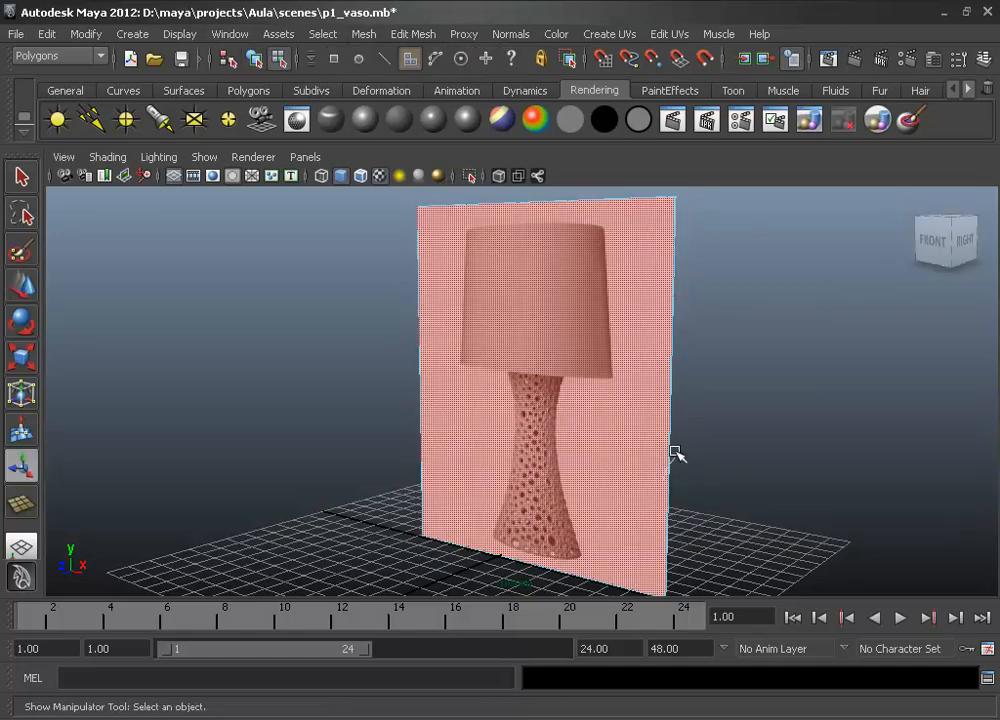
{"action": "right_click_drag", "start_coordinate": [665, 375], "coordinate": [713, 357]}
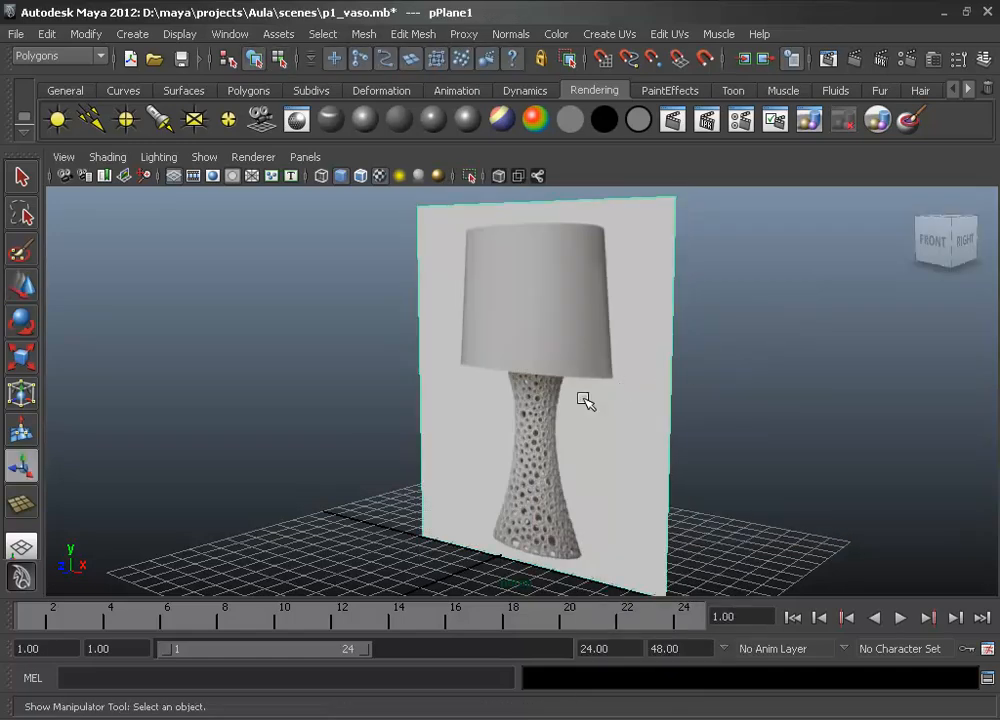
Toggle the front view between wireframe and smooth shading, leave it smooth shaded with textures, and maximize it
{"action": "key", "text": "space"}
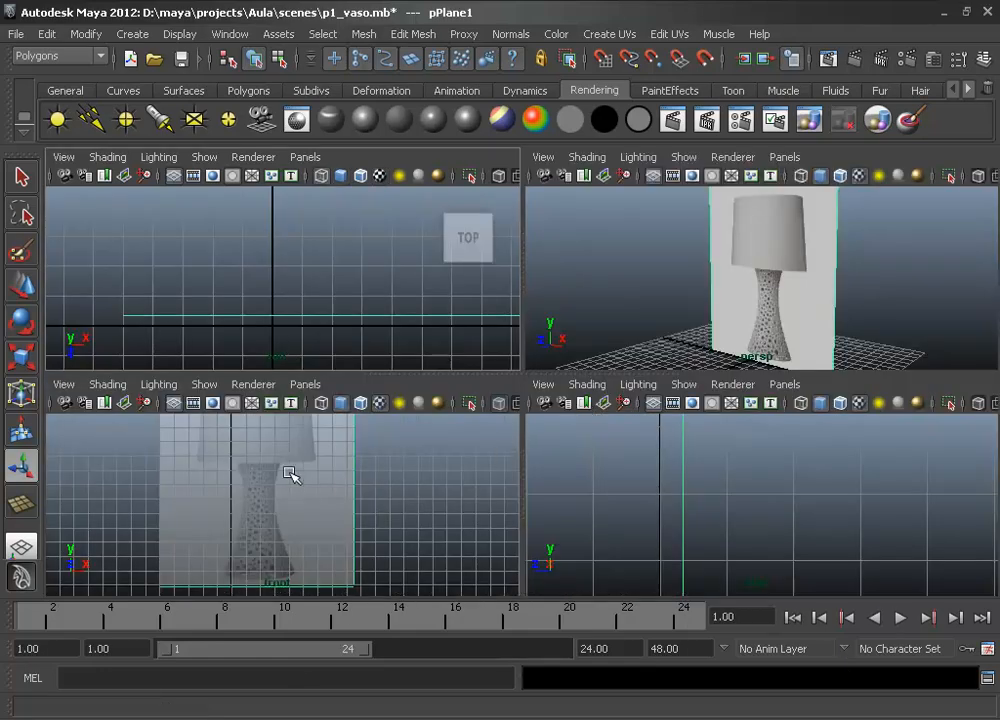
{"action": "left_click", "coordinate": [181, 408]}
{"action": "left_click", "coordinate": [181, 408]}
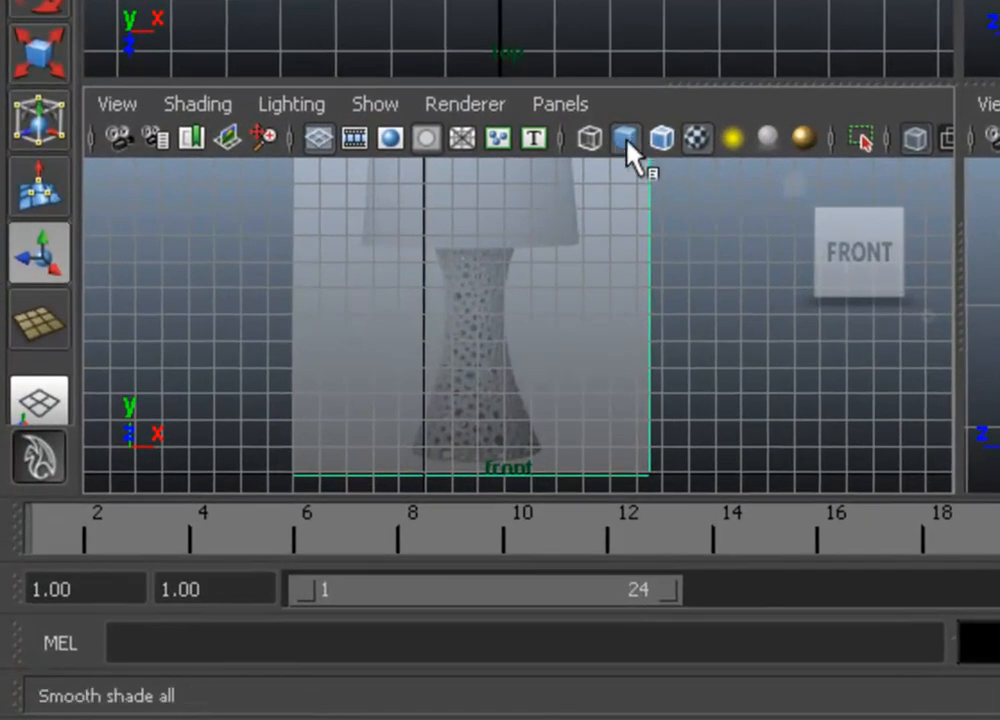
{"action": "left_click", "coordinate": [627, 142]}
{"action": "left_click", "coordinate": [625, 142]}
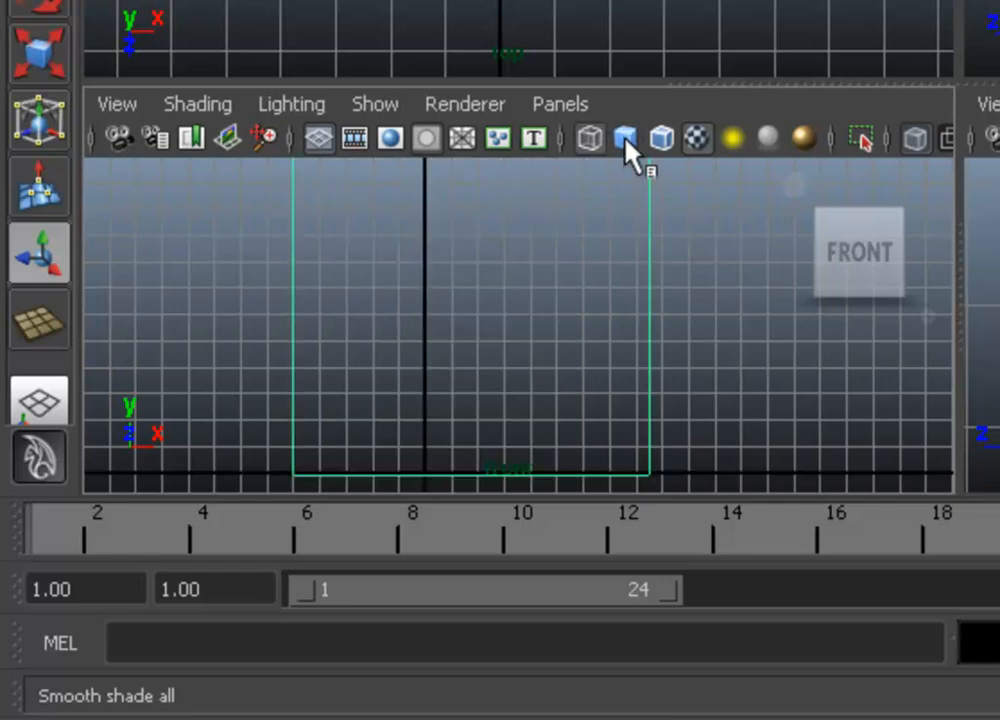
{"action": "left_click", "coordinate": [626, 143]}
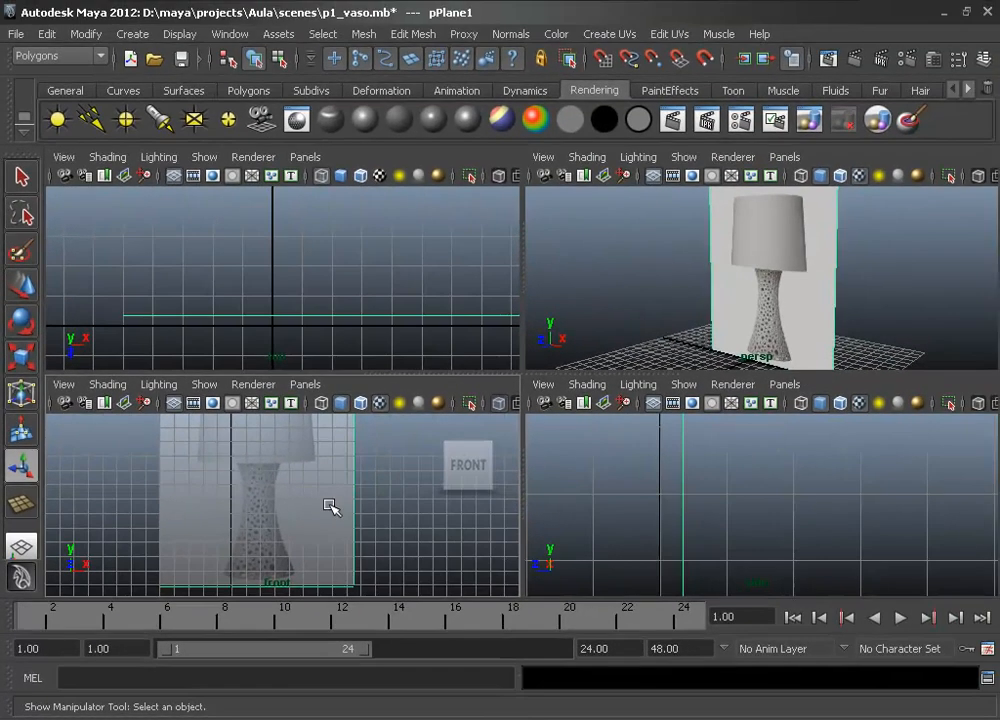
{"action": "key", "text": "space"}
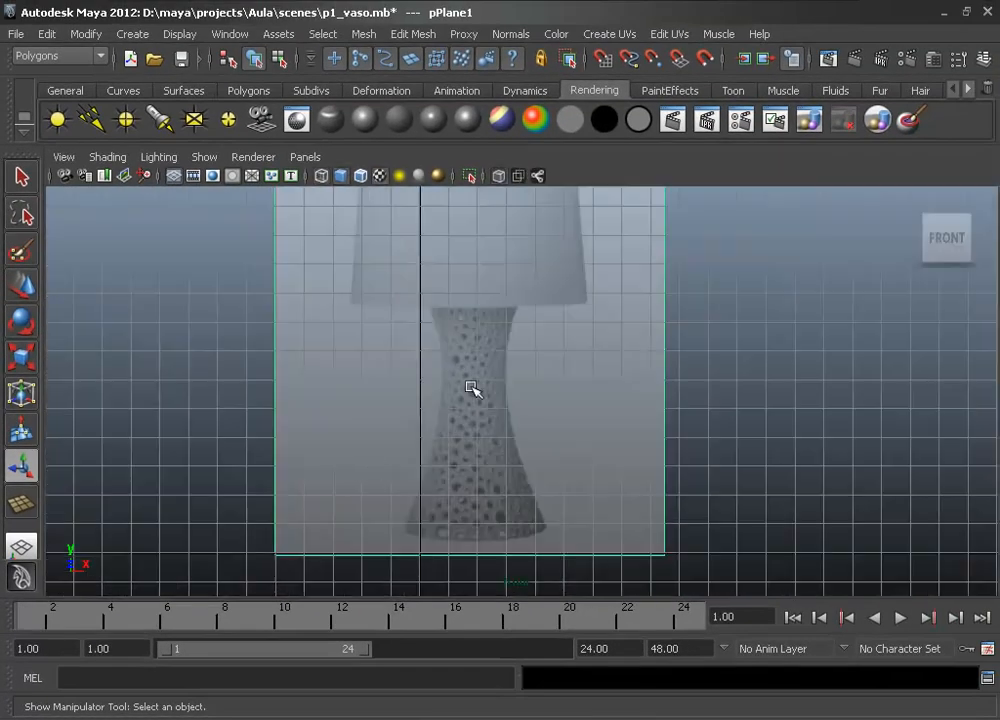
Switch the front view's texture display off and back on while viewing the lamp plane
{"action": "left_click_drag", "start_coordinate": [451, 402], "coordinate": [475, 432]}
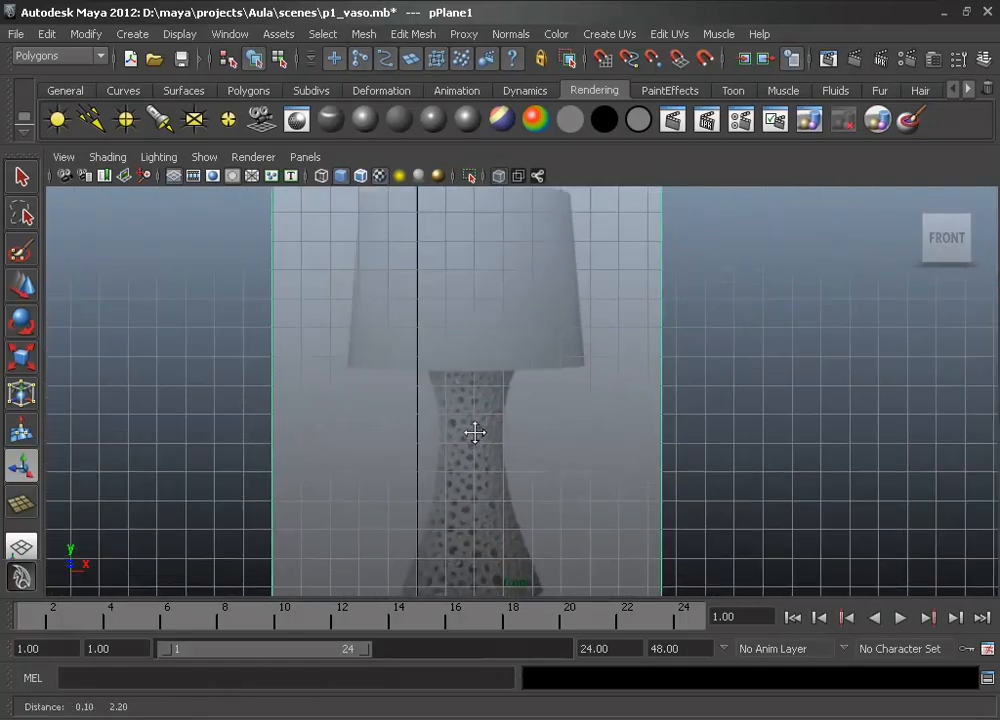
{"action": "scroll", "coordinate": [509, 402], "scroll_direction": "down", "scroll_amount": 4}
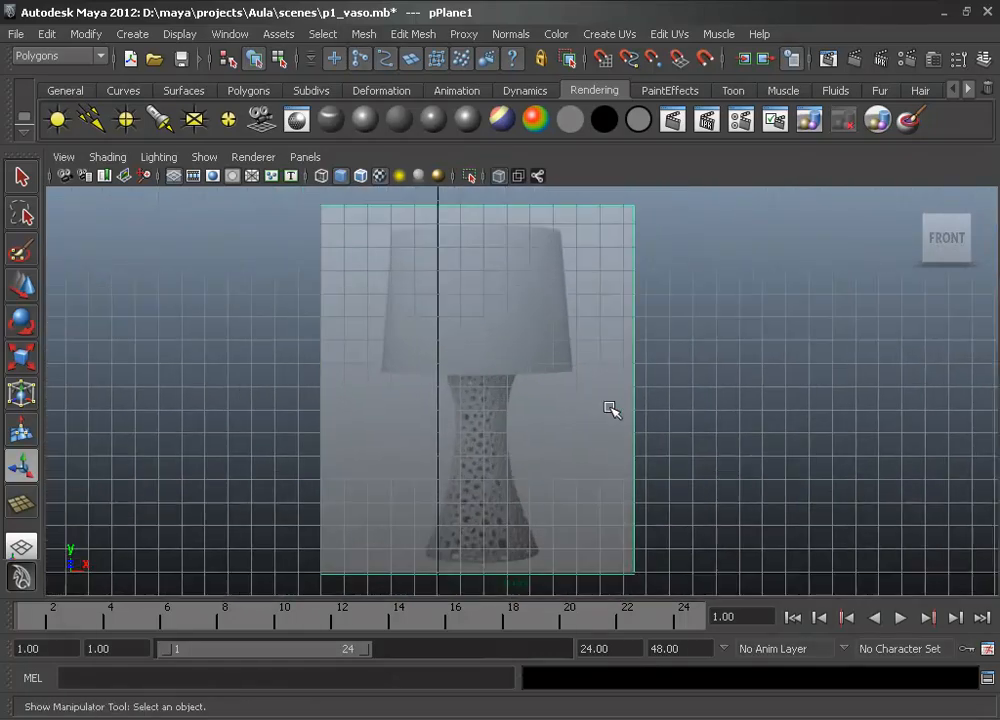
{"action": "scroll", "coordinate": [555, 408], "scroll_direction": "up", "scroll_amount": 2}
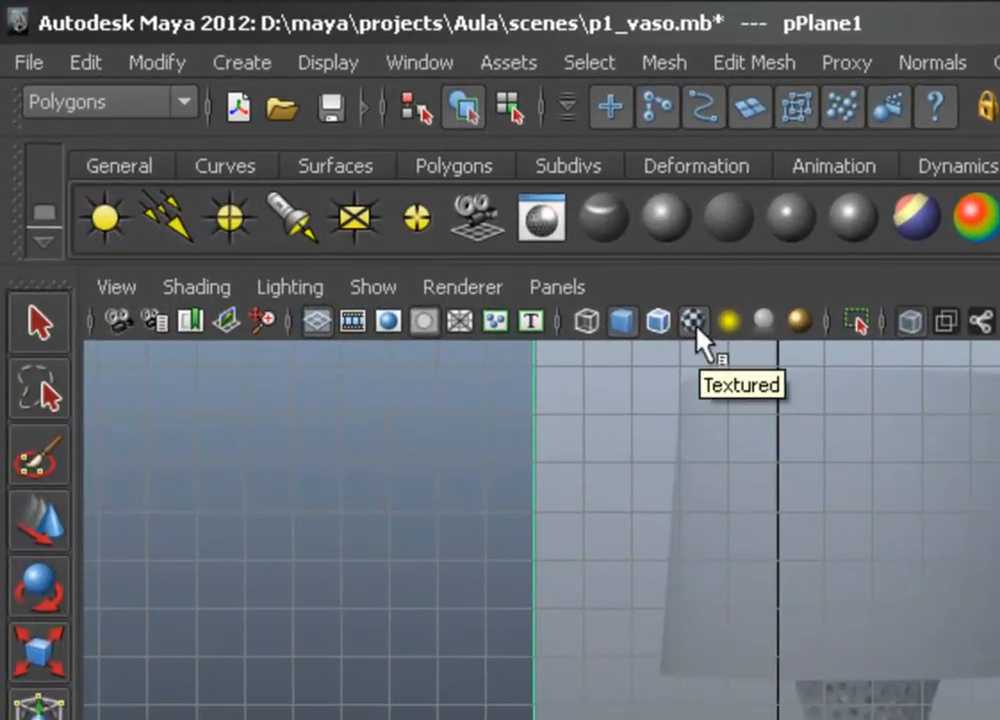
{"action": "left_click", "coordinate": [694, 328]}
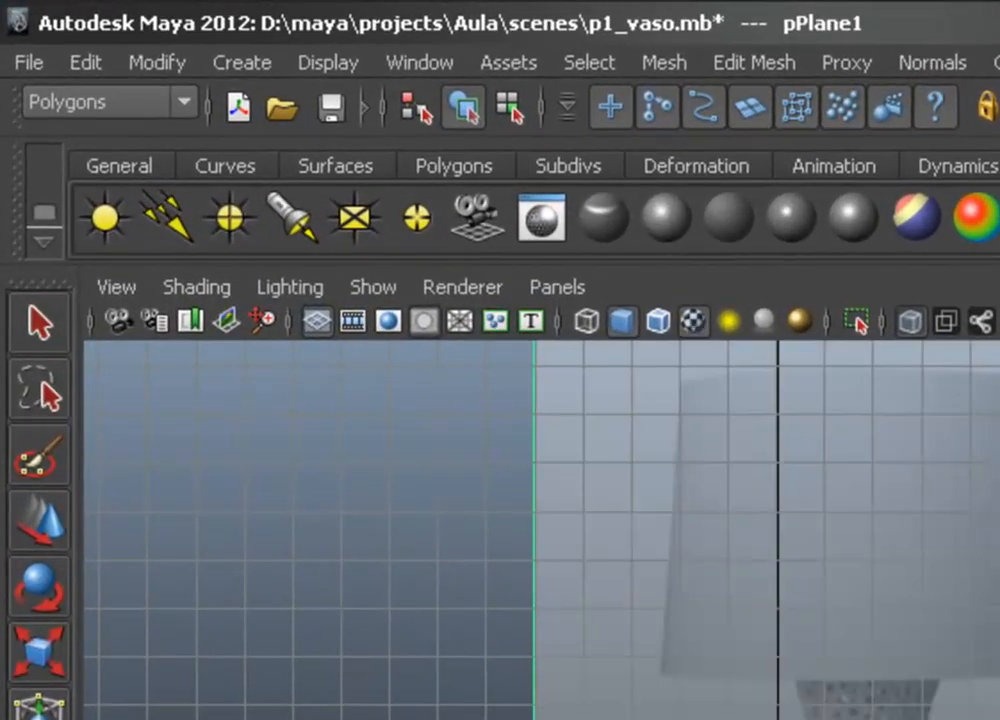
{"action": "left_click", "coordinate": [698, 318]}
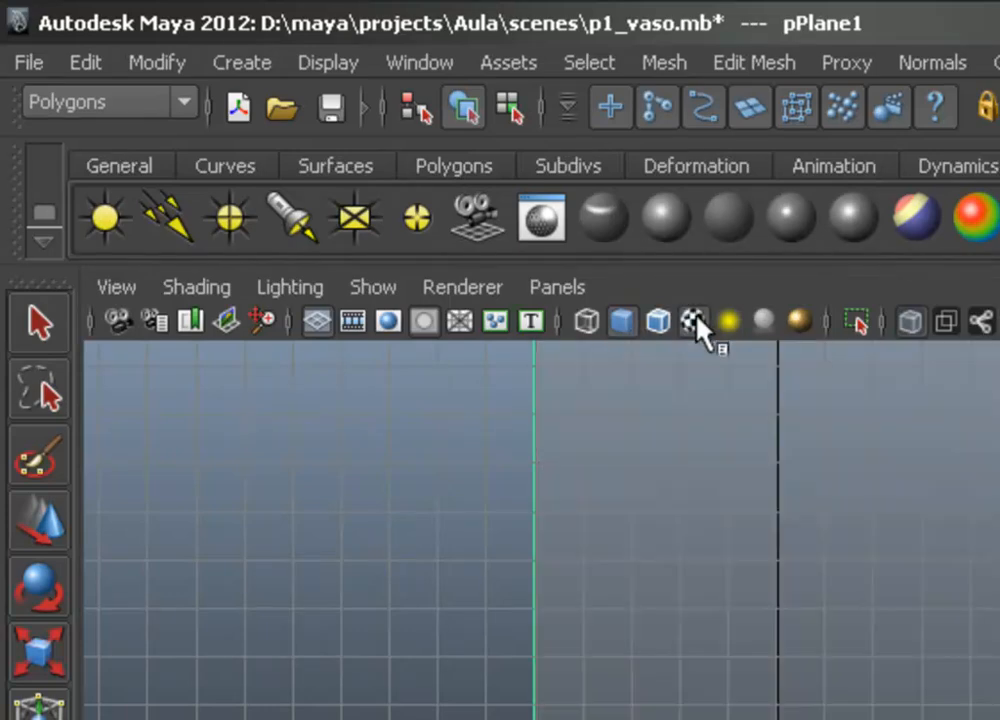
{"action": "left_click", "coordinate": [698, 318]}
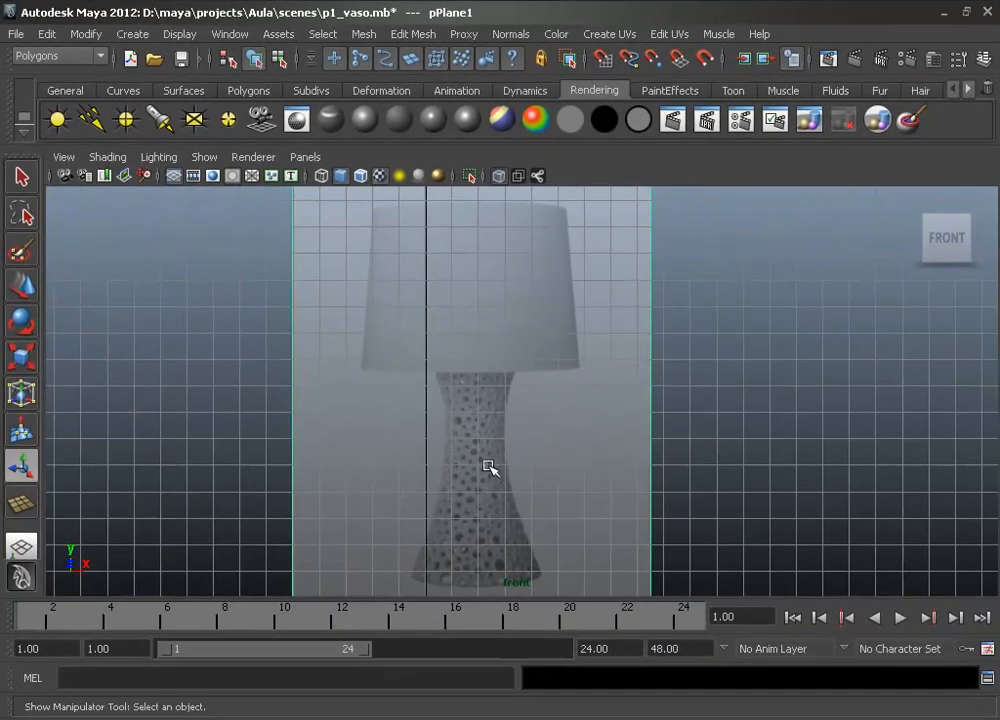
Move the lamp plane along X to about 0.18 so the lamp is roughly centred on the origin
{"action": "scroll", "coordinate": [549, 397], "scroll_direction": "down", "scroll_amount": 1}
{"action": "middle_click_drag", "start_coordinate": [562, 391], "coordinate": [585, 399], "text": "alt"}
{"action": "scroll", "coordinate": [580, 570], "scroll_direction": "up", "scroll_amount": 1}
{"action": "middle_click_drag", "start_coordinate": [584, 515], "coordinate": [591, 460], "text": "alt"}
{"action": "scroll", "coordinate": [562, 520], "scroll_direction": "up", "scroll_amount": 1}
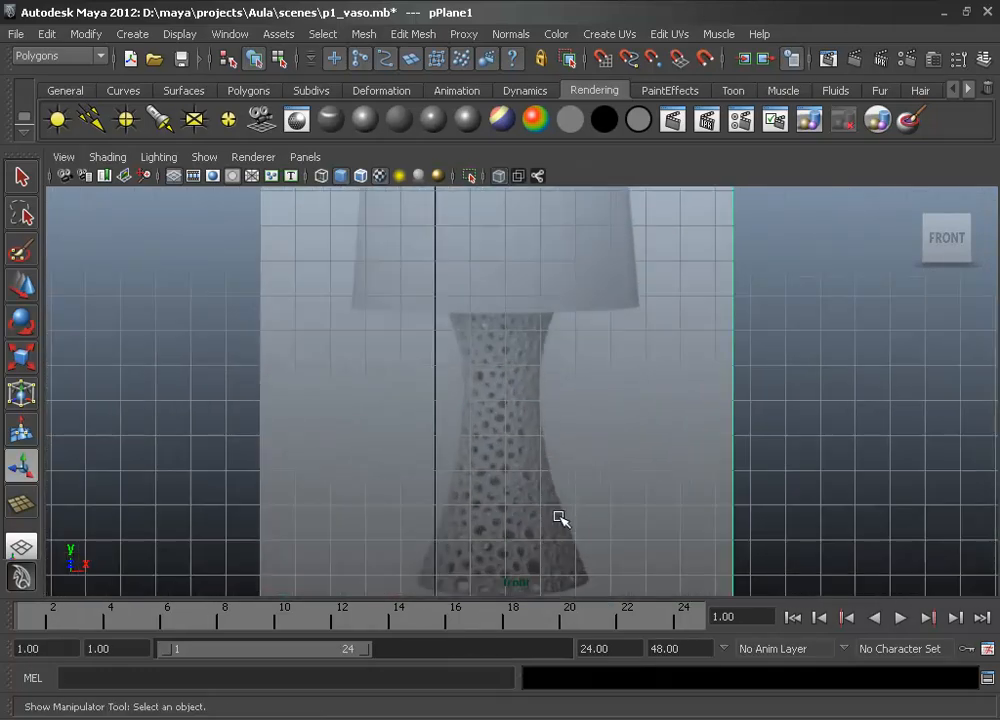
{"action": "middle_click_drag", "start_coordinate": [562, 520], "coordinate": [576, 491], "text": "alt"}
{"action": "key", "text": "space"}
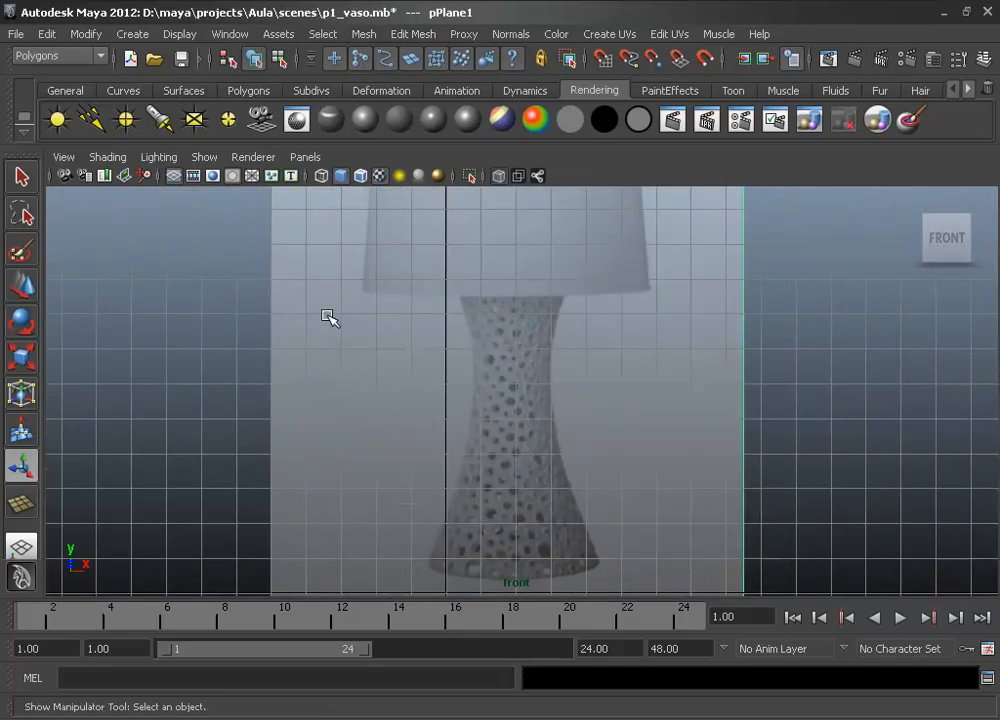
{"action": "key", "text": "space"}
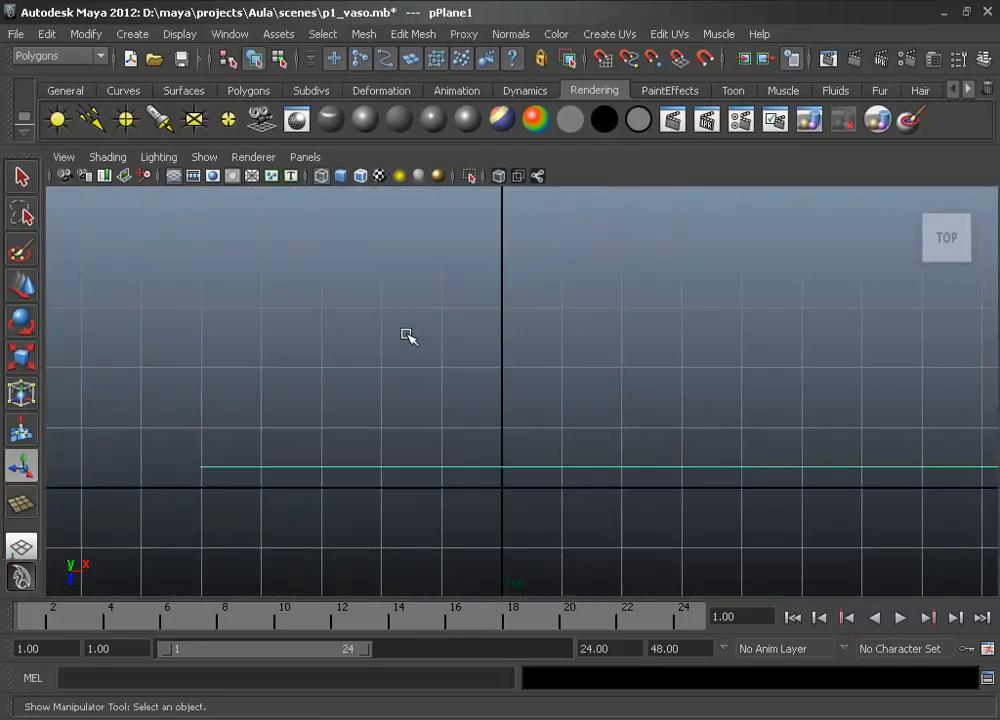
{"action": "key", "text": "space"}
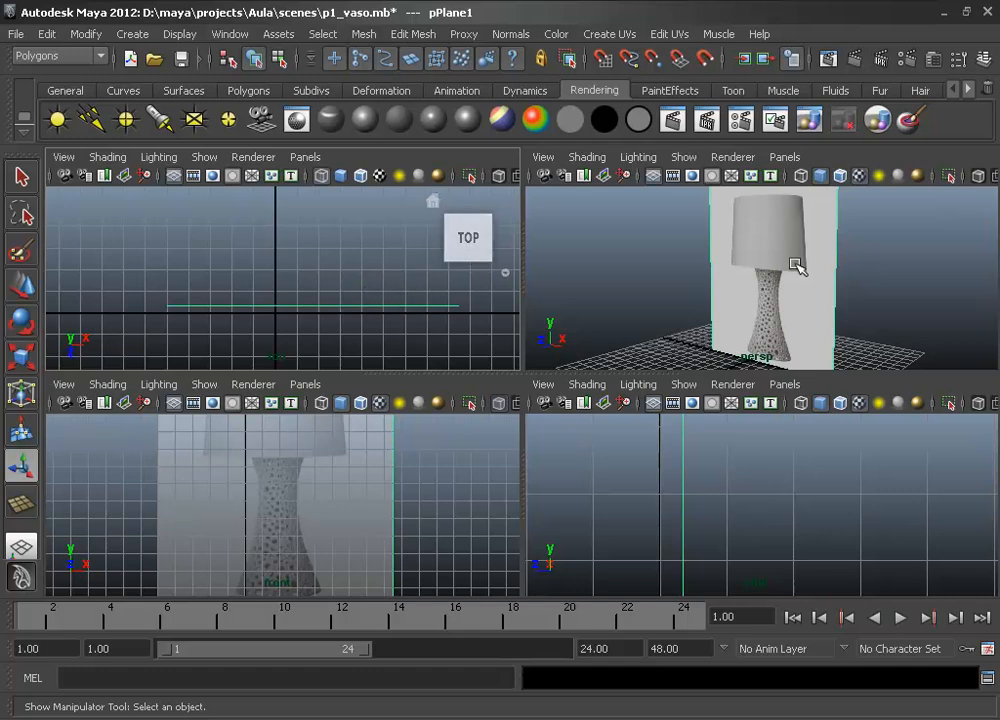
{"action": "left_click_drag", "start_coordinate": [797, 265], "coordinate": [786, 339], "text": "alt"}
{"action": "key", "text": "w"}
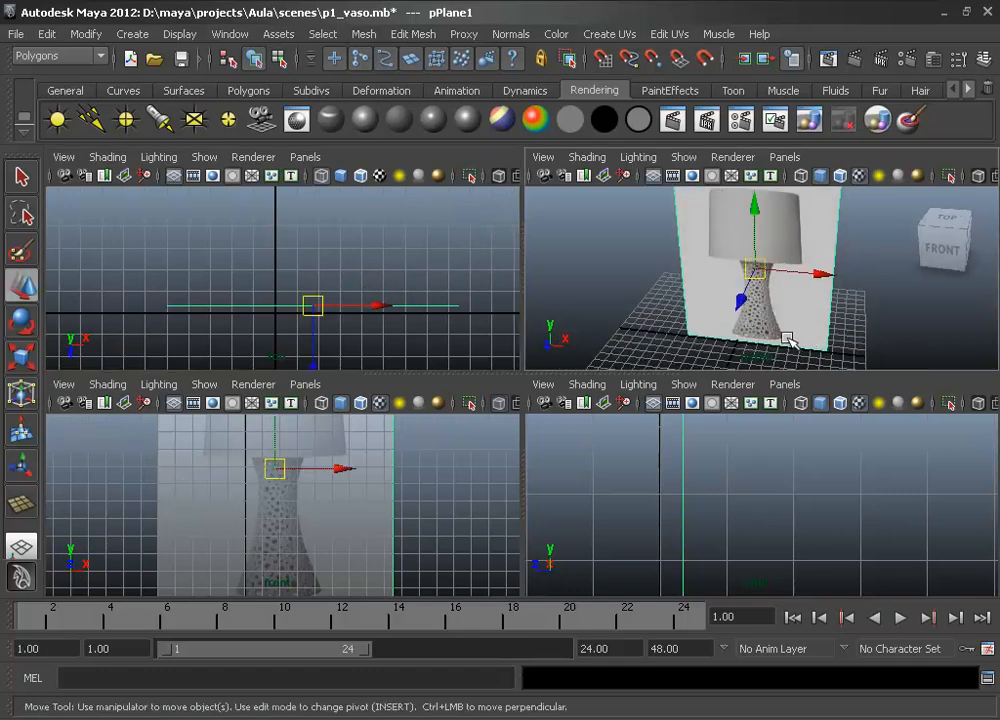
{"action": "left_click_drag", "start_coordinate": [826, 276], "coordinate": [801, 277]}
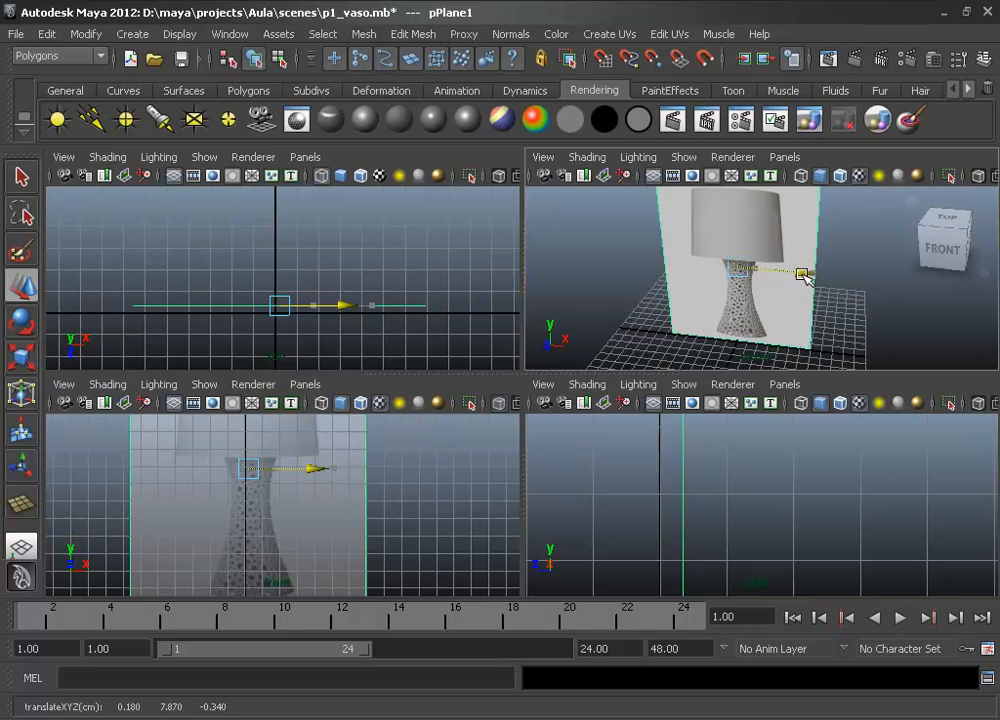
Create a flat polygon cylinder centred on the grid origin, about as wide as the lamp's base
{"action": "left_click", "coordinate": [242, 92]}
{"action": "left_click", "coordinate": [127, 119]}
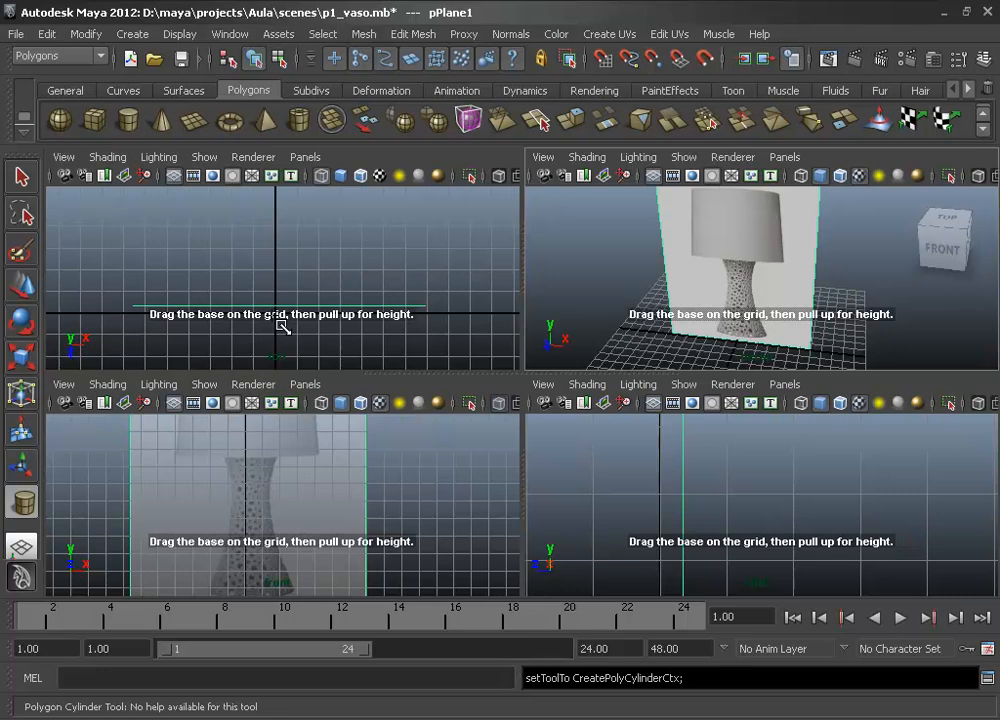
{"action": "mouse_move", "coordinate": [276, 317]}
{"action": "left_mouse_down"}
{"action": "mouse_move", "coordinate": [327, 328]}
{"action": "mouse_move", "coordinate": [333, 312]}
{"action": "left_mouse_up"}
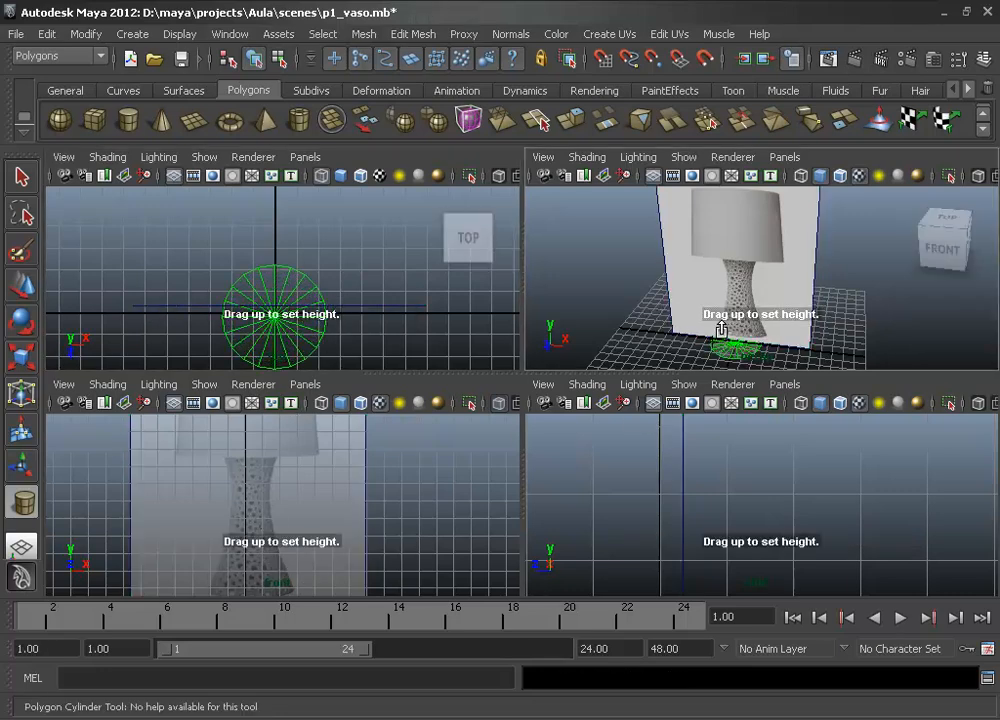
{"action": "mouse_move", "coordinate": [721, 330]}
{"action": "left_mouse_down"}
{"action": "mouse_move", "coordinate": [722, 318]}
{"action": "mouse_move", "coordinate": [720, 343]}
{"action": "left_mouse_up"}
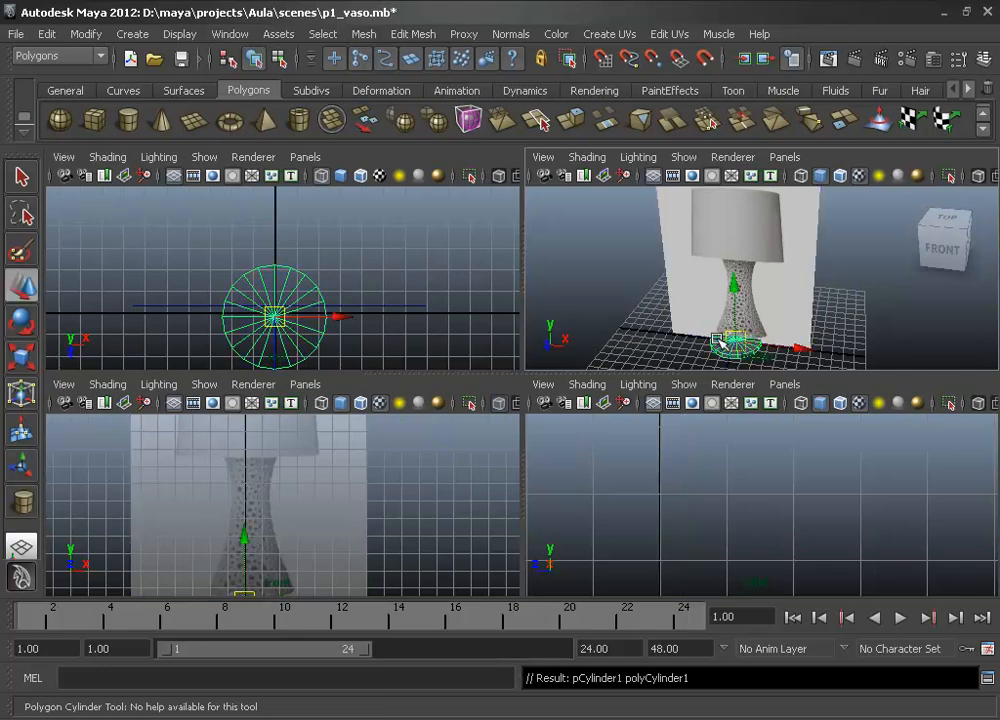
In the front view, move the cylinder up and along X onto the foot of the lamp base
{"action": "key", "text": "space"}
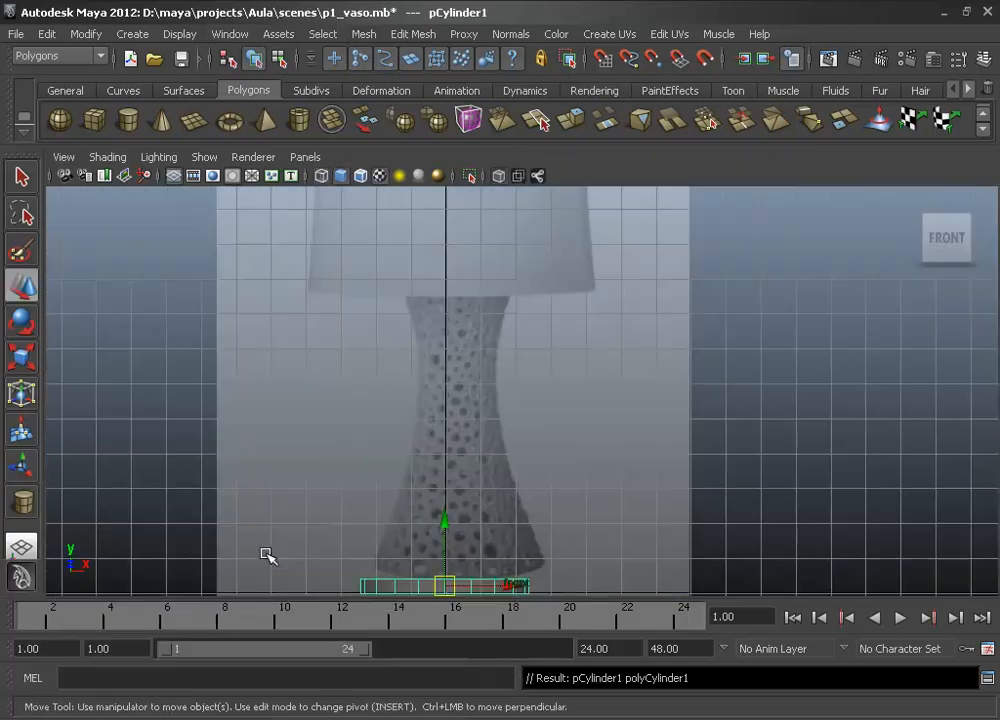
{"action": "left_click_drag", "start_coordinate": [452, 526], "coordinate": [446, 493]}
{"action": "left_click_drag", "start_coordinate": [507, 553], "coordinate": [517, 555]}
{"action": "scroll", "coordinate": [517, 560], "scroll_direction": "up", "scroll_amount": 3}
{"action": "middle_click_drag", "start_coordinate": [509, 518], "coordinate": [509, 353], "text": "alt"}
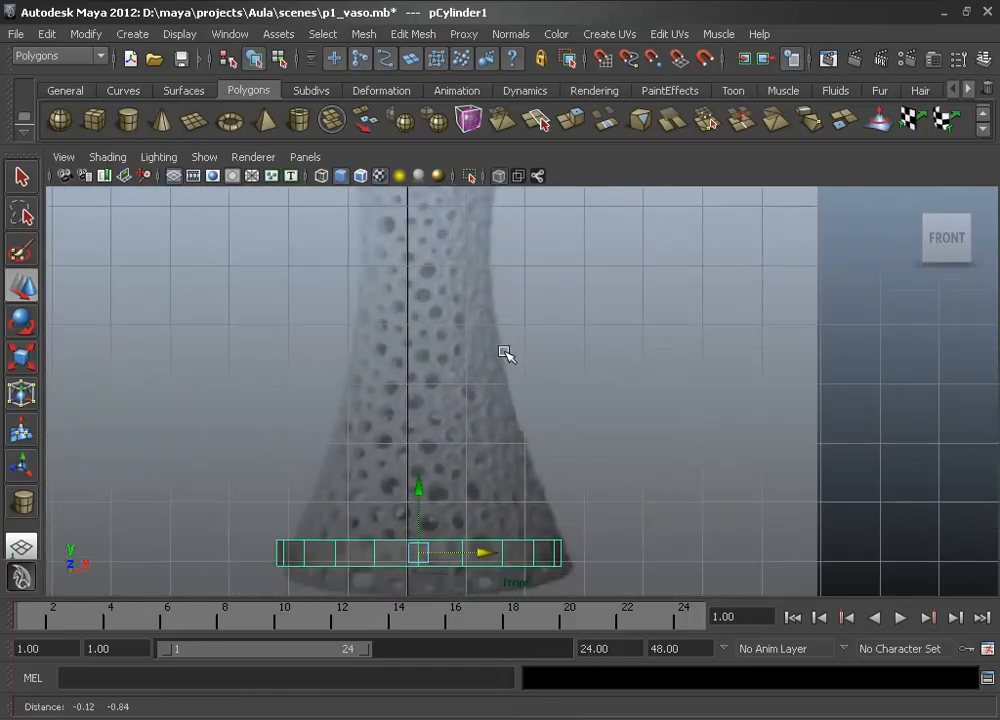
{"action": "scroll", "coordinate": [435, 571], "scroll_direction": "up", "scroll_amount": 2}
{"action": "middle_click_drag", "start_coordinate": [435, 571], "coordinate": [522, 429], "text": "alt"}
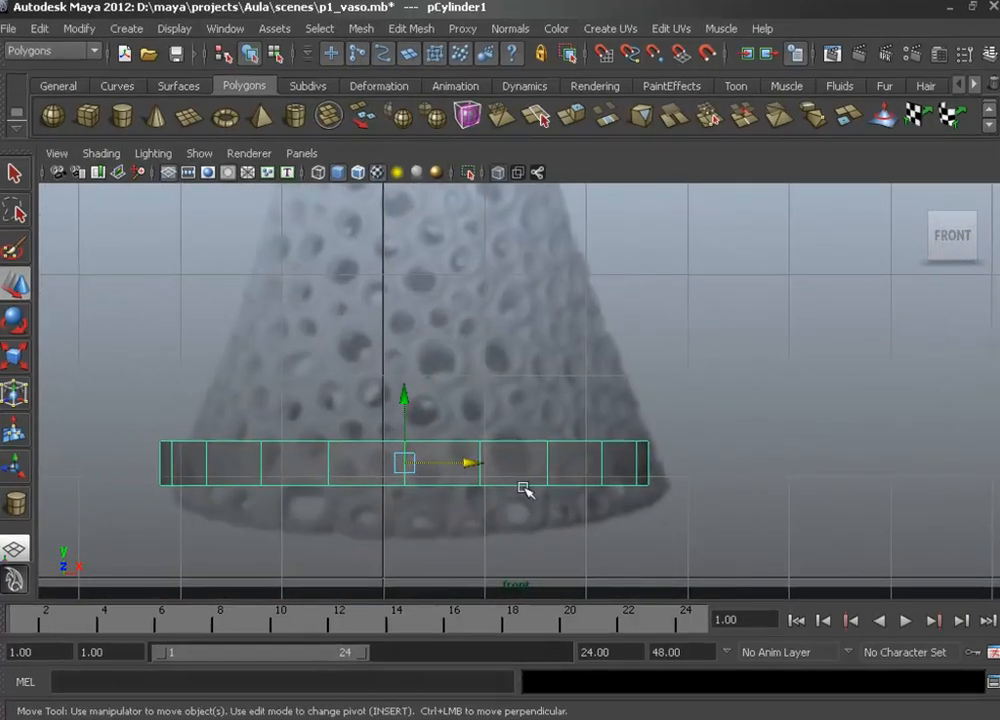
Select only the cylinder's top cap faces and scale them uniformly inward to match the base's slanted sides
{"action": "right_click_drag", "start_coordinate": [532, 371], "coordinate": [507, 440]}
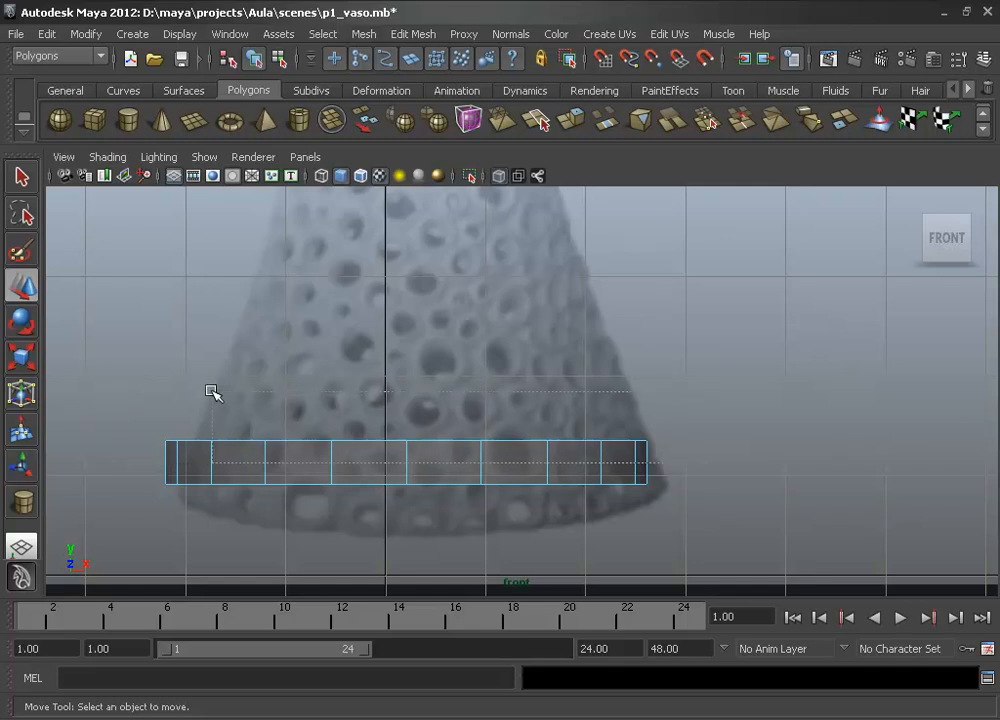
{"action": "left_click_drag", "start_coordinate": [117, 386], "coordinate": [117, 386]}
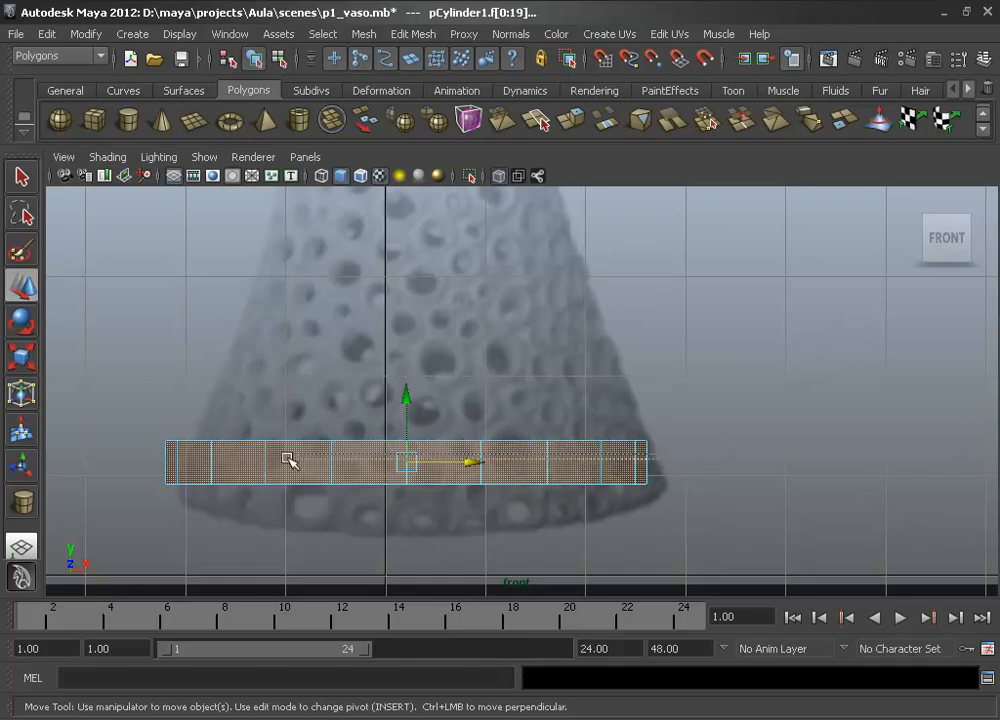
{"action": "left_click_drag", "start_coordinate": [668, 455], "coordinate": [86, 458], "text": "ctrl"}
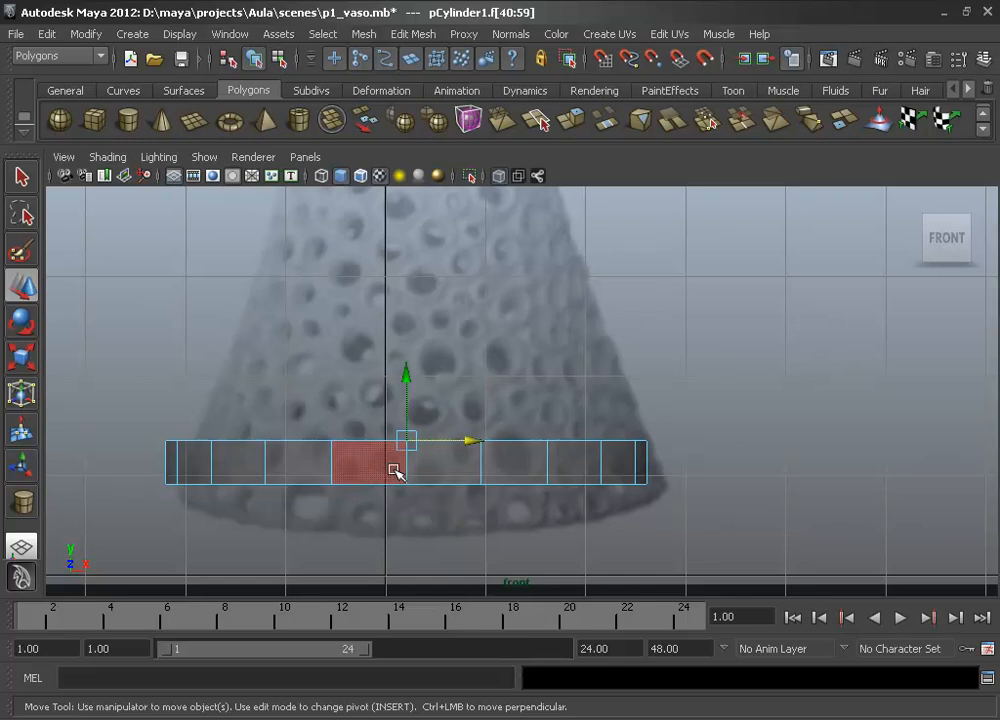
{"action": "key", "text": "r"}
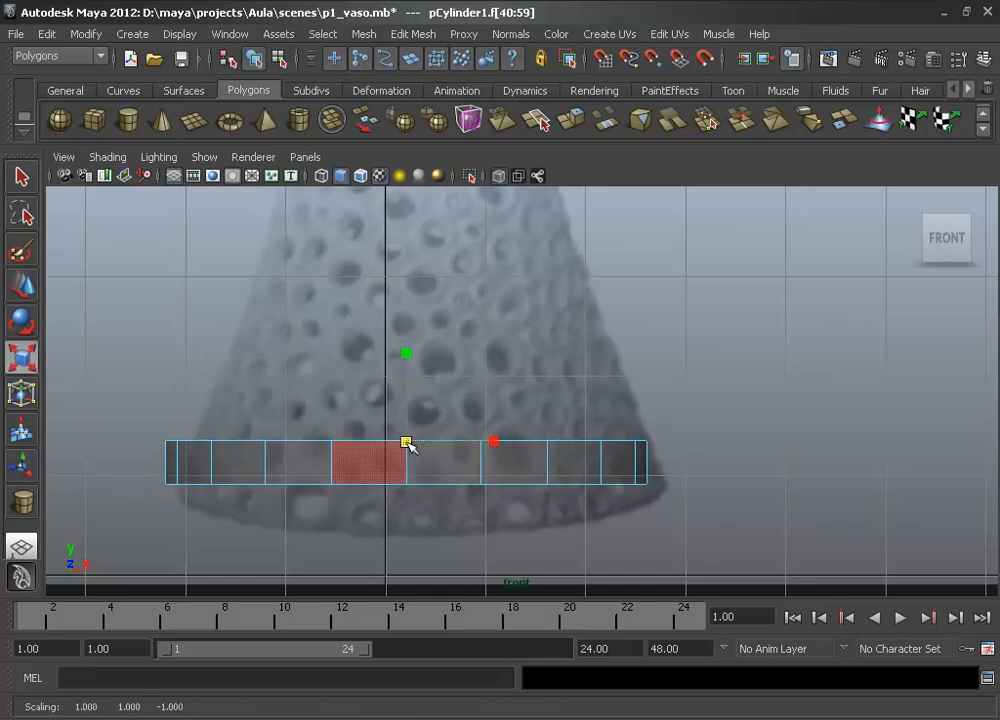
{"action": "left_click_drag", "start_coordinate": [407, 443], "coordinate": [377, 444]}
Return to object mode and move the whole cylinder along X to line up with the lamp base's outline
{"action": "key", "text": "w"}
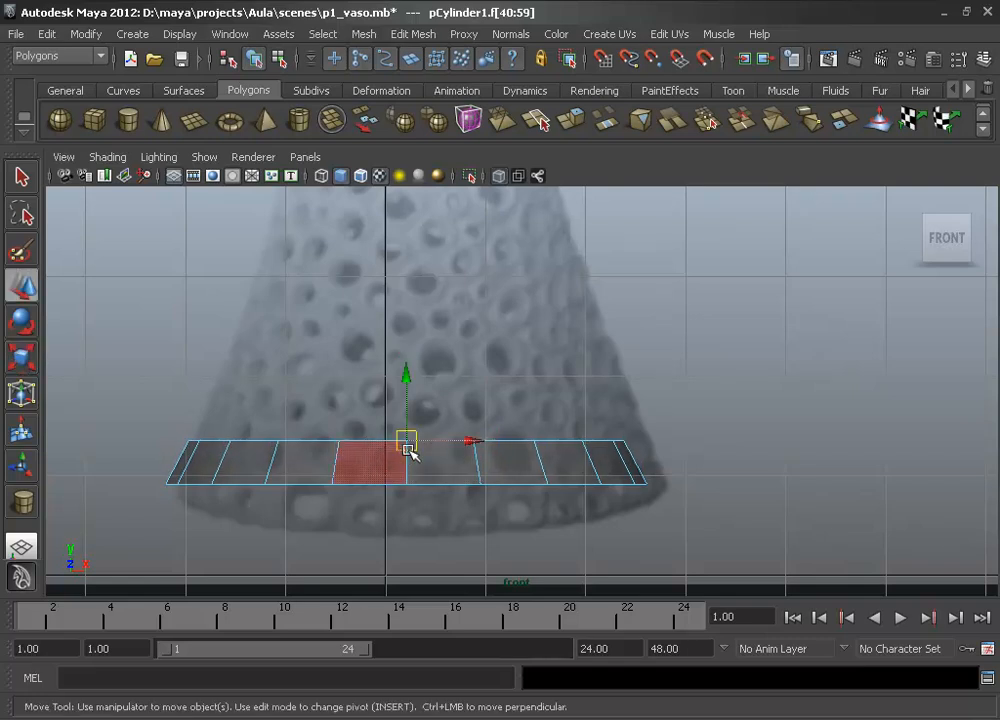
{"action": "left_click", "coordinate": [466, 444]}
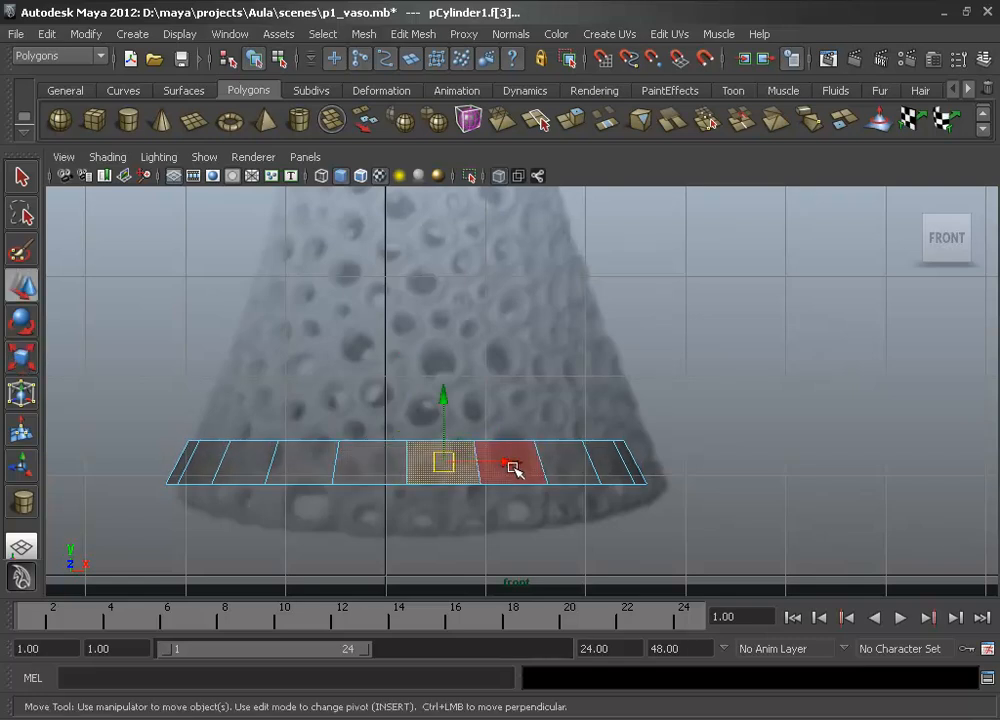
{"action": "key", "text": "ctrl+z"}
{"action": "right_click_drag", "start_coordinate": [466, 462], "coordinate": [541, 354]}
{"action": "left_click", "coordinate": [510, 453]}
{"action": "left_click_drag", "start_coordinate": [475, 460], "coordinate": [487, 462]}
Reselect only the cylinder's top cap faces and raise them along Y to about 1.5
{"action": "right_click_drag", "start_coordinate": [372, 452], "coordinate": [373, 420]}
{"action": "left_click_drag", "start_coordinate": [122, 398], "coordinate": [122, 398]}
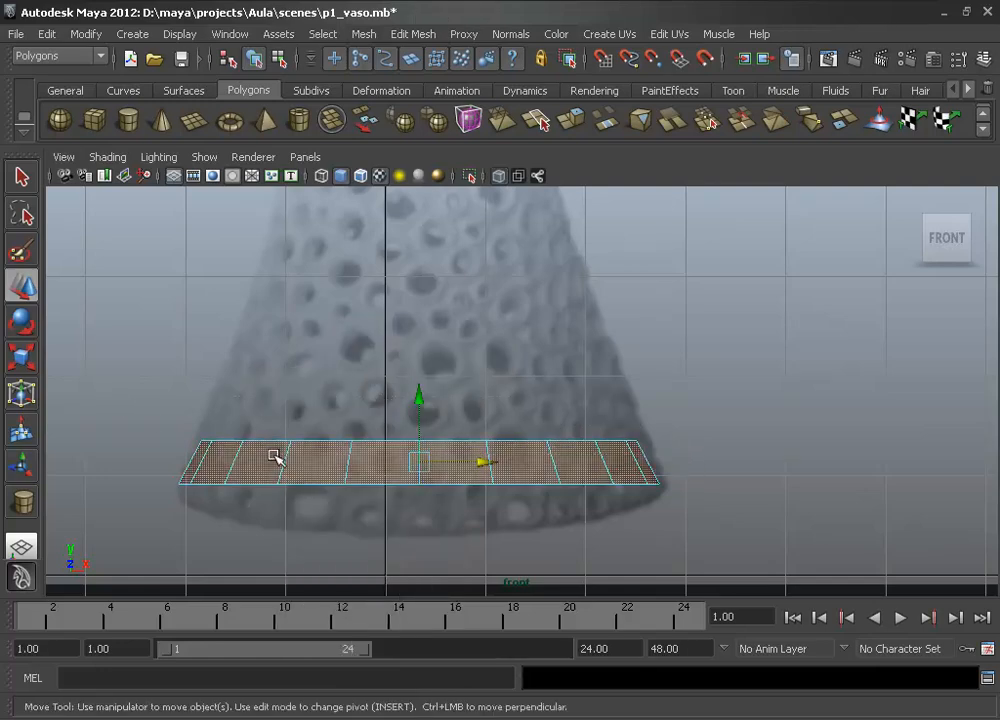
{"action": "left_click_drag", "start_coordinate": [728, 451], "coordinate": [86, 455], "text": "ctrl"}
{"action": "left_click_drag", "start_coordinate": [420, 379], "coordinate": [420, 368]}
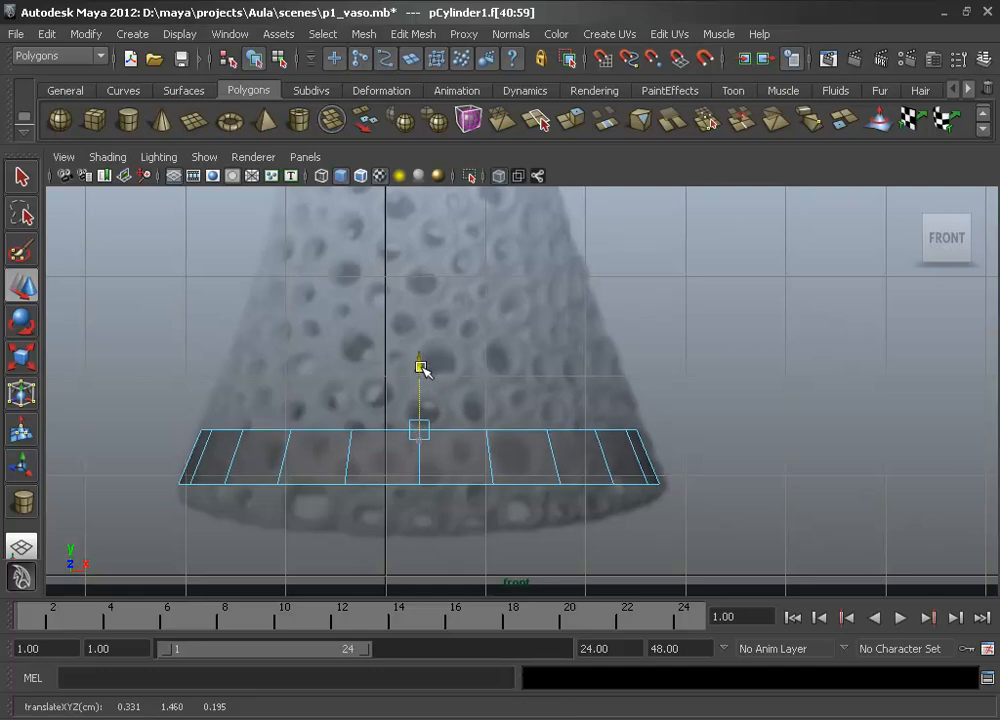
Extrude the top cap faces upward to about Y 2.4 and scale them inward to follow the lamp outline
{"action": "middle_click_drag", "start_coordinate": [480, 431], "coordinate": [480, 472], "text": "alt"}
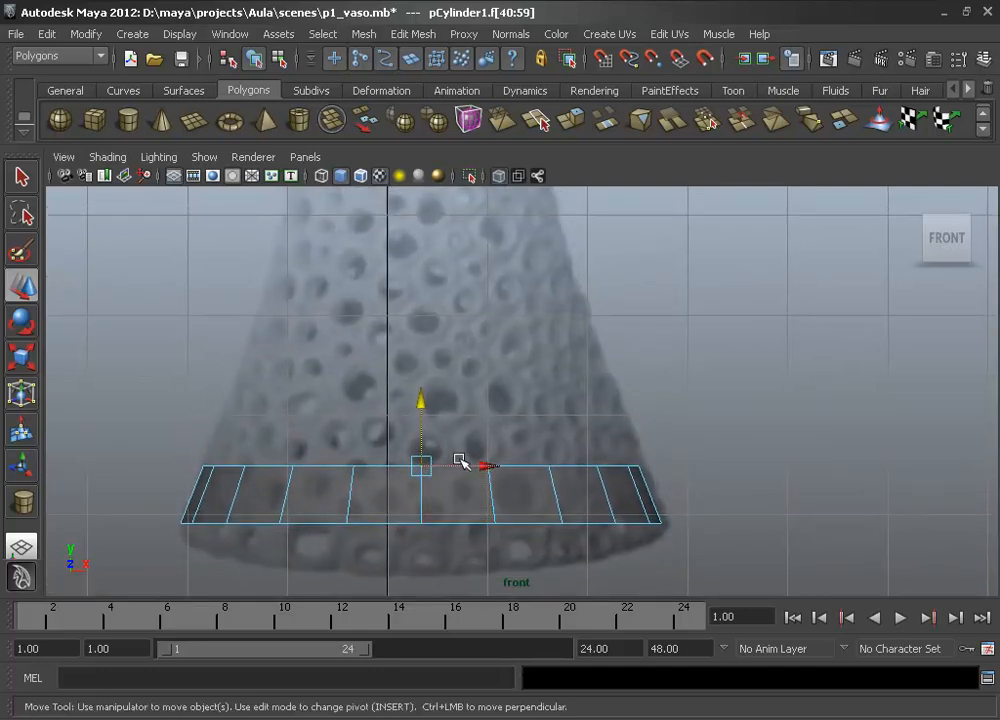
{"action": "left_click", "coordinate": [412, 34]}
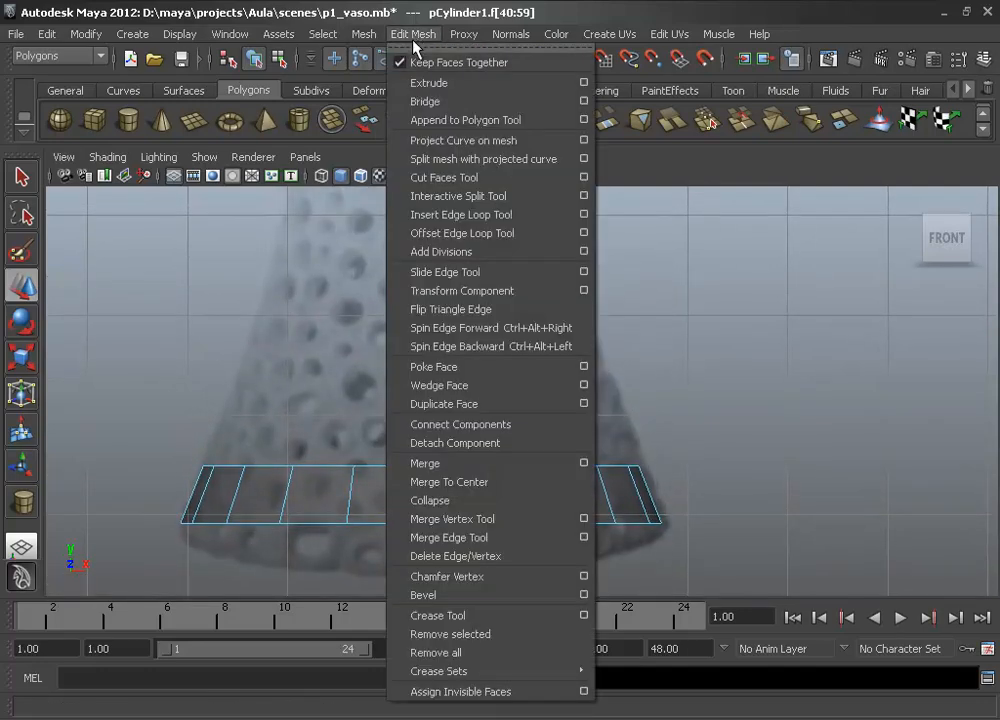
{"action": "left_click", "coordinate": [438, 83]}
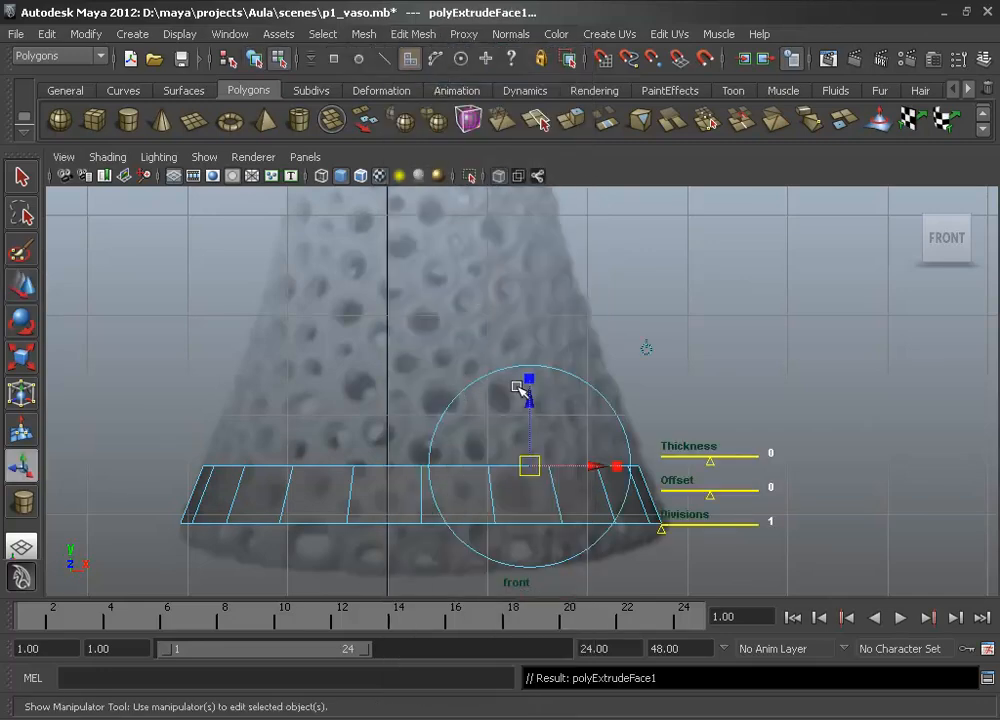
{"action": "left_click_drag", "start_coordinate": [529, 405], "coordinate": [529, 312]}
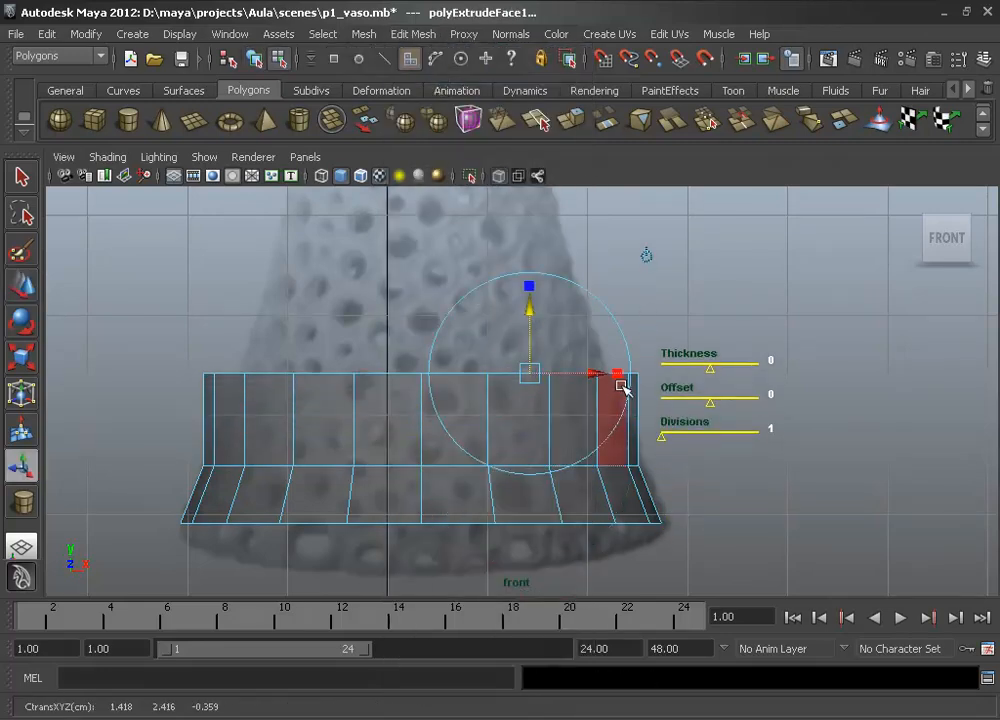
{"action": "left_click_drag", "start_coordinate": [529, 375], "coordinate": [503, 400]}
Extrude the top cap again up to about Y 3.6 and scale it uniformly to the narrowing lamp outline
{"action": "middle_click_drag", "start_coordinate": [565, 346], "coordinate": [557, 455], "text": "alt"}
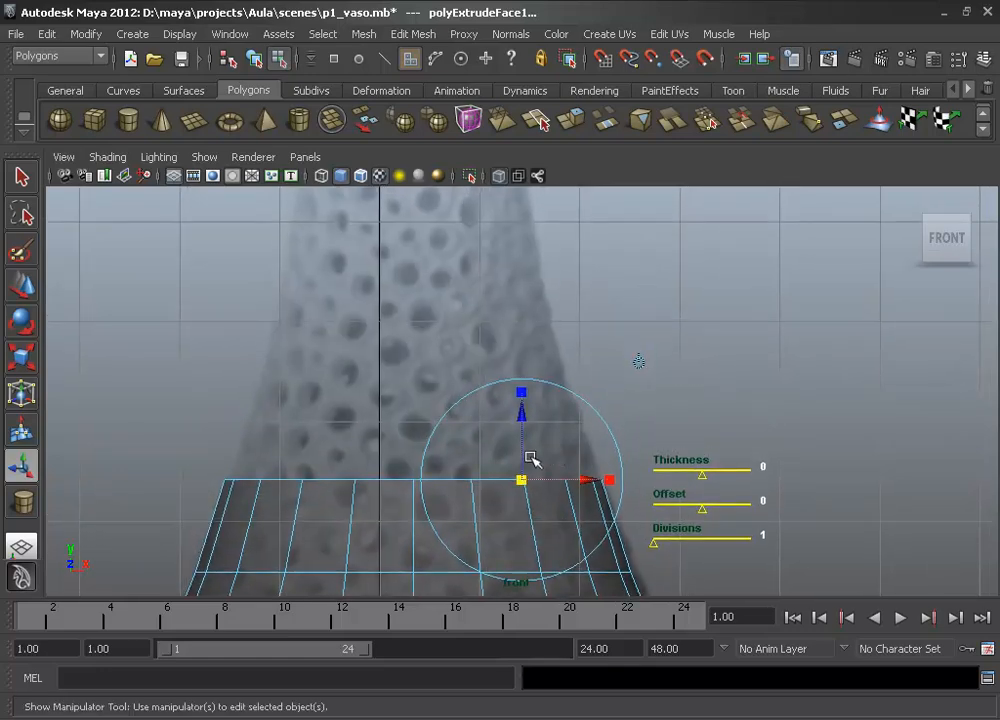
{"action": "key", "text": "ctrl+e"}
{"action": "left_click_drag", "start_coordinate": [508, 413], "coordinate": [509, 295]}
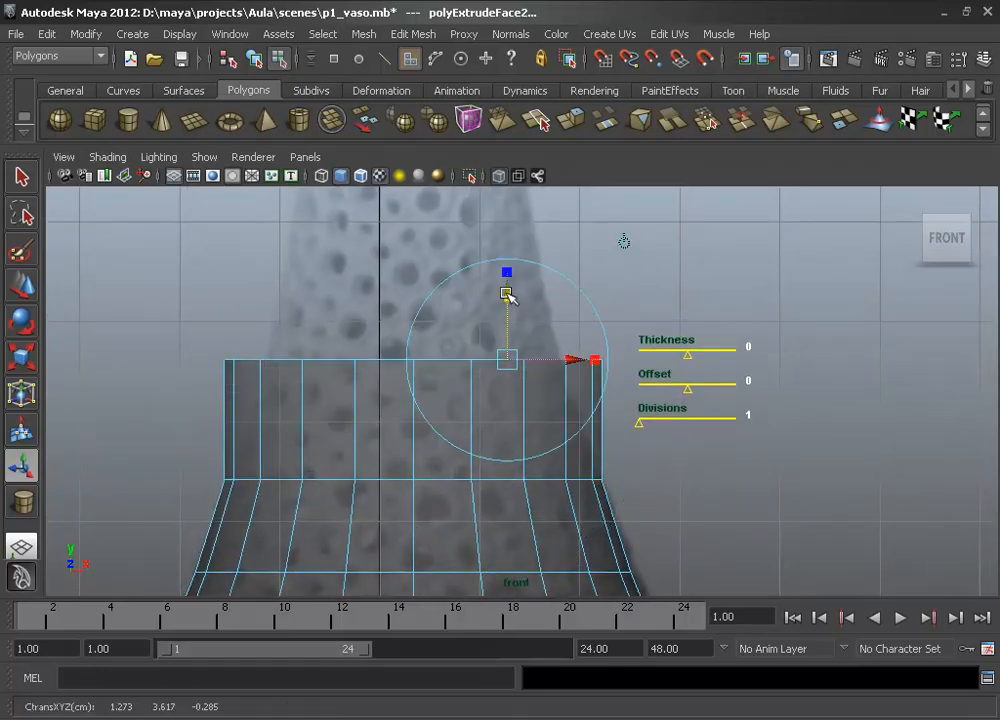
{"action": "left_click", "coordinate": [594, 358]}
{"action": "left_click_drag", "start_coordinate": [516, 360], "coordinate": [482, 365]}
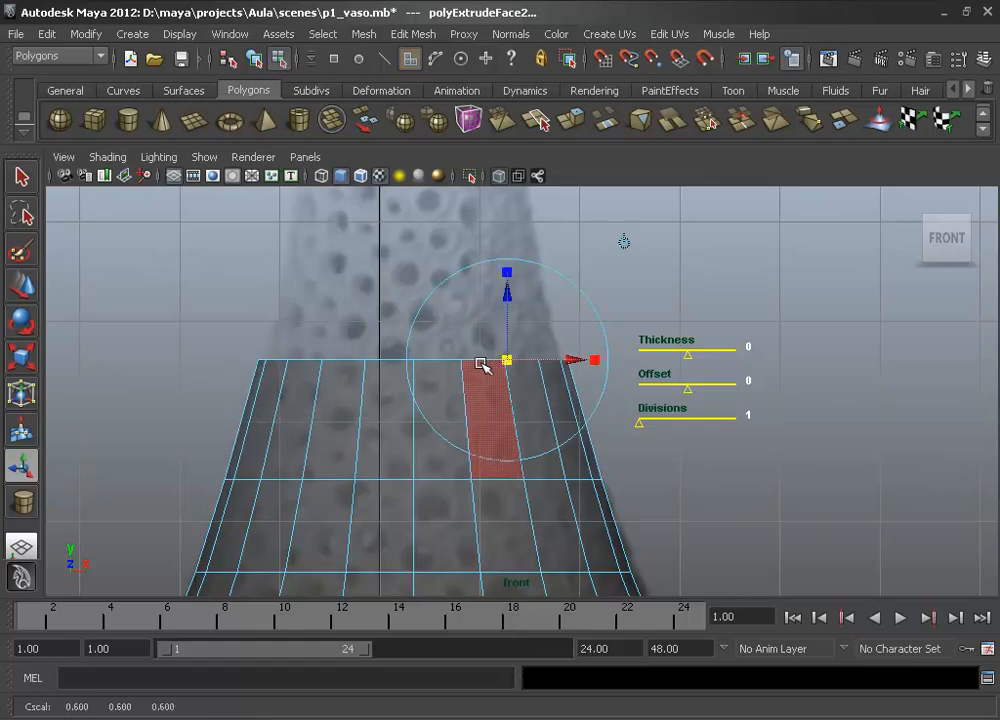
Extrude the lamp base's top cap faces upward once more and scale them uniformly to about 0.72 along the narrowing outline
{"action": "middle_click_drag", "start_coordinate": [509, 366], "coordinate": [493, 425], "text": "alt"}
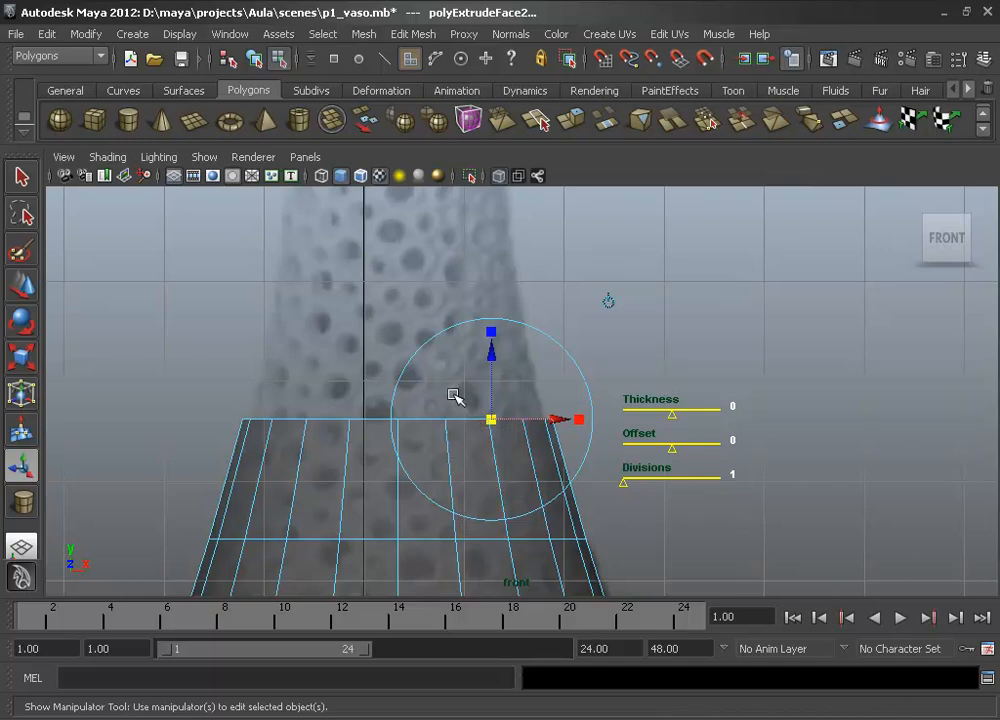
{"action": "key", "text": "ctrl+e"}
{"action": "left_click_drag", "start_coordinate": [477, 362], "coordinate": [478, 248]}
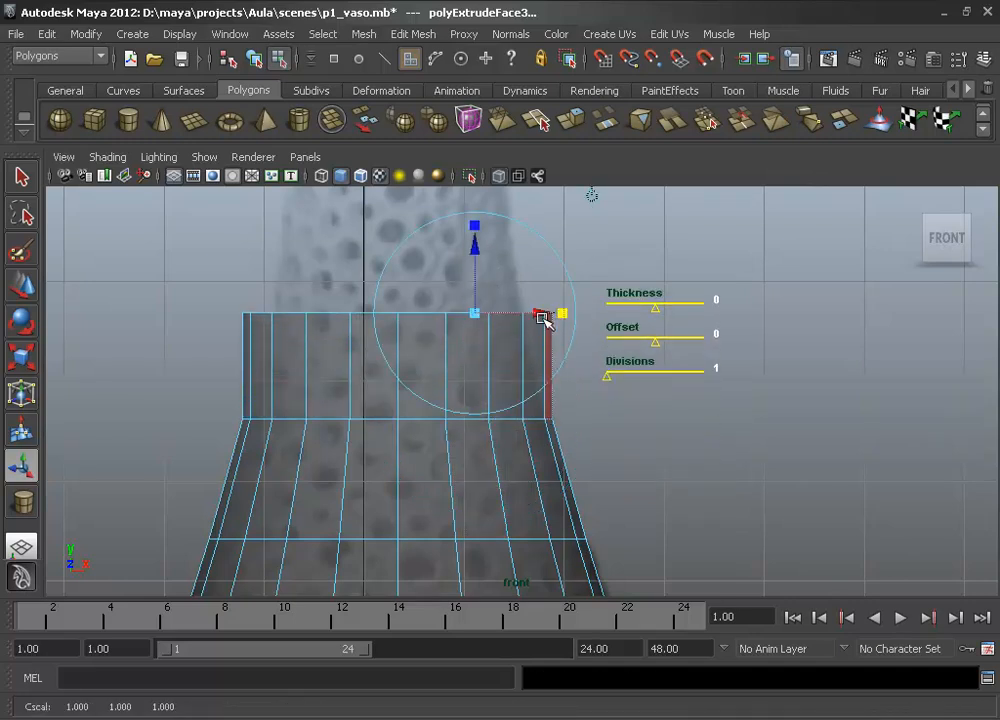
{"action": "left_click_drag", "start_coordinate": [474, 315], "coordinate": [458, 317]}
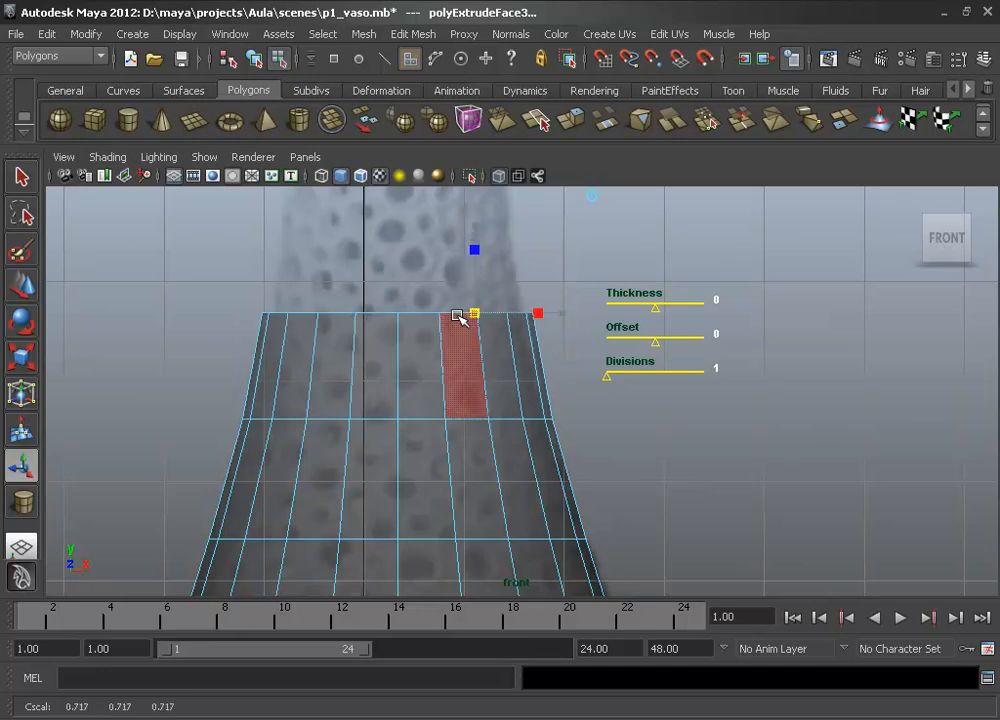
Extrude the top cap straight up to about Y 5.8 along the narrow waist of the lamp base
{"action": "middle_click_drag", "start_coordinate": [486, 285], "coordinate": [497, 441], "text": "alt"}
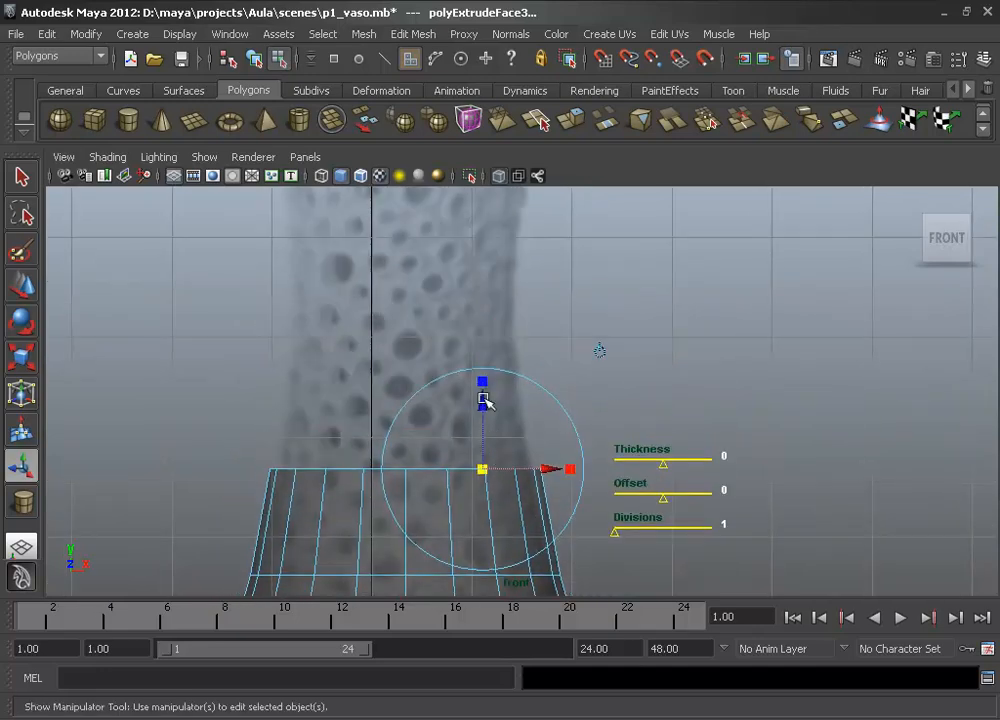
{"action": "key", "text": "ctrl+e"}
{"action": "left_click_drag", "start_coordinate": [474, 406], "coordinate": [471, 294]}
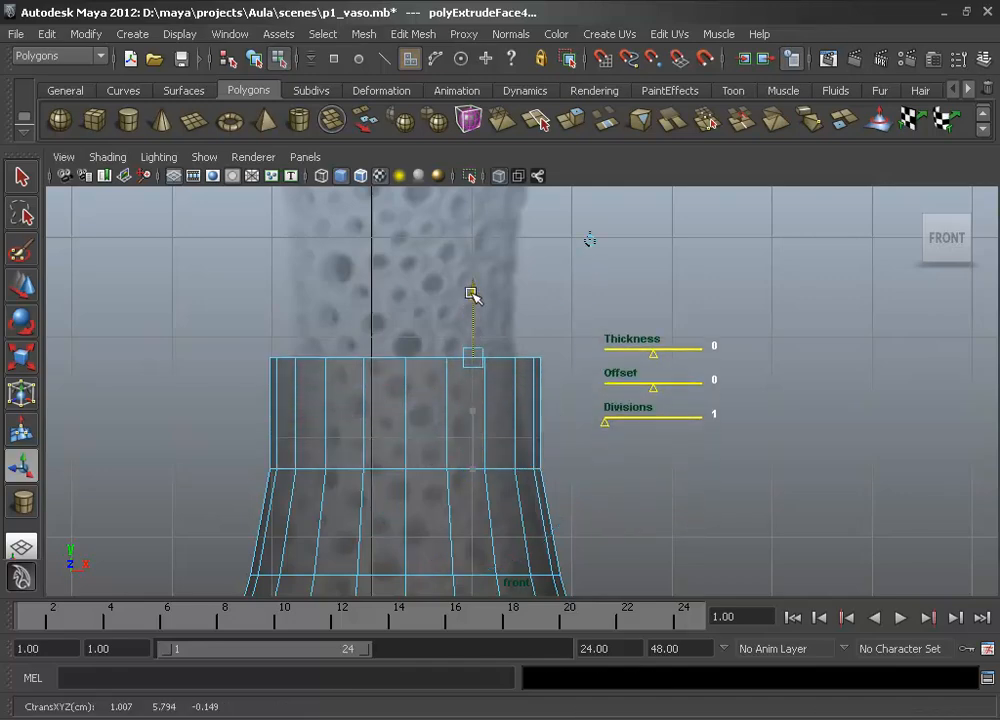
Extrude the top cap to about Y 6.7 and scale it slightly outward where the waist begins to flare
{"action": "middle_click_drag", "start_coordinate": [503, 332], "coordinate": [503, 416], "text": "alt"}
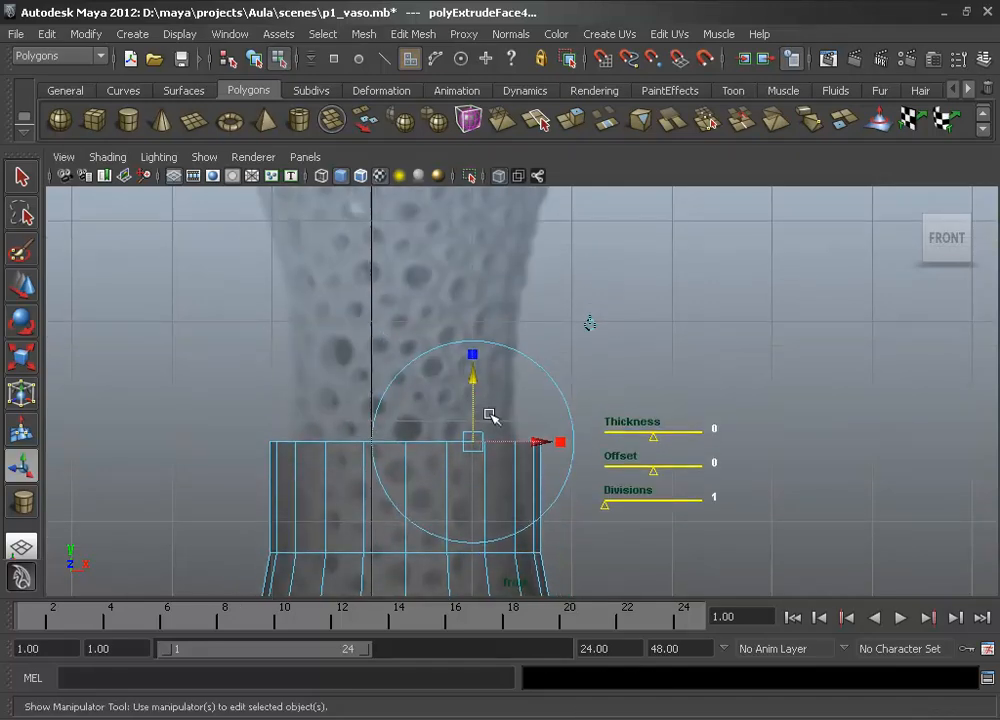
{"action": "key", "text": "ctrl+e"}
{"action": "left_click_drag", "start_coordinate": [473, 378], "coordinate": [473, 286]}
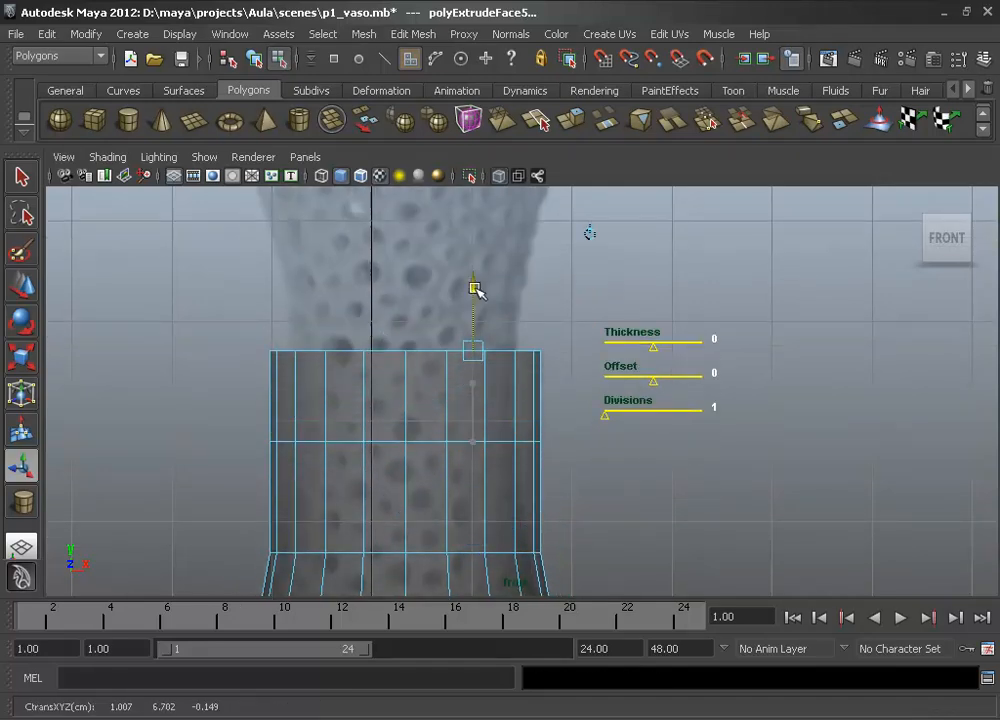
{"action": "left_click_drag", "start_coordinate": [473, 353], "coordinate": [493, 355]}
Extrude the top cap up to just below the base's upper rim in the reference and scale it uniformly outward
{"action": "middle_click_drag", "start_coordinate": [469, 330], "coordinate": [469, 404], "text": "alt"}
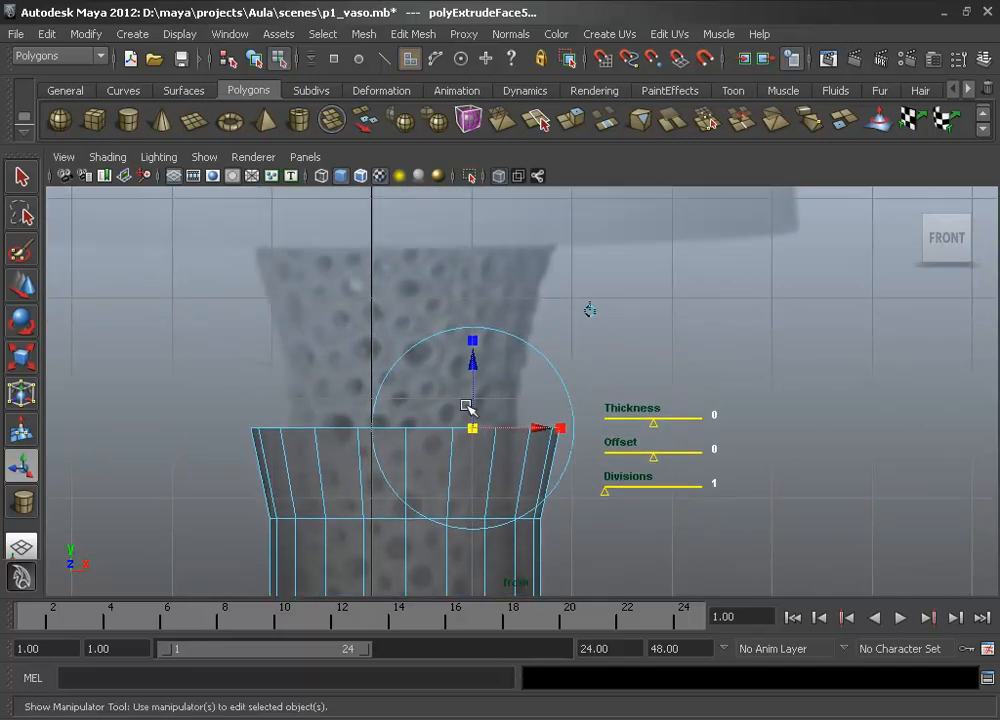
{"action": "key", "text": "ctrl+e"}
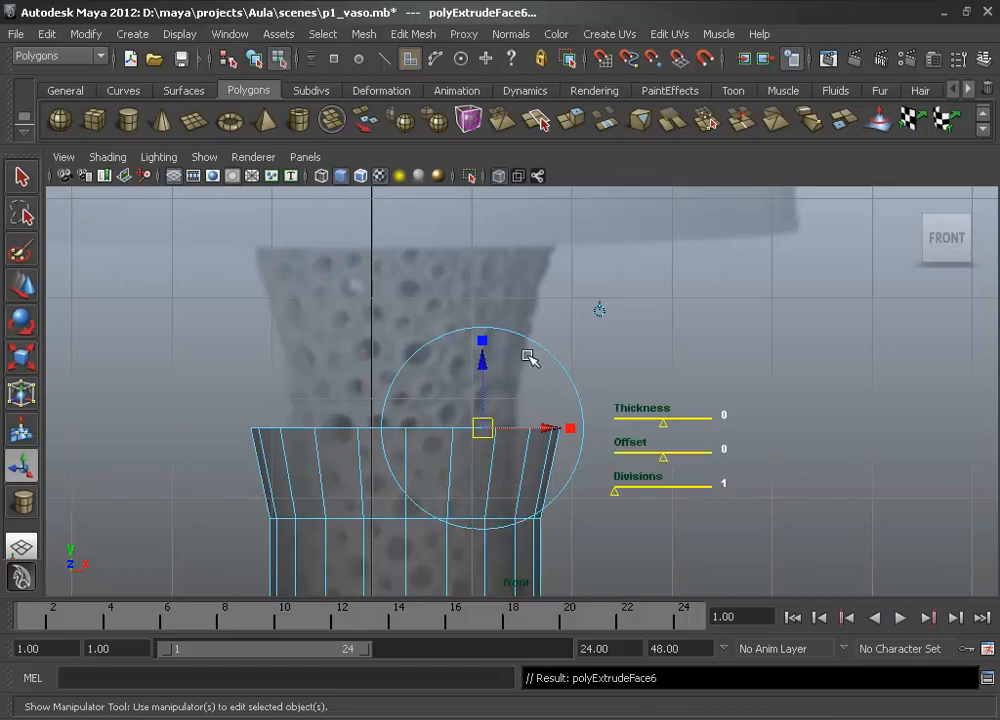
{"action": "middle_click_drag", "start_coordinate": [450, 590], "coordinate": [446, 397], "text": "alt"}
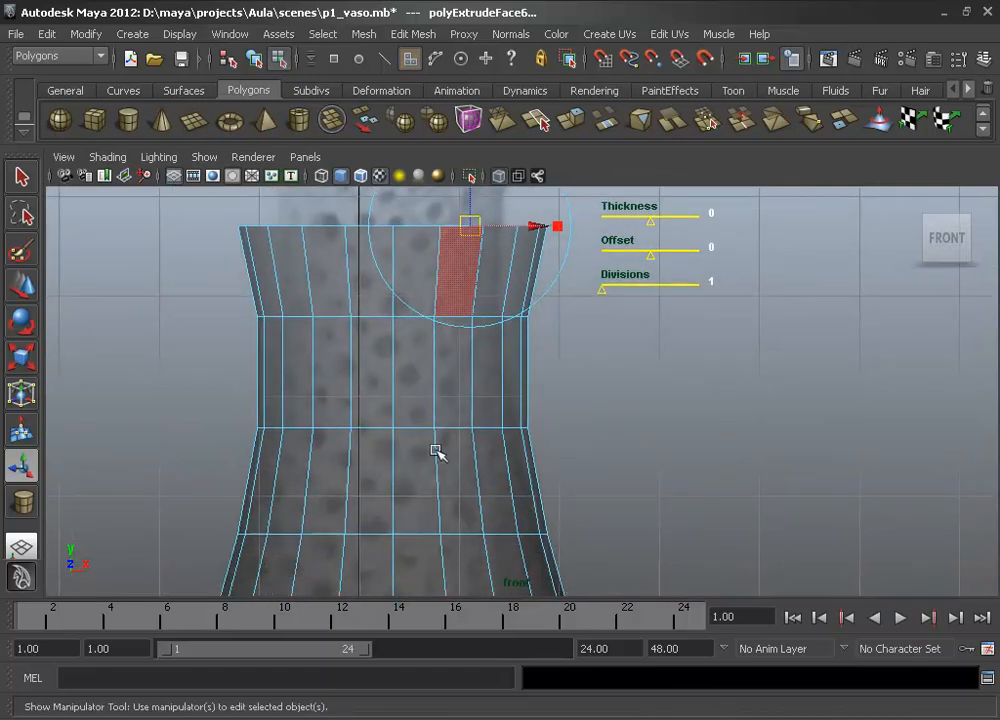
{"action": "middle_click_drag", "start_coordinate": [437, 474], "coordinate": [435, 238], "text": "alt"}
{"action": "mouse_move", "coordinate": [449, 470]}
{"action": "middle_mouse_down", "text": "alt"}
{"action": "mouse_move", "coordinate": [450, 409]}
{"action": "mouse_move", "coordinate": [484, 582]}
{"action": "middle_mouse_up", "text": "alt"}
{"action": "middle_click_drag", "start_coordinate": [478, 355], "coordinate": [492, 511], "text": "alt"}
{"action": "middle_click_drag", "start_coordinate": [493, 375], "coordinate": [493, 480], "text": "alt"}
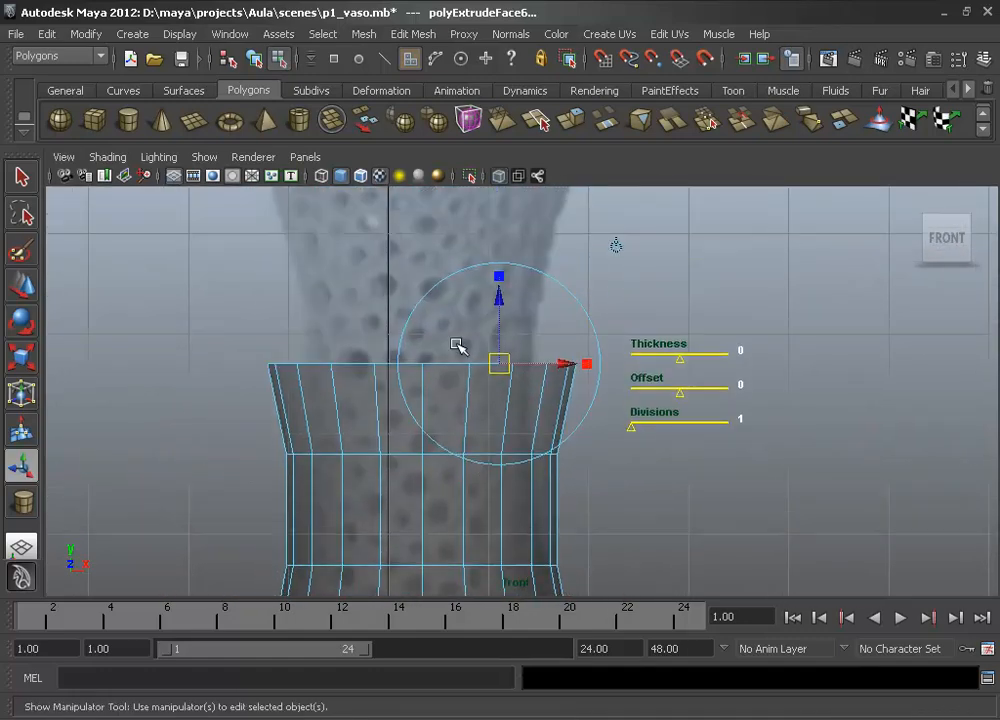
{"action": "key", "text": "ctrl+e"}
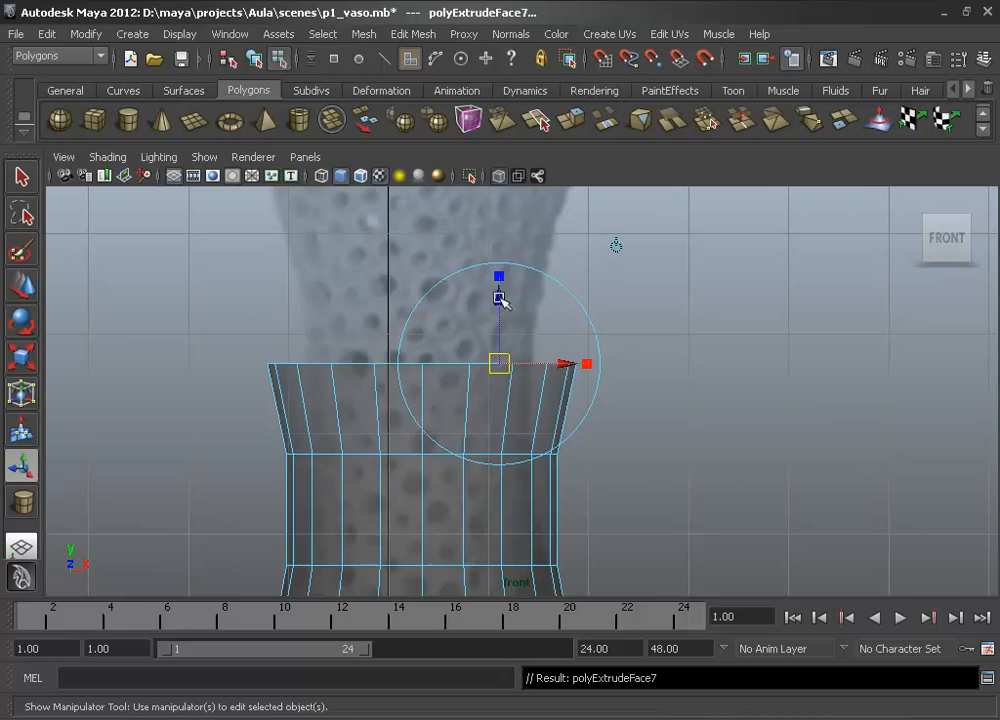
{"action": "left_click_drag", "start_coordinate": [500, 298], "coordinate": [498, 162]}
{"action": "middle_click_drag", "start_coordinate": [500, 223], "coordinate": [505, 408], "text": "alt"}
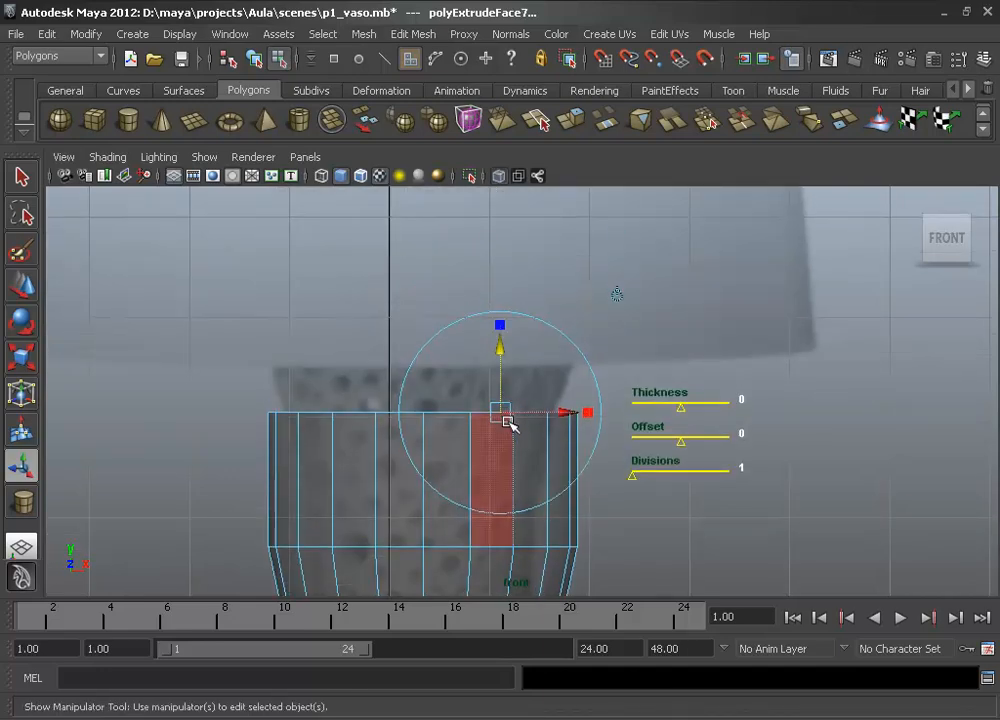
{"action": "left_click", "coordinate": [503, 346]}
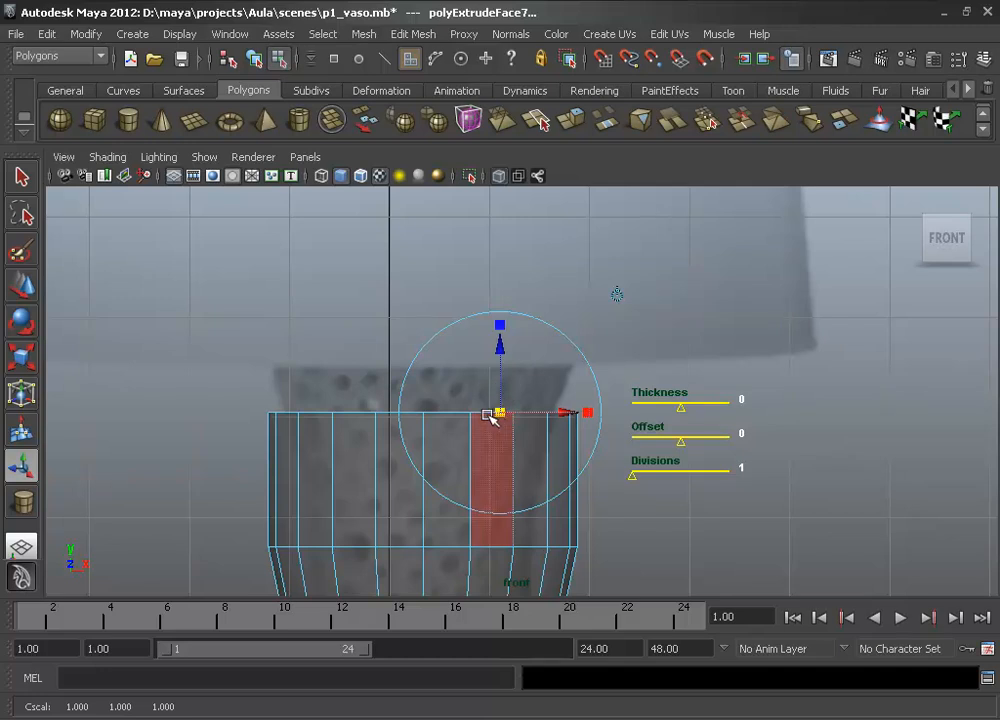
{"action": "left_click_drag", "start_coordinate": [489, 414], "coordinate": [532, 416]}
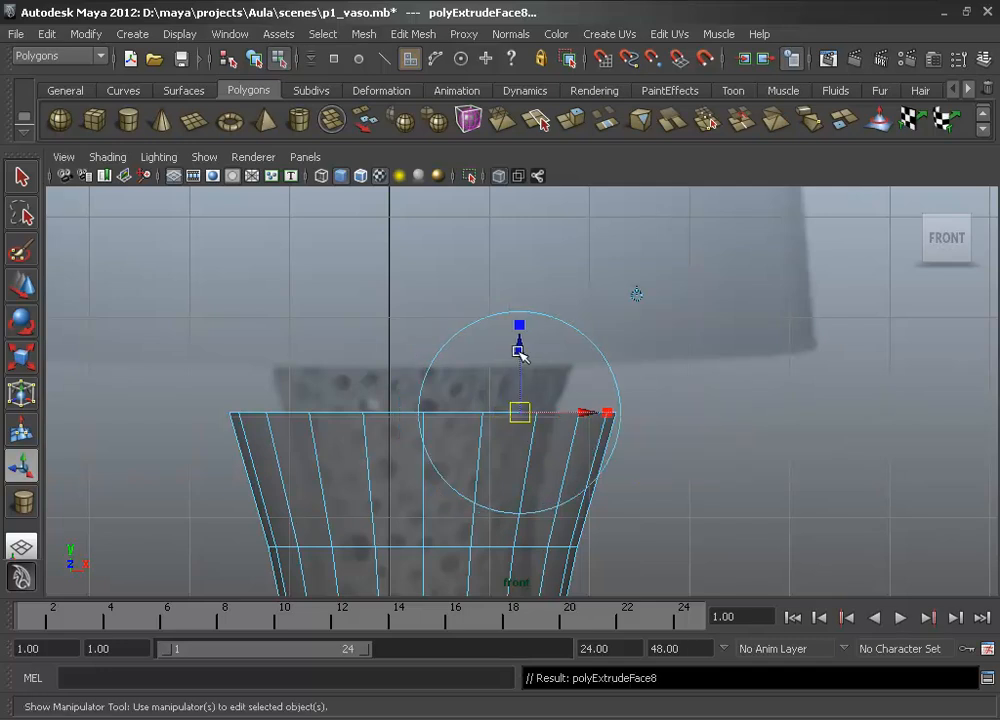
Extrude the top cap to about Y 8.5 at the base's upper rim, widen it uniformly, and check the model in perspective
{"action": "left_click_drag", "start_coordinate": [519, 350], "coordinate": [520, 305]}
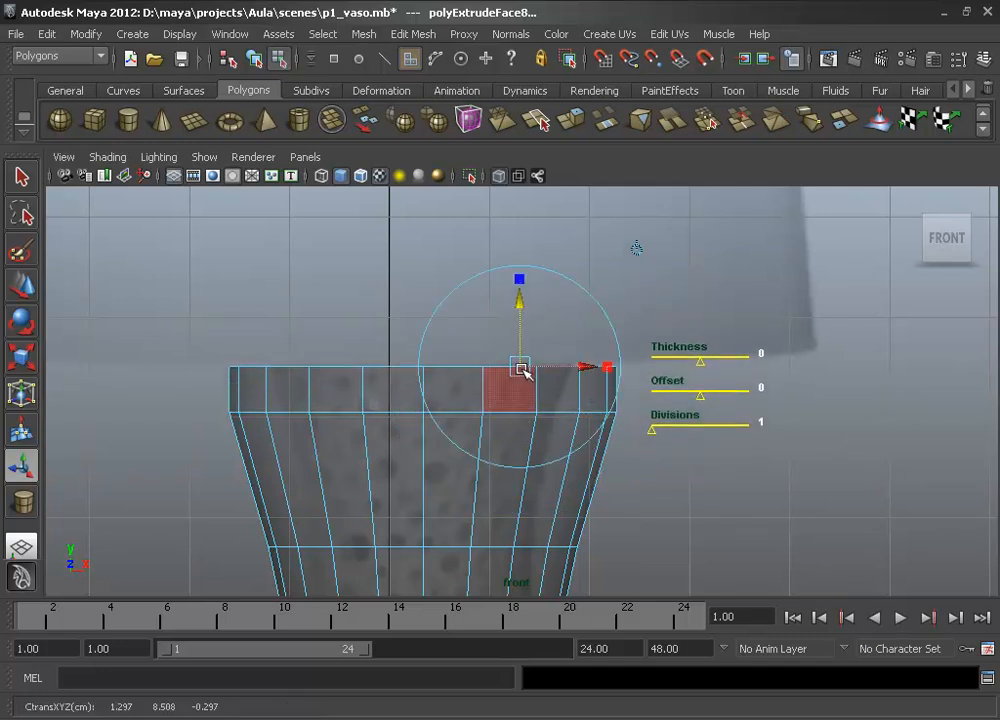
{"action": "left_click", "coordinate": [519, 280]}
{"action": "mouse_move", "coordinate": [523, 370]}
{"action": "left_mouse_down"}
{"action": "mouse_move", "coordinate": [538, 373]}
{"action": "mouse_move", "coordinate": [520, 365]}
{"action": "left_mouse_up"}
{"action": "key", "text": "space"}
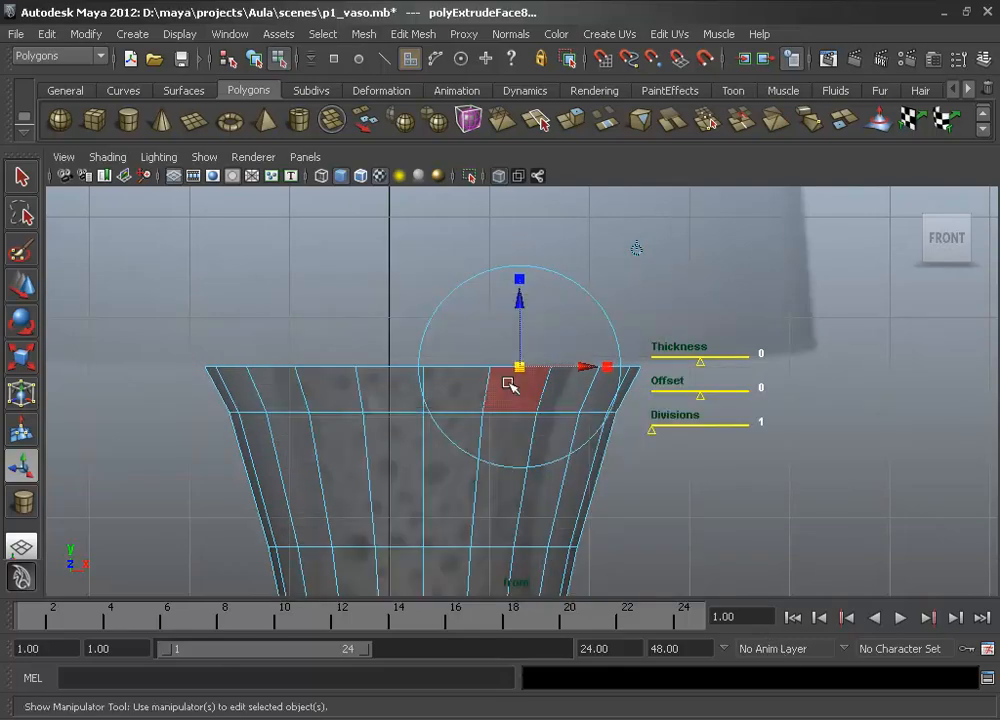
{"action": "key", "text": "space"}
{"action": "key", "text": "space"}
{"action": "left_click_drag", "start_coordinate": [577, 415], "coordinate": [540, 425], "text": "alt"}
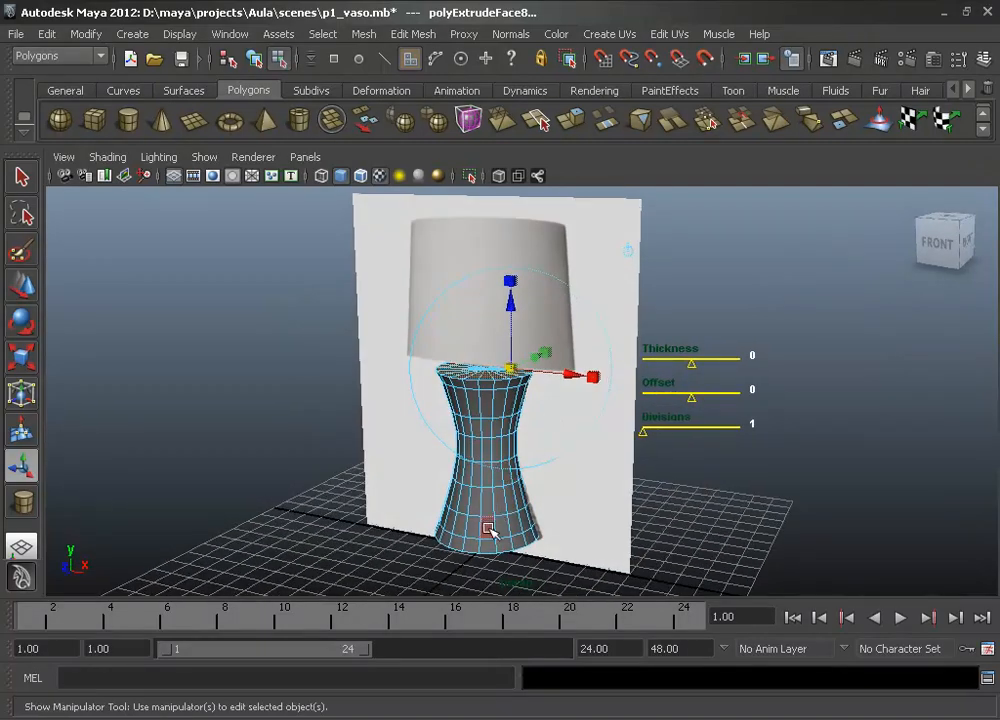
Create a polygon pipe centred on the lamp base, about 3.2 in radius and 8 in height
{"action": "key", "text": "space"}
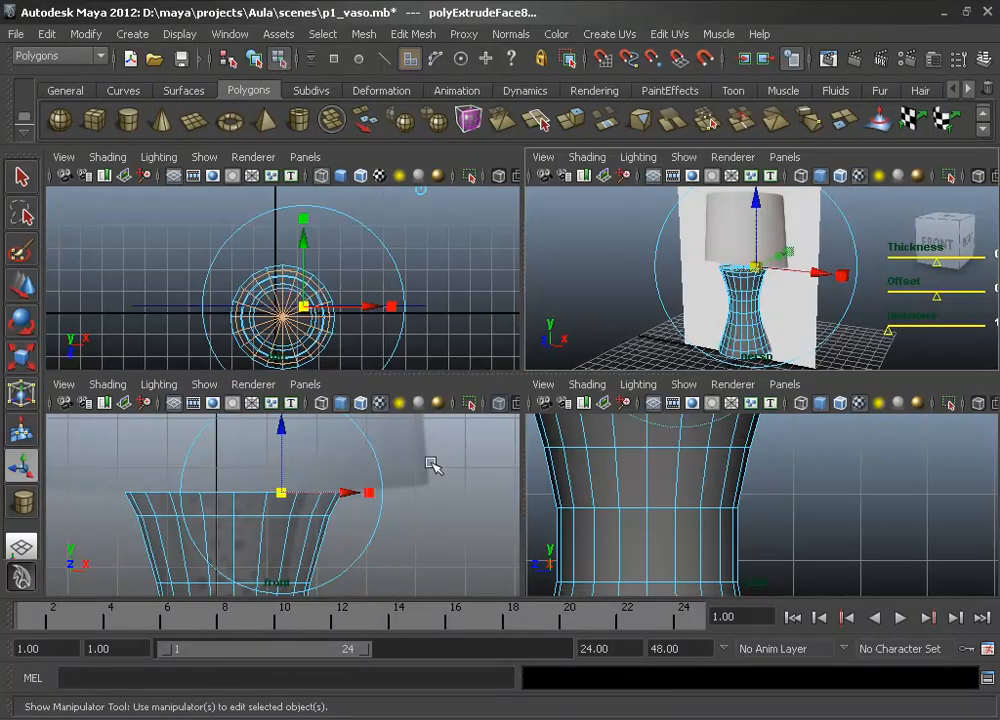
{"action": "left_click", "coordinate": [300, 122]}
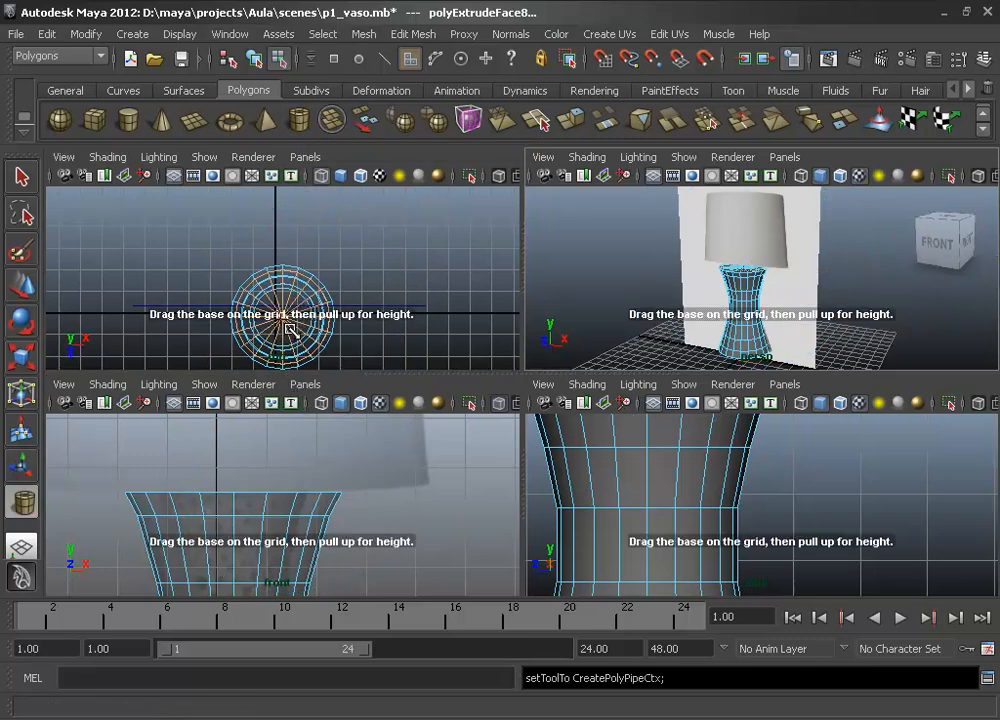
{"action": "key", "text": "space"}
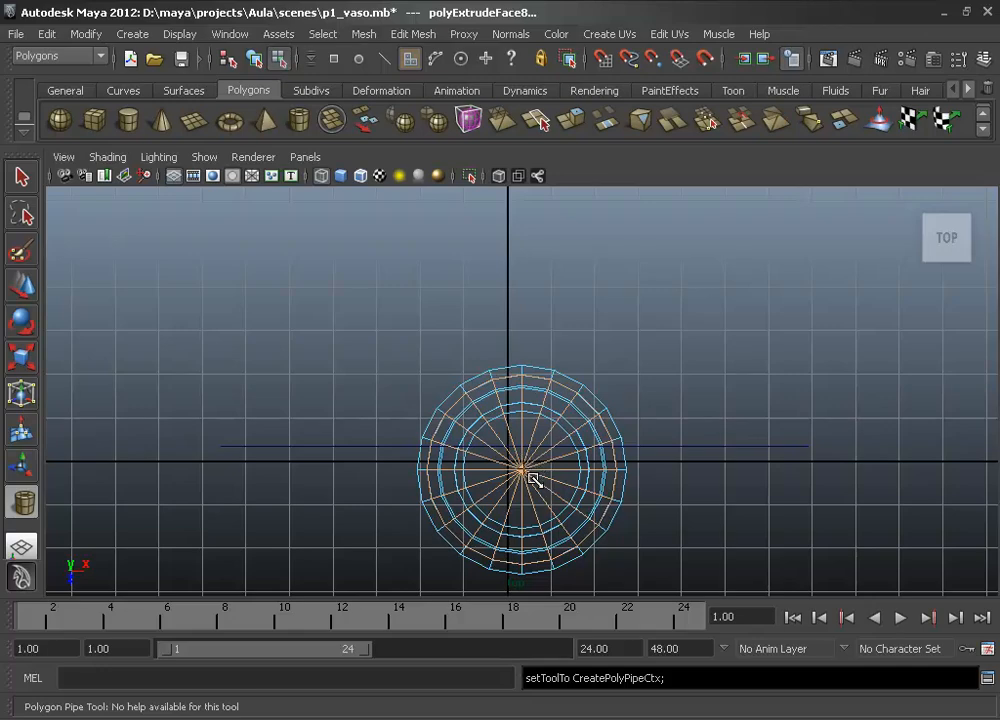
{"action": "left_click_drag", "start_coordinate": [533, 481], "coordinate": [667, 468]}
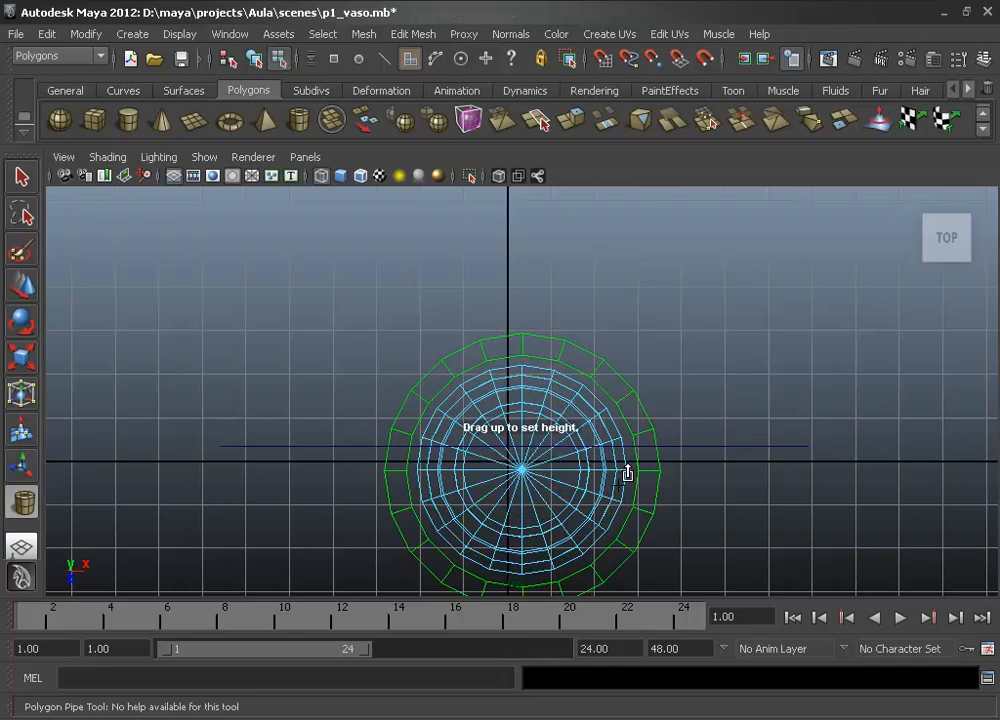
{"action": "key", "text": "space"}
{"action": "left_click_drag", "start_coordinate": [736, 352], "coordinate": [733, 317]}
{"action": "key", "text": "space"}
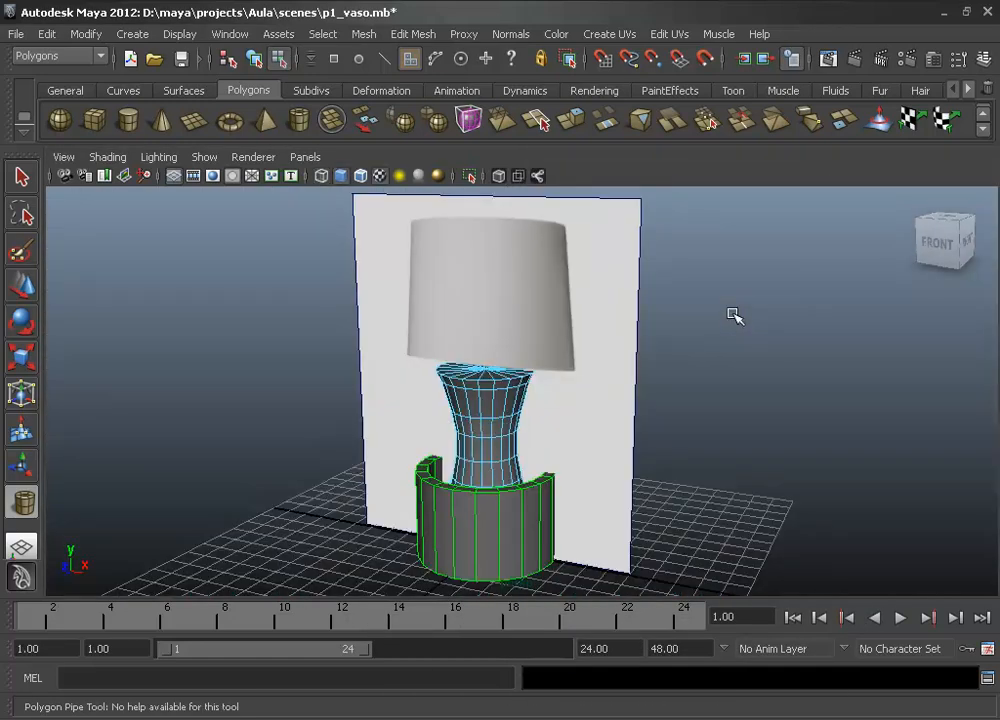
Show the pipe's creation attributes and reduce its thickness to 0.01
{"action": "key", "text": "ctrl+a"}
{"action": "key", "text": "ctrl+a"}
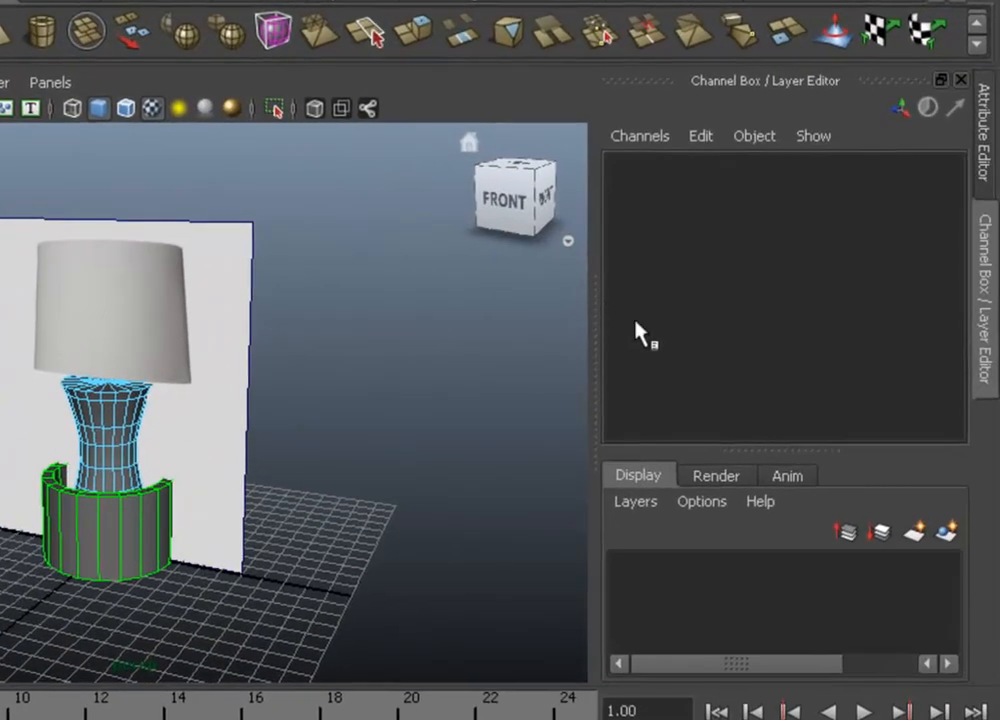
{"action": "left_click", "coordinate": [141, 541]}
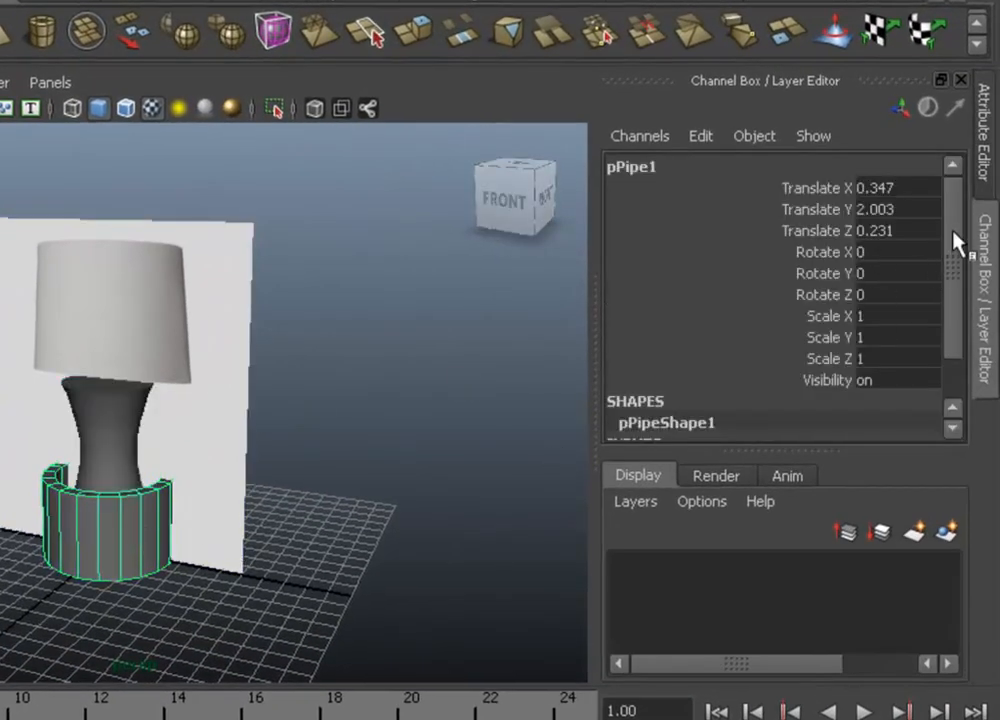
{"action": "scroll", "coordinate": [954, 235], "scroll_direction": "down", "scroll_amount": 2}
{"action": "left_click", "coordinate": [658, 411]}
{"action": "left_click_drag", "start_coordinate": [953, 285], "coordinate": [955, 365]}
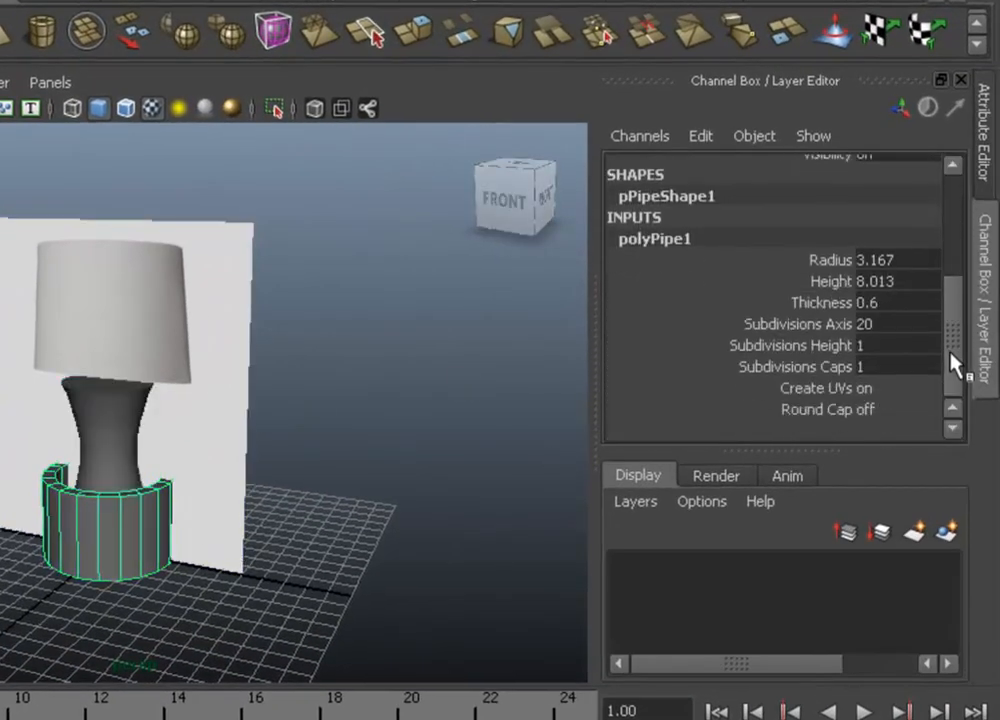
{"action": "left_click", "coordinate": [840, 303]}
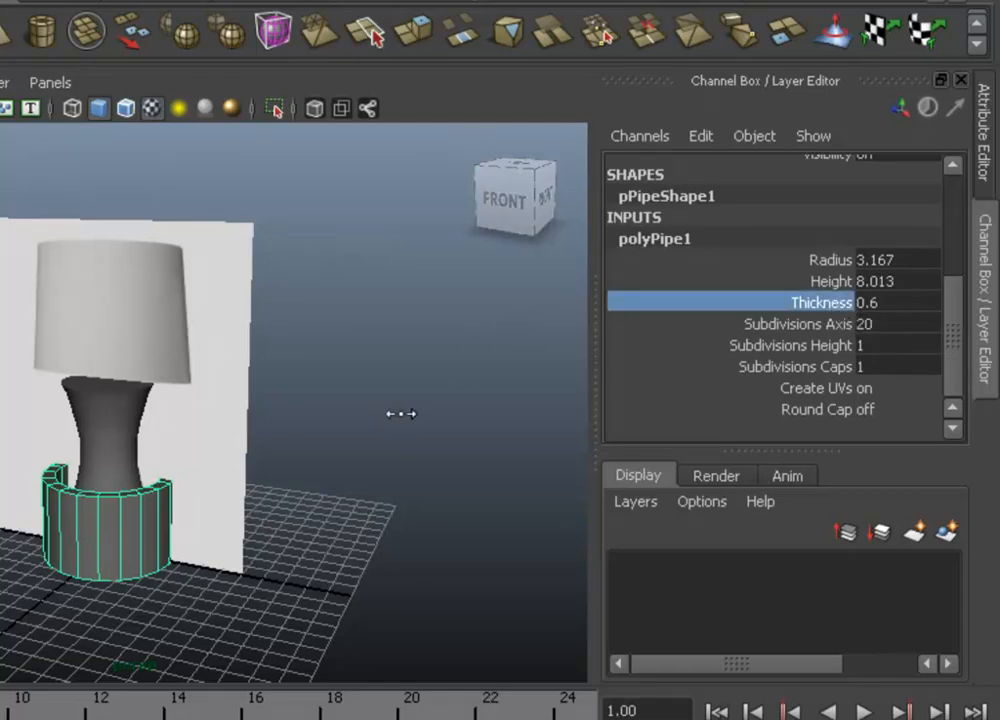
{"action": "middle_click_drag", "start_coordinate": [402, 415], "coordinate": [358, 414]}
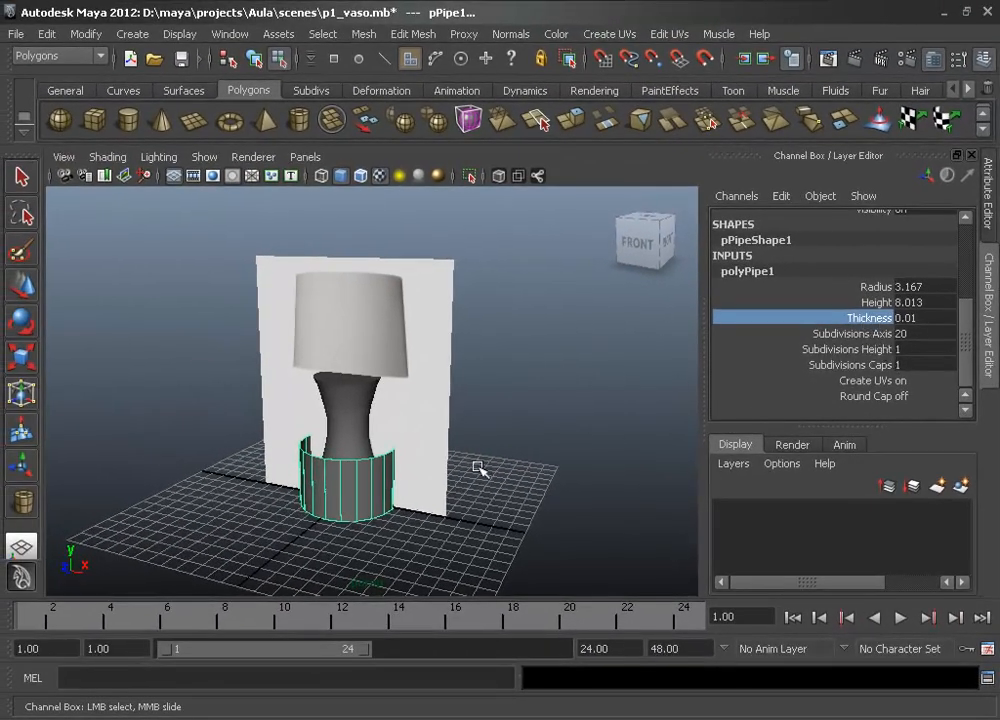
Return to object mode, select the whole pipe and raise it to about Y 11.6 in front of the lampshade
{"action": "left_click_drag", "start_coordinate": [360, 481], "coordinate": [397, 502], "text": "alt"}
{"action": "scroll", "coordinate": [462, 493], "scroll_direction": "up", "scroll_amount": 5}
{"action": "middle_click_drag", "start_coordinate": [397, 502], "coordinate": [446, 461], "text": "alt"}
{"action": "key", "text": "t"}
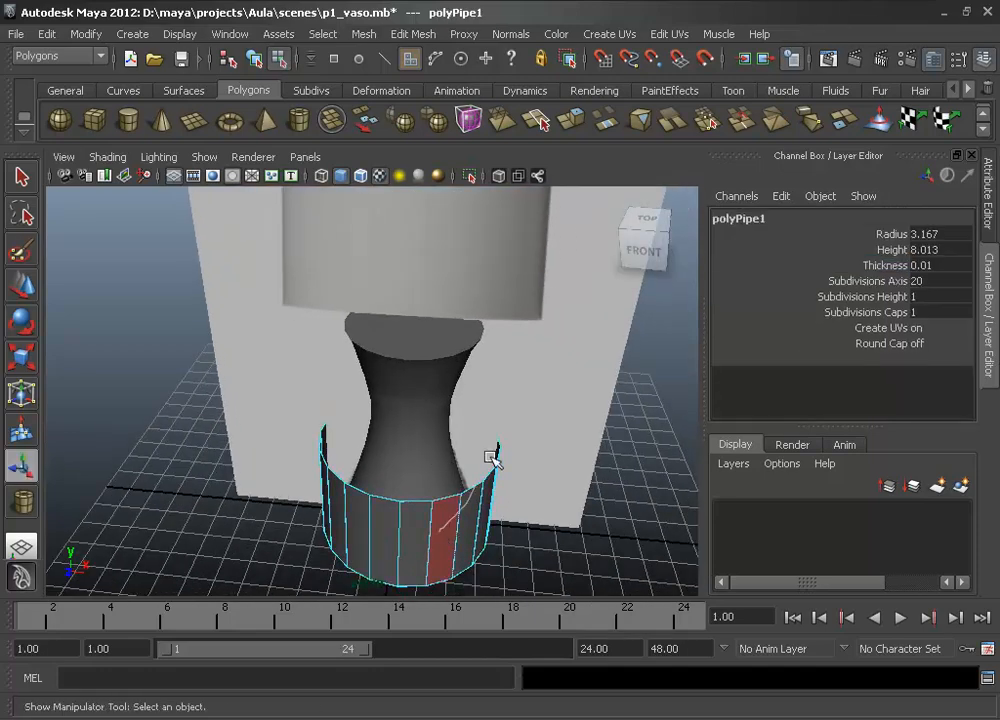
{"action": "right_click_drag", "start_coordinate": [435, 376], "coordinate": [513, 357]}
{"action": "left_click", "coordinate": [409, 517]}
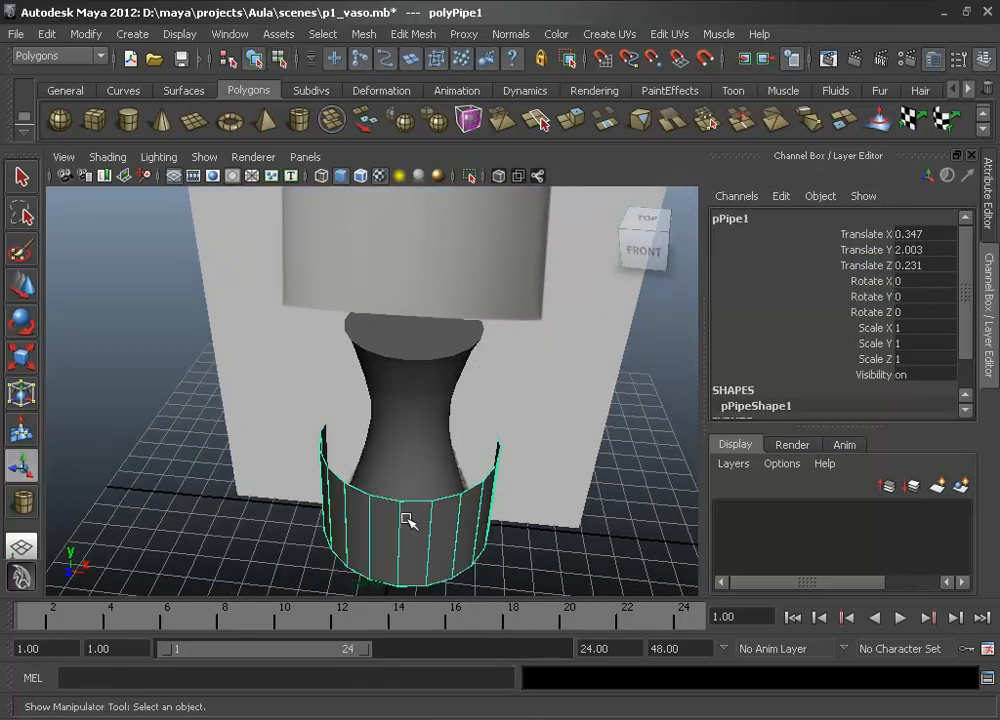
{"action": "key", "text": "w"}
{"action": "left_click_drag", "start_coordinate": [409, 437], "coordinate": [449, 176]}
Scale the pipe up uniformly in the front view to approximate the lampshade's width
{"action": "key", "text": "space"}
{"action": "key", "text": "space"}
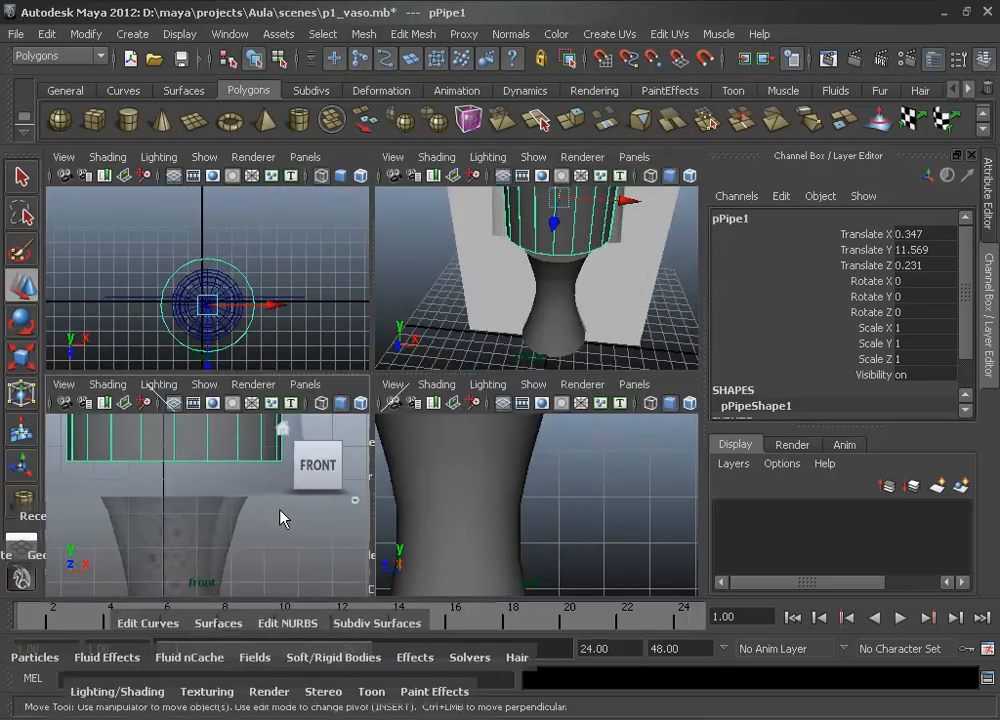
{"action": "middle_click_drag", "start_coordinate": [381, 378], "coordinate": [438, 378], "text": "alt"}
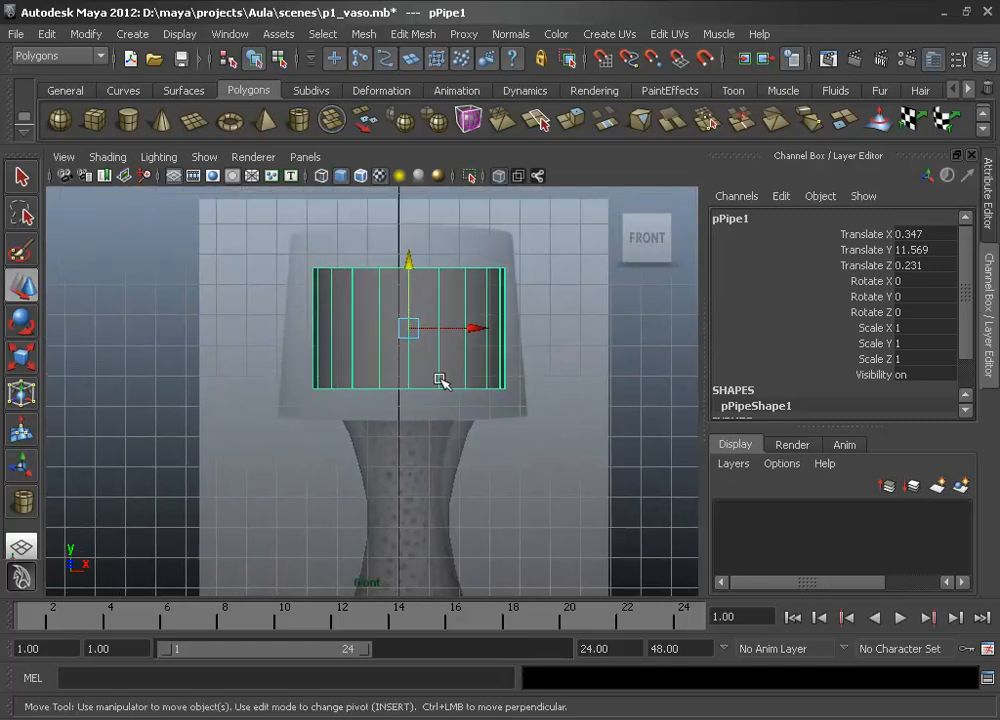
{"action": "key", "text": "r"}
{"action": "mouse_move", "coordinate": [408, 330]}
{"action": "left_mouse_down"}
{"action": "mouse_move", "coordinate": [437, 330]}
{"action": "mouse_move", "coordinate": [418, 330]}
{"action": "left_mouse_up"}
{"action": "key", "text": "w"}
{"action": "key", "text": "r"}
{"action": "left_click", "coordinate": [406, 327]}
Select the pipe's bottom ring of vertices, lower it to the reference lampshade's bottom edge and scale it out to match its width
{"action": "right_click_drag", "start_coordinate": [437, 356], "coordinate": [391, 357]}
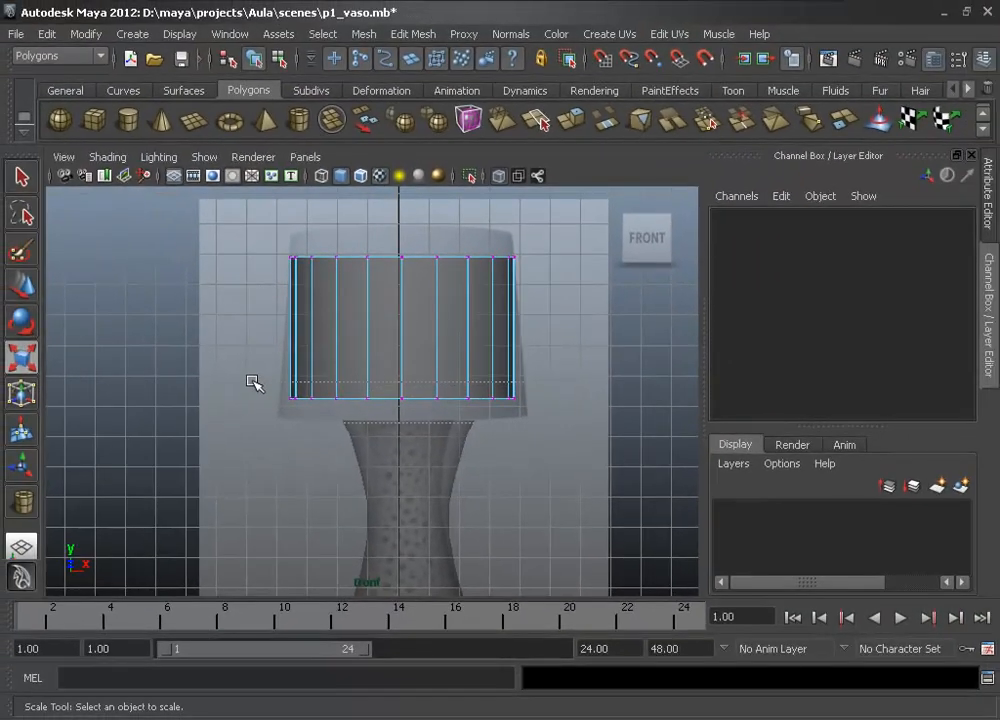
{"action": "left_click_drag", "start_coordinate": [253, 383], "coordinate": [530, 410]}
{"action": "key", "text": "w"}
{"action": "left_click_drag", "start_coordinate": [402, 339], "coordinate": [401, 358]}
{"action": "scroll", "coordinate": [524, 471], "scroll_direction": "up", "scroll_amount": 4}
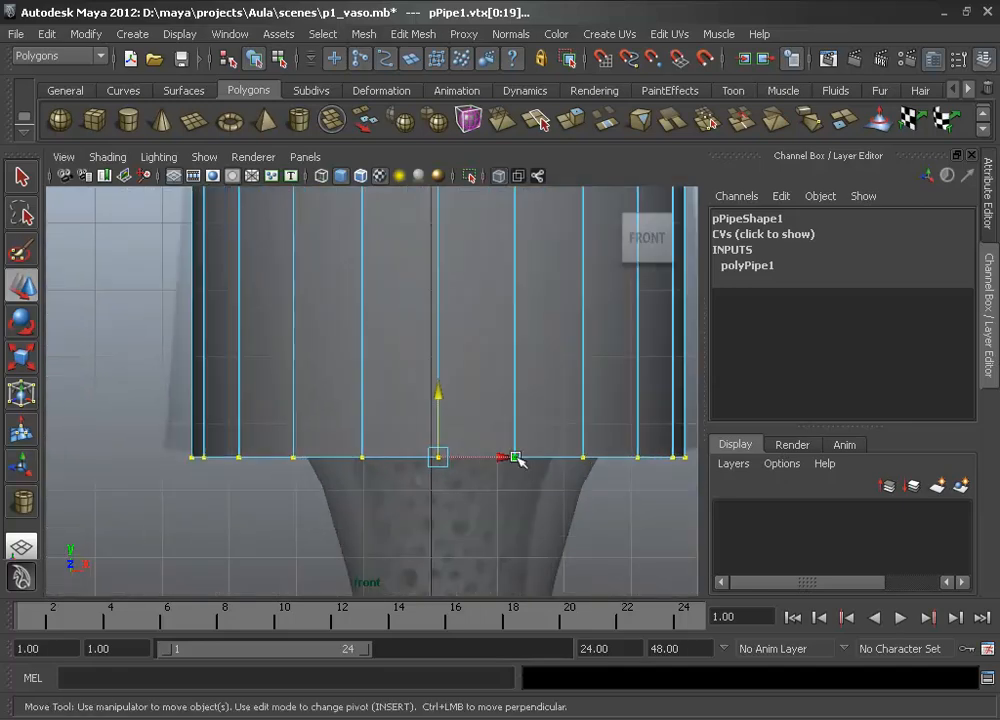
{"action": "key", "text": "r"}
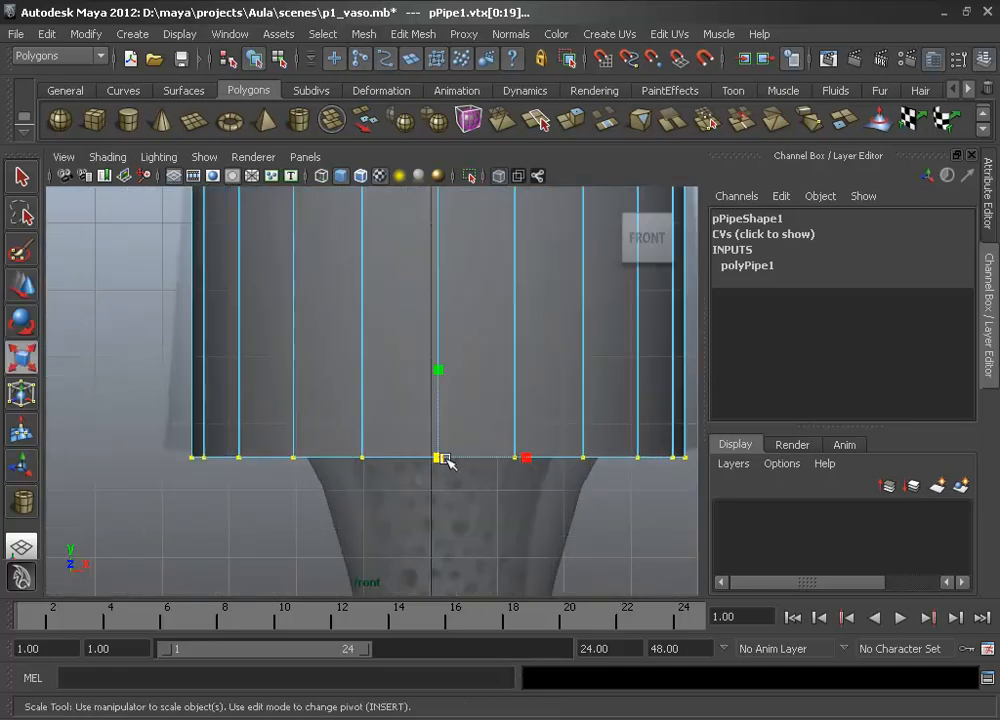
{"action": "left_click_drag", "start_coordinate": [445, 460], "coordinate": [481, 466]}
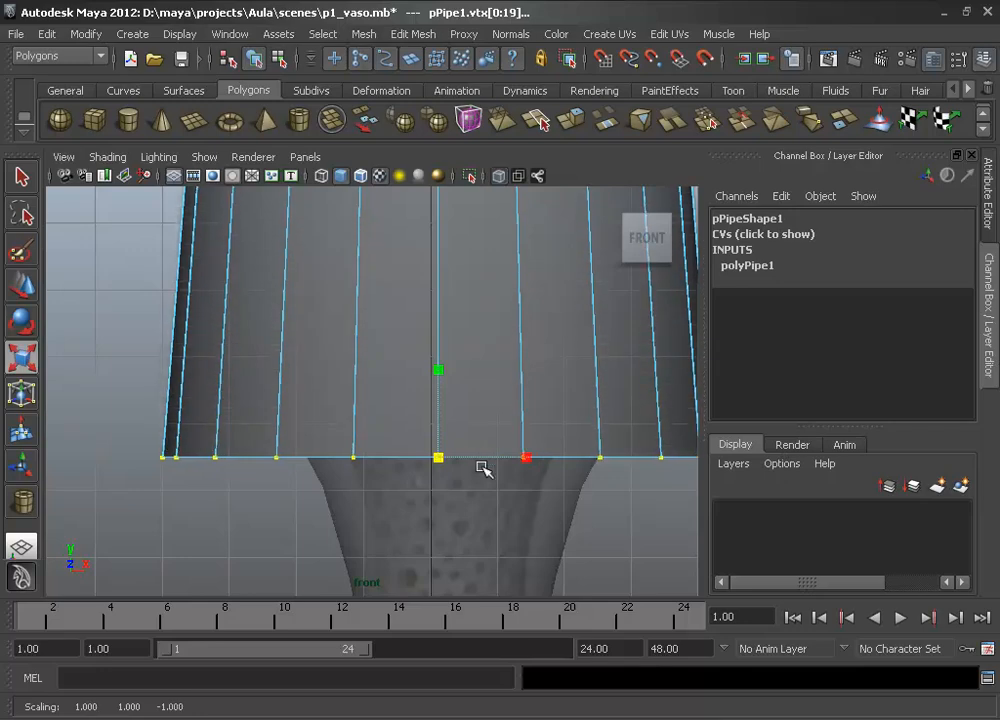
Select the pipe's top ring of vertices and raise it to the top edge of the lampshade in the reference image
{"action": "middle_click_drag", "start_coordinate": [487, 390], "coordinate": [453, 569], "text": "alt"}
{"action": "middle_click_drag", "start_coordinate": [511, 319], "coordinate": [455, 405], "text": "alt"}
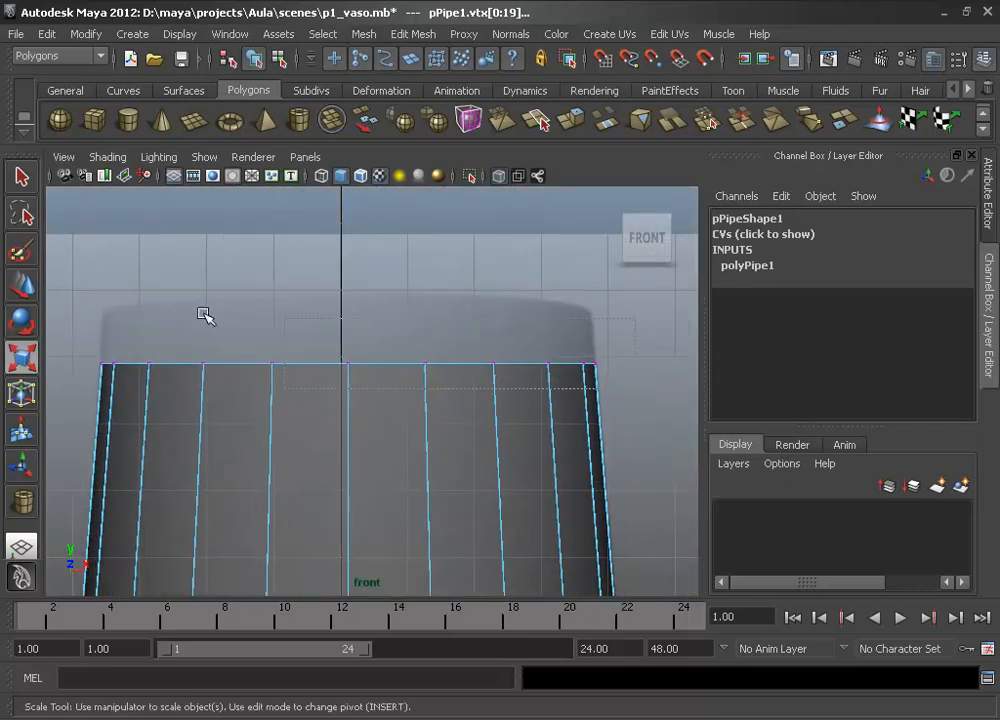
{"action": "left_click_drag", "start_coordinate": [205, 315], "coordinate": [85, 287]}
{"action": "key", "text": "w"}
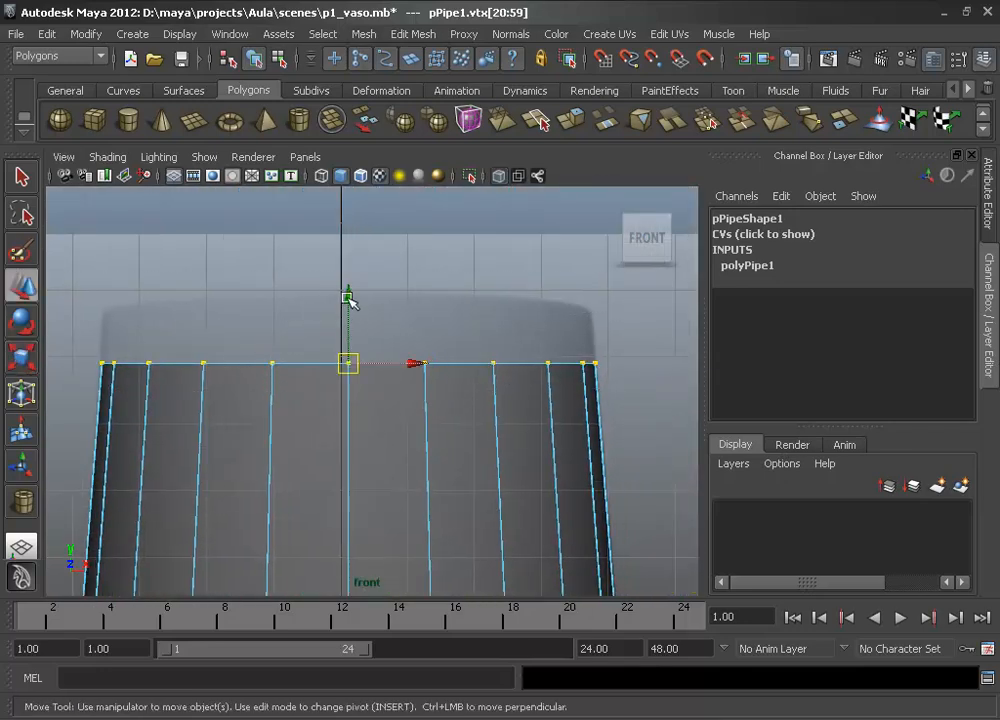
{"action": "left_click_drag", "start_coordinate": [350, 300], "coordinate": [350, 241]}
{"action": "scroll", "coordinate": [413, 393], "scroll_direction": "down", "scroll_amount": 3}
{"action": "middle_click_drag", "start_coordinate": [413, 393], "coordinate": [408, 272], "text": "alt"}
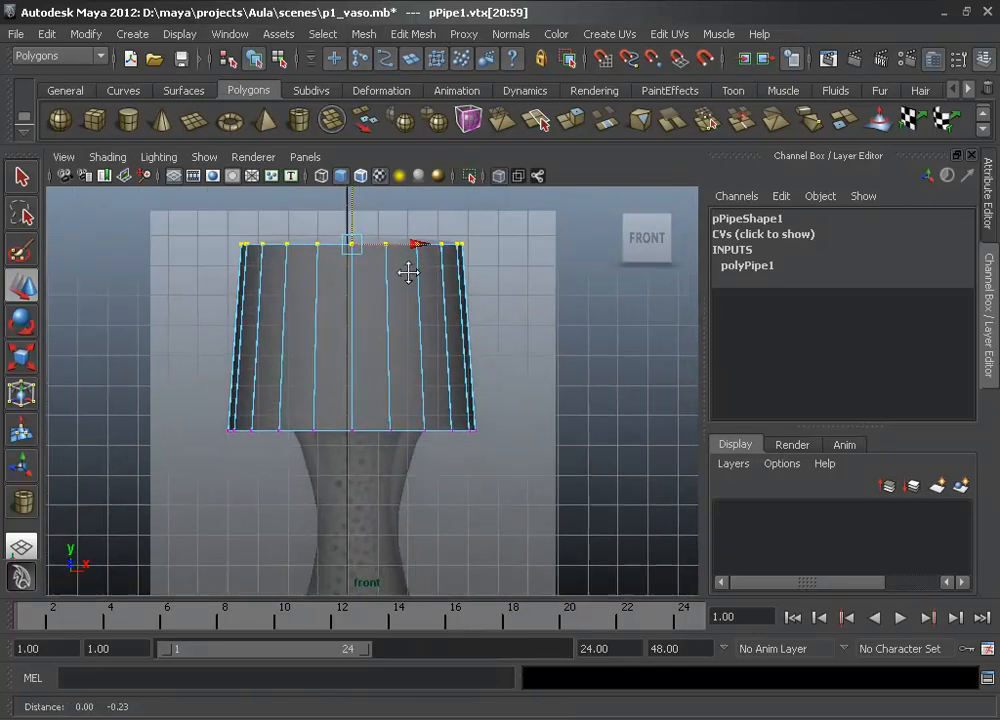
Select the textured reference plane in the perspective view and move it back along Z behind the lampshade pipe
{"action": "key", "text": "space"}
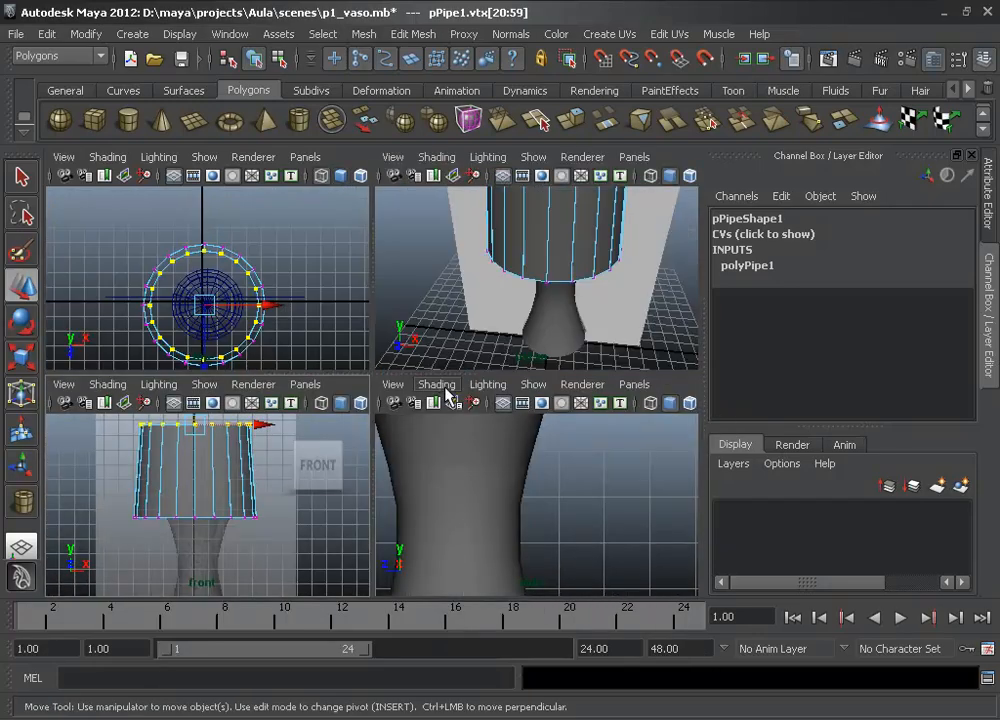
{"action": "key", "text": "space"}
{"action": "left_click_drag", "start_coordinate": [536, 335], "coordinate": [455, 345], "text": "alt"}
{"action": "left_click", "coordinate": [570, 338]}
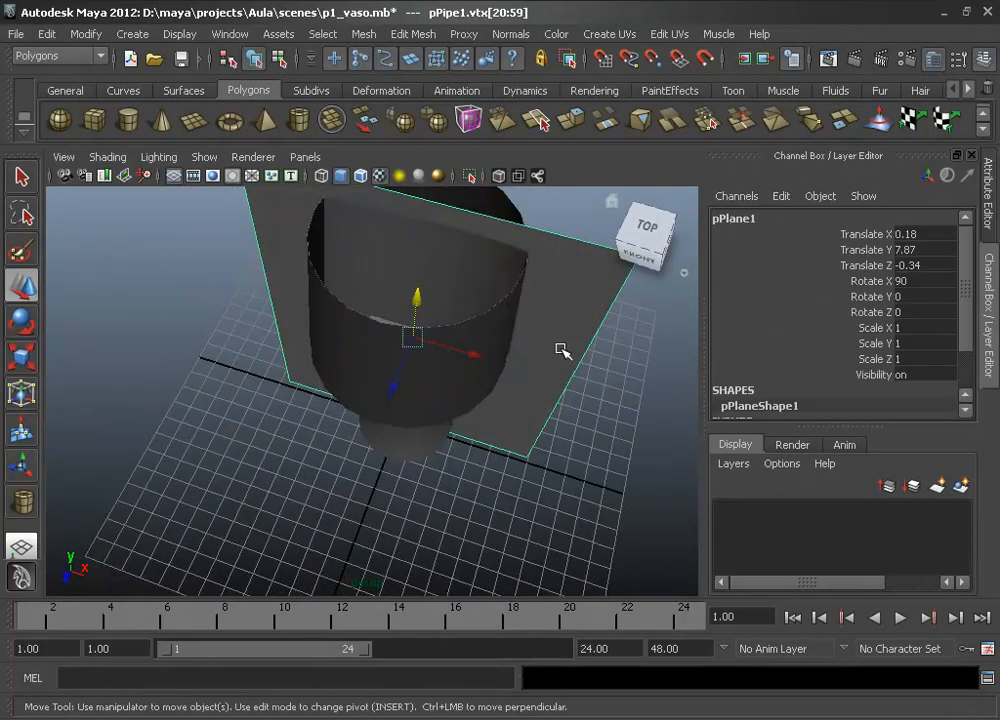
{"action": "left_click_drag", "start_coordinate": [562, 350], "coordinate": [462, 301], "text": "alt"}
{"action": "left_click_drag", "start_coordinate": [381, 337], "coordinate": [415, 299]}
Move the lamp base sideways out from under the lampshade to about X 9.2
{"action": "left_click", "coordinate": [405, 425]}
{"action": "left_click_drag", "start_coordinate": [405, 425], "coordinate": [620, 494], "text": "alt"}
{"action": "left_click_drag", "start_coordinate": [580, 400], "coordinate": [557, 422], "text": "alt"}
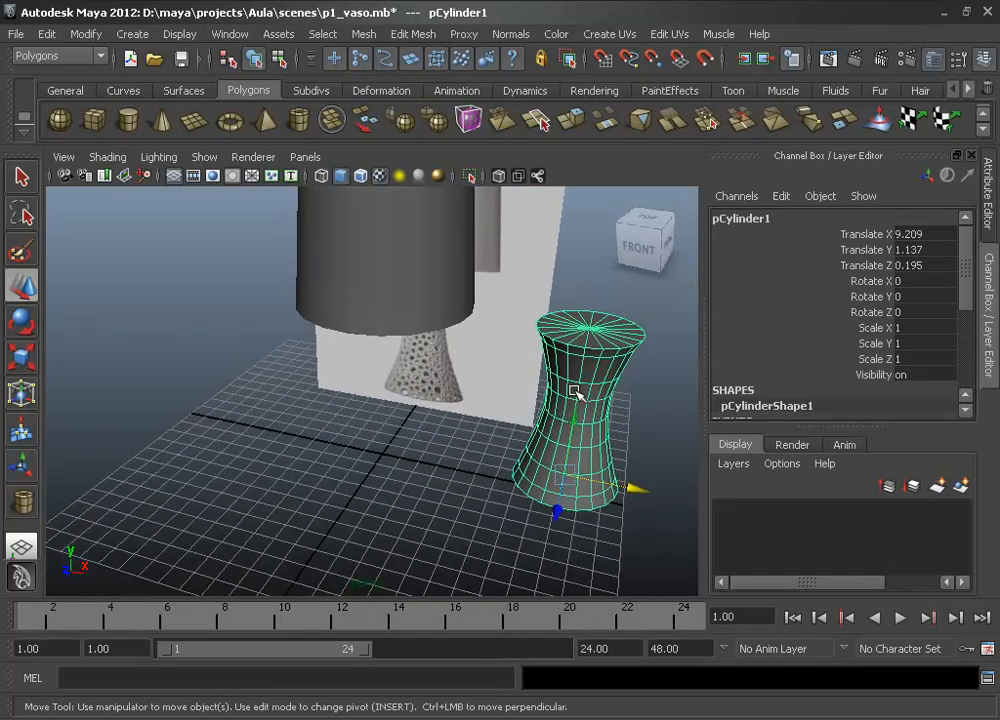
{"action": "scroll", "coordinate": [509, 449], "scroll_direction": "up", "scroll_amount": 3}
{"action": "middle_click_drag", "start_coordinate": [578, 395], "coordinate": [402, 448], "text": "alt"}
Switch the lamp base to face selection and select only its top cap faces, excluding the ring of side faces below
{"action": "right_click_drag", "start_coordinate": [455, 380], "coordinate": [457, 429]}
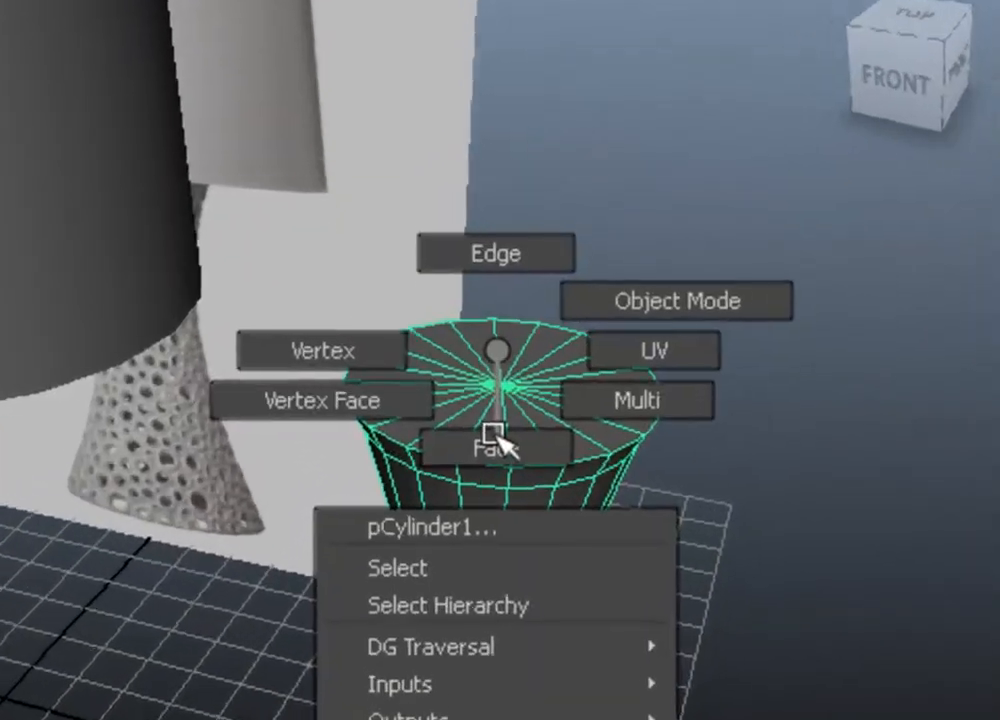
{"action": "right_click_drag", "start_coordinate": [510, 462], "coordinate": [510, 462]}
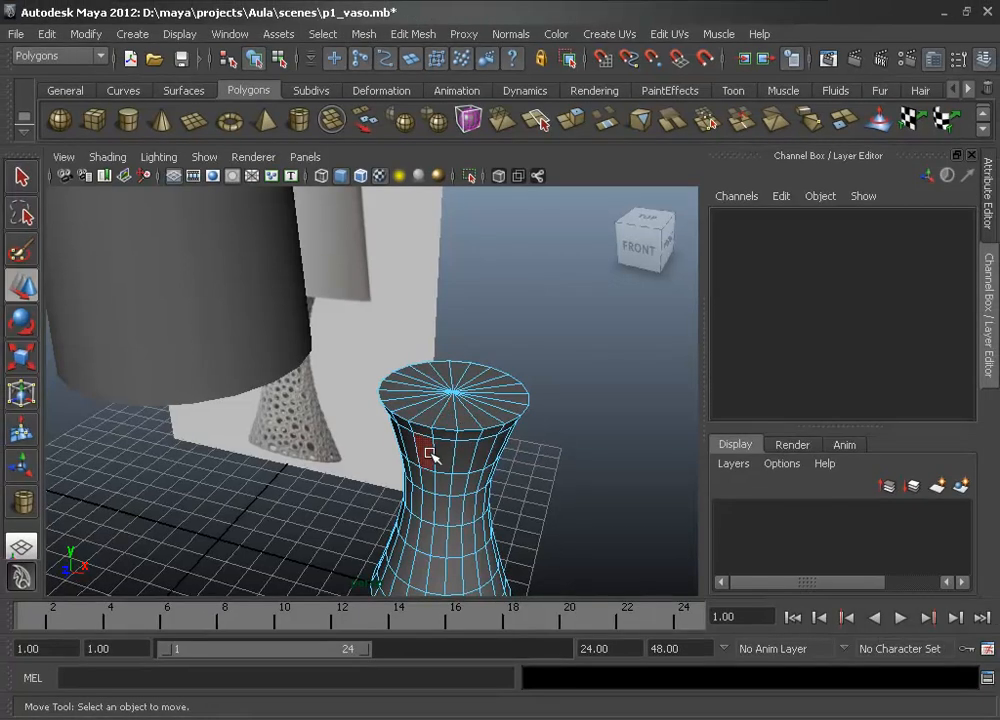
{"action": "key", "text": "space"}
{"action": "key", "text": "space"}
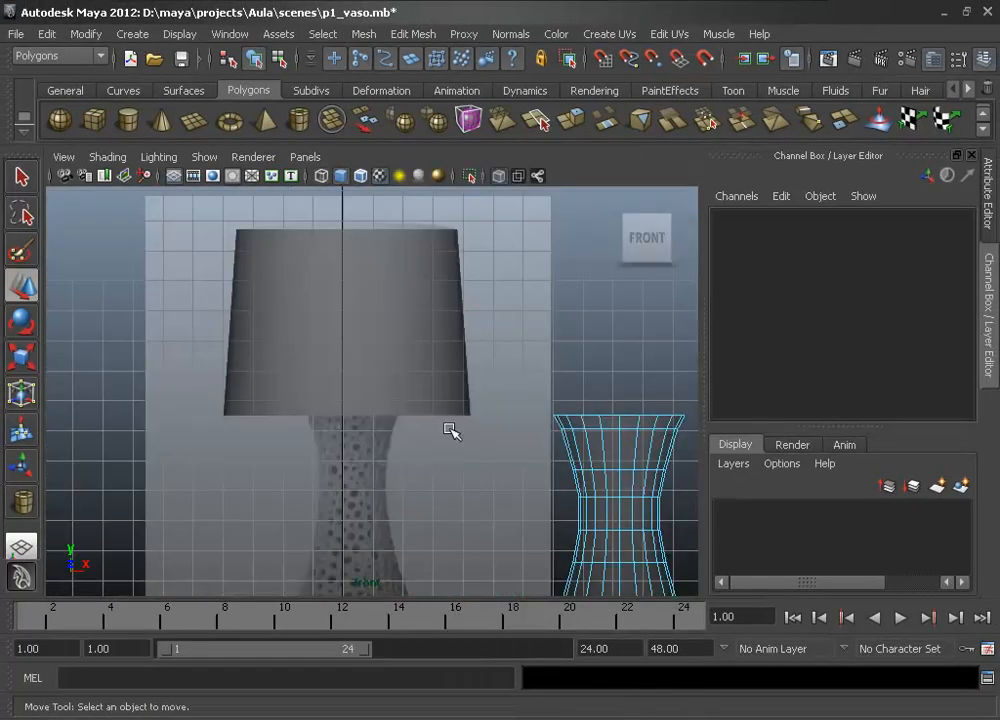
{"action": "middle_click_drag", "start_coordinate": [519, 409], "coordinate": [328, 408], "text": "alt"}
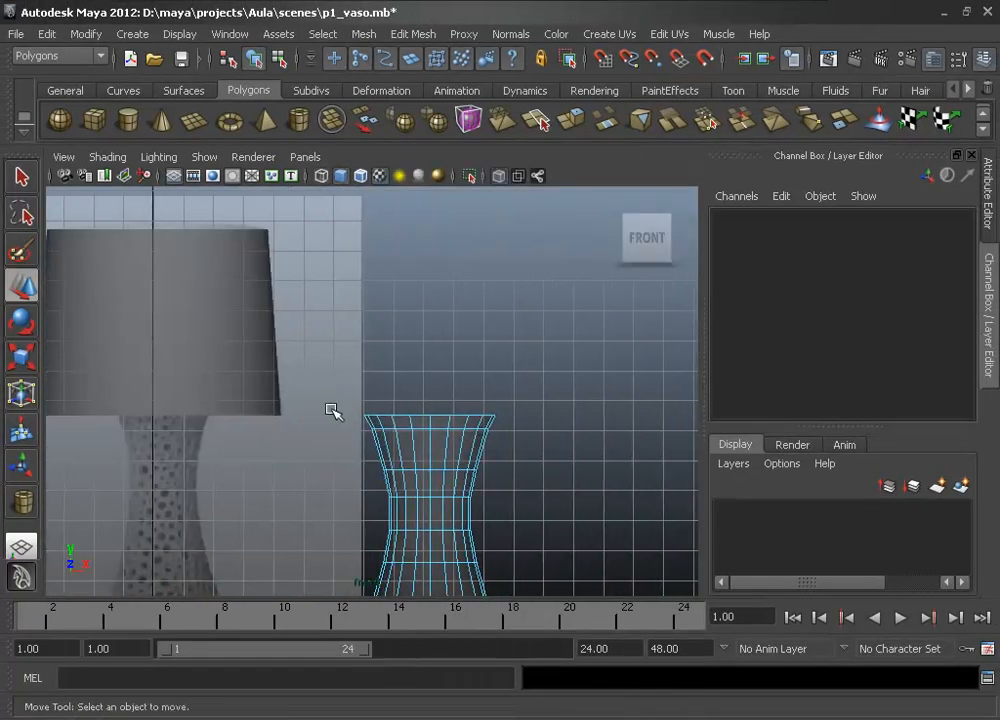
{"action": "scroll", "coordinate": [330, 410], "scroll_direction": "up", "scroll_amount": 5}
{"action": "middle_click_drag", "start_coordinate": [643, 446], "coordinate": [449, 380], "text": "alt"}
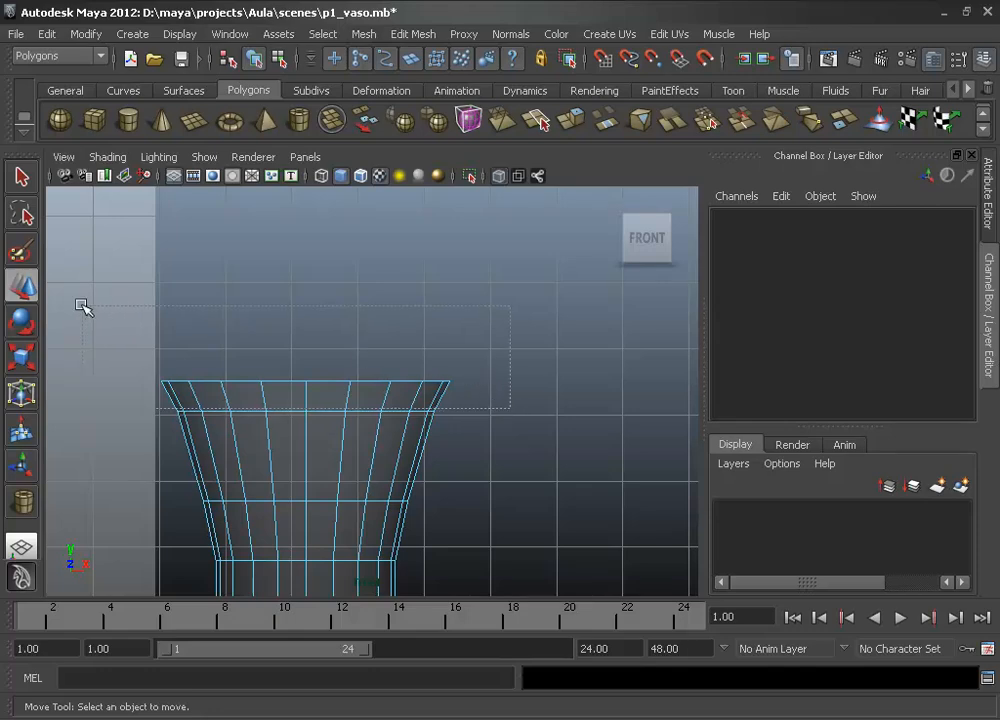
{"action": "left_click_drag", "start_coordinate": [82, 306], "coordinate": [88, 314]}
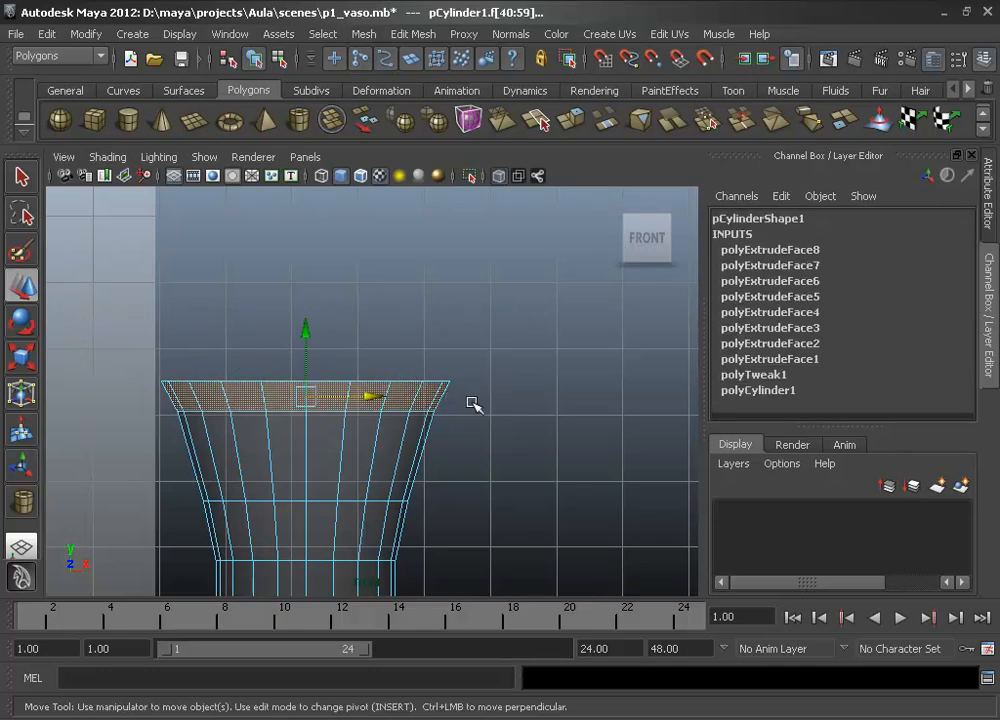
{"action": "left_click_drag", "start_coordinate": [472, 403], "coordinate": [106, 398], "text": "ctrl"}
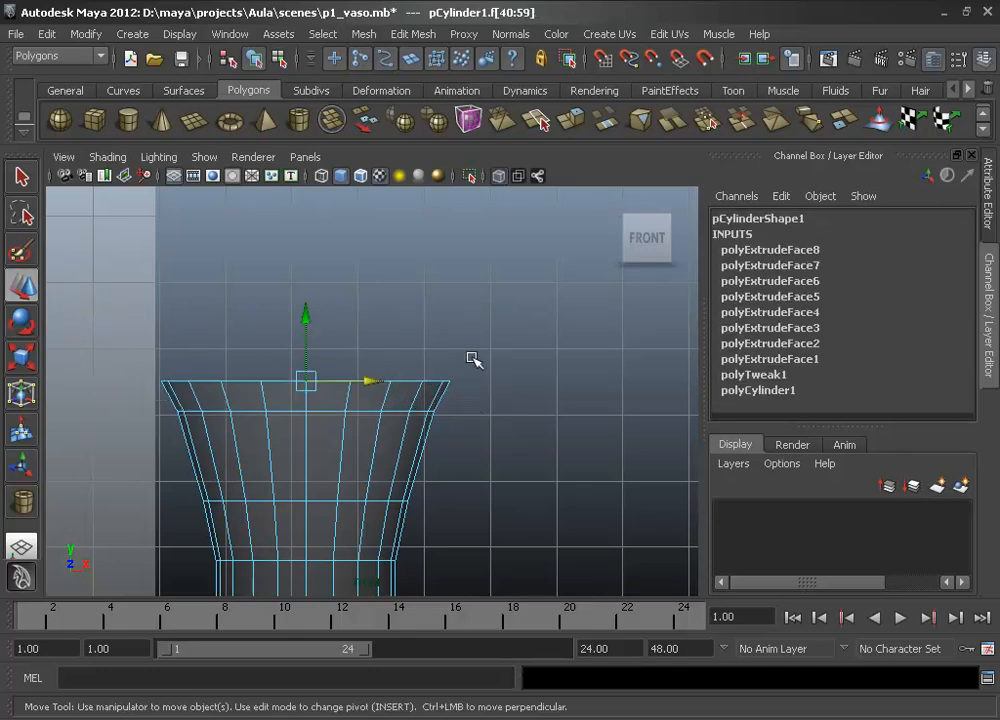
{"action": "key", "text": "space"}
{"action": "key", "text": "space"}
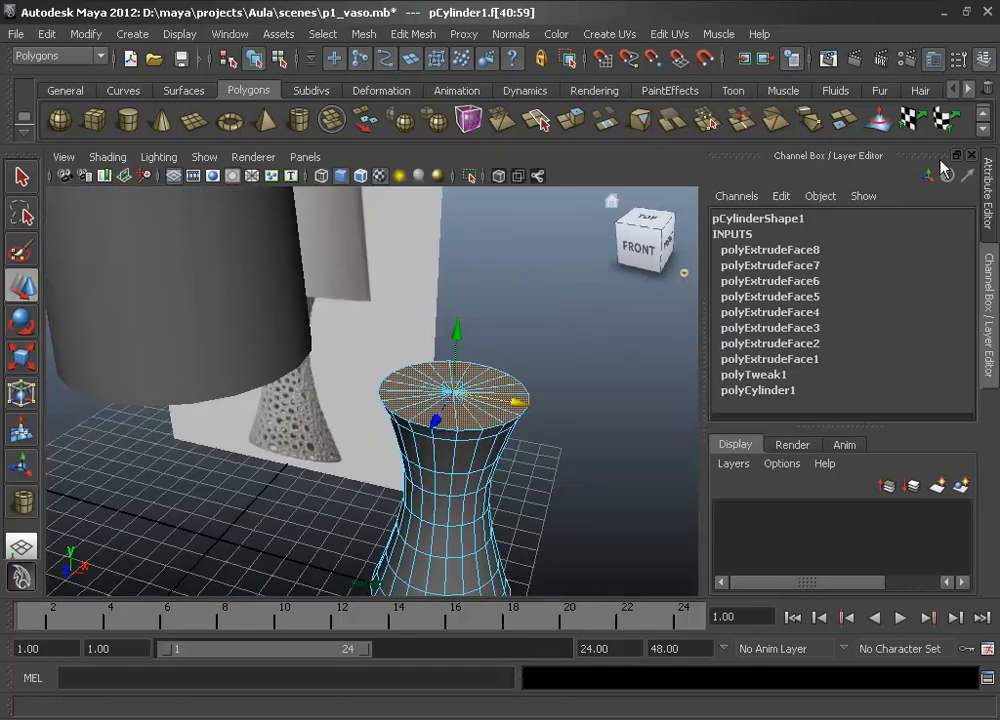
Hide the Channel Box, extrude the base's top cap faces and scale them uniformly inward to leave a flat rim
{"action": "left_click", "coordinate": [971, 156]}
{"action": "left_click", "coordinate": [994, 157]}
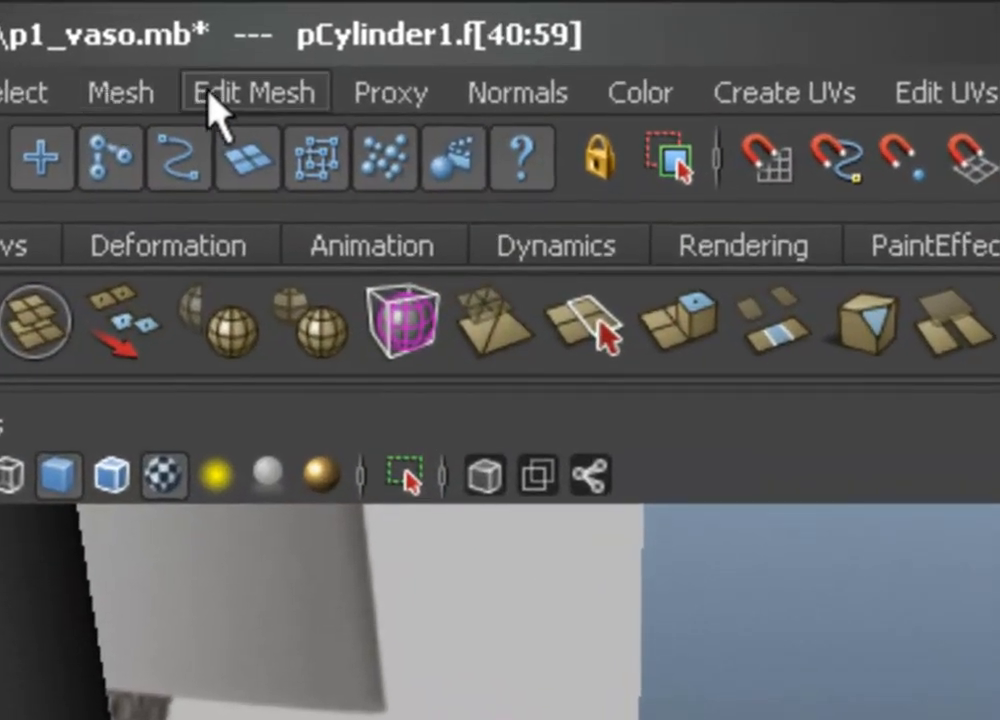
{"action": "left_click", "coordinate": [401, 38]}
{"action": "left_click", "coordinate": [270, 218]}
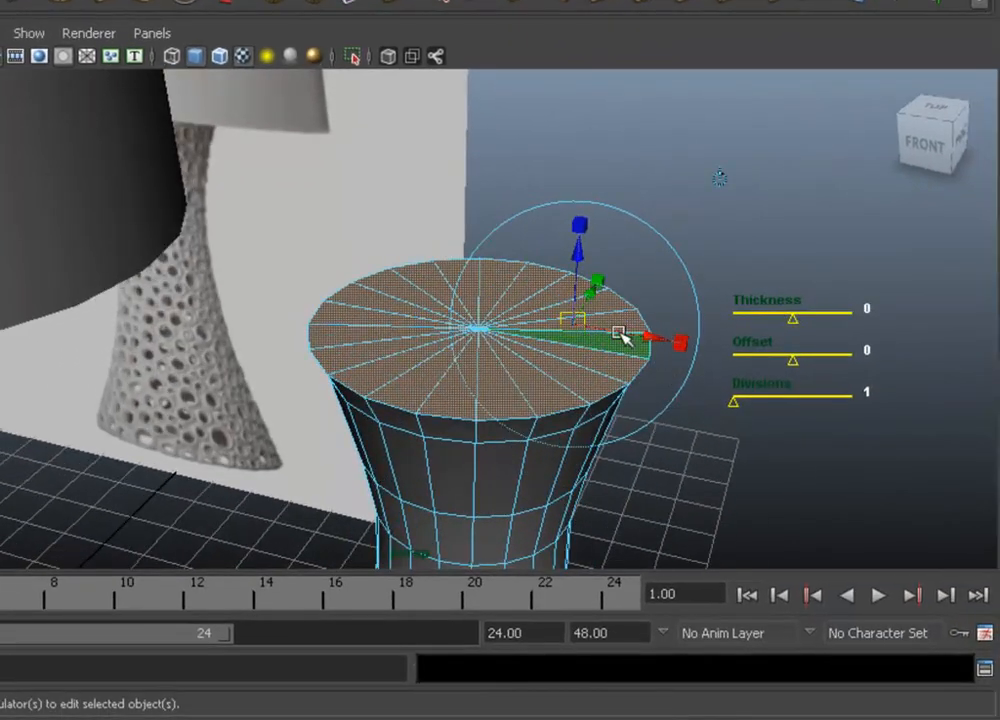
{"action": "left_click", "coordinate": [680, 343]}
{"action": "left_click", "coordinate": [571, 324]}
{"action": "left_click_drag", "start_coordinate": [575, 327], "coordinate": [511, 311]}
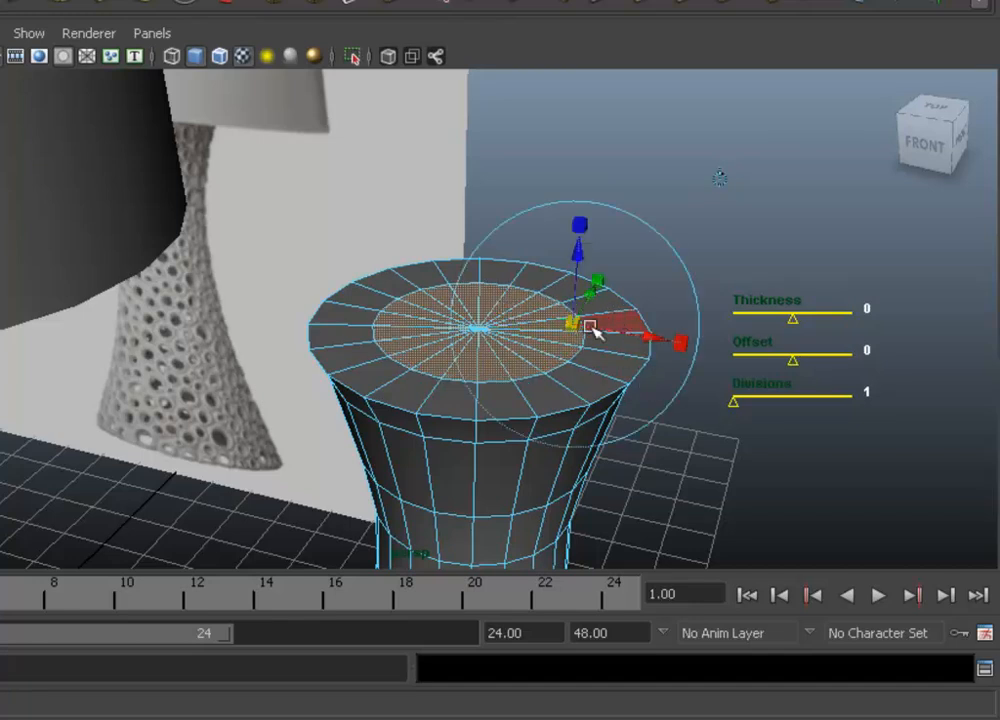
Extrude the inset cap faces again and pull them upward to form a cylindrical neck
{"action": "key", "text": "ctrl+e"}
{"action": "left_click_drag", "start_coordinate": [543, 262], "coordinate": [545, 154]}
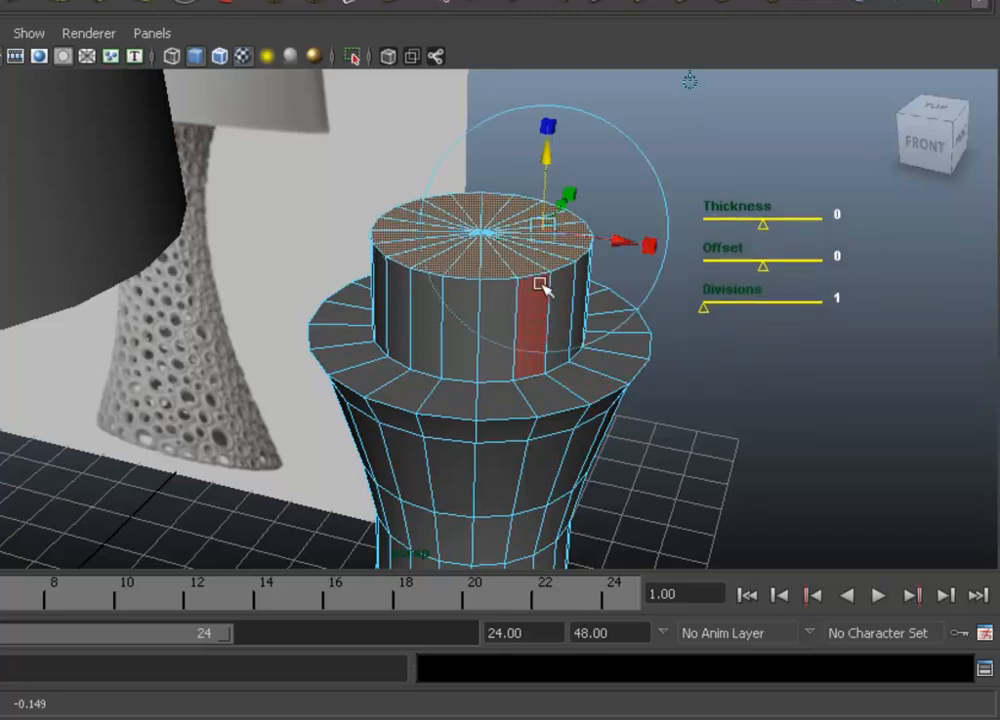
{"action": "middle_click_drag", "start_coordinate": [543, 285], "coordinate": [487, 307], "text": "alt"}
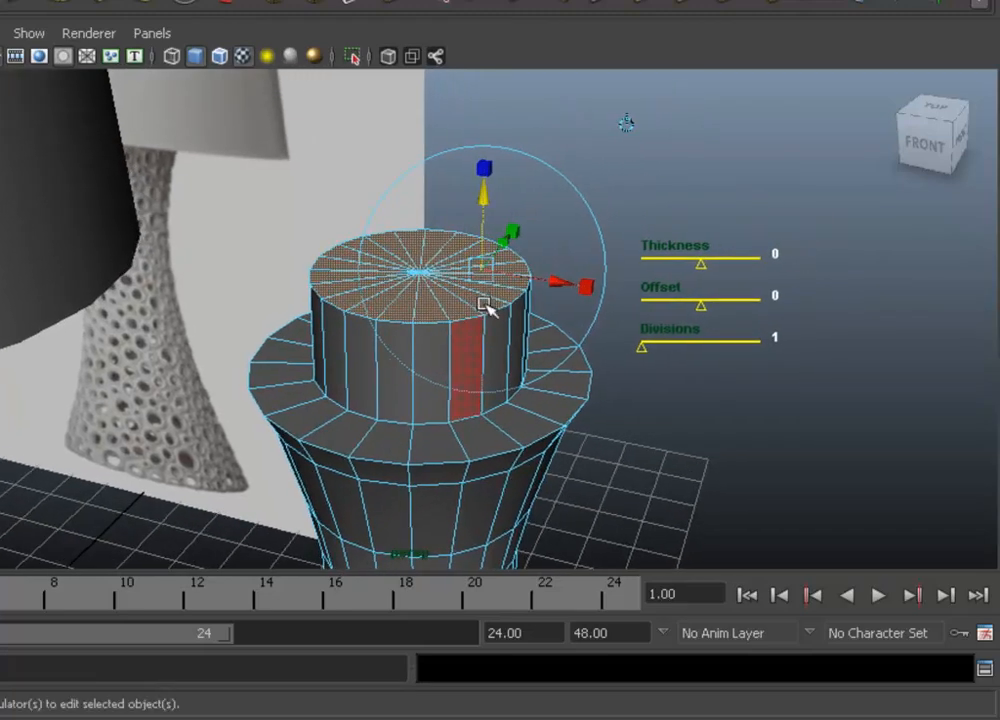
Extrude the neck's top faces outward into a wider disc, and extrude that disc slightly upward into a thin flange
{"action": "key", "text": "ctrl+e"}
{"action": "left_click", "coordinate": [586, 288]}
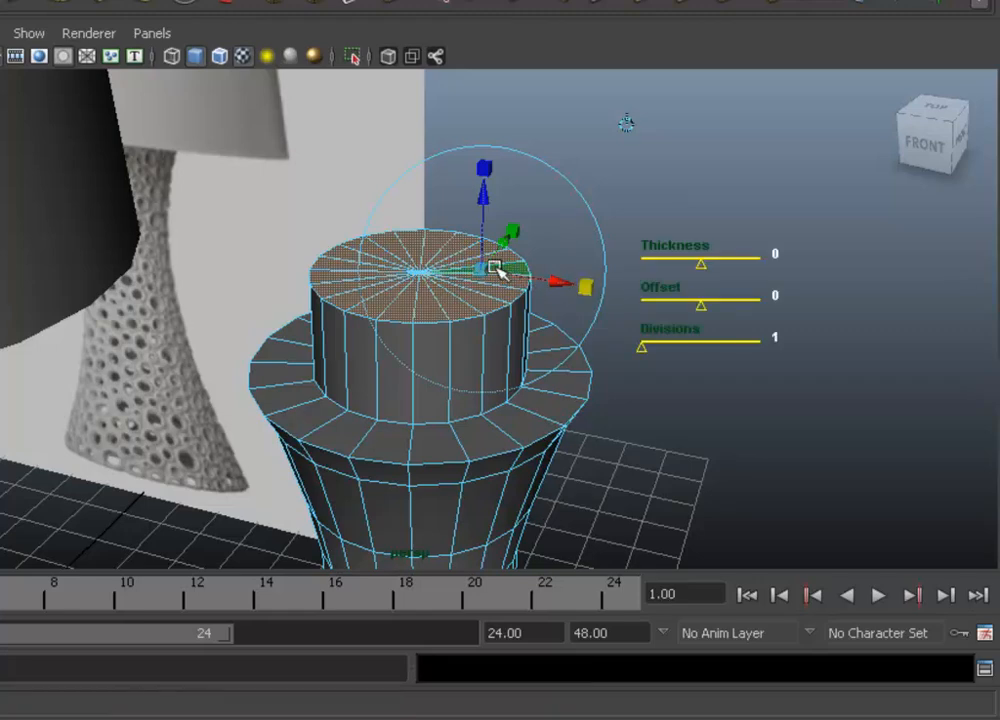
{"action": "left_click_drag", "start_coordinate": [489, 272], "coordinate": [541, 283]}
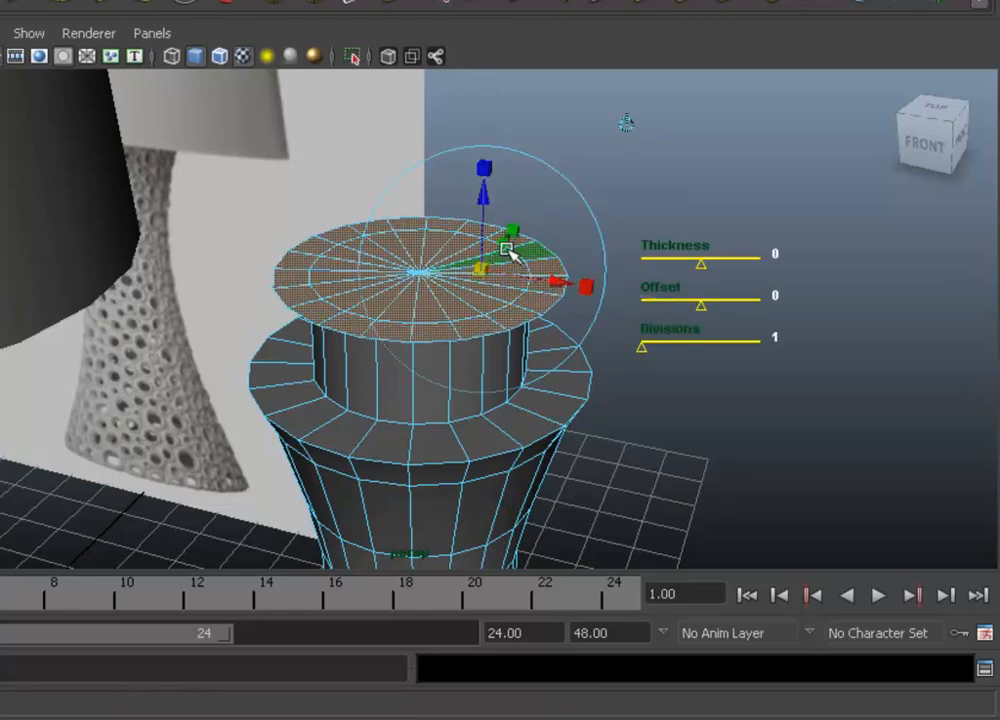
{"action": "key", "text": "ctrl+e"}
{"action": "left_click_drag", "start_coordinate": [510, 200], "coordinate": [507, 186]}
Extrude the flange's top faces inward to a smaller circle and extrude that circle upward as a second, narrower neck
{"action": "key", "text": "ctrl+e"}
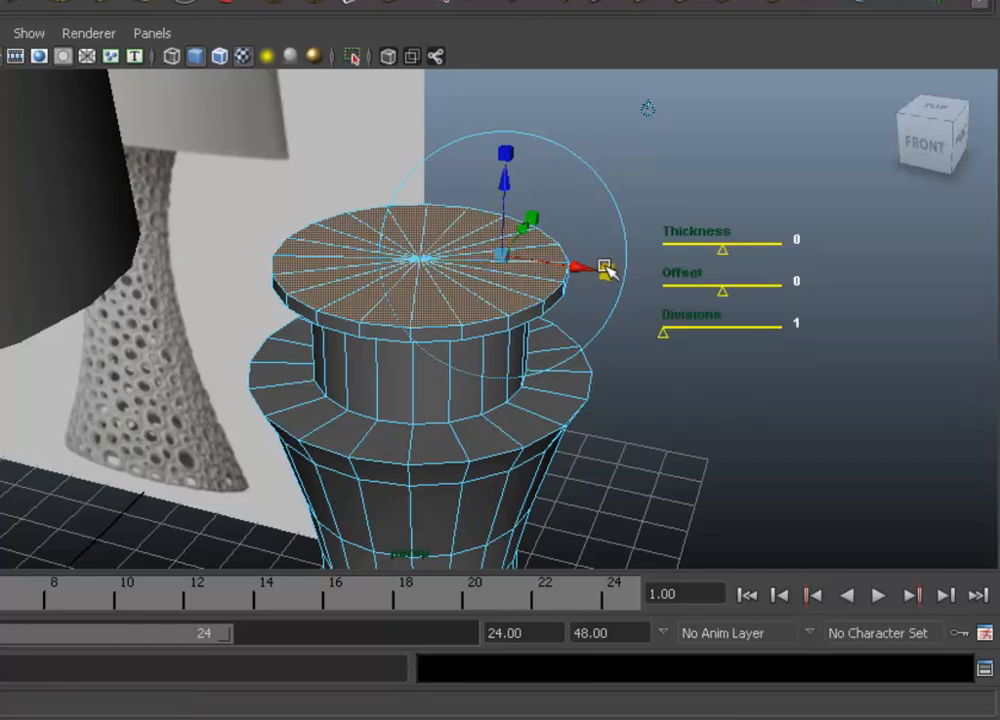
{"action": "left_click_drag", "start_coordinate": [502, 256], "coordinate": [438, 261]}
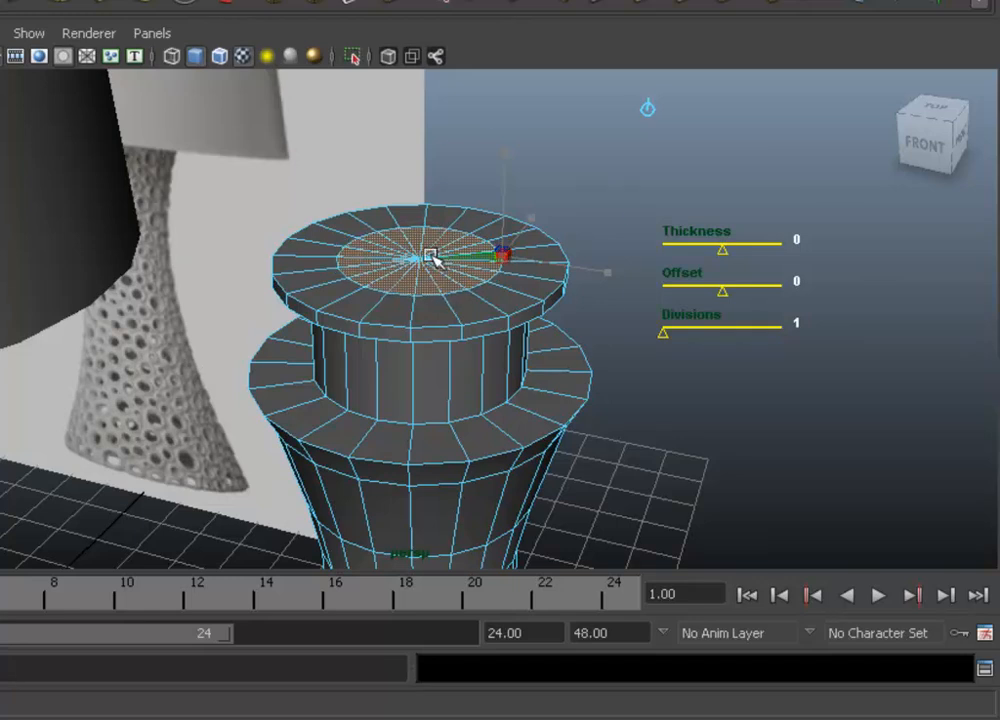
{"action": "key", "text": "ctrl+e"}
{"action": "left_click_drag", "start_coordinate": [472, 186], "coordinate": [462, 80]}
Inset the upper neck's top faces slightly for a thin wall, and extrude them downward to hollow out the socket
{"action": "key", "text": "ctrl+e"}
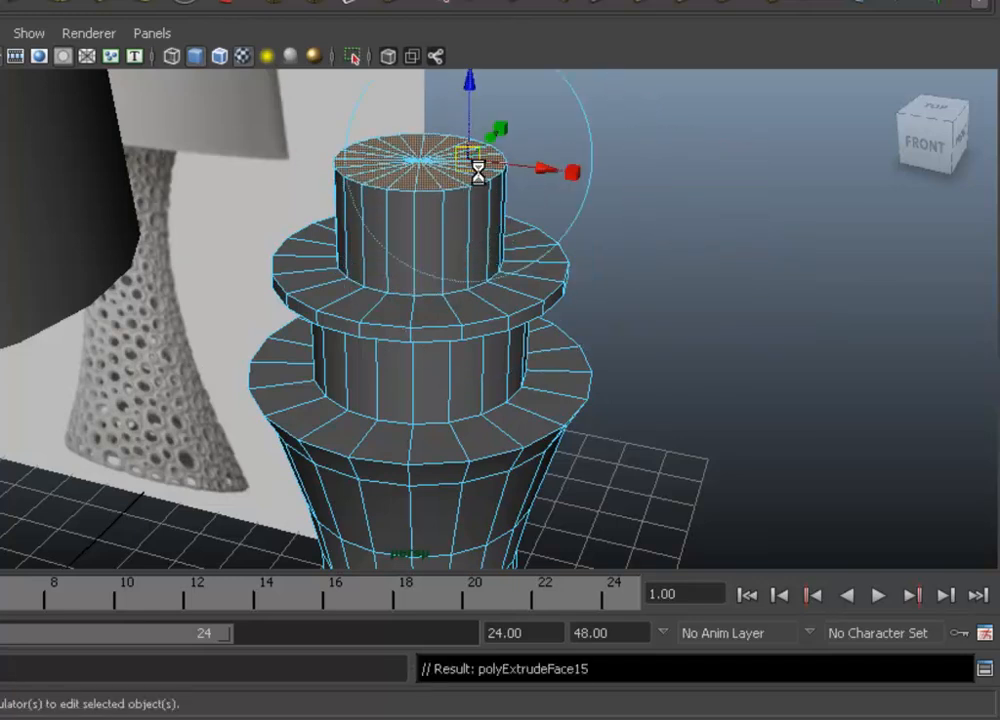
{"action": "left_click", "coordinate": [569, 172]}
{"action": "left_click_drag", "start_coordinate": [470, 159], "coordinate": [452, 159]}
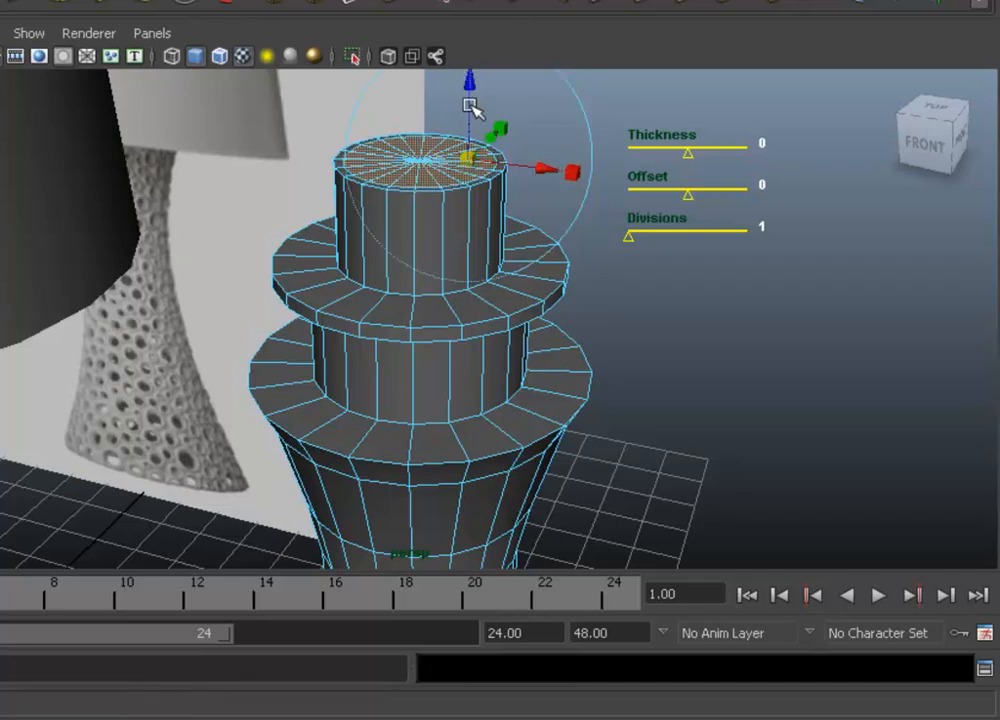
{"action": "key", "text": "ctrl+e"}
{"action": "middle_click_drag", "start_coordinate": [471, 221], "coordinate": [465, 340], "text": "alt"}
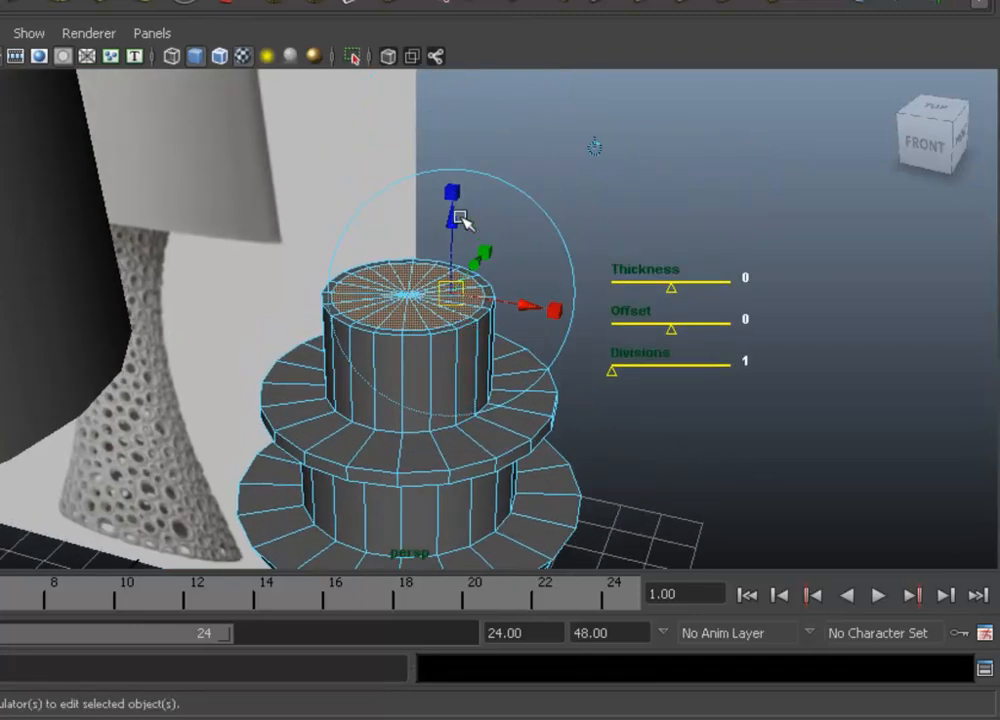
{"action": "left_click_drag", "start_coordinate": [461, 219], "coordinate": [457, 378]}
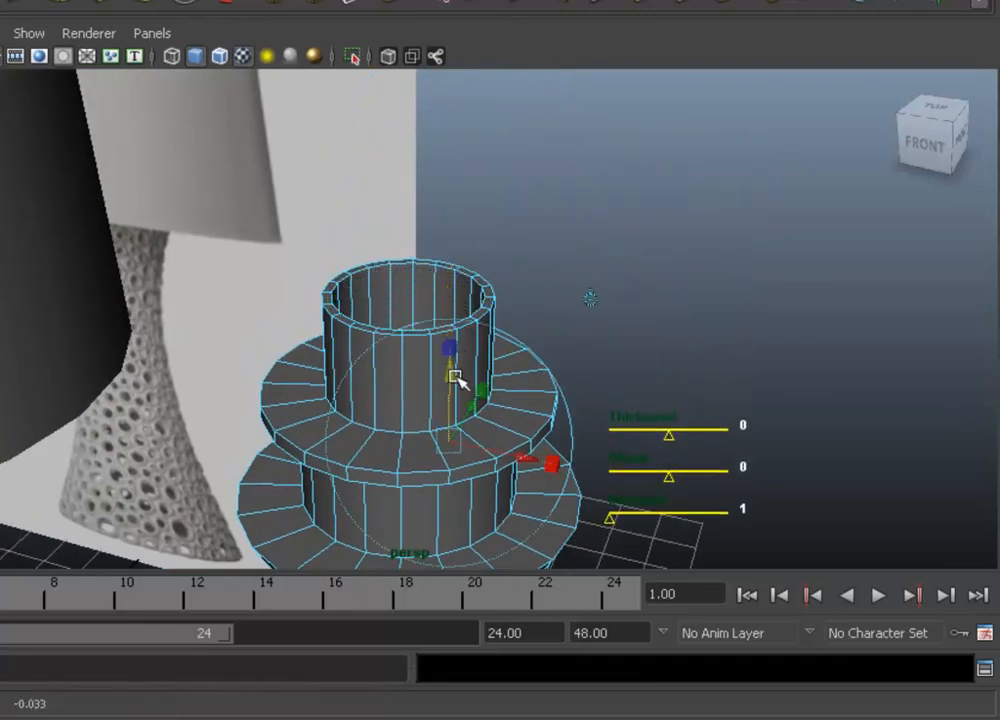
{"action": "mouse_move", "coordinate": [412, 450]}
{"action": "left_mouse_down", "text": "alt"}
{"action": "mouse_move", "coordinate": [423, 474]}
{"action": "mouse_move", "coordinate": [456, 490]}
{"action": "mouse_move", "coordinate": [434, 418]}
{"action": "mouse_move", "coordinate": [411, 425]}
{"action": "left_mouse_up", "text": "alt"}
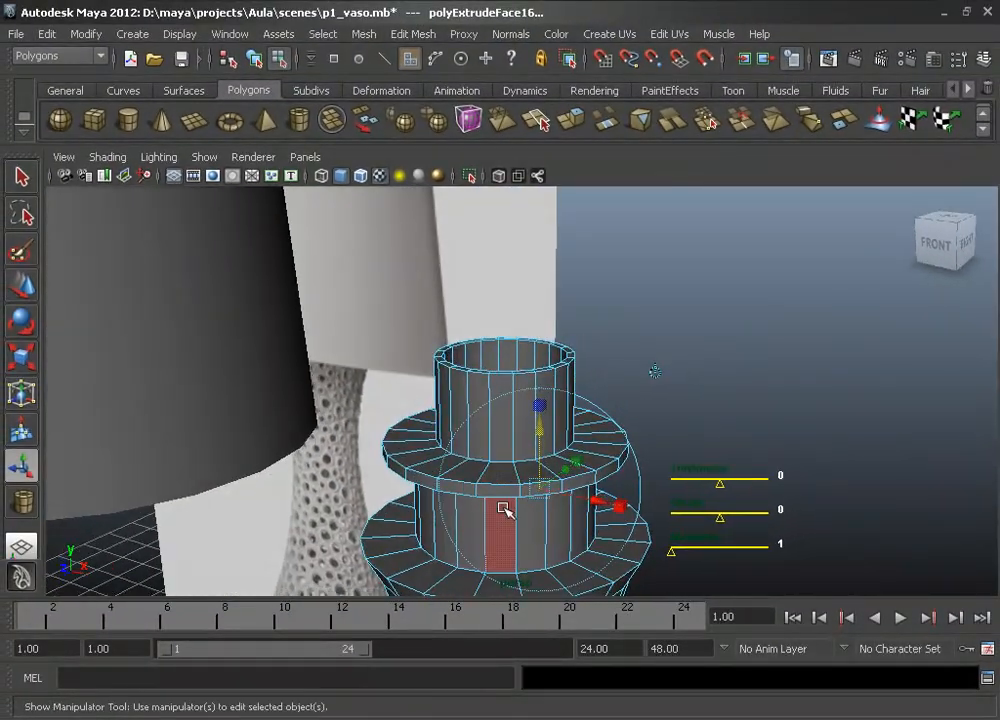
Return the lamp base from face editing to object mode and select the whole base for moving
{"action": "scroll", "coordinate": [534, 444], "scroll_direction": "down", "scroll_amount": 6}
{"action": "scroll", "coordinate": [526, 480], "scroll_direction": "up", "scroll_amount": 2}
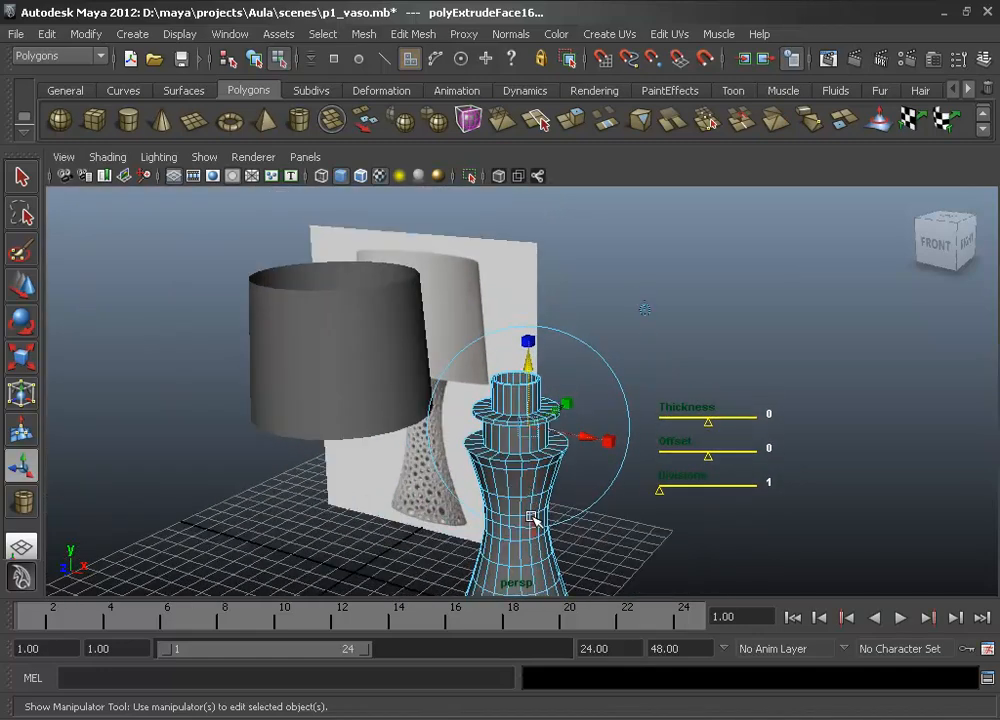
{"action": "right_click_drag", "start_coordinate": [529, 375], "coordinate": [590, 351]}
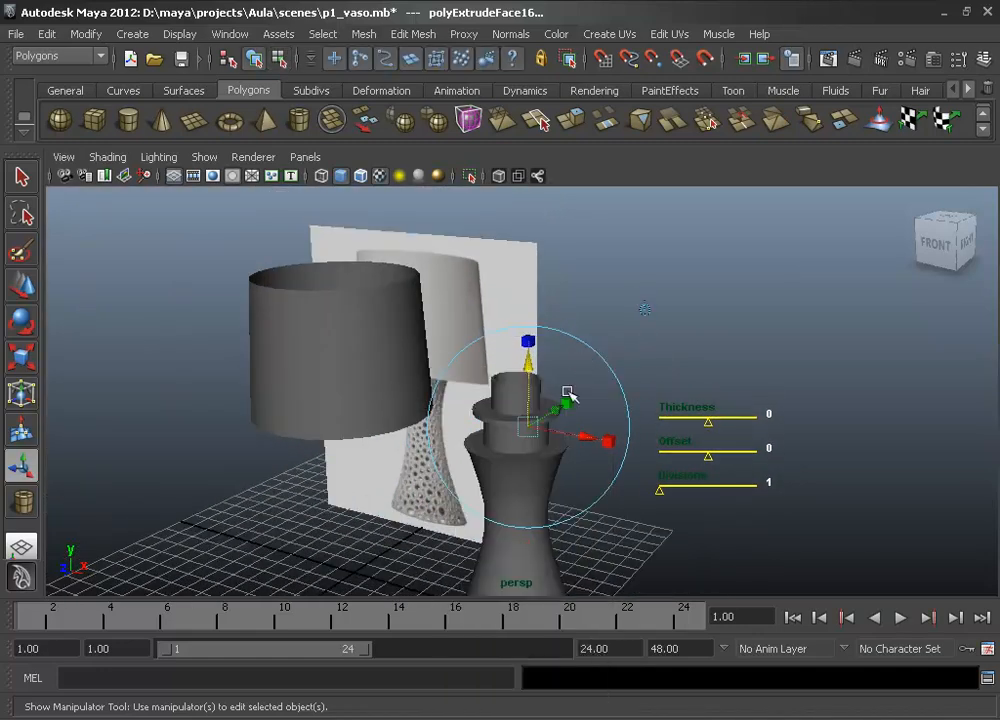
{"action": "left_click", "coordinate": [518, 547]}
{"action": "key", "text": "w"}
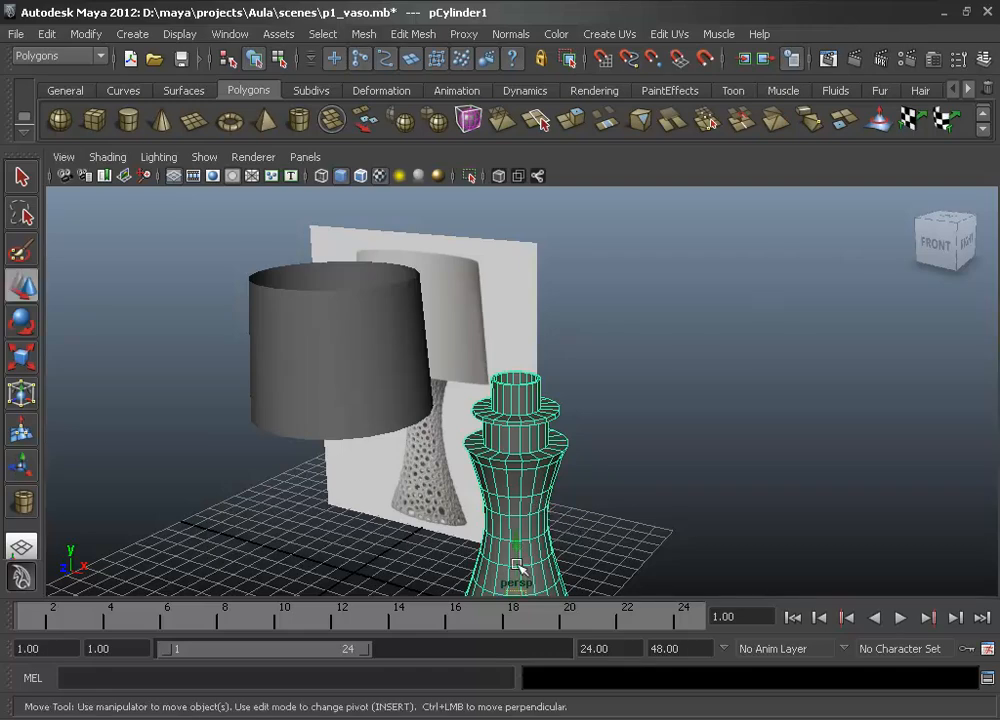
In the top view, move the lamp base along X to about 0.13 cm, centring it within the lampshade ring
{"action": "scroll", "coordinate": [533, 481], "scroll_direction": "down", "scroll_amount": 2}
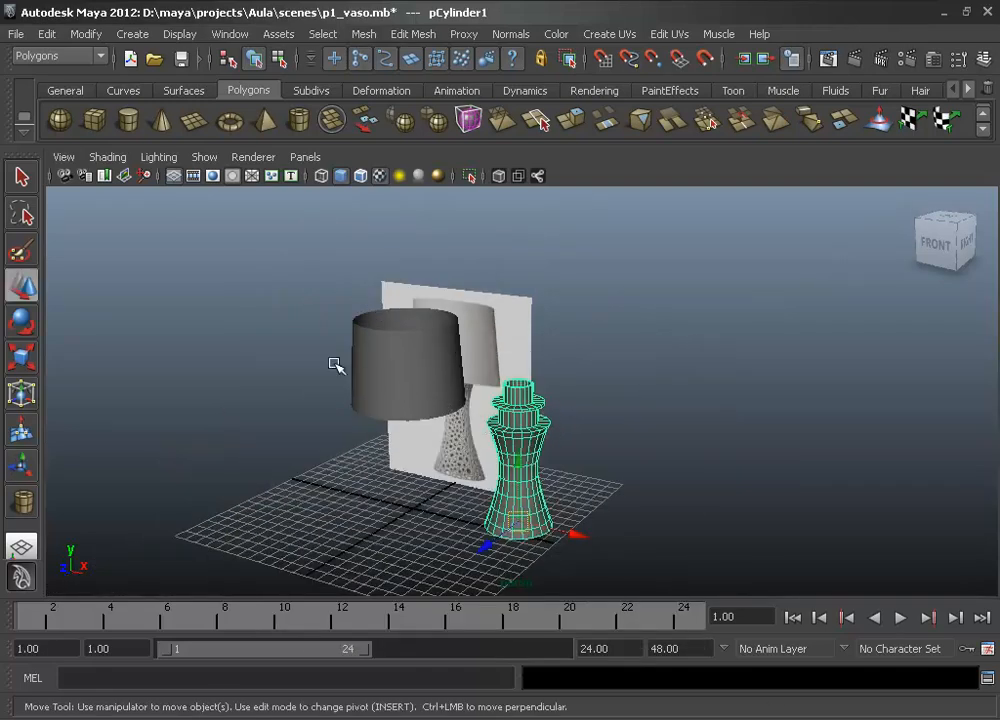
{"action": "key", "text": "space"}
{"action": "key", "text": "space"}
{"action": "left_click", "coordinate": [965, 473]}
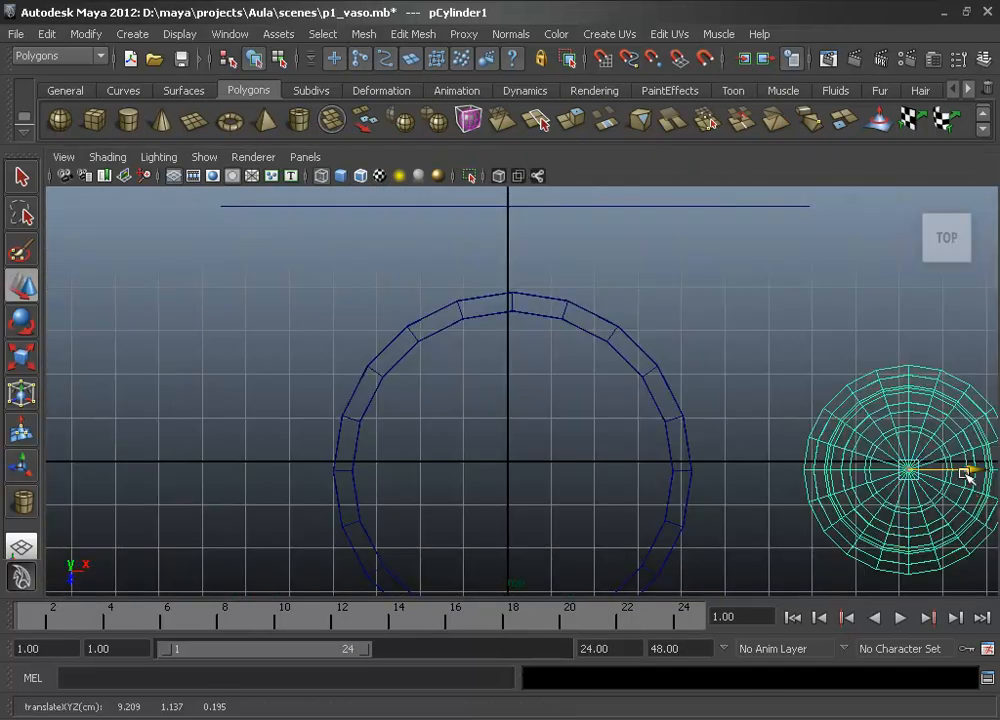
{"action": "left_click_drag", "start_coordinate": [965, 473], "coordinate": [571, 476]}
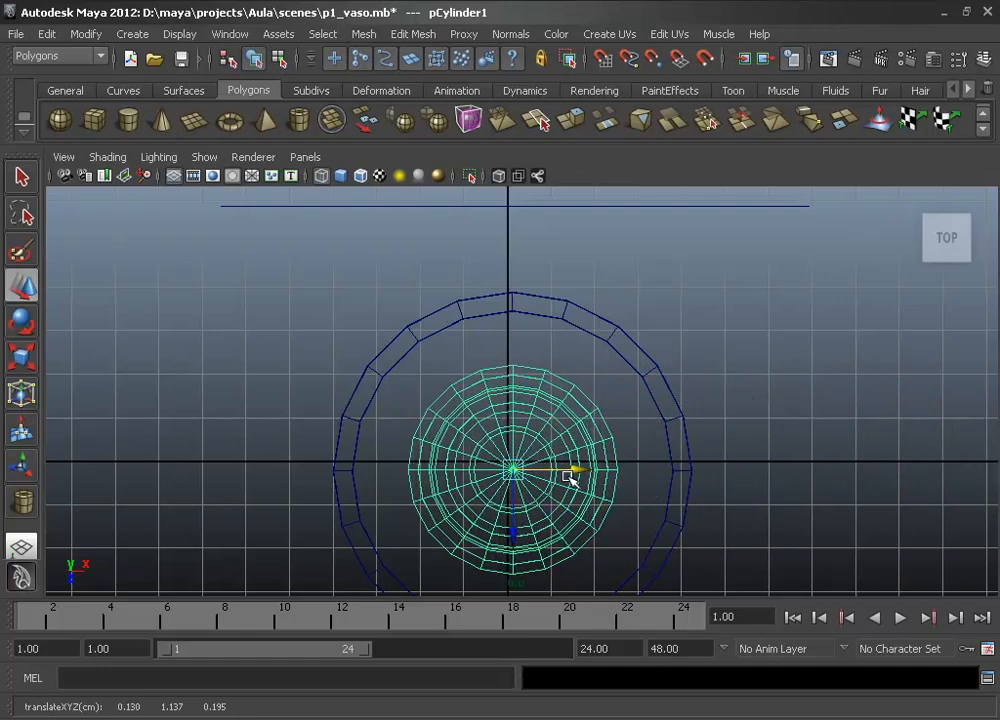
{"action": "key", "text": "space"}
{"action": "key", "text": "space"}
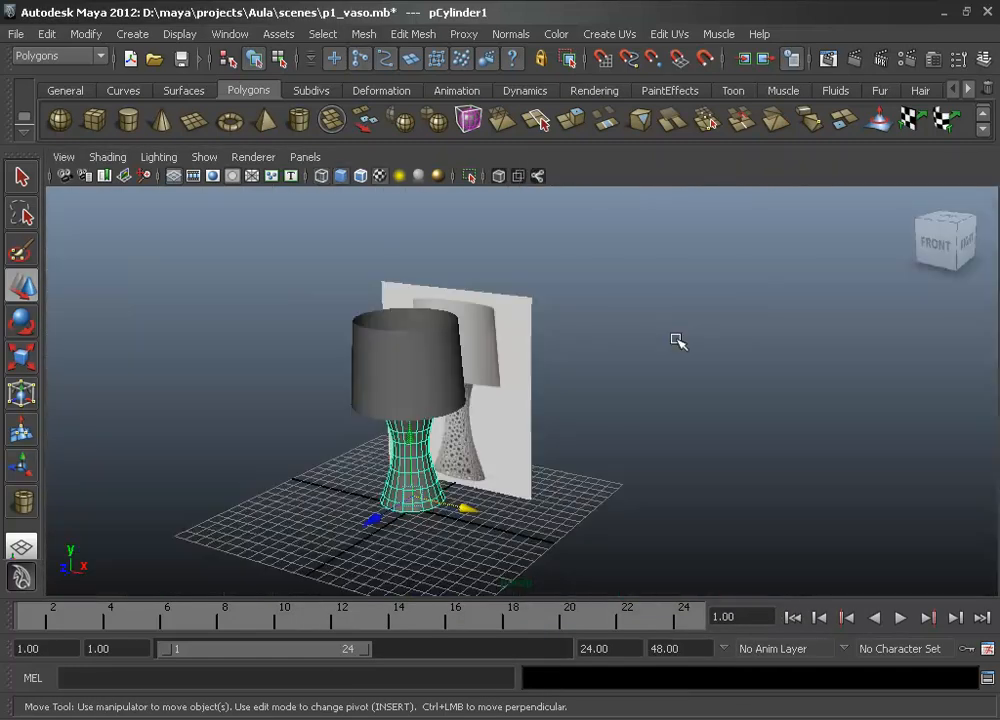
Deselect the base and inspect the assembled lamp from above and from the front, including how the socket sits inside the lampshade
{"action": "scroll", "coordinate": [565, 397], "scroll_direction": "up", "scroll_amount": 4}
{"action": "middle_click_drag", "start_coordinate": [382, 372], "coordinate": [449, 409], "text": "alt"}
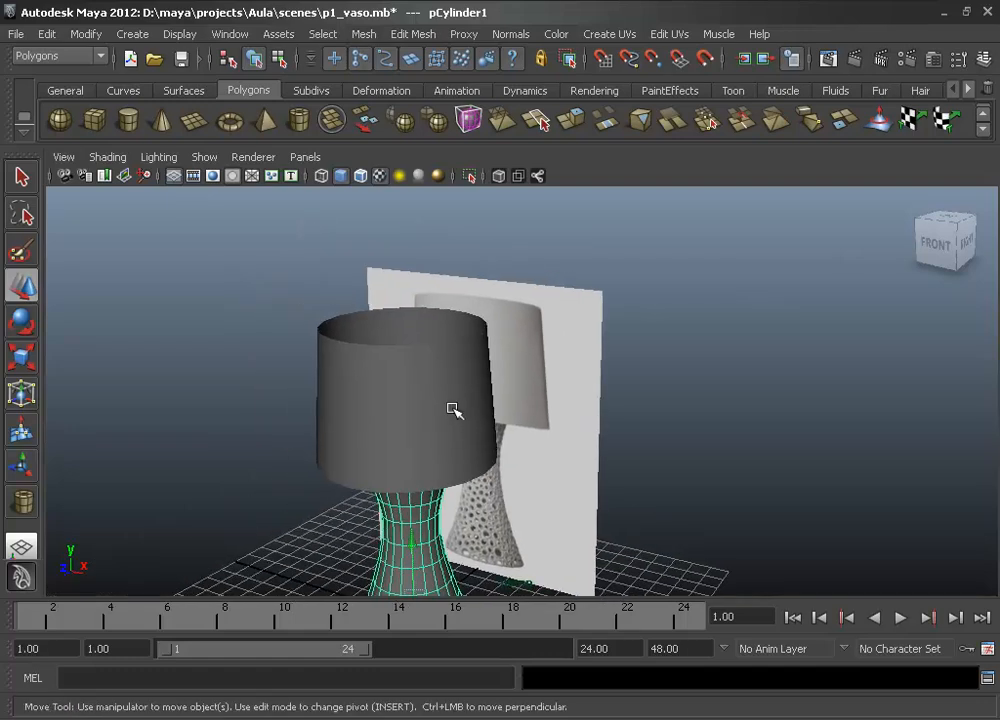
{"action": "left_click_drag", "start_coordinate": [449, 409], "coordinate": [484, 464], "text": "alt"}
{"action": "middle_click_drag", "start_coordinate": [486, 444], "coordinate": [549, 410], "text": "alt"}
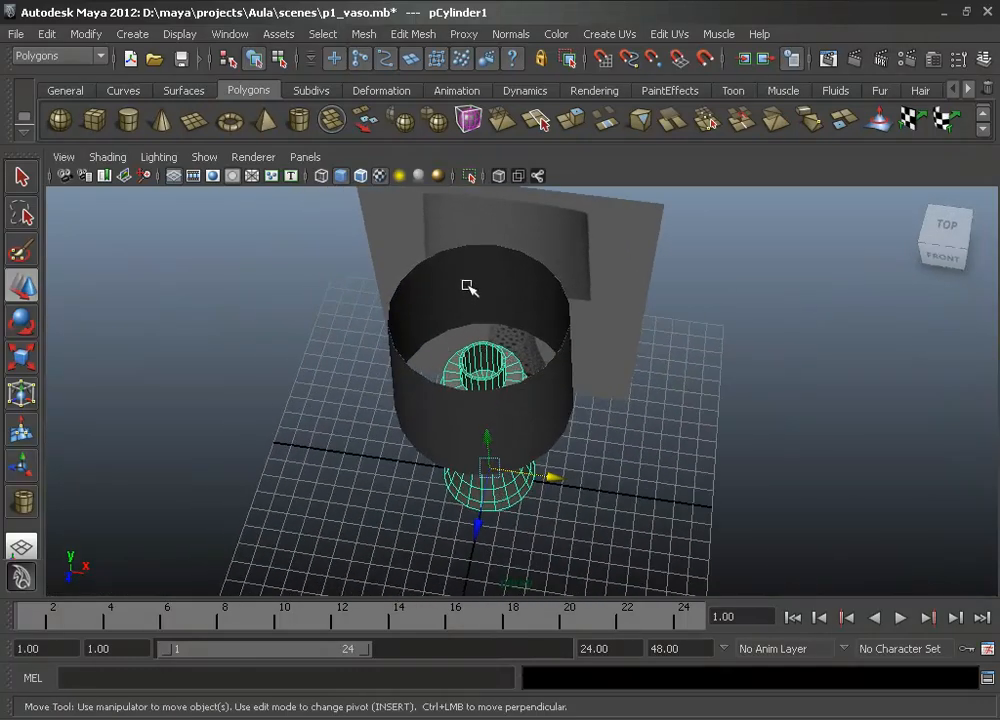
{"action": "left_click", "coordinate": [645, 510]}
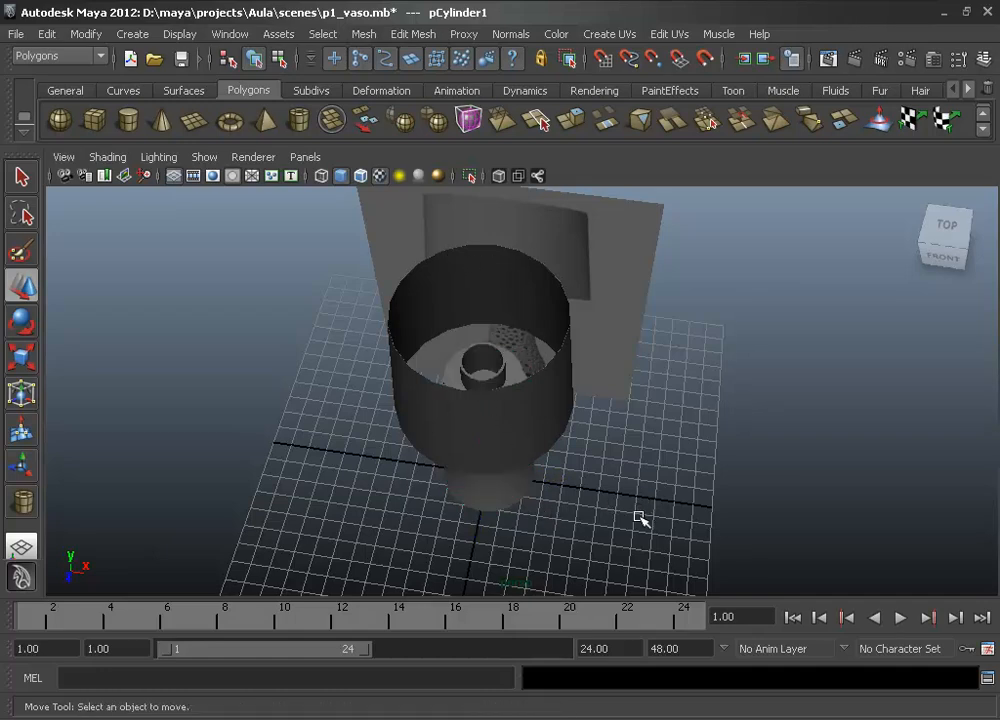
{"action": "left_click_drag", "start_coordinate": [638, 520], "coordinate": [566, 479], "text": "alt"}
{"action": "middle_click_drag", "start_coordinate": [566, 479], "coordinate": [614, 463], "text": "alt"}
{"action": "left_click_drag", "start_coordinate": [591, 480], "coordinate": [632, 459], "text": "alt"}
{"action": "middle_click_drag", "start_coordinate": [650, 471], "coordinate": [538, 470], "text": "alt"}
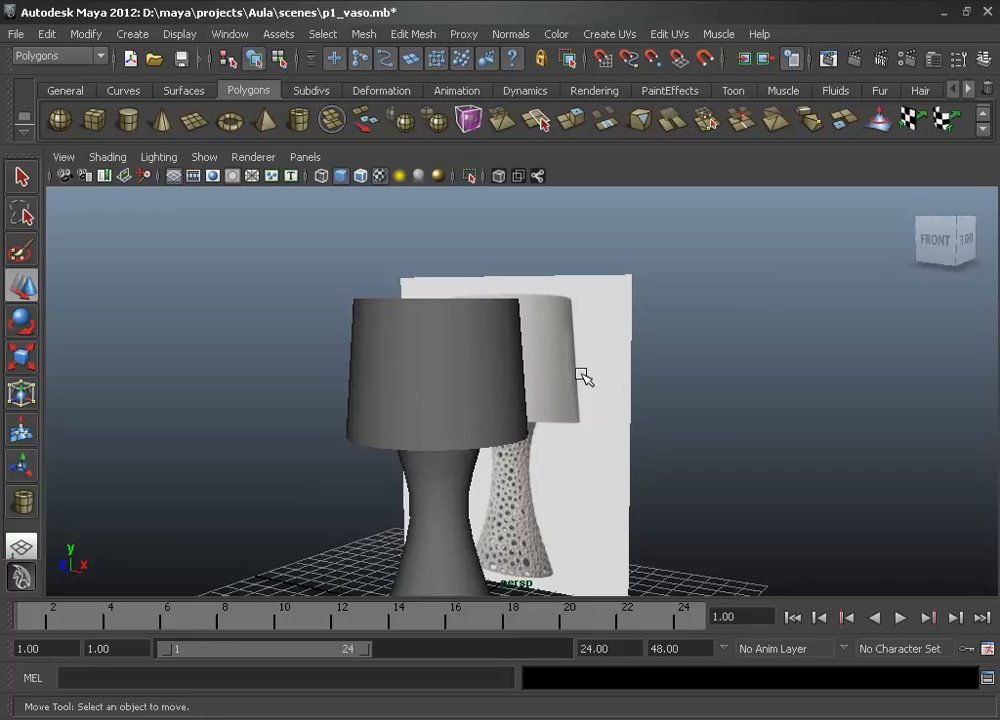
{"action": "left_click_drag", "start_coordinate": [562, 418], "coordinate": [600, 410], "text": "alt"}
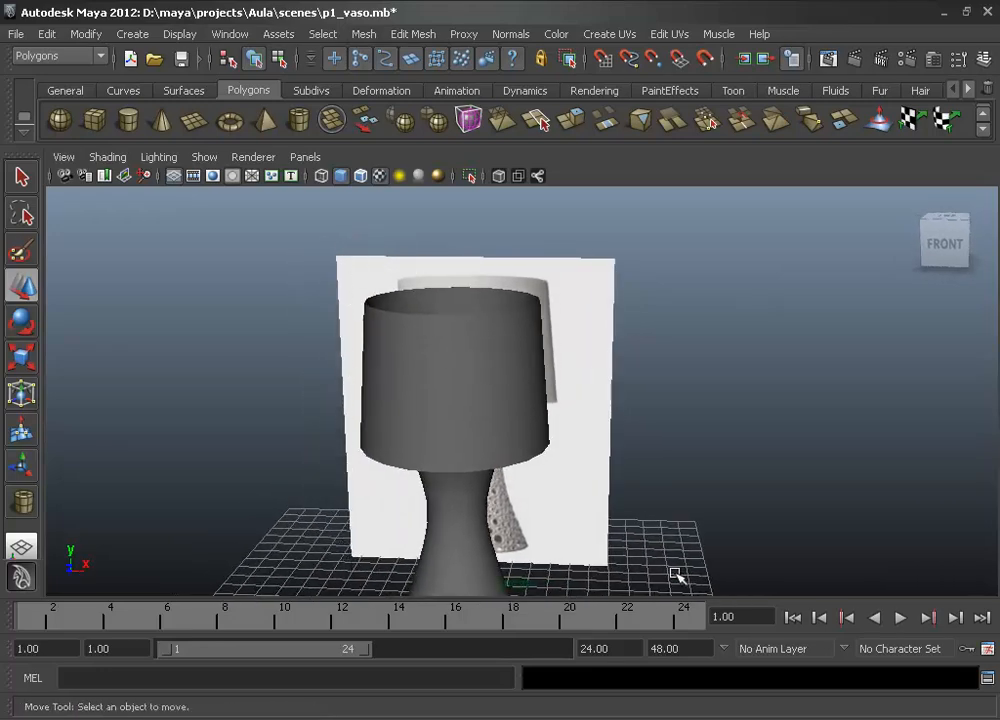
Select the textured reference plane and compare the lamp's proportions with its image from several angles, leaving nothing selected
{"action": "left_click", "coordinate": [578, 292]}
{"action": "left_click_drag", "start_coordinate": [598, 295], "coordinate": [368, 326], "text": "alt"}
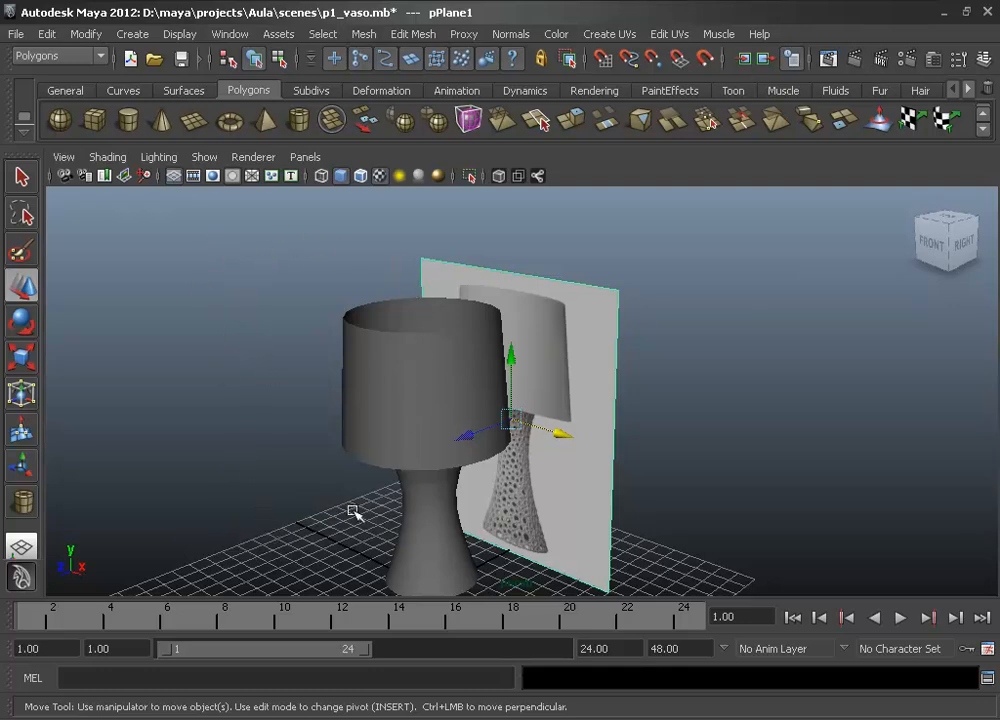
{"action": "left_click_drag", "start_coordinate": [402, 537], "coordinate": [467, 413], "text": "alt"}
{"action": "middle_click_drag", "start_coordinate": [364, 417], "coordinate": [410, 405], "text": "alt"}
{"action": "left_click_drag", "start_coordinate": [410, 405], "coordinate": [402, 408], "text": "alt"}
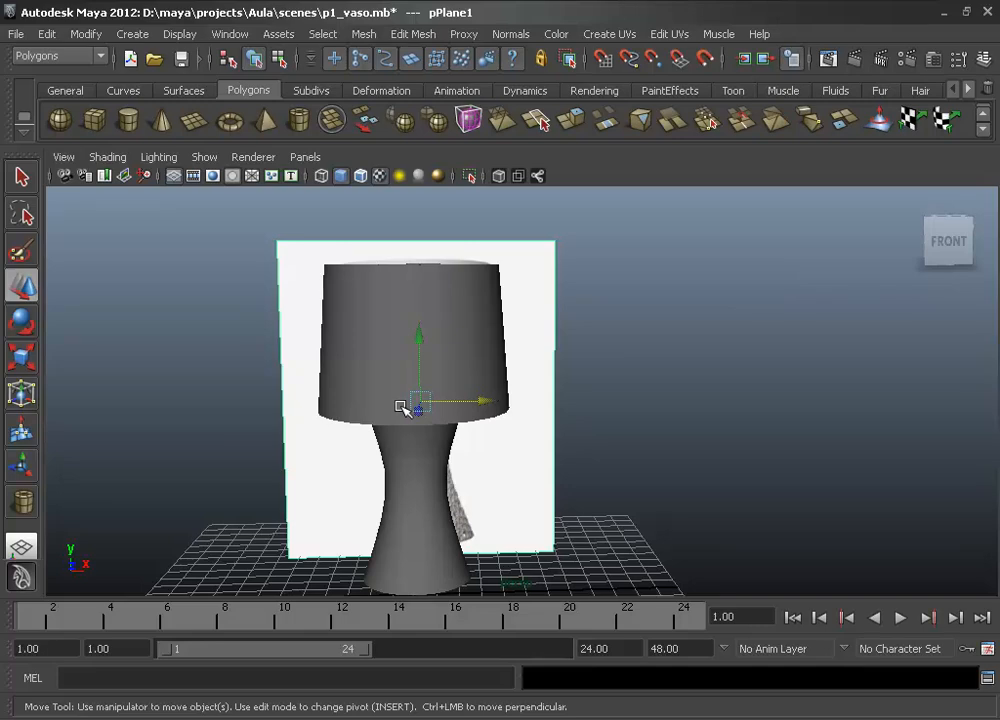
{"action": "left_click_drag", "start_coordinate": [475, 493], "coordinate": [517, 443], "text": "alt"}
{"action": "left_click", "coordinate": [661, 417]}
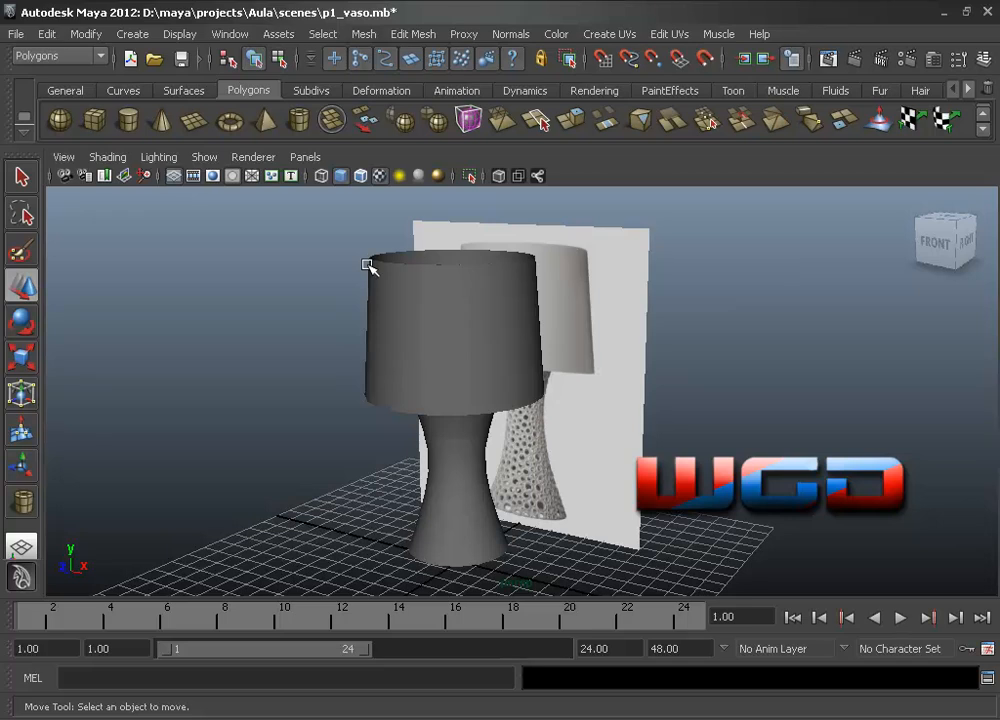
{"action": "left_click_drag", "start_coordinate": [424, 404], "coordinate": [432, 440], "text": "alt"}
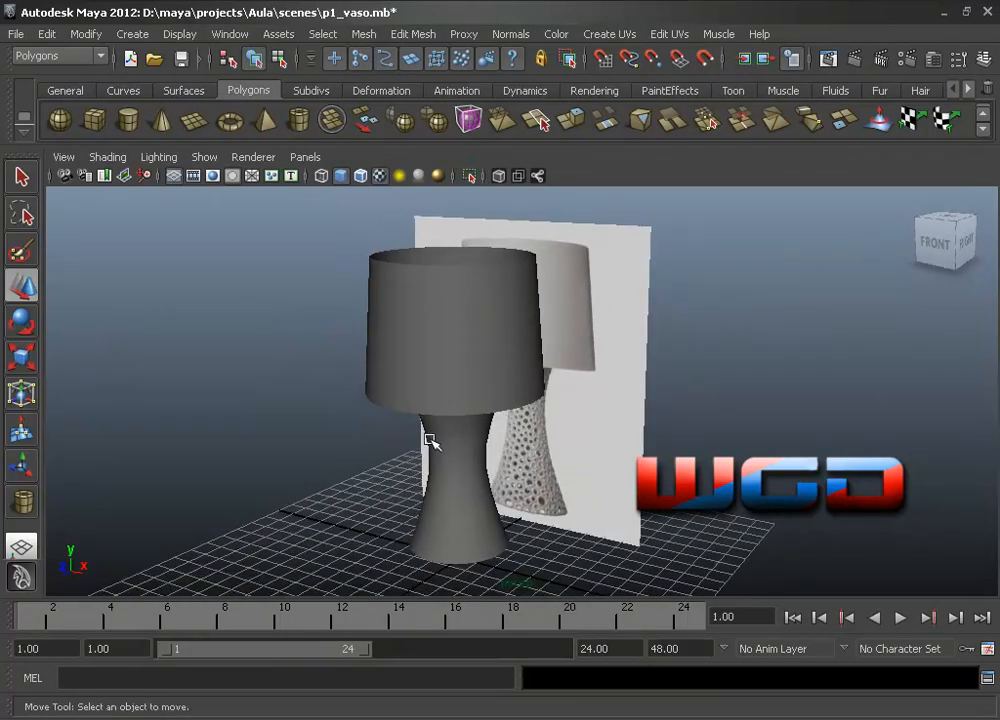